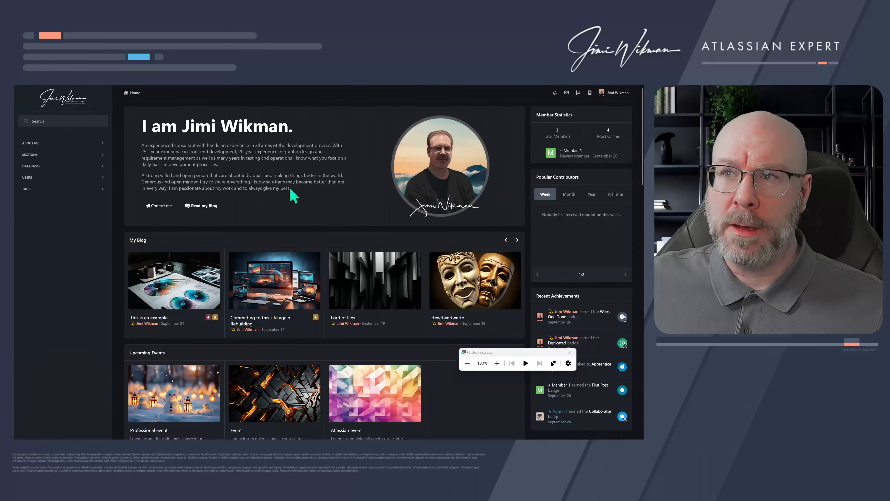
Examine the customised community homepage from the intro banner down to the gallery and footer
scroll(205, 186, down, 9)
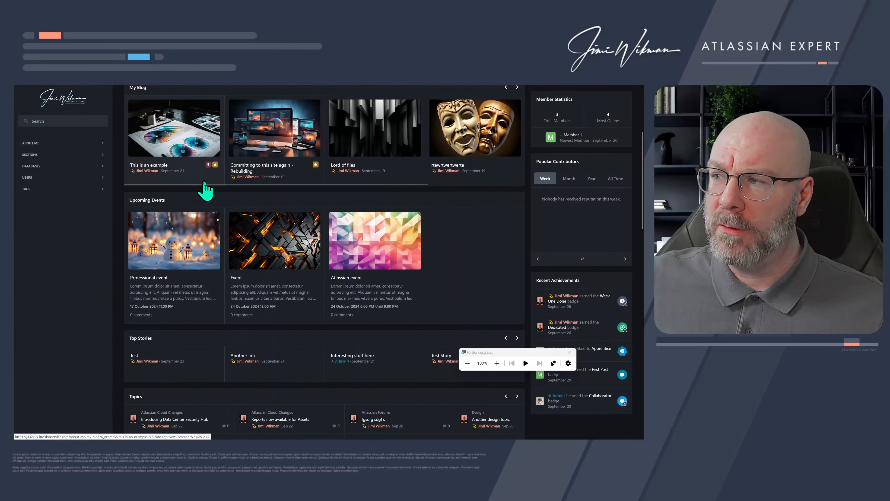
scroll(205, 186, down, 12)
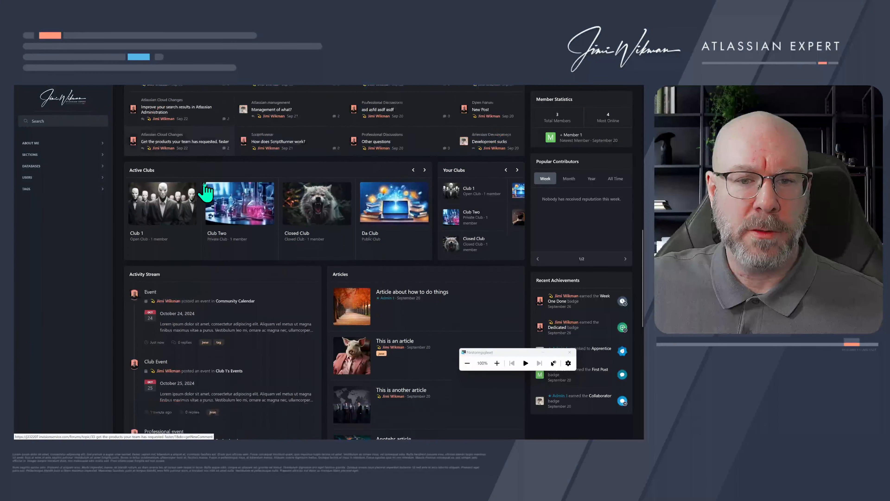
scroll(206, 191, down, 3)
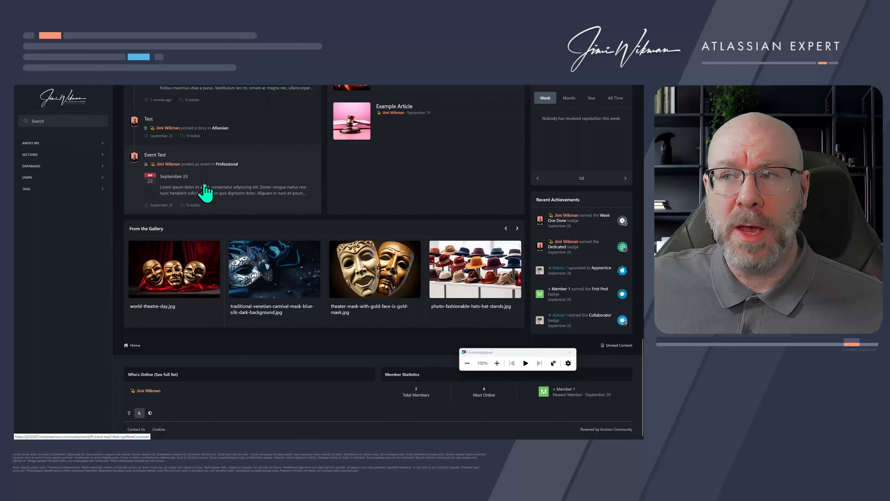
scroll(209, 186, up, 18)
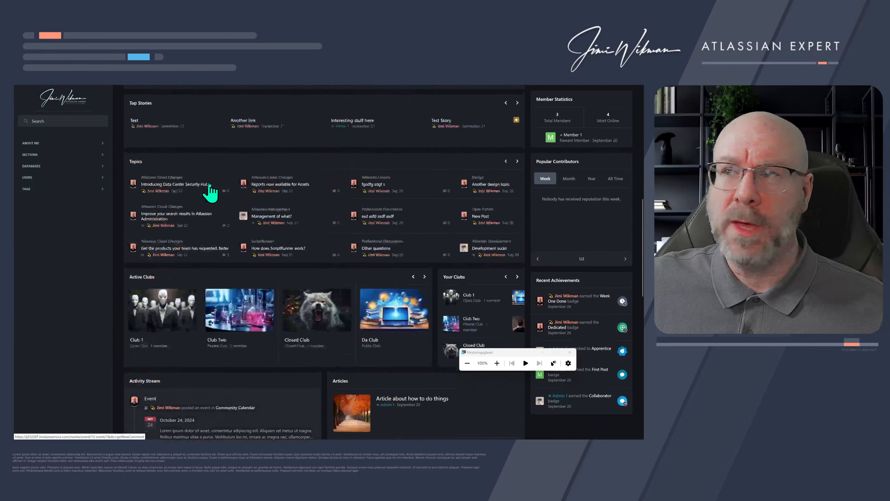
scroll(209, 189, down, 14)
scroll(209, 189, down, 4)
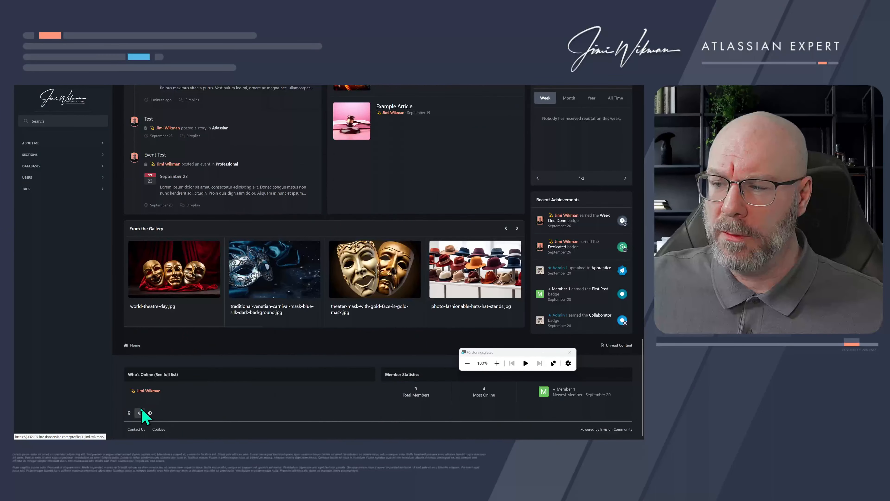
Preview the customised homepage in light mode, from the footer back up to the intro banner
click(128, 414)
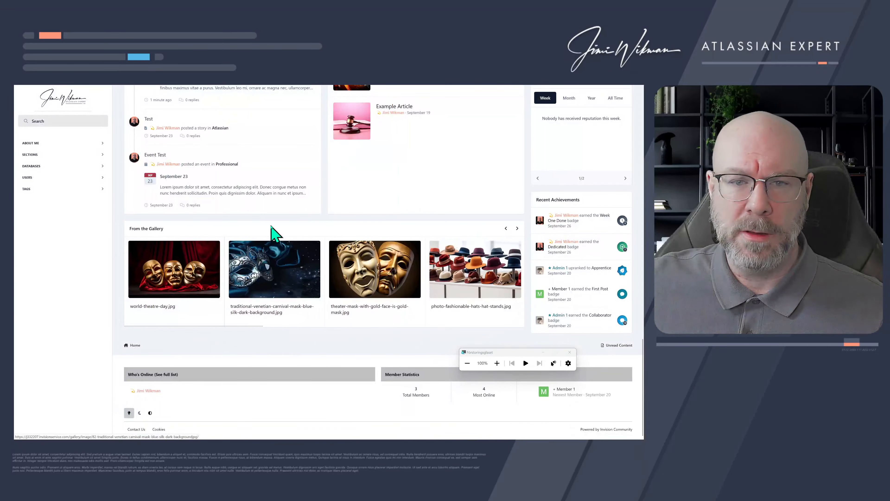
scroll(273, 232, up, 15)
scroll(273, 232, up, 5)
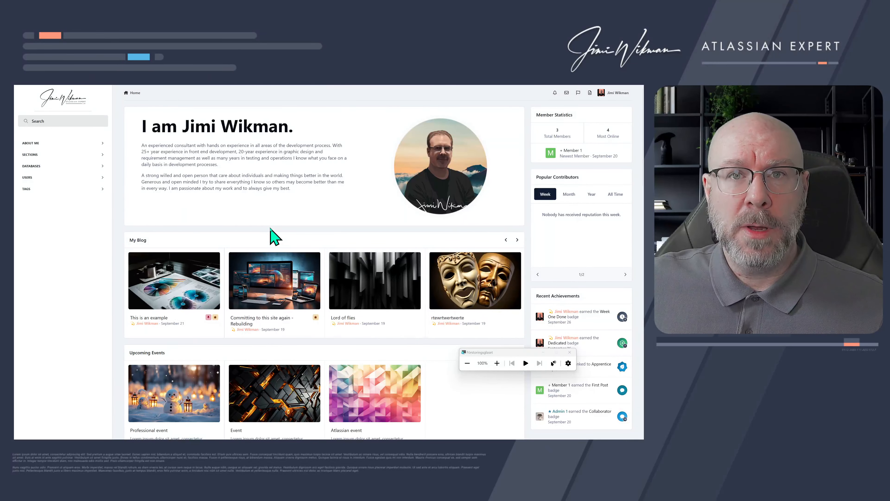
View the default Invision Community forums site for comparison and return to the customised homepage
click(134, 91)
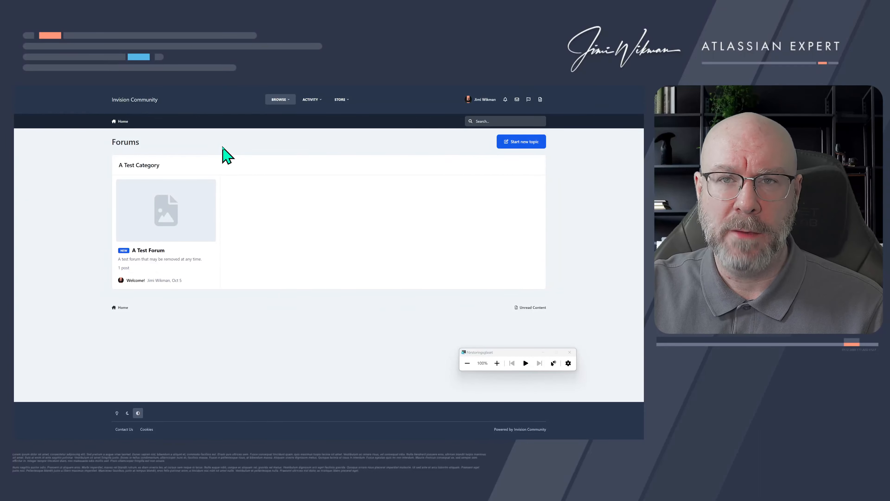
mouse_move(193, 88)
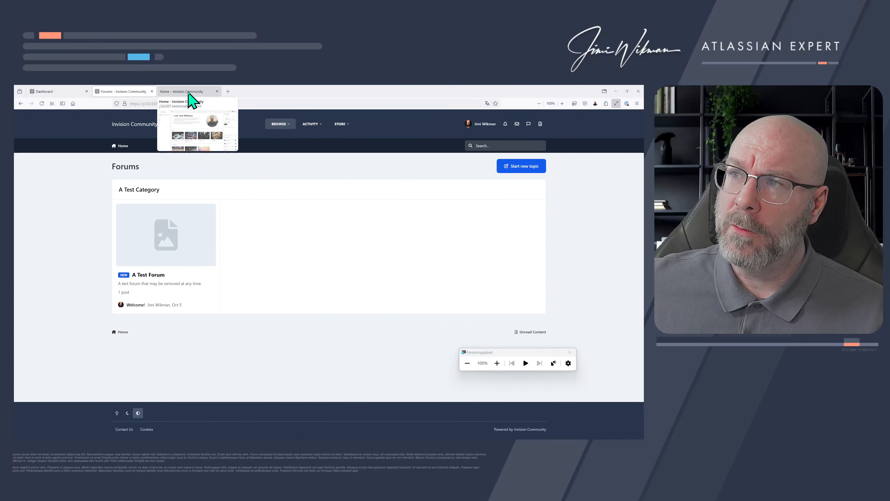
click(189, 93)
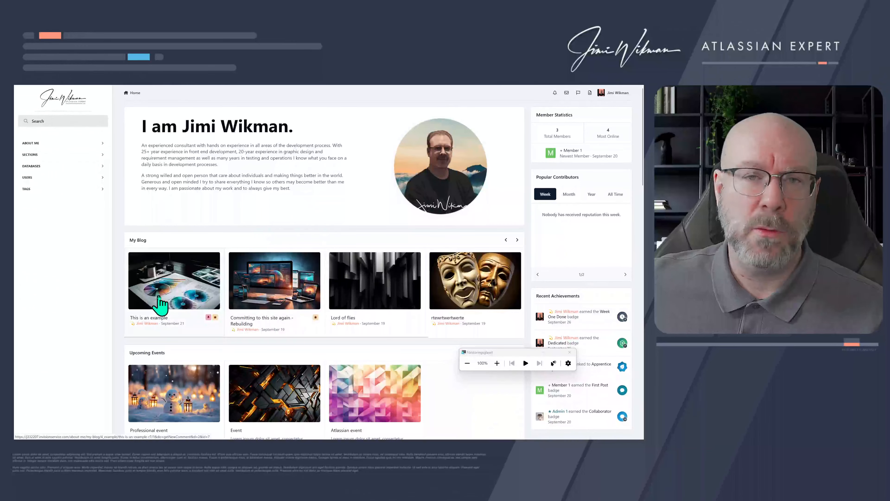
Switch the customised homepage to dark mode and view it from the intro banner
scroll(160, 302, down, 15)
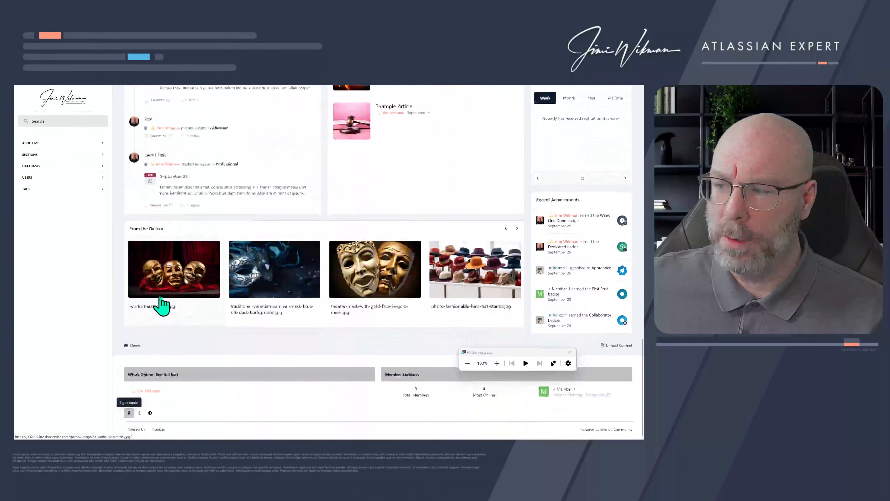
click(140, 413)
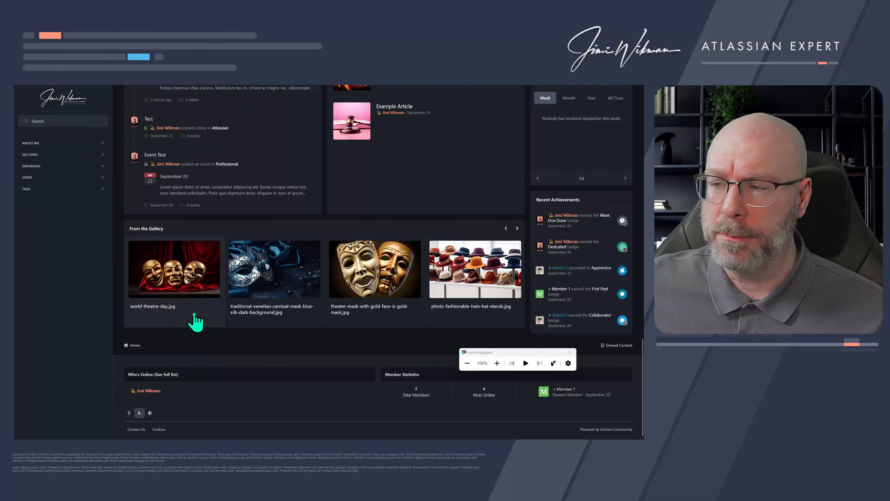
scroll(189, 313, up, 15)
scroll(189, 313, up, 4)
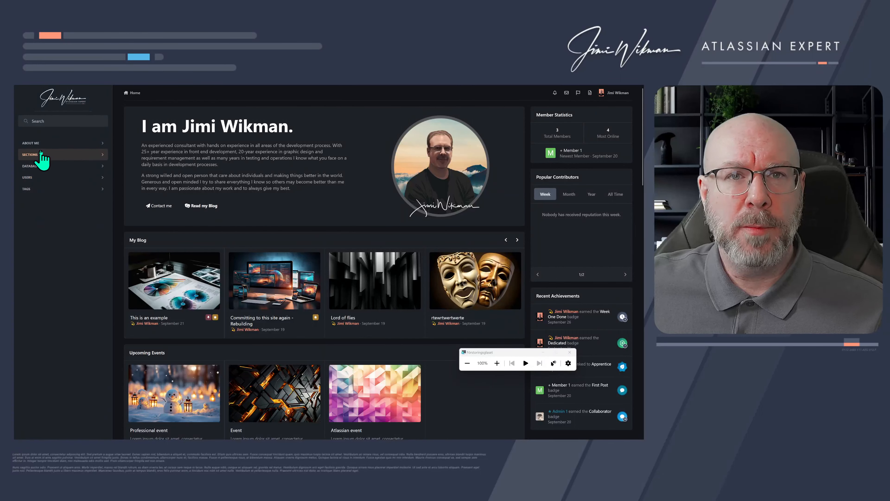
Expand the About Me, Sections and Databases groups in the site's side navigation
click(98, 143)
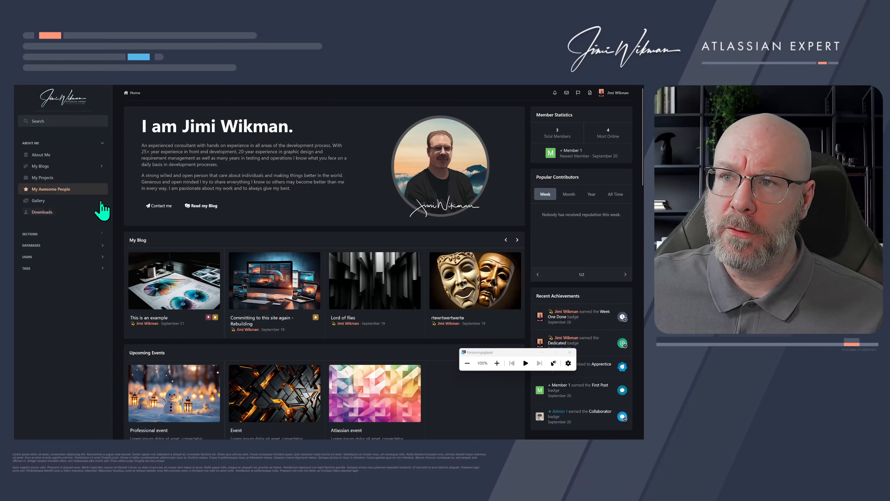
click(103, 234)
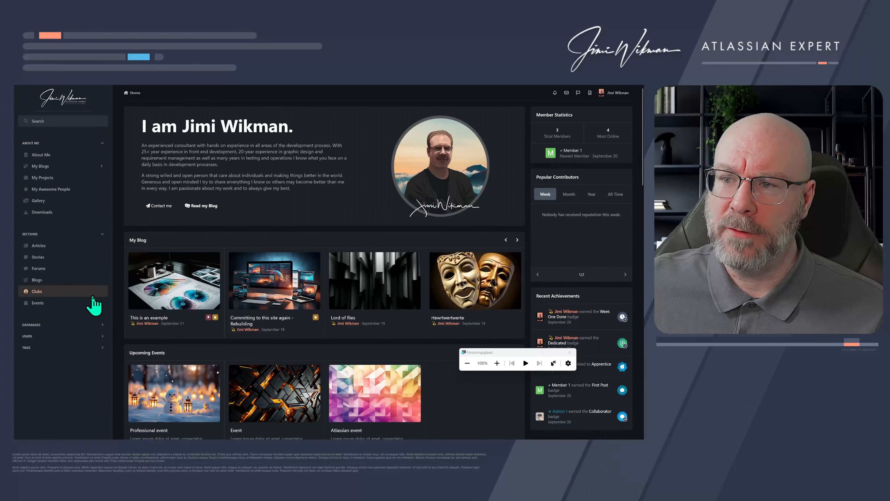
click(102, 325)
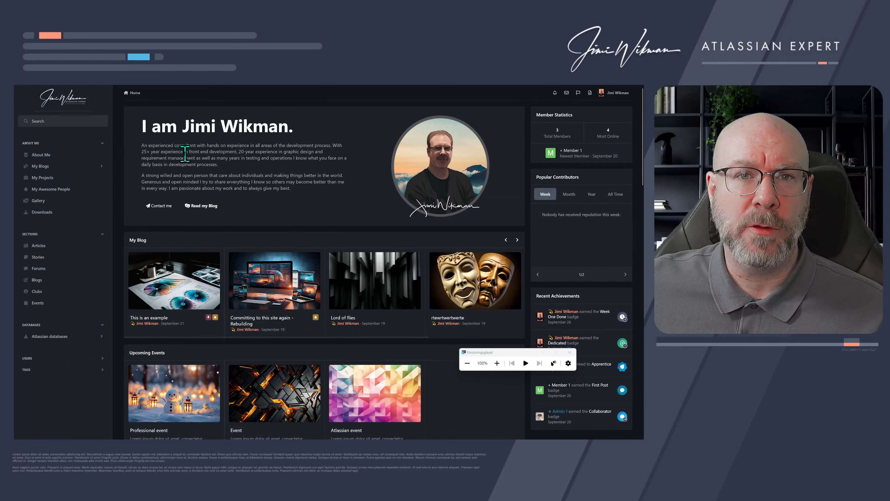
Open the Blogs section and examine its featured blog, most commented posts and entry listings
scroll(209, 260, down, 2)
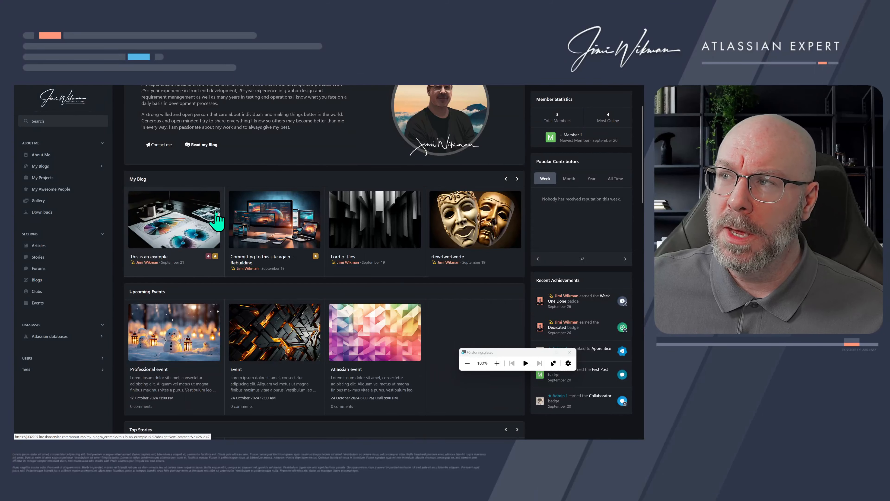
click(57, 280)
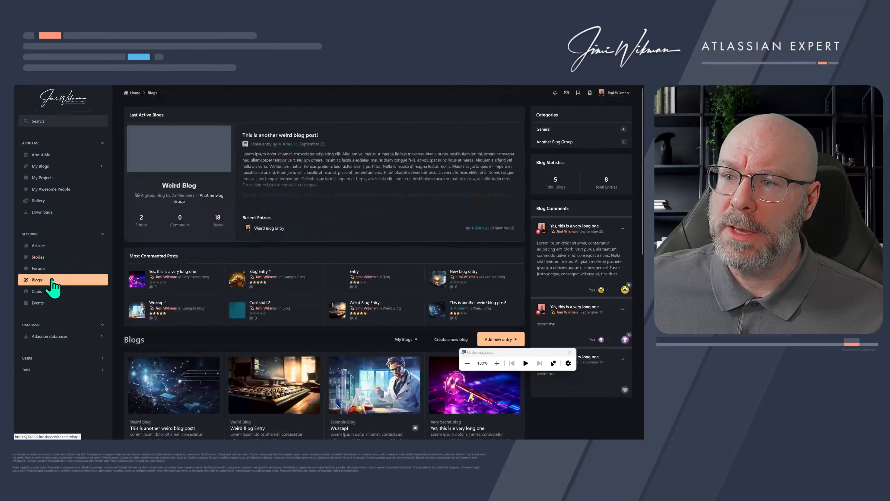
scroll(263, 181, down, 3)
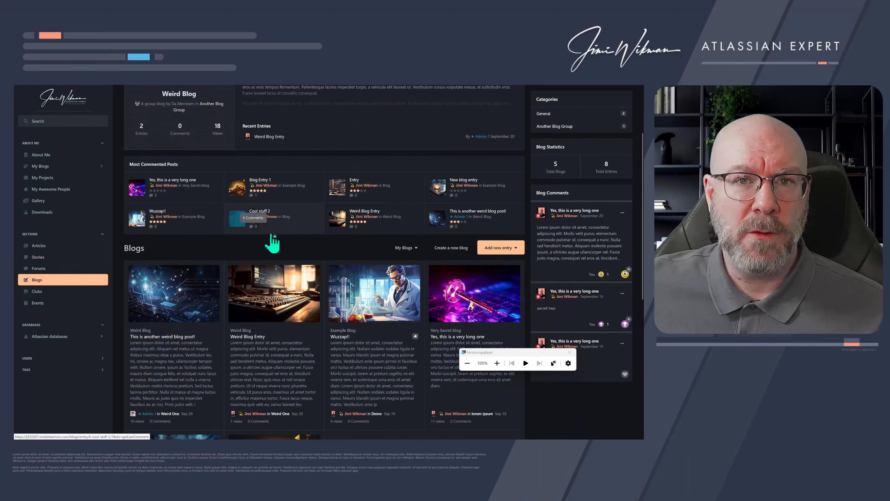
scroll(305, 240, up, 3)
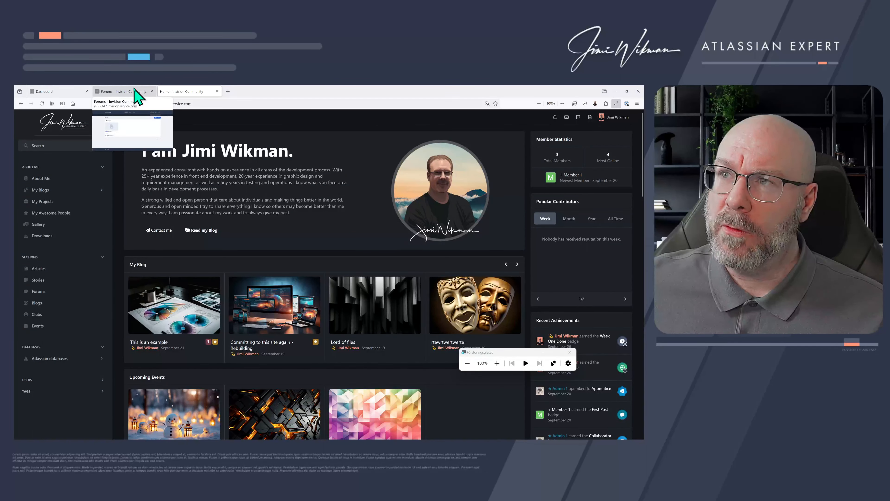
Leave full-screen view on the default forums site and open its Theme Editor
click(135, 89)
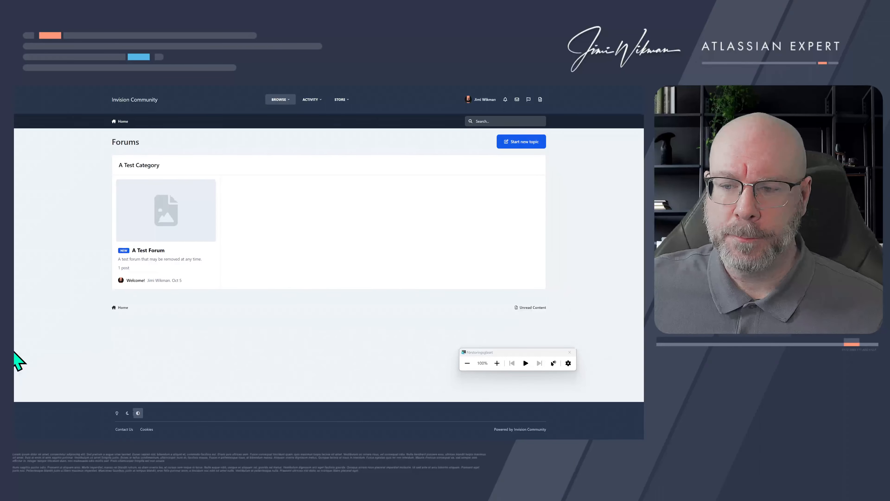
key(F11)
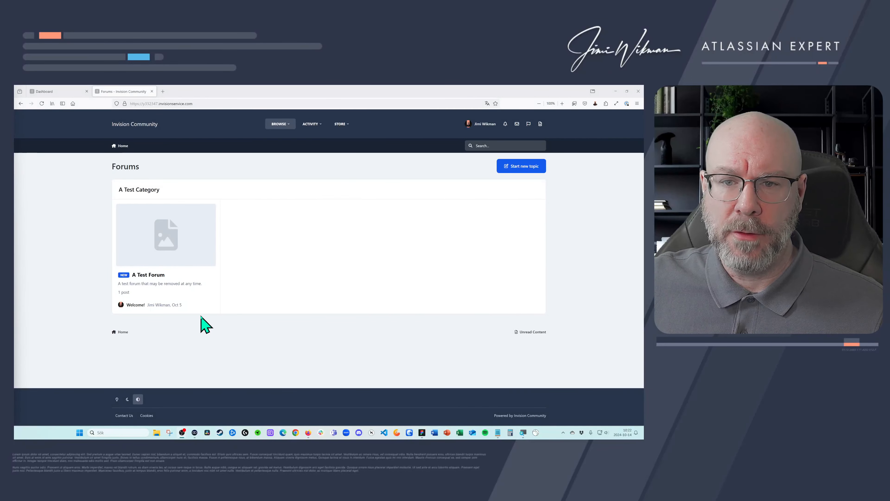
click(486, 122)
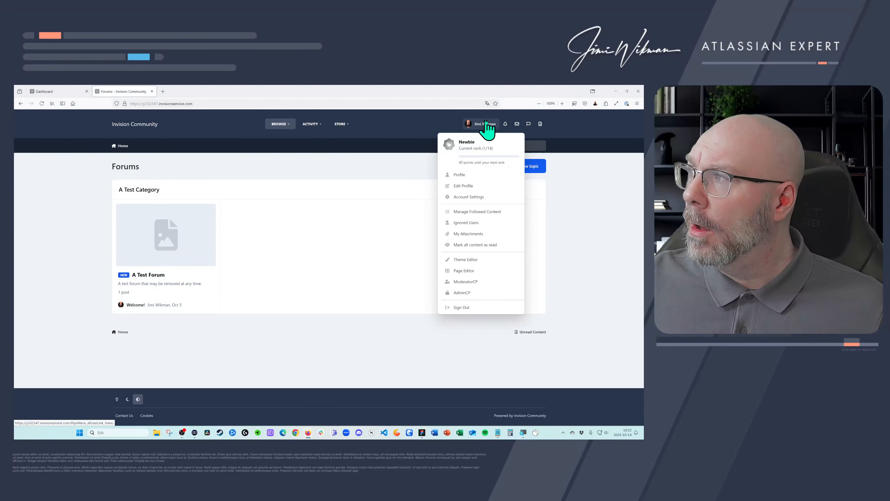
click(484, 260)
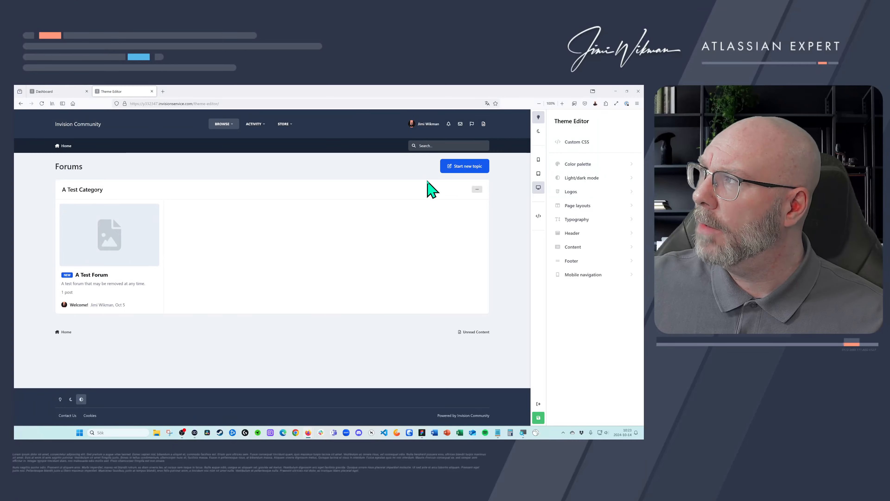
Enlarge the Theme Editor page to 170% browser zoom
click(563, 104)
click(563, 103)
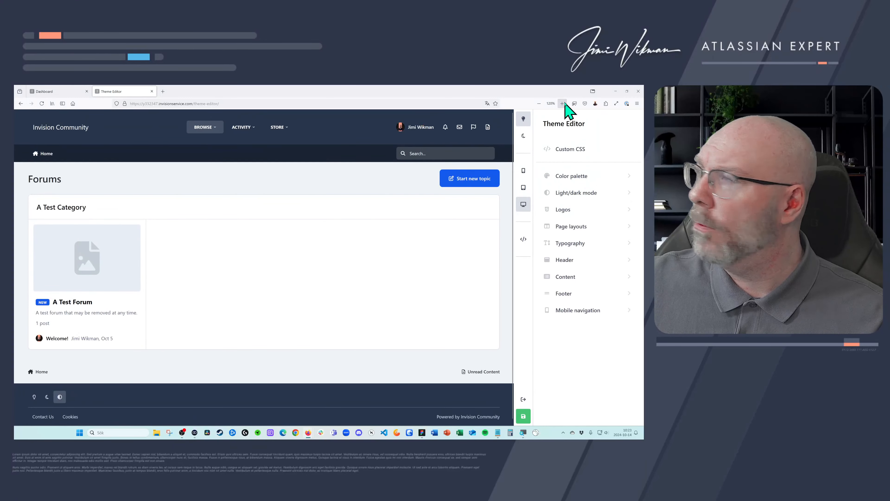
click(562, 103)
click(562, 103)
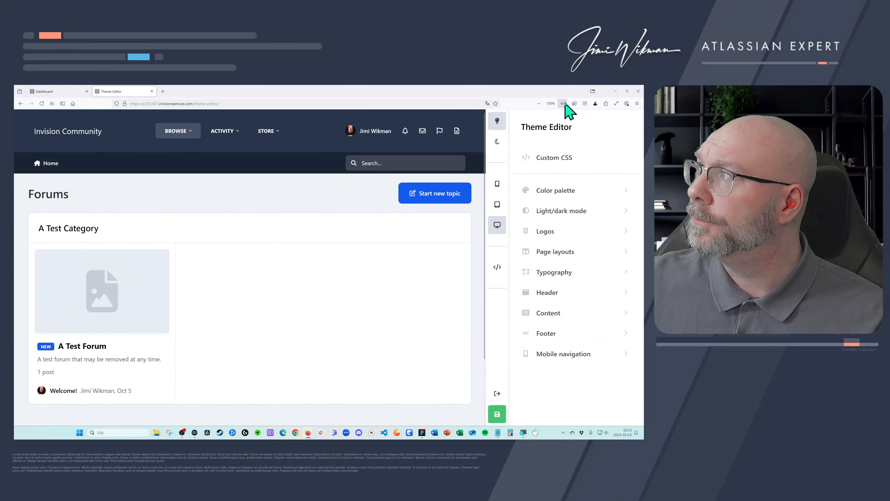
click(562, 104)
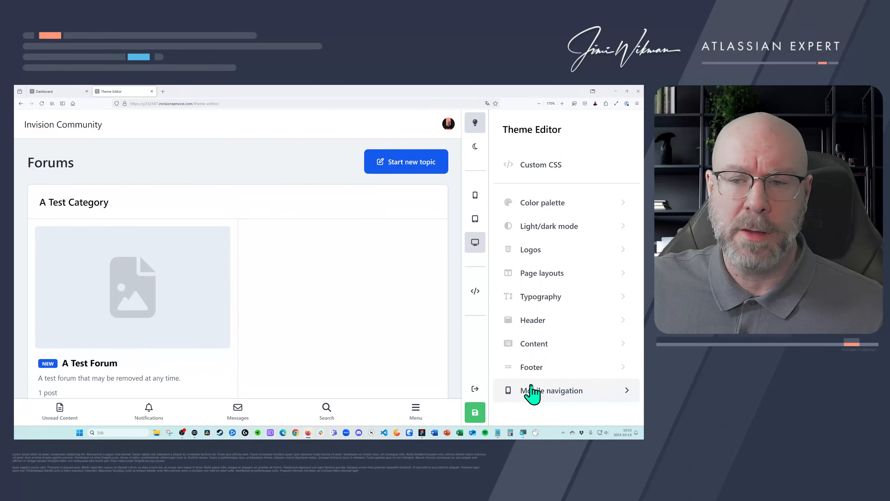
Open the Primary color in the theme's color palette and change it to pink, hsl(320 85% 50%)
click(532, 203)
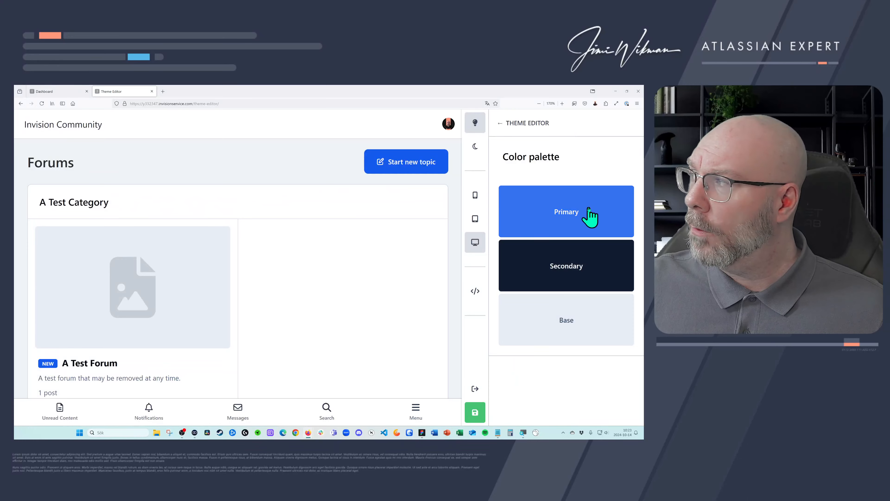
click(616, 213)
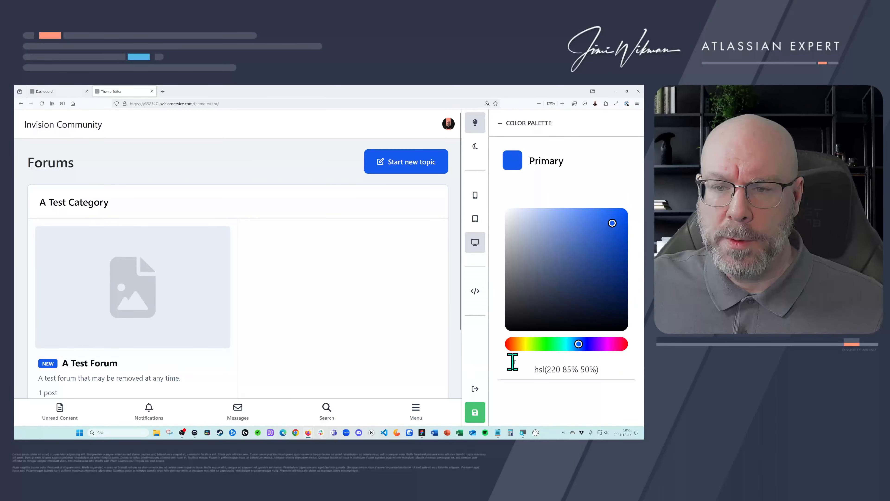
click(602, 369)
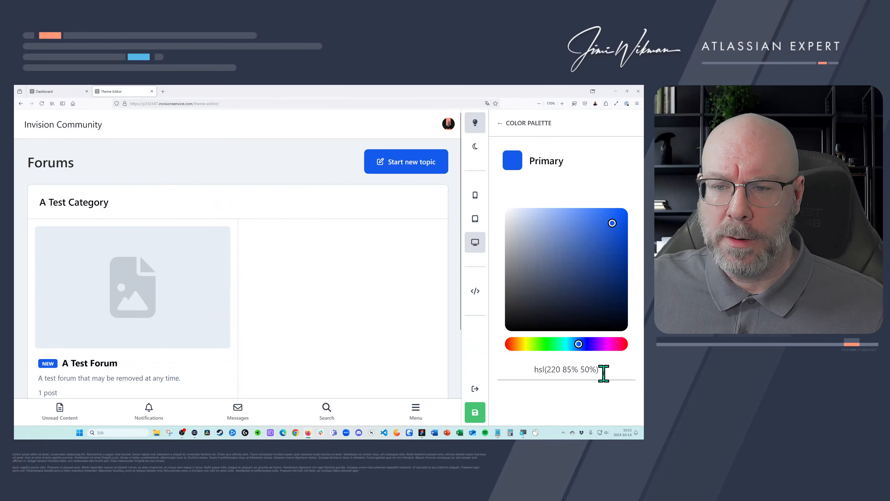
click(617, 345)
mouse_move(615, 348)
mouse_down()
mouse_move(535, 349)
mouse_move(611, 347)
mouse_up()
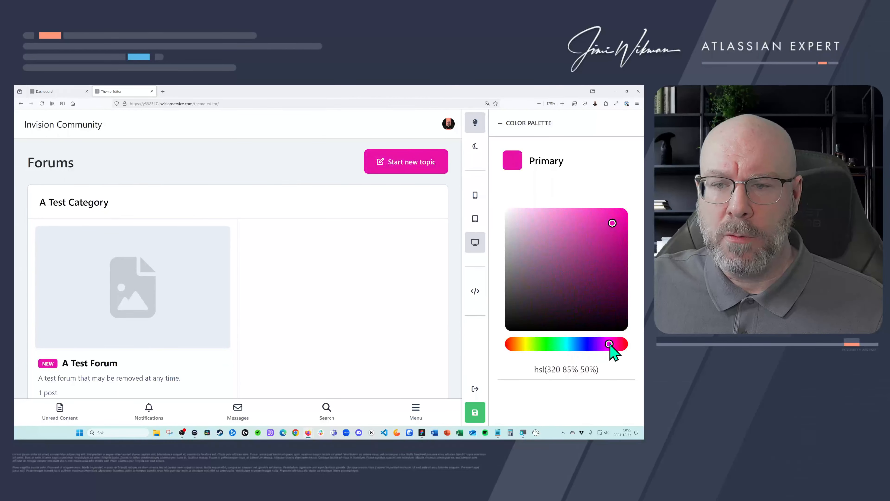
Replace the light-mode Primary color value with the hex color #FEC195
click(607, 373)
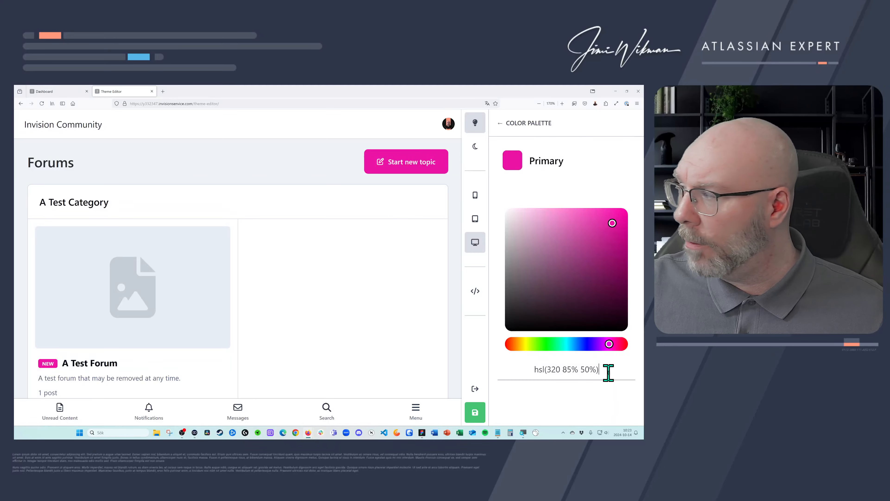
drag(608, 373, 500, 373)
text(FEC195)
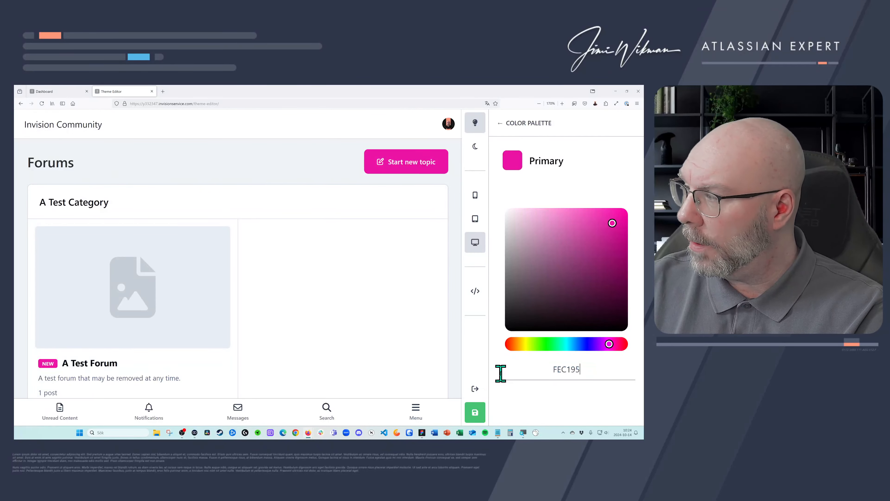
key(Left)
key(Left)
key(Left)
key(Left)
key(Left)
key(Left)
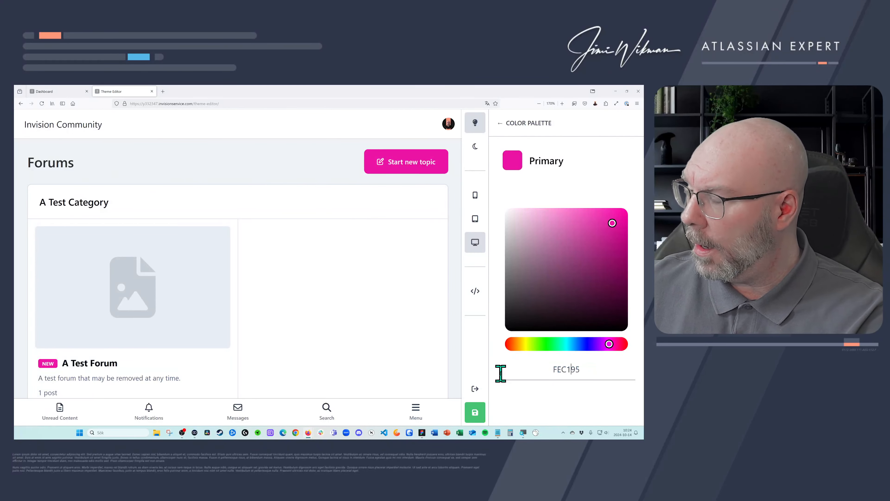
text(#)
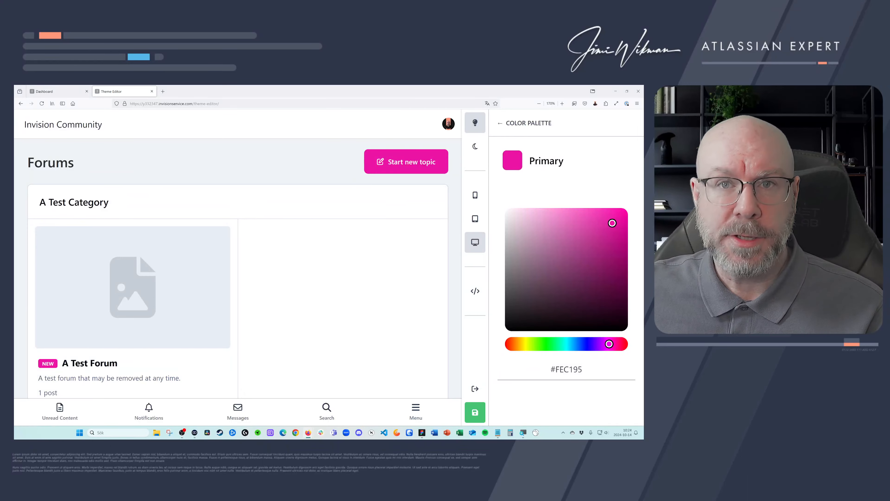
key(Return)
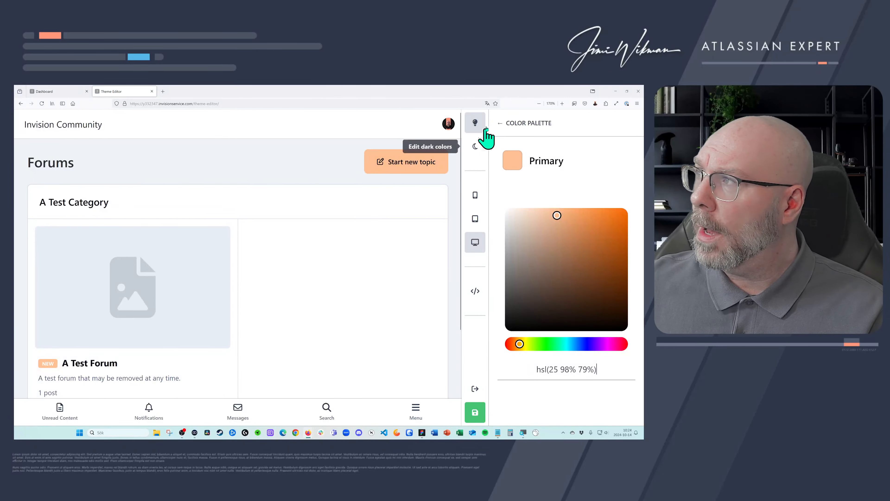
Set the dark-mode Primary color to #FEC195 and save the theme changes
click(477, 148)
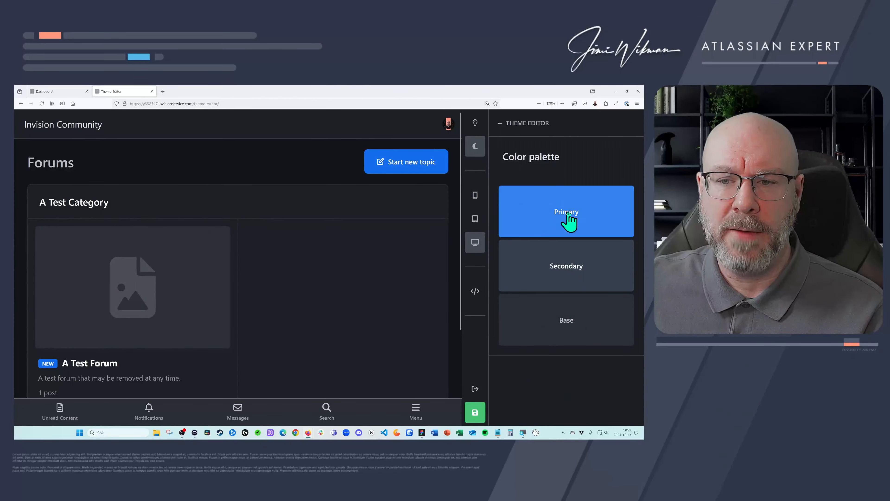
click(575, 210)
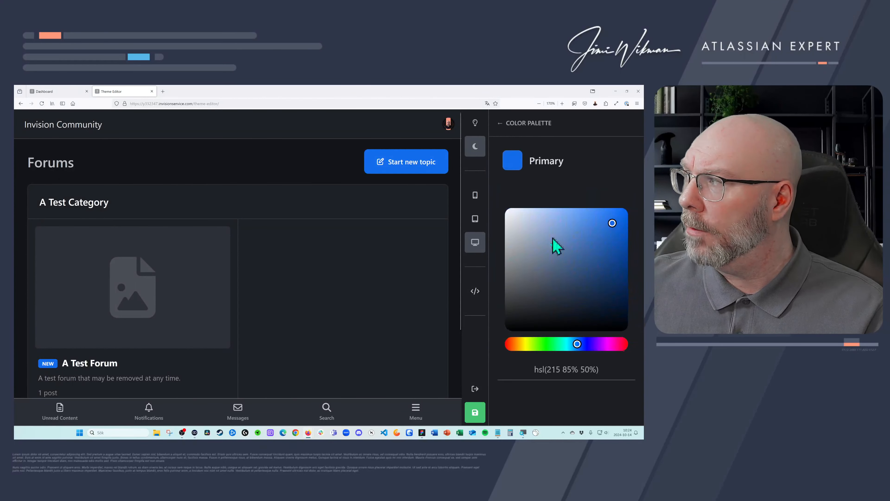
triple_click(571, 371)
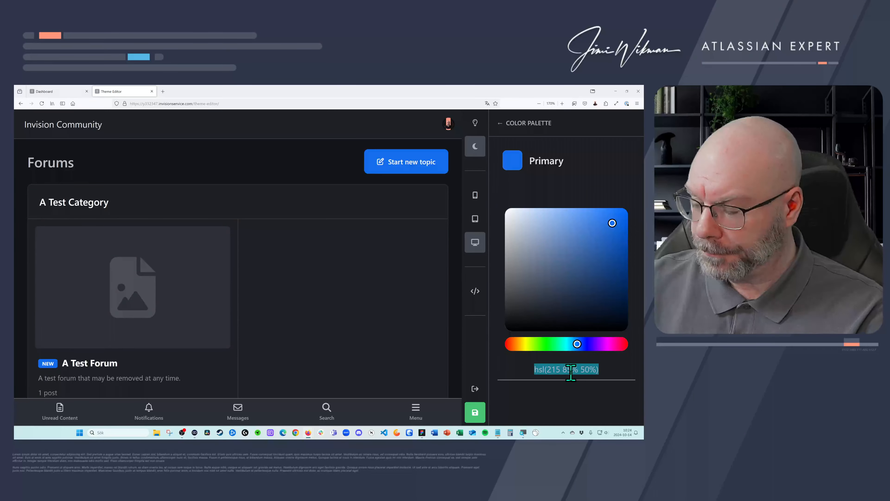
text(FEC795)
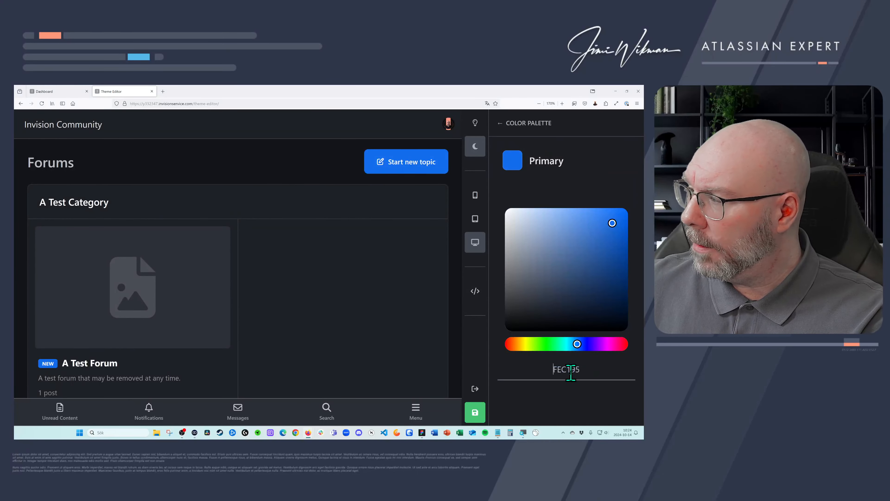
key(Home)
text(#)
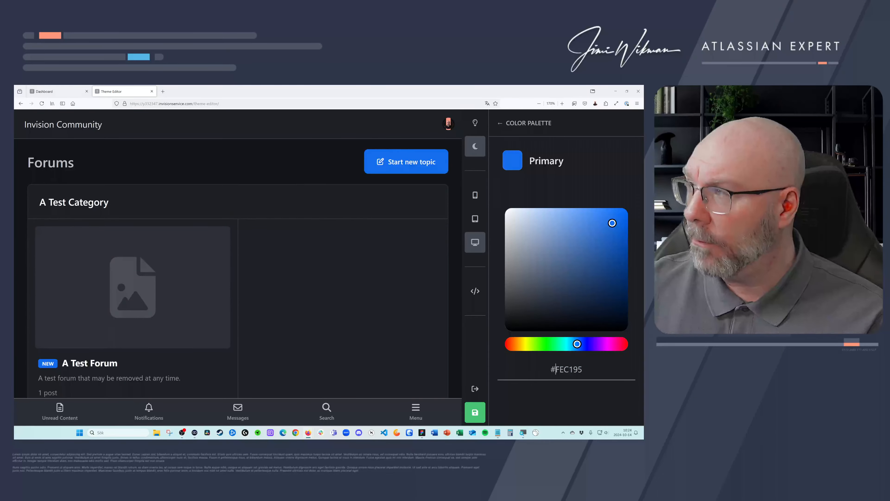
key(Return)
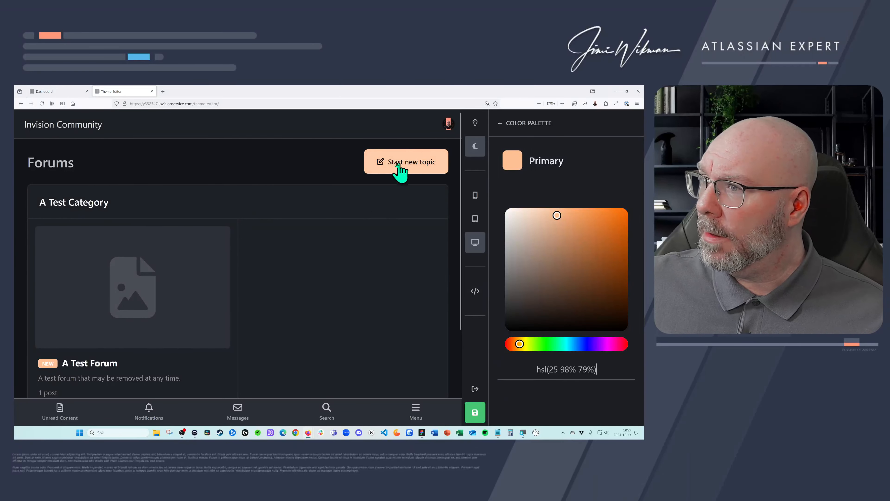
click(476, 412)
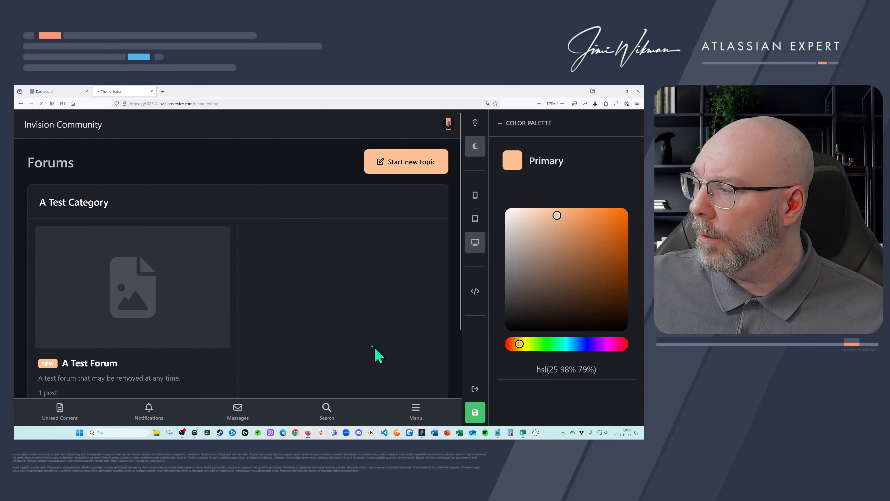
click(475, 412)
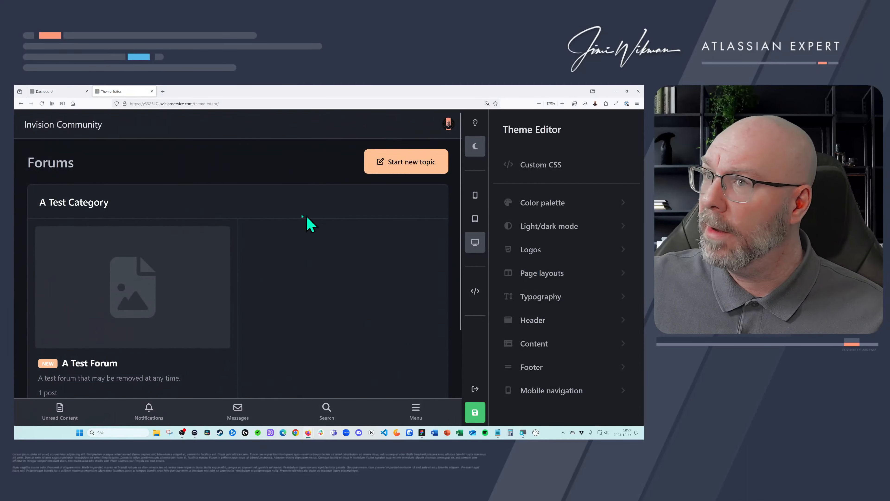
Switch the forums page preview to light mode with the color scheme toggle in the site footer
scroll(179, 279, down, 3)
scroll(238, 298, up, 3)
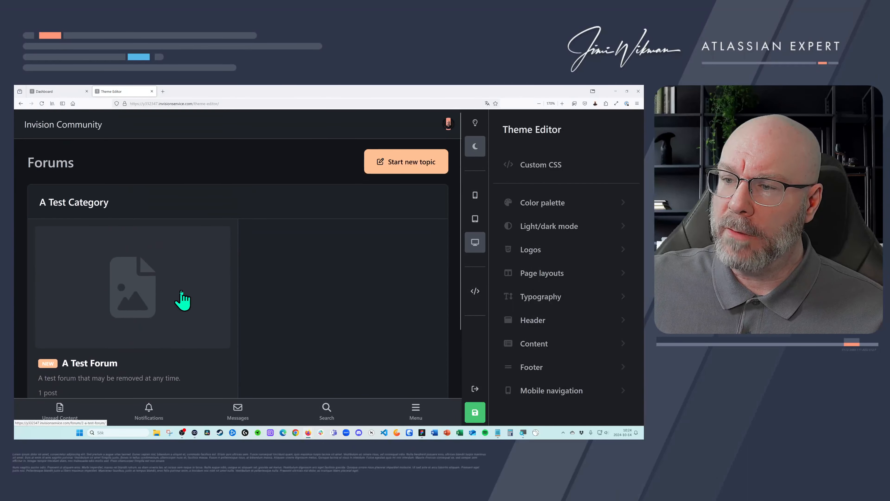
scroll(85, 370, down, 3)
click(36, 353)
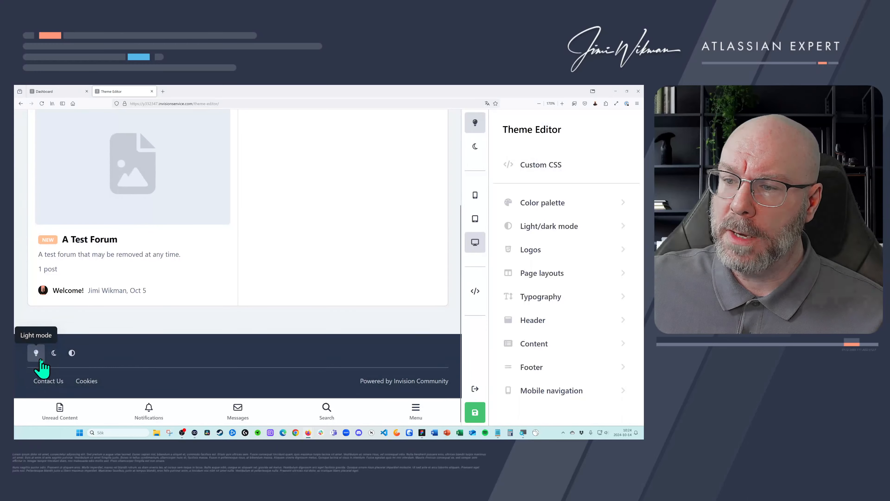
scroll(165, 309, up, 3)
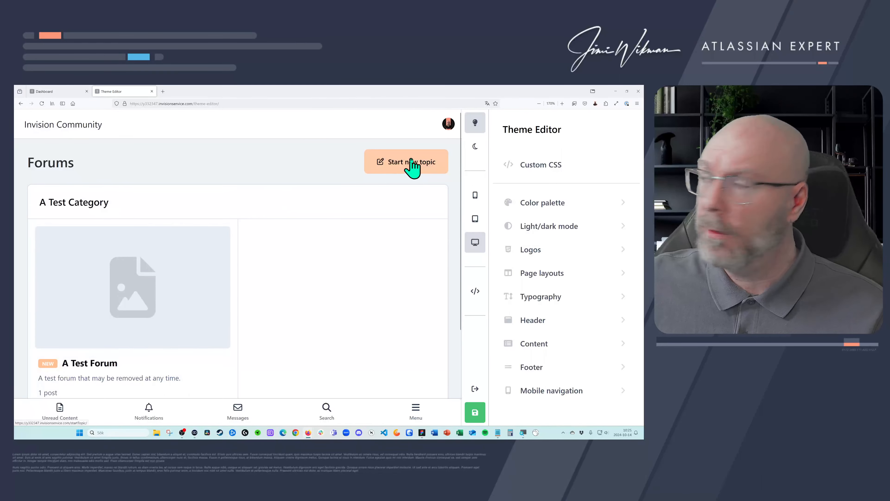
Set the theme's default color scheme to Dark in the light/dark mode settings
click(505, 227)
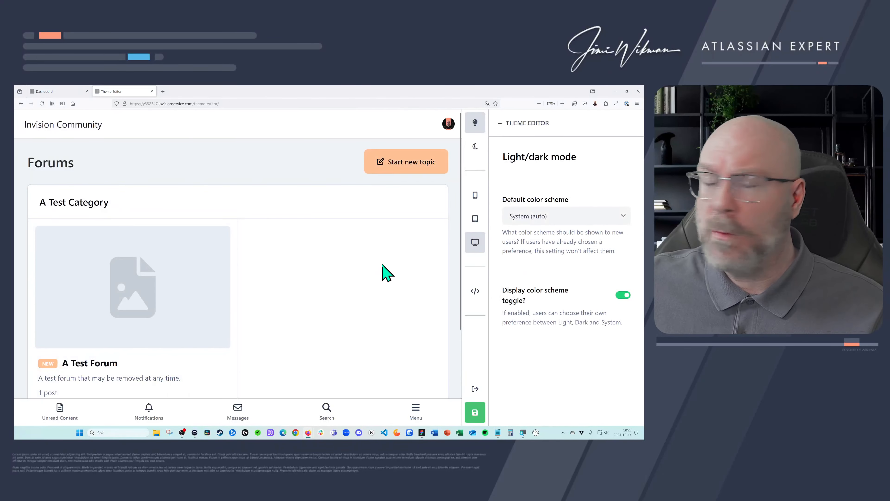
click(527, 219)
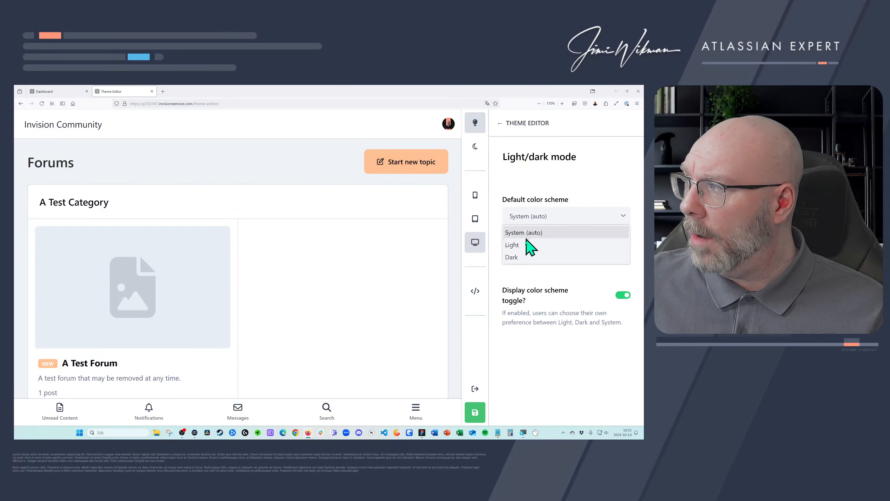
click(526, 260)
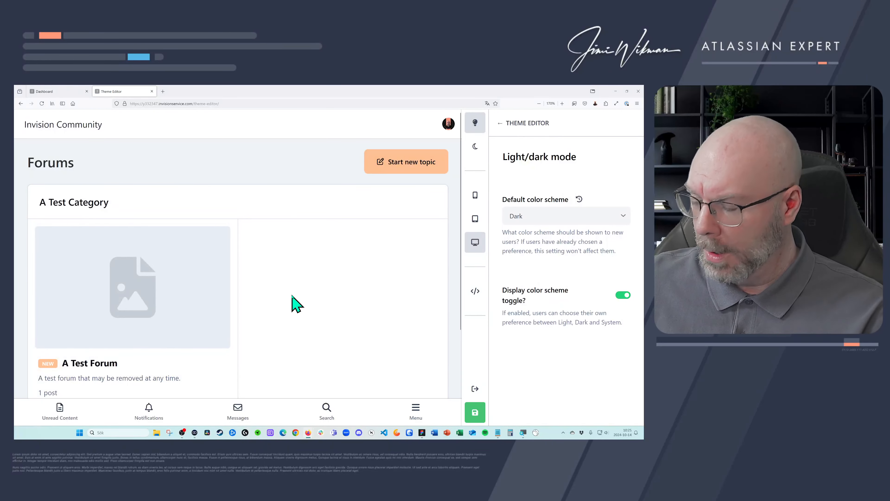
Reduce the browser zoom to 150% and turn the display of the color scheme toggle off and on again
key(ctrl+minus)
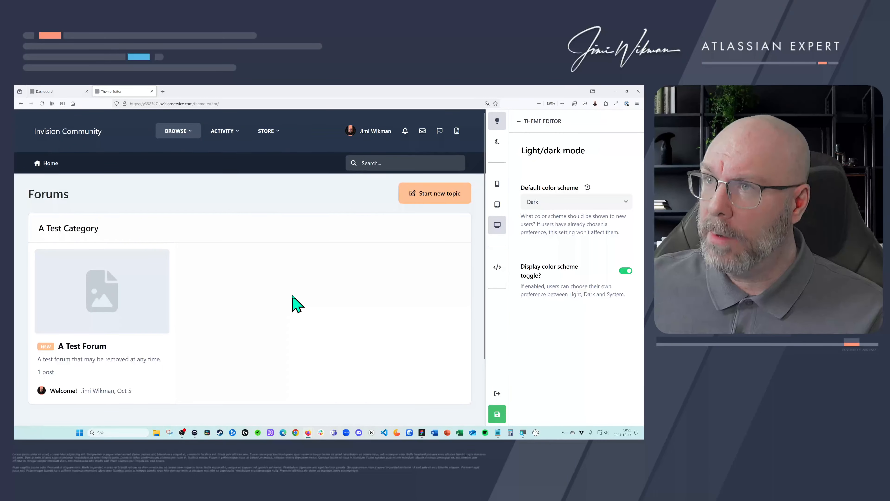
scroll(249, 325, down, 2)
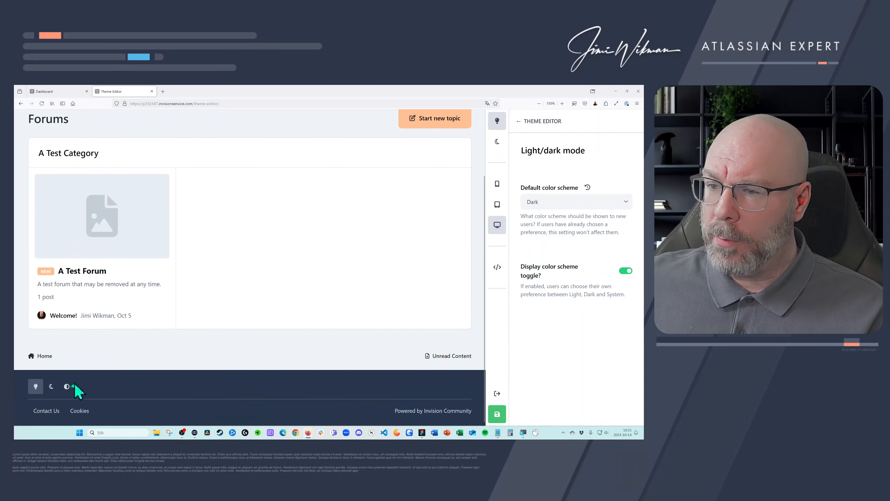
click(626, 271)
click(626, 271)
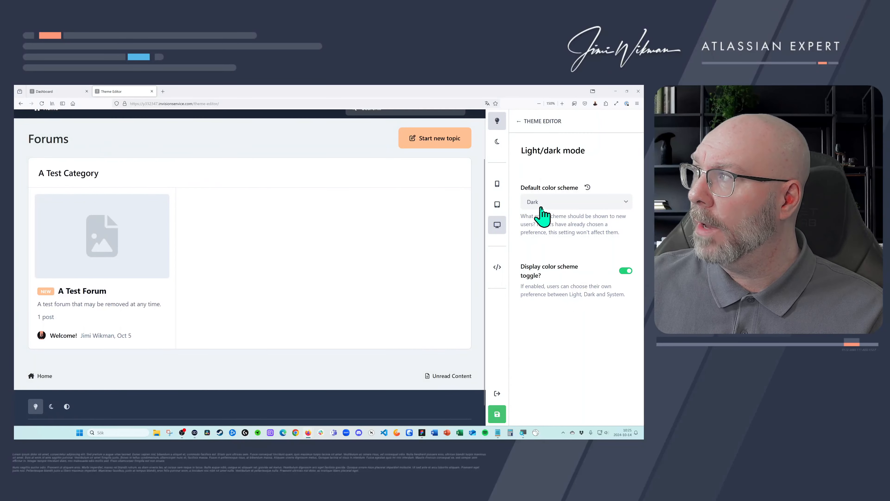
Save the theme changes and switch the forums page to dark mode from the site footer
click(520, 121)
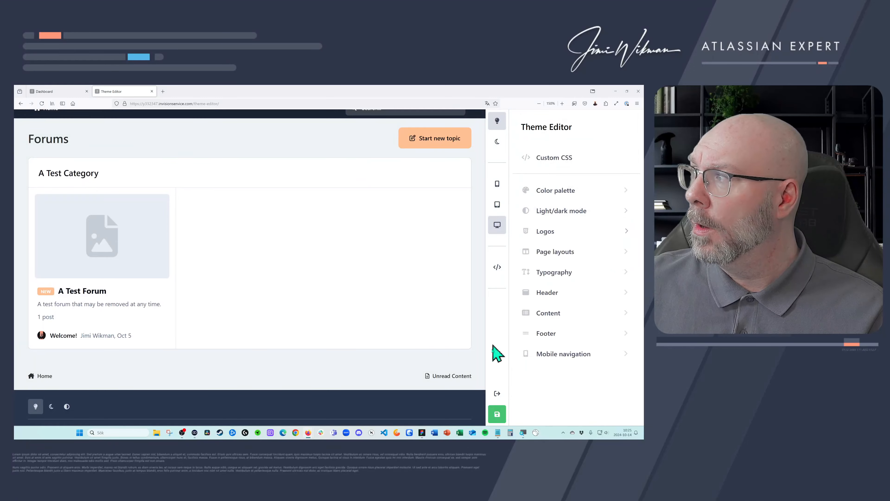
click(497, 414)
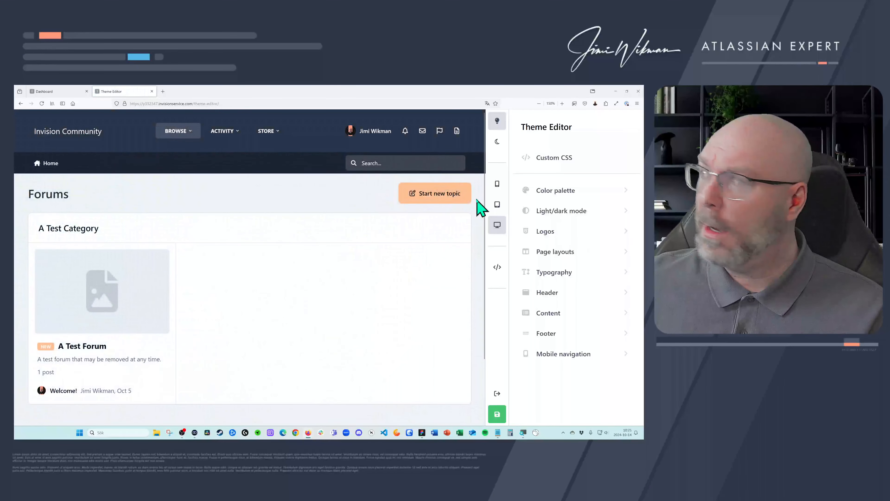
scroll(119, 370, down, 3)
click(50, 386)
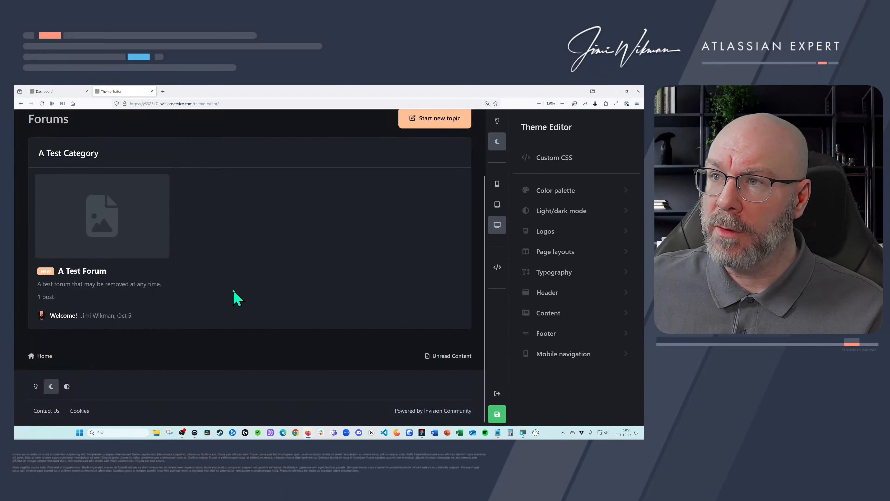
scroll(237, 299, up, 3)
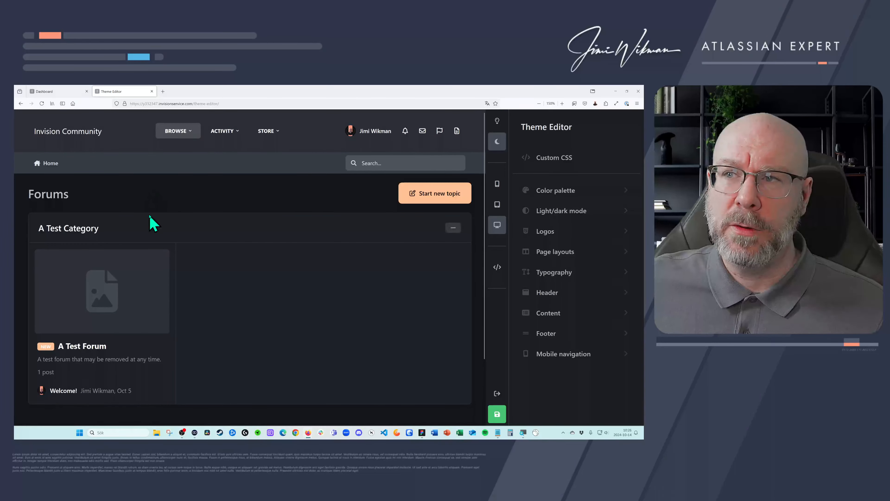
Change the theme's text logo to "Invision Community 2" and enter "slogan" as its slogan
click(546, 235)
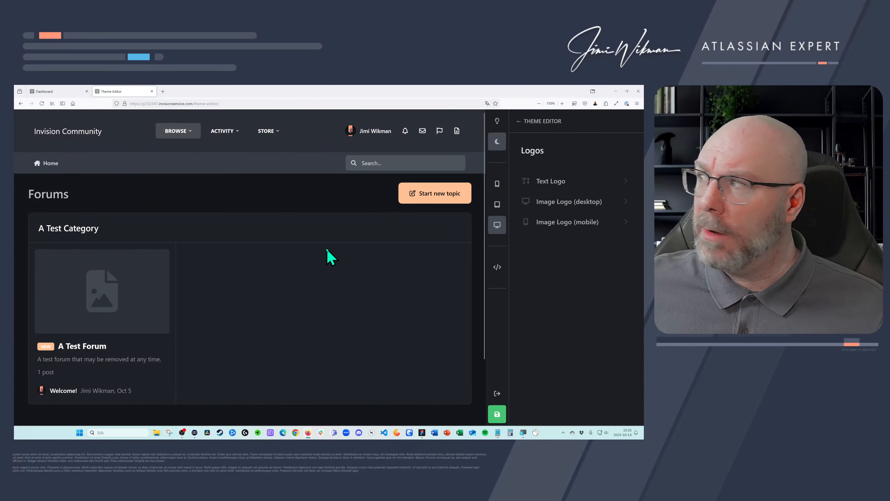
click(552, 182)
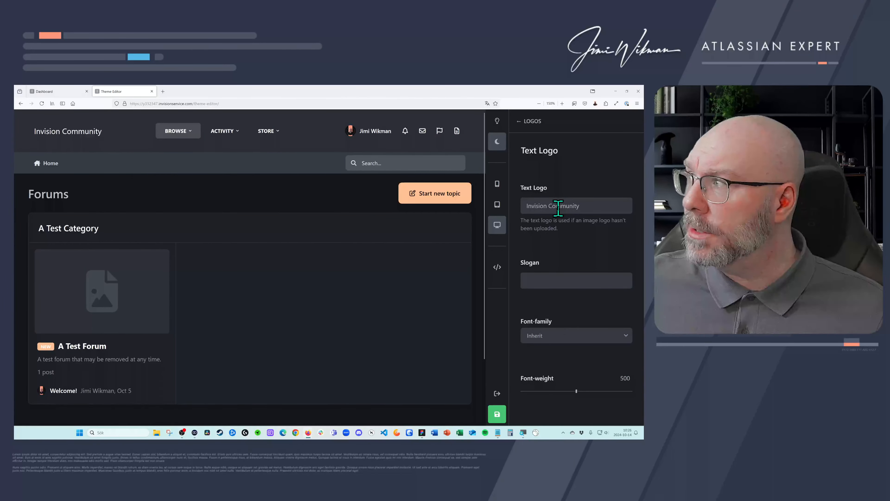
click(591, 207)
text(2)
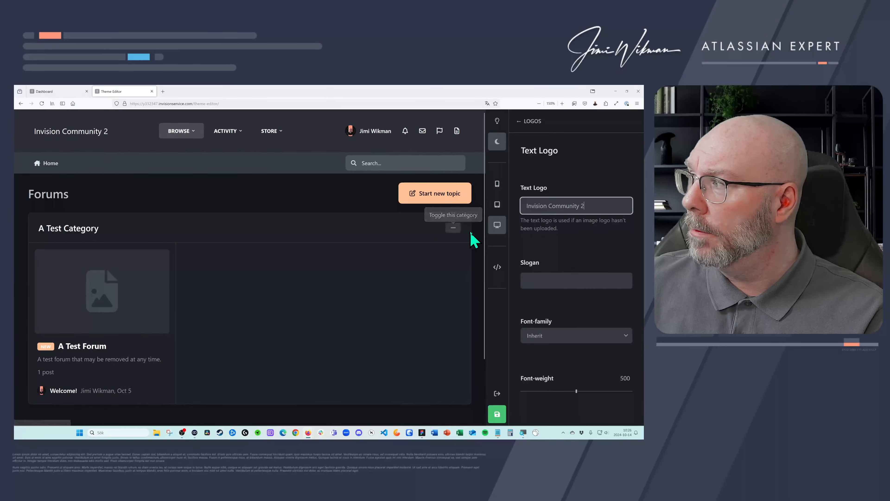
click(551, 280)
text(slogan)
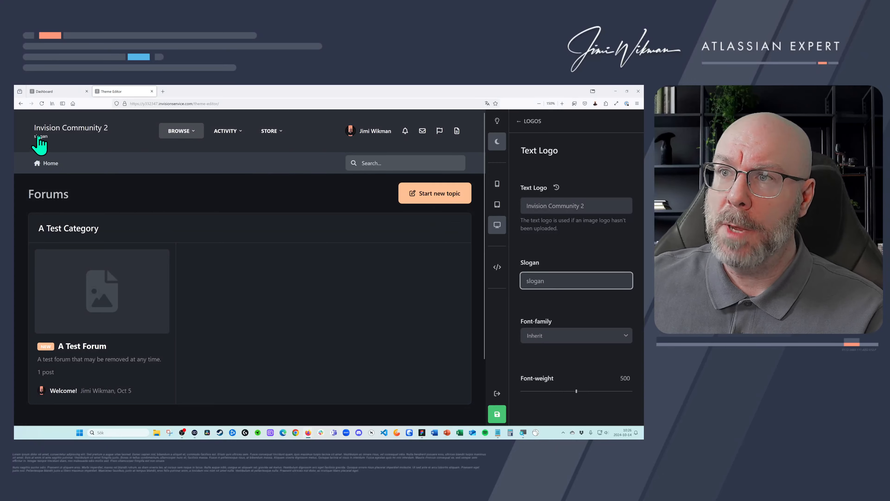
Set the text logo's font family to Trebuchet MS
scroll(547, 309, down, 3)
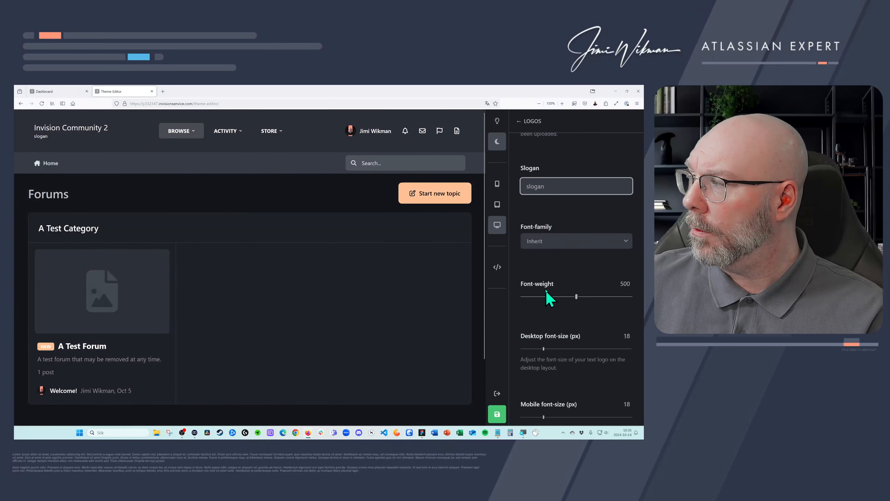
click(549, 241)
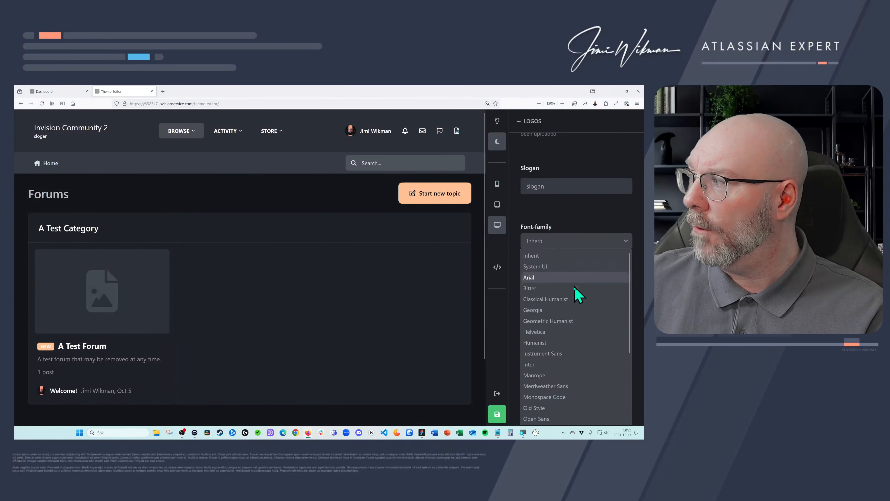
scroll(572, 298, down, 3)
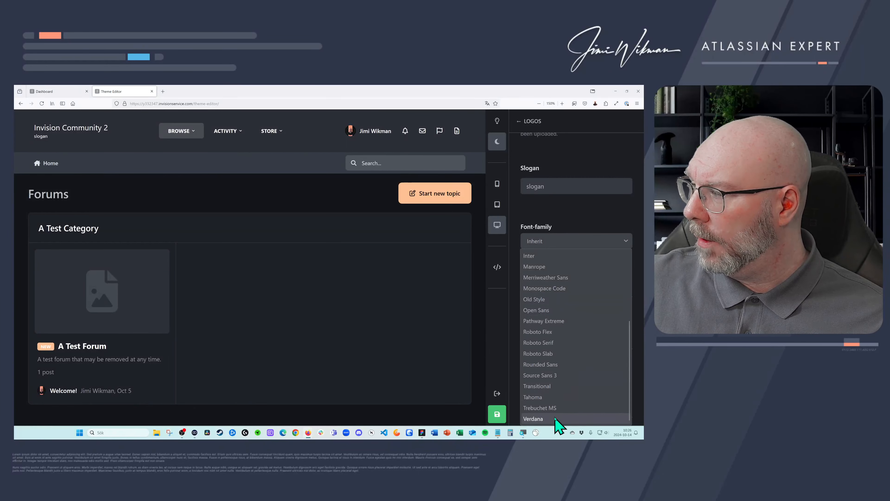
click(561, 414)
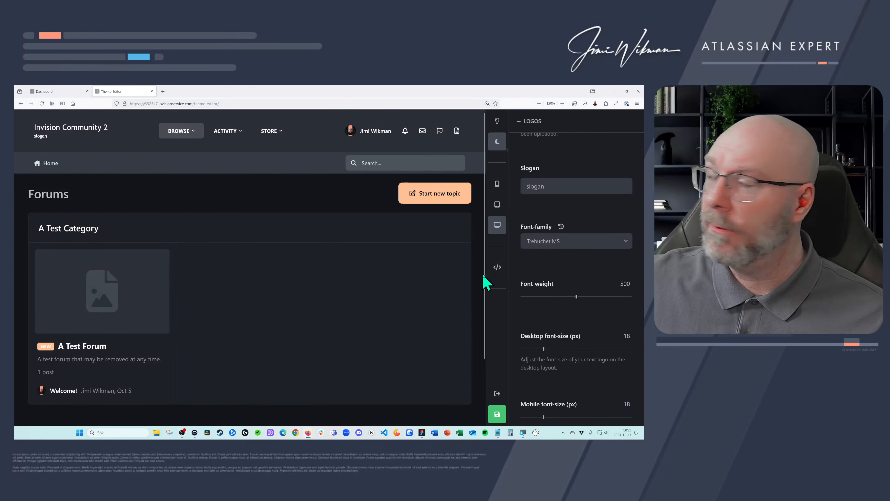
Try Manrope as the text logo's font family and settle on Georgia
click(548, 242)
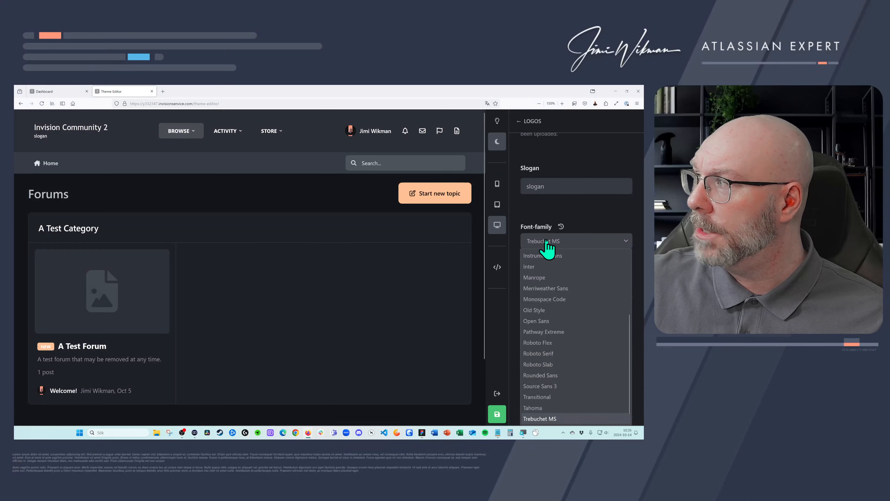
click(557, 278)
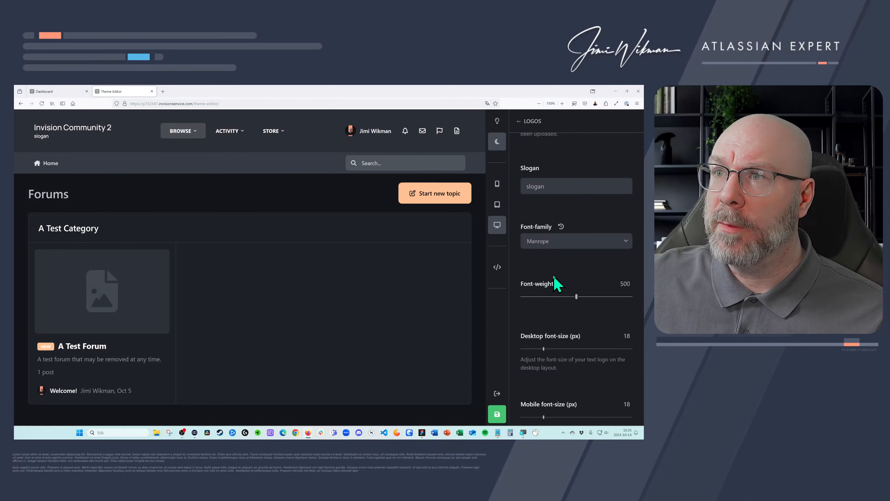
click(561, 241)
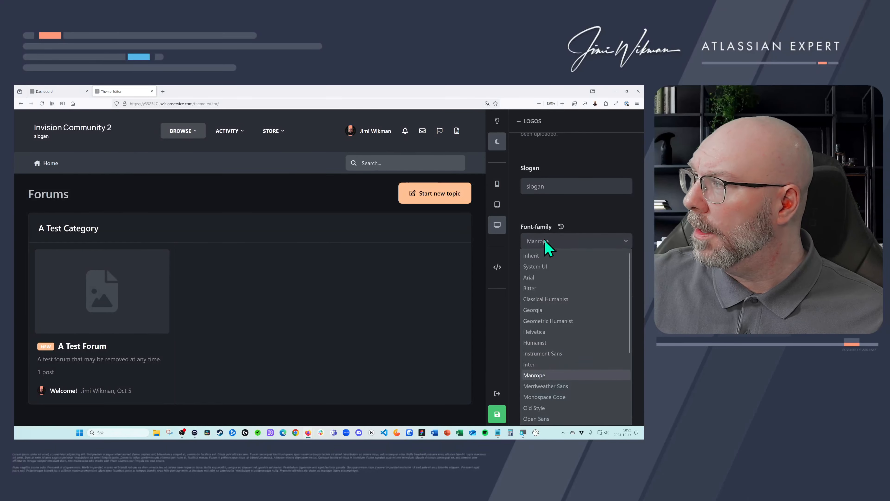
click(575, 310)
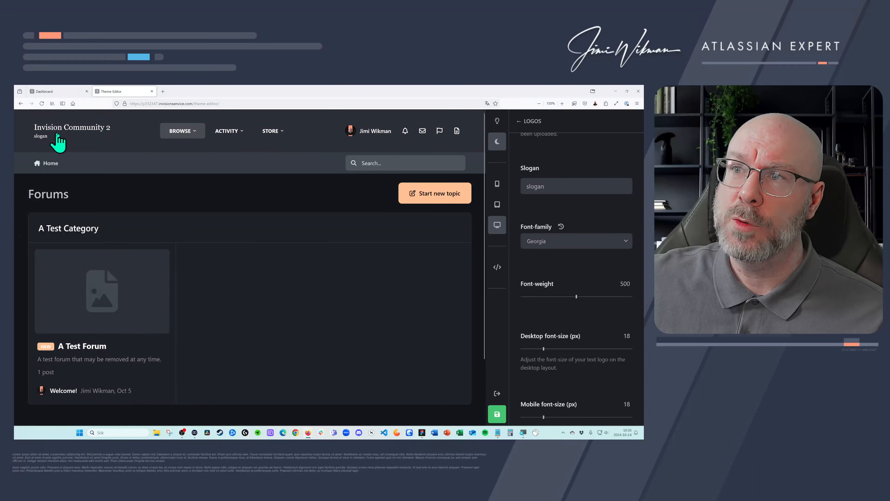
Switch the preview to light colors and upload the Signature Black image as the desktop logo for the light theme
click(518, 121)
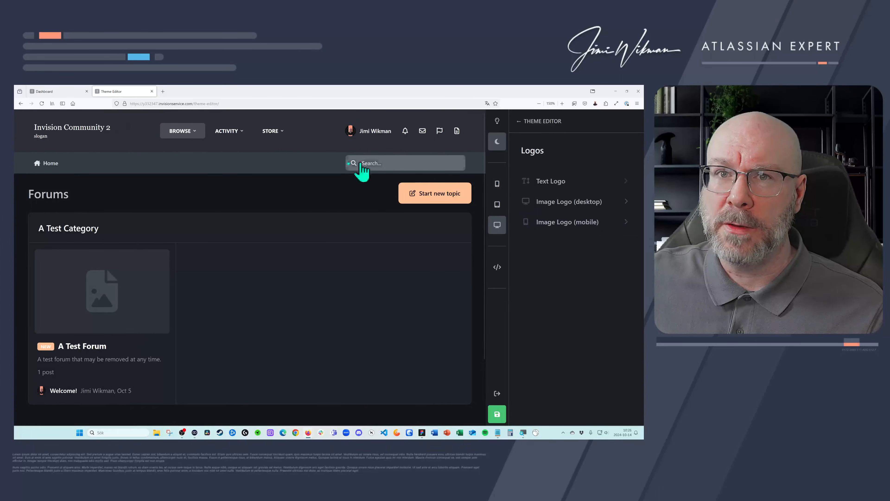
click(574, 203)
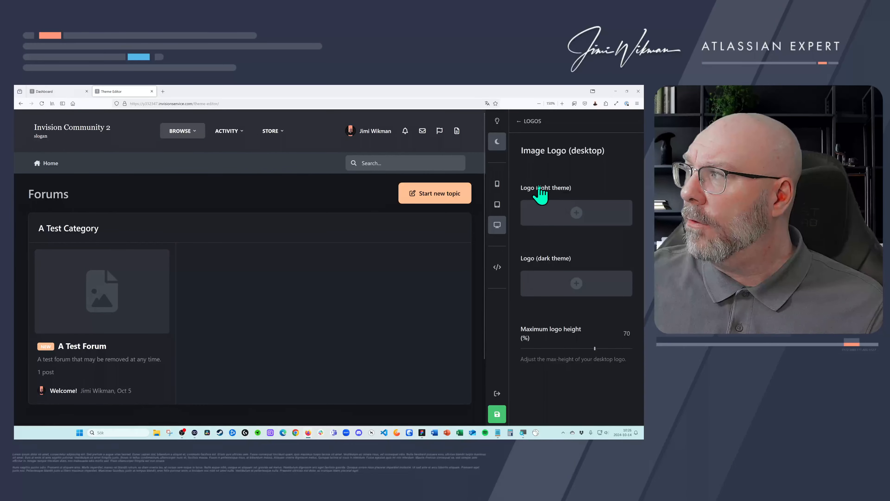
click(494, 125)
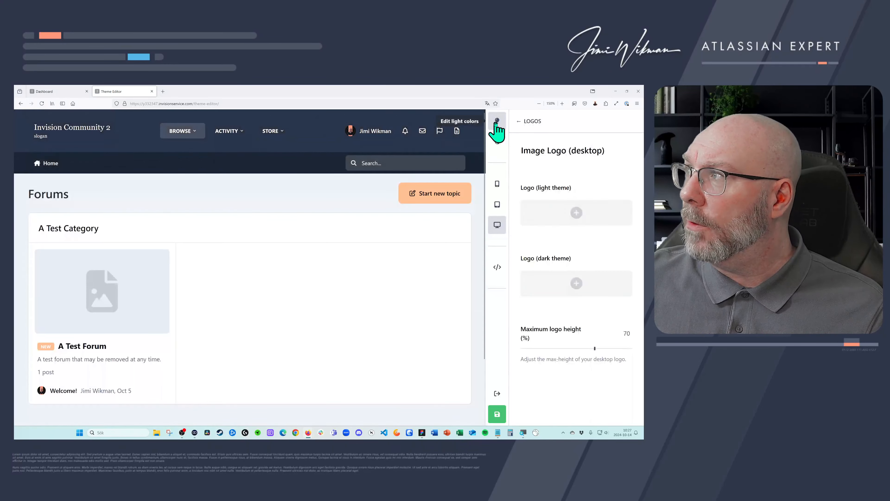
click(575, 214)
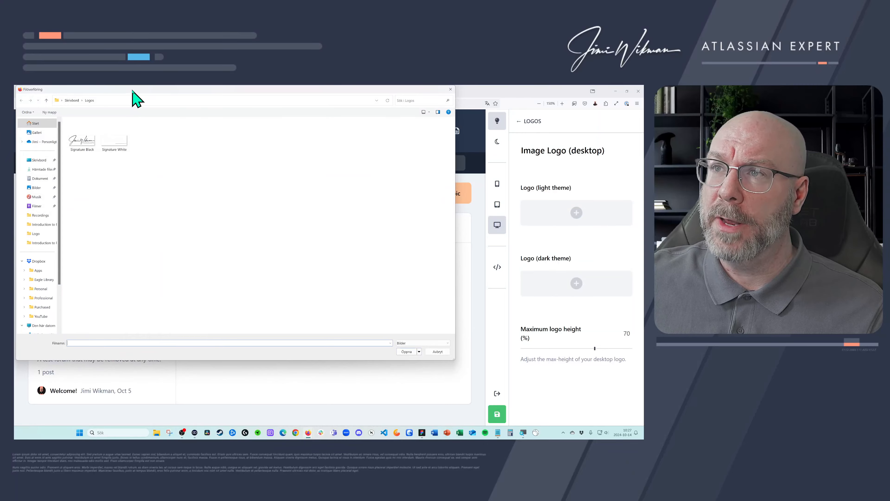
drag(132, 91, 312, 138)
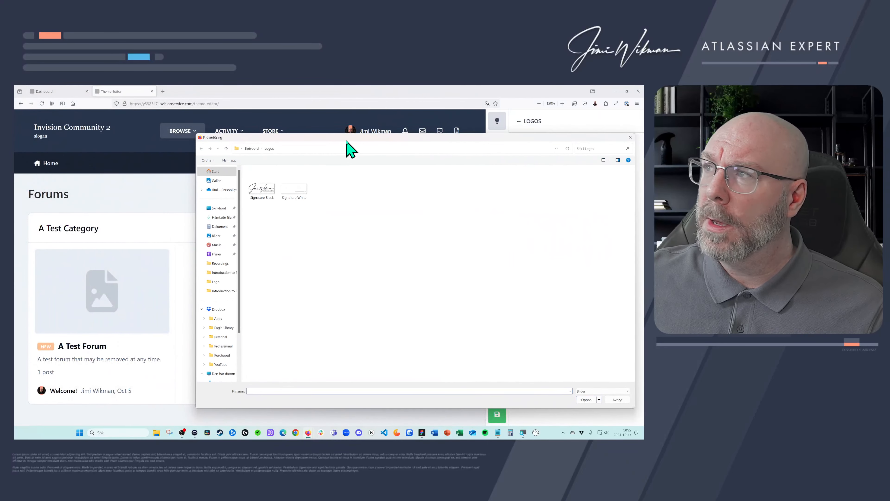
double_click(263, 191)
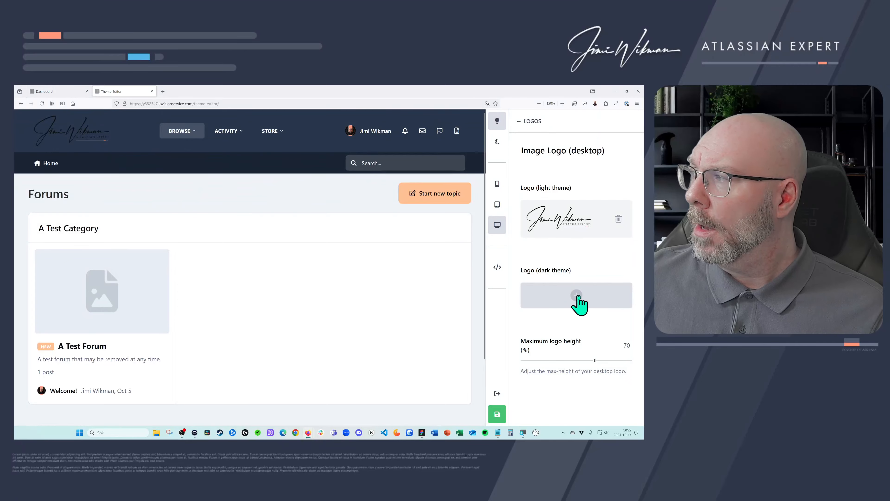
Upload the Signature White image as the desktop logo for the dark theme, previewing dark colors, and save the theme
click(497, 143)
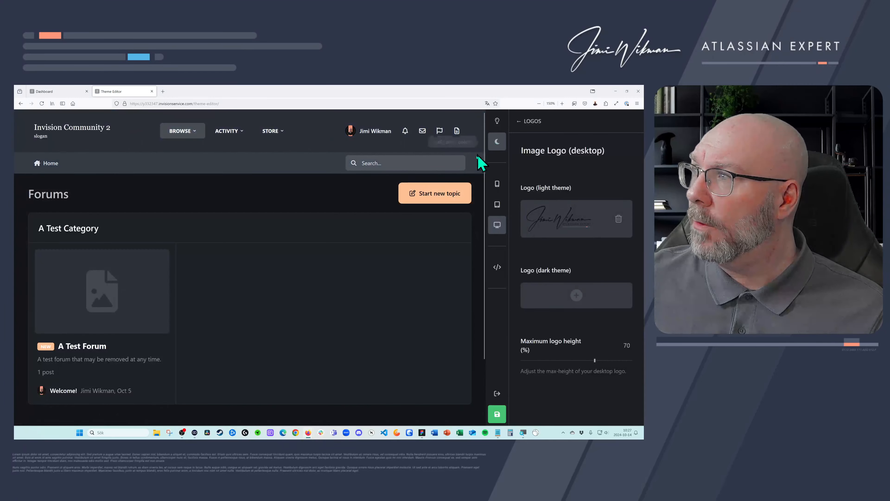
click(575, 295)
double_click(302, 193)
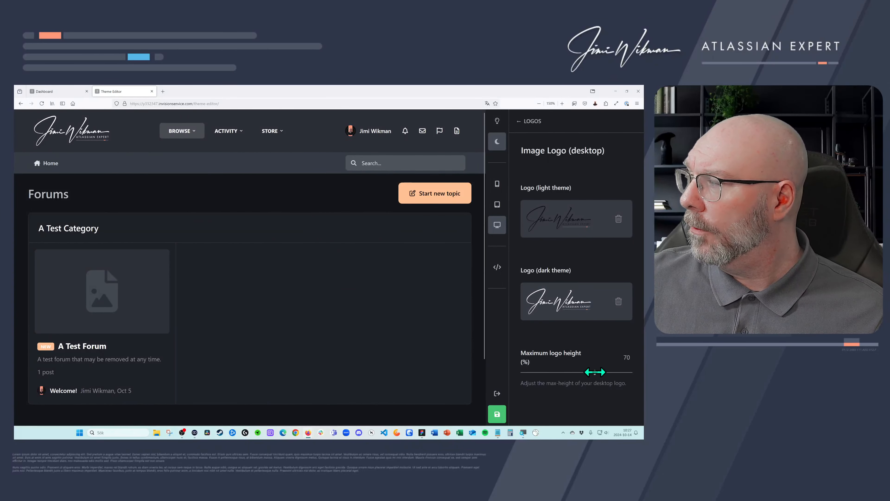
mouse_move(595, 372)
mouse_down()
mouse_move(572, 371)
mouse_move(625, 372)
mouse_move(595, 372)
mouse_up()
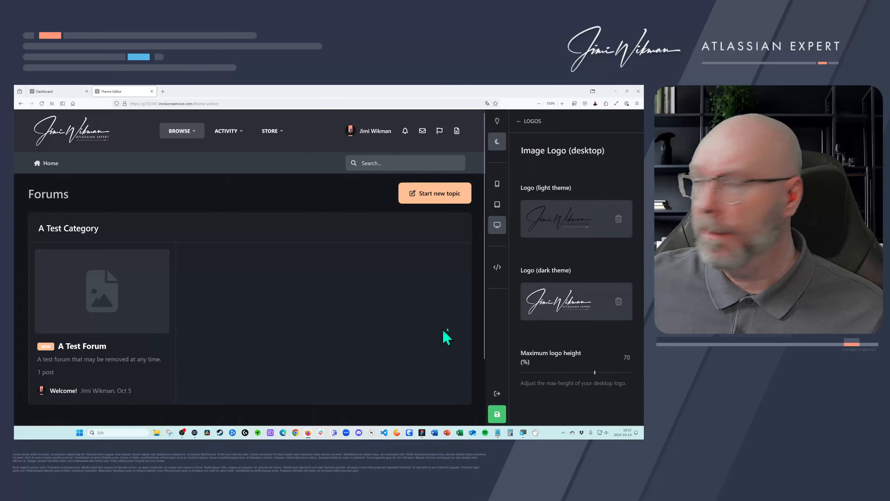
click(497, 414)
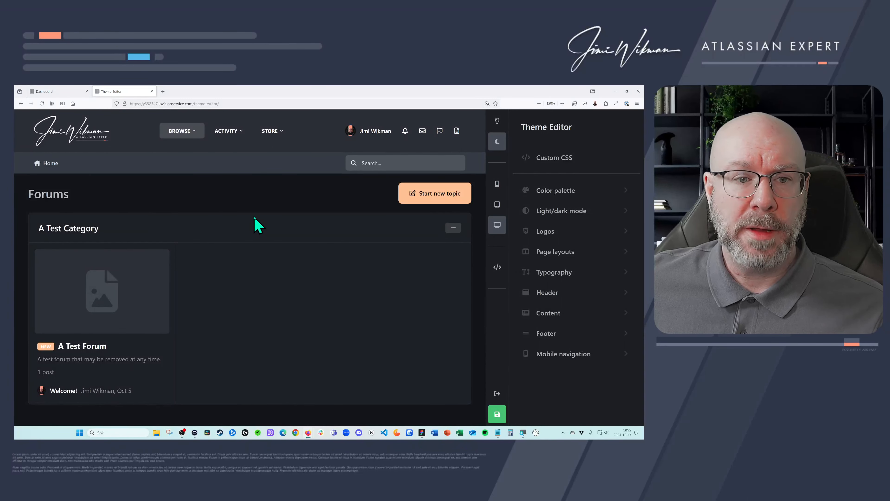
Change the page layout to Side panel and collapse the Browse section of the site's navigation
click(559, 253)
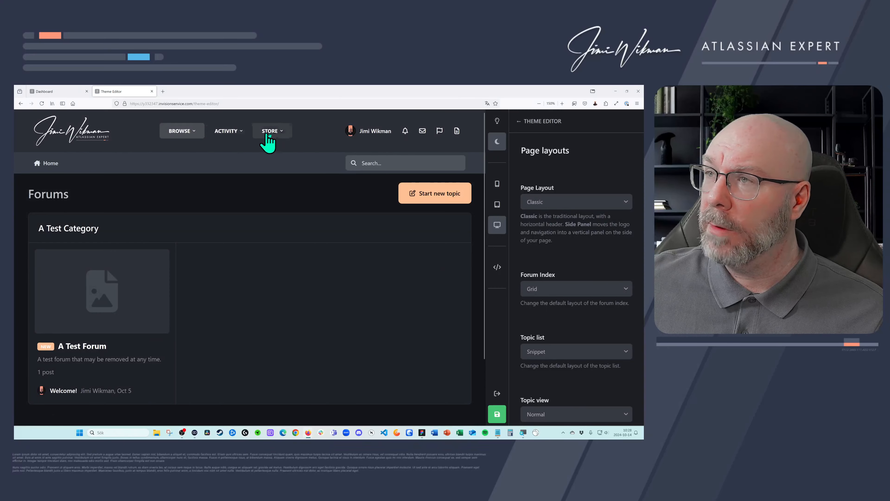
click(564, 202)
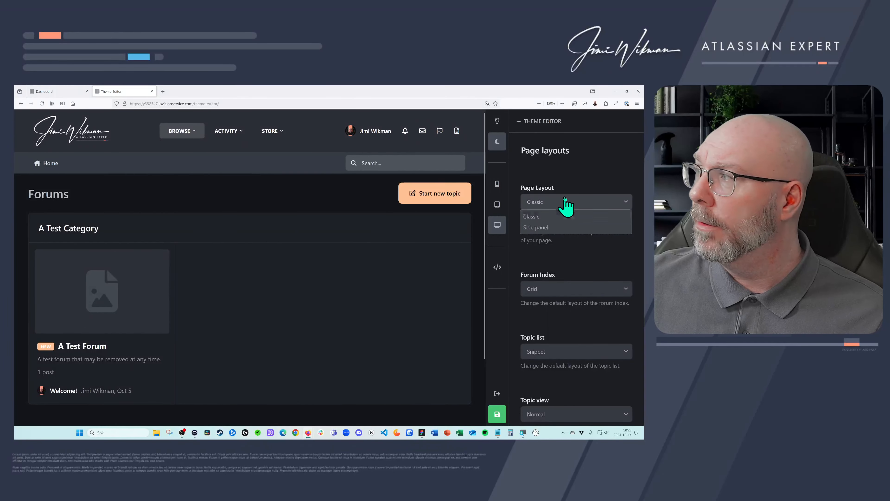
click(559, 228)
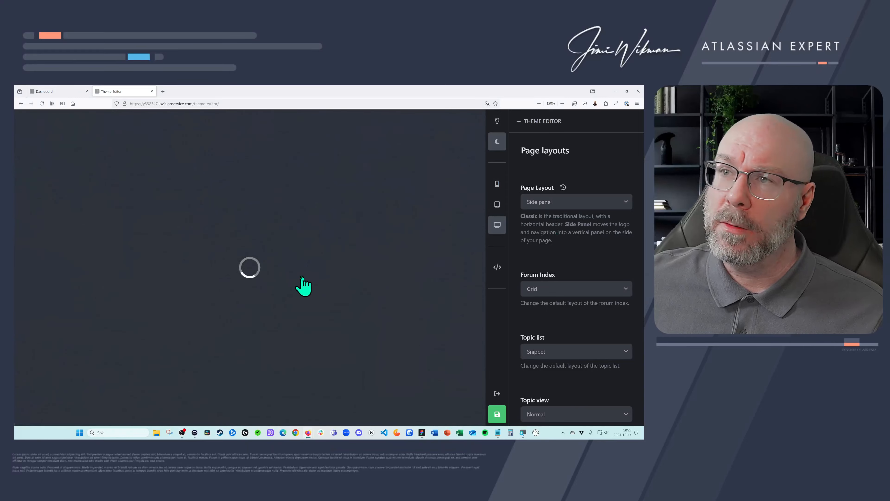
click(119, 182)
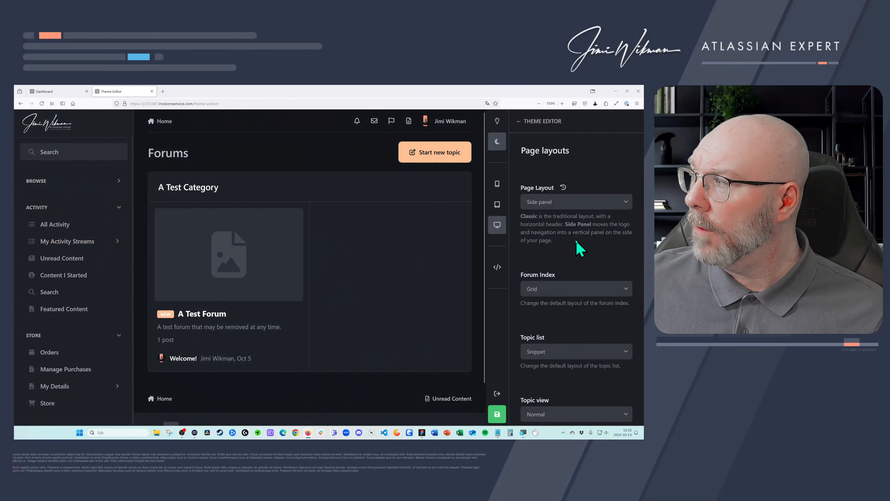
Review the forum index and other default view layouts, keep the forum index as Grid, and save the theme
scroll(578, 248, down, 3)
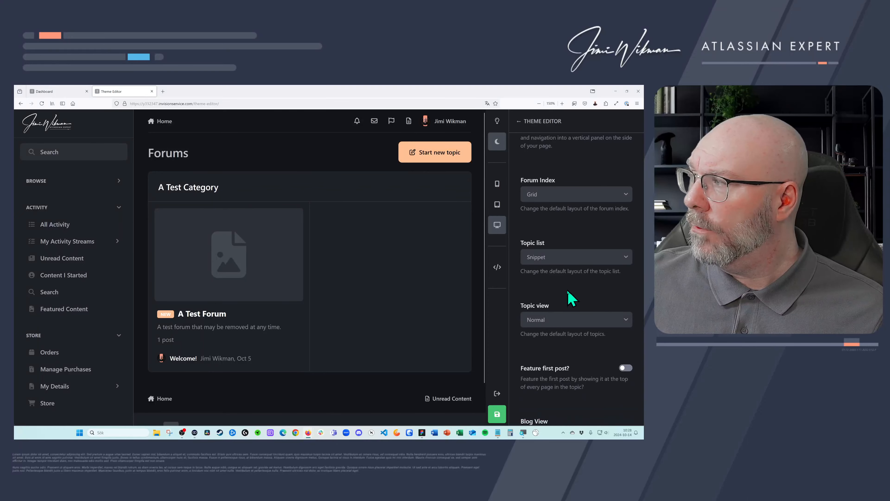
scroll(571, 312, down, 7)
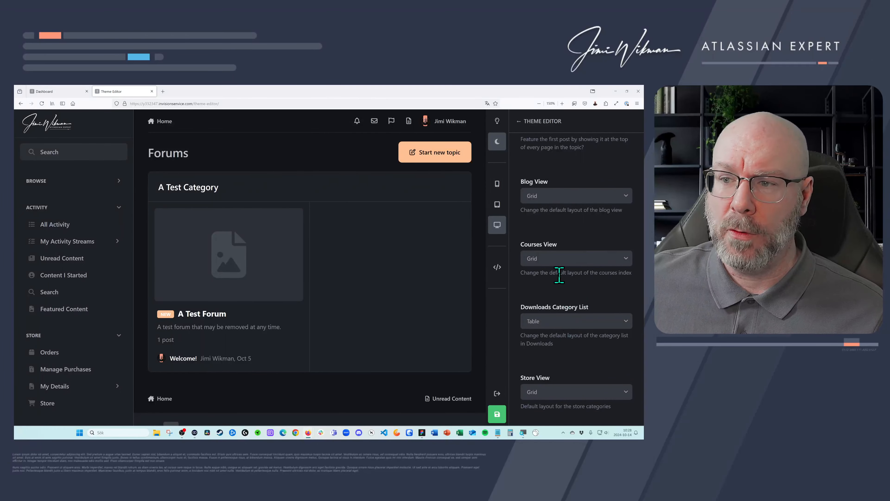
scroll(560, 275, up, 9)
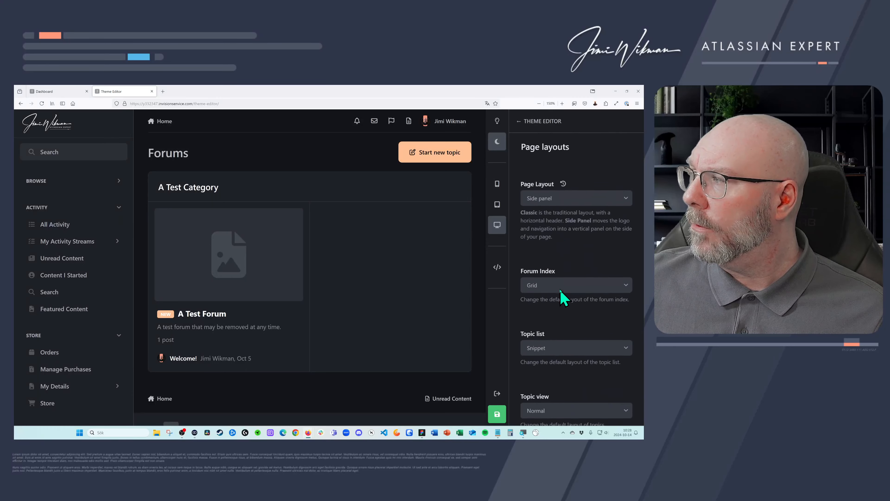
click(573, 287)
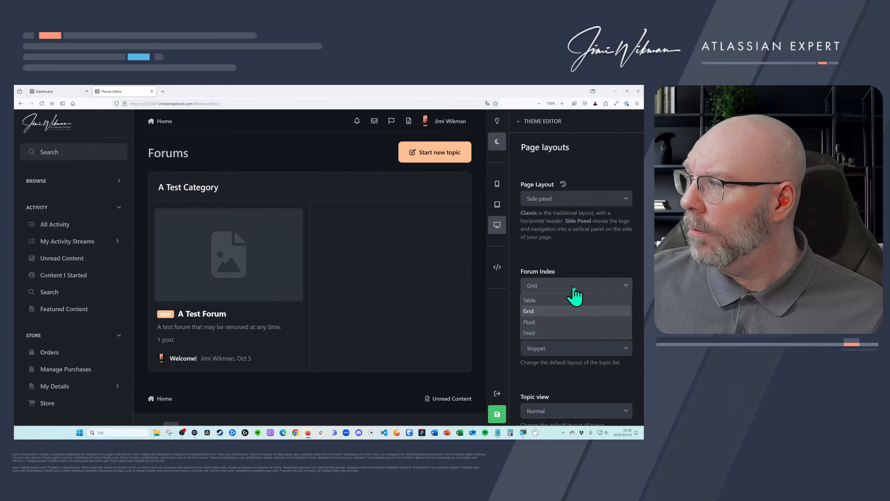
click(581, 255)
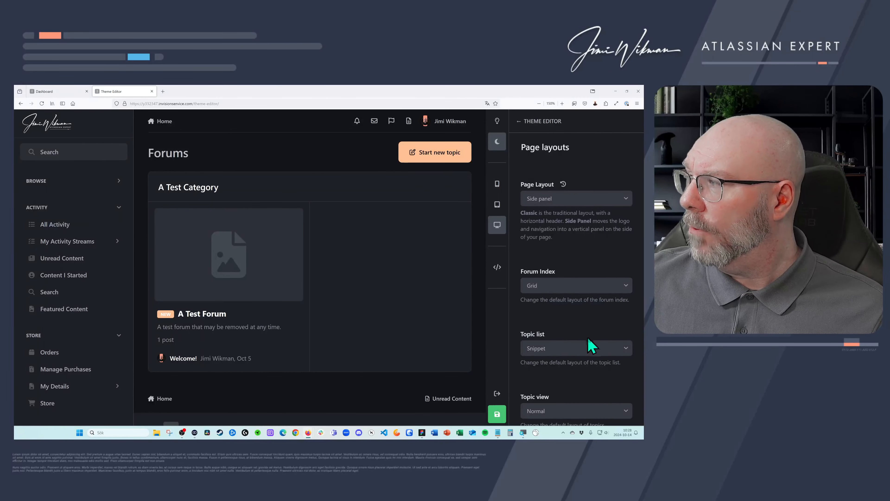
scroll(577, 382, down, 10)
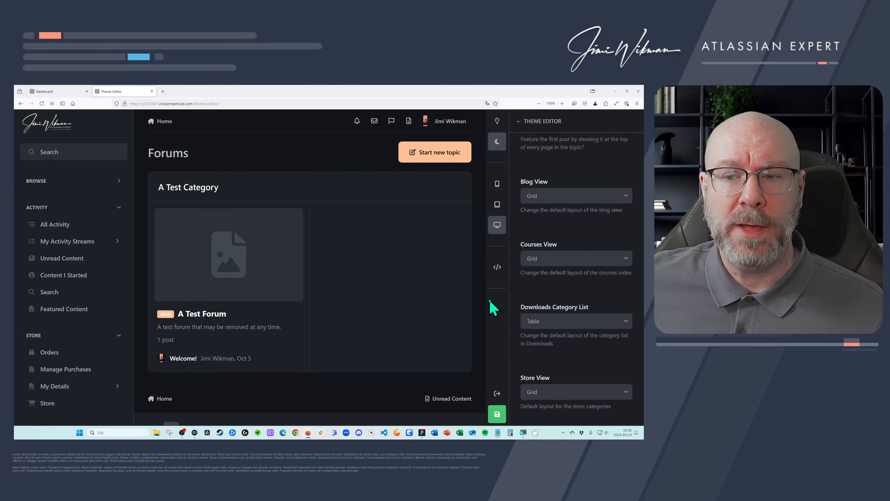
click(497, 416)
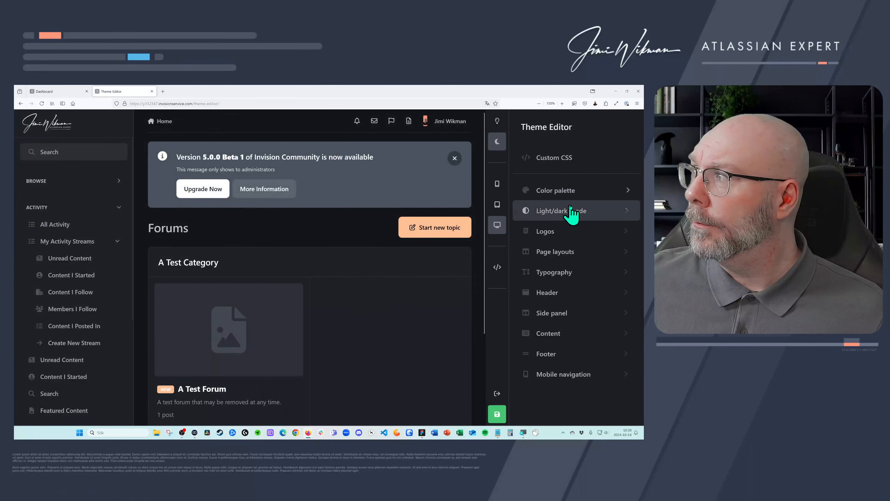
Open the typography settings and hide the Invision Community version notification on the forums page
click(571, 275)
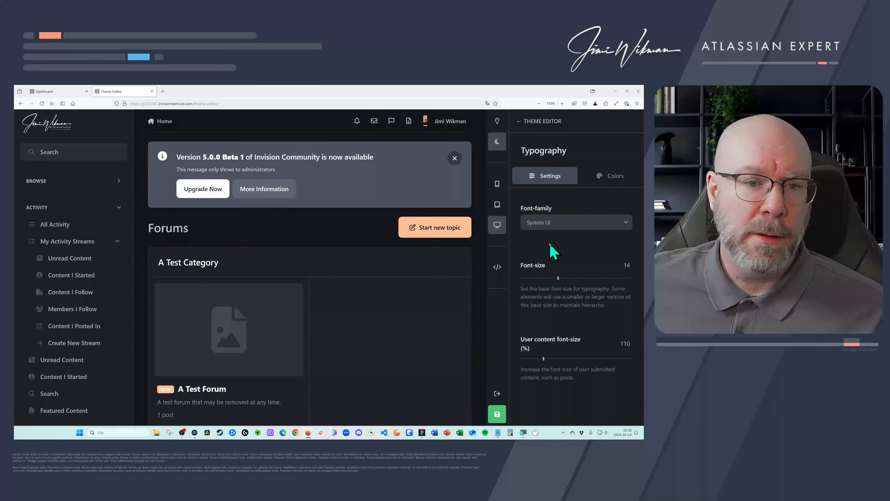
click(455, 158)
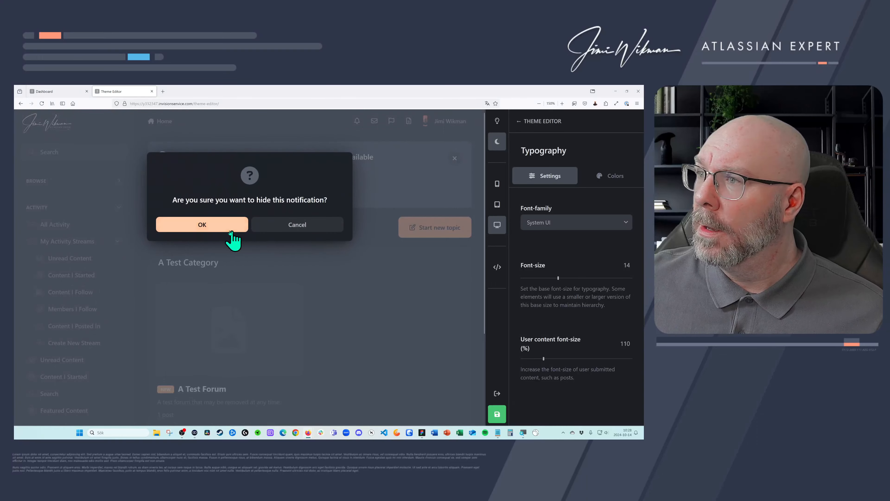
click(224, 232)
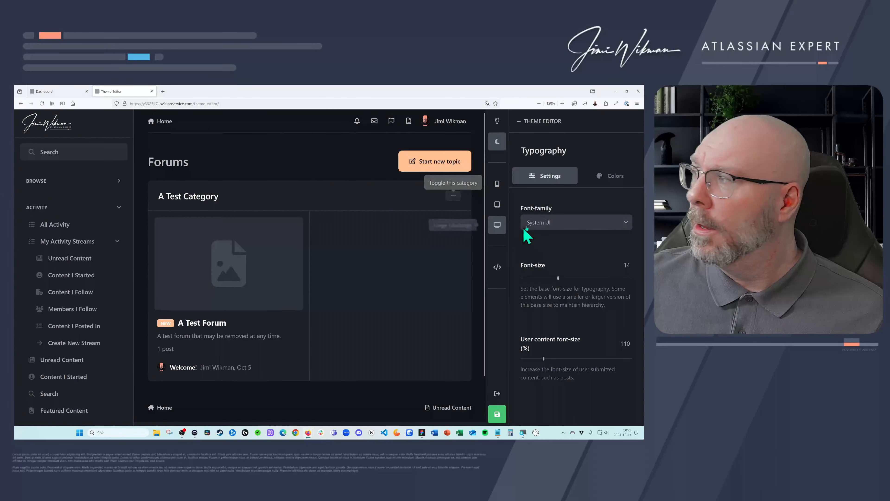
Try Old Style as the site's typography font family and set it back to System UI
click(543, 225)
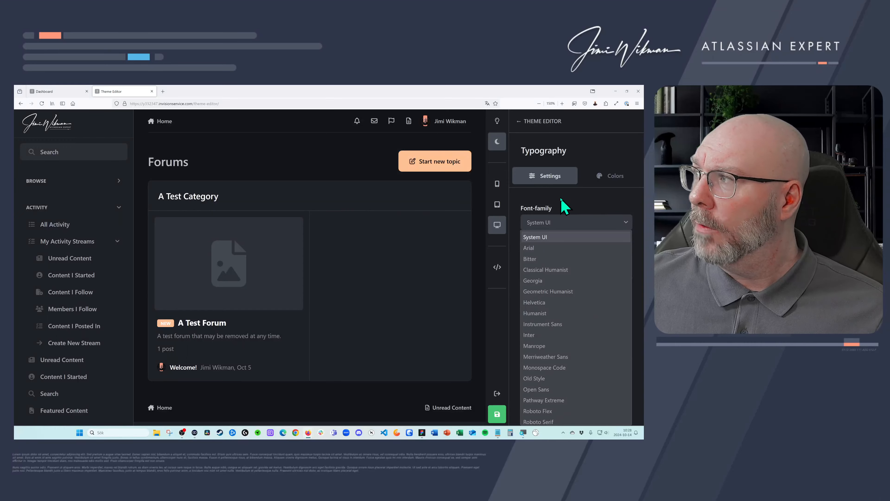
click(117, 241)
click(558, 225)
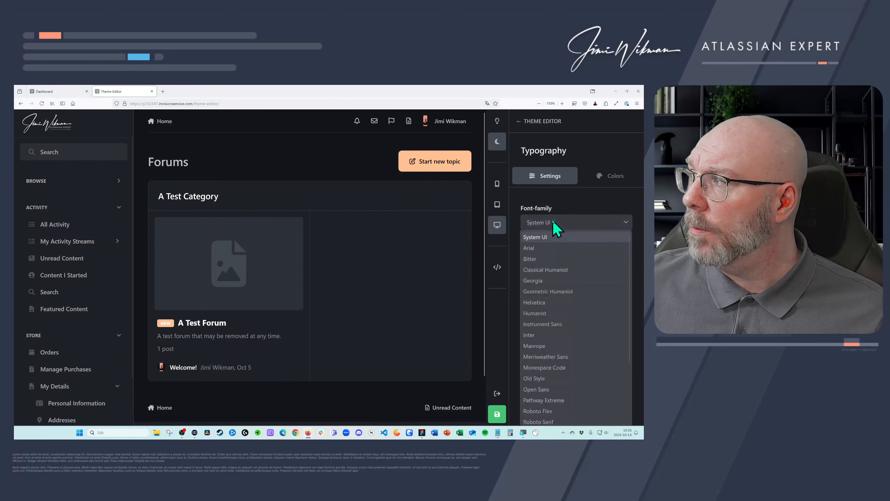
scroll(575, 317, down, 2)
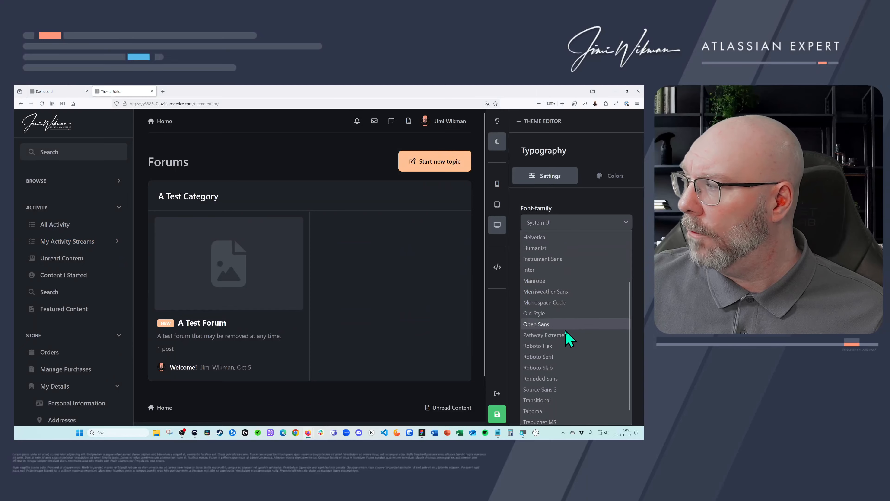
click(540, 317)
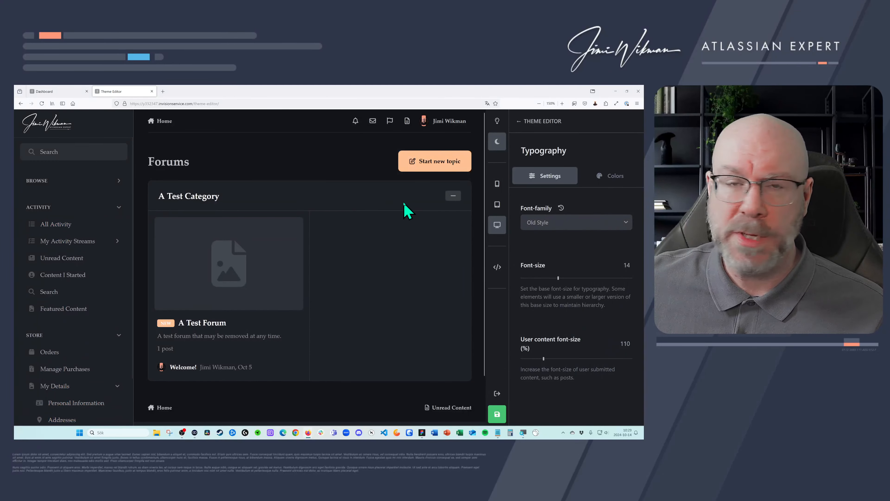
click(549, 221)
click(550, 247)
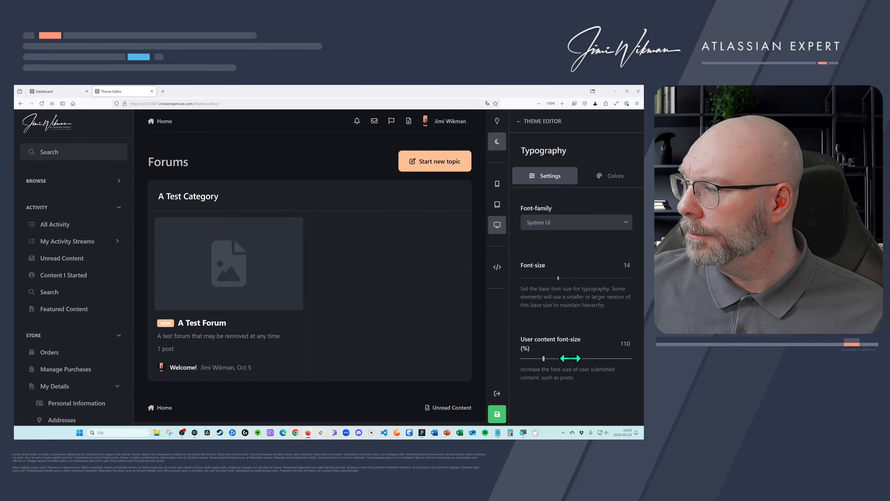
Examine the typography text and link color options and return to the theme editor's main settings list
click(619, 178)
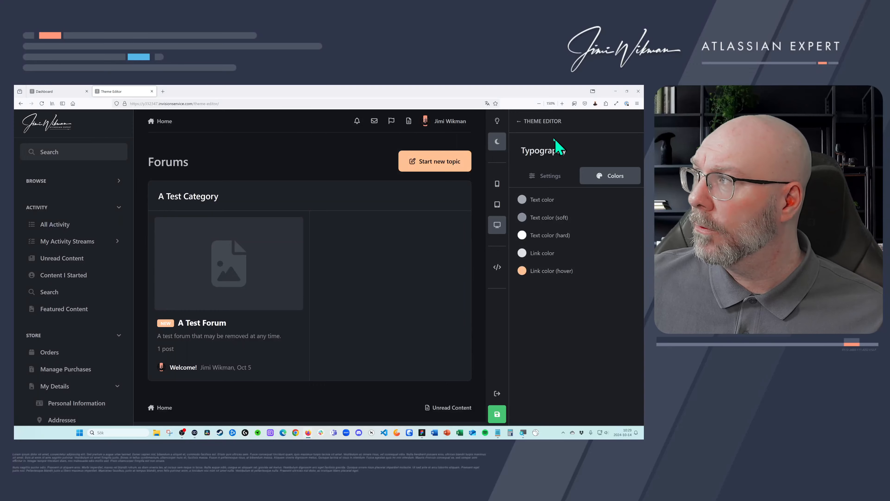
click(520, 122)
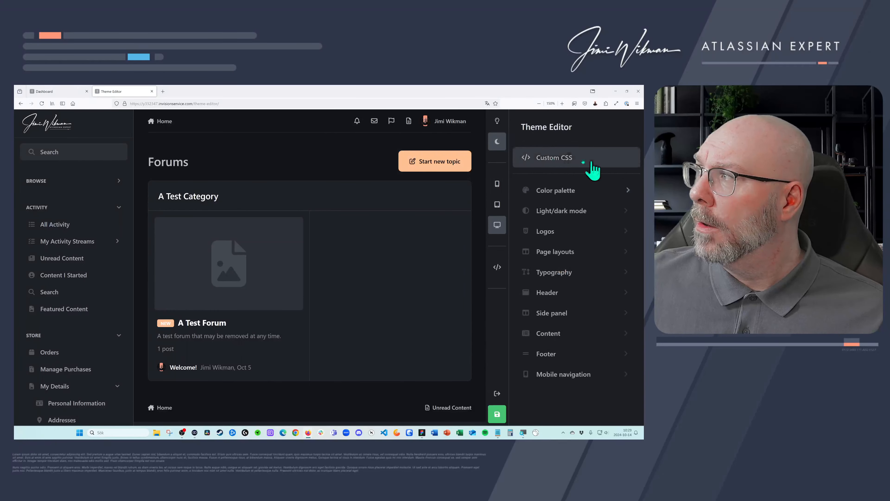
Open the mobile header settings, preview the site at tablet and mobile sizes, and try a taller mobile header
click(578, 294)
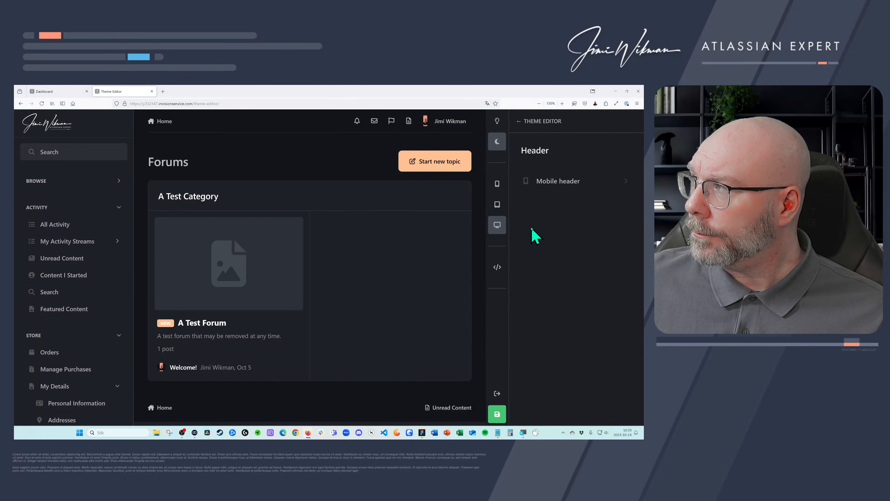
click(555, 183)
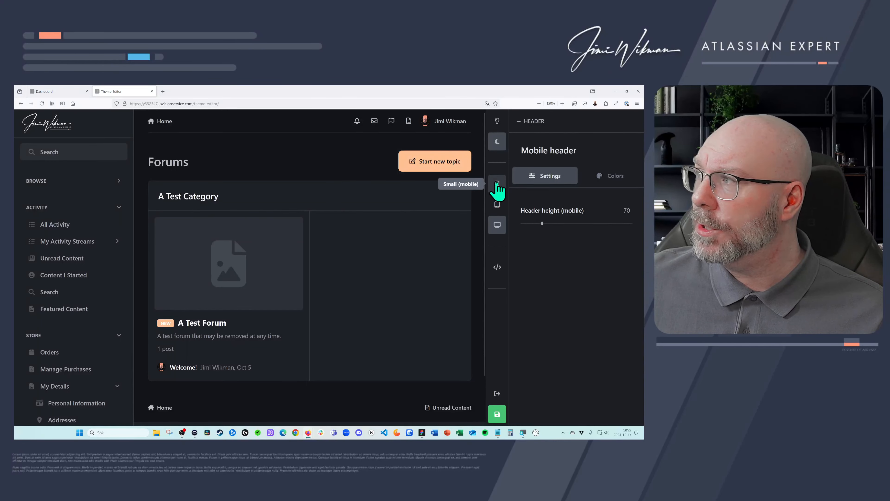
click(497, 204)
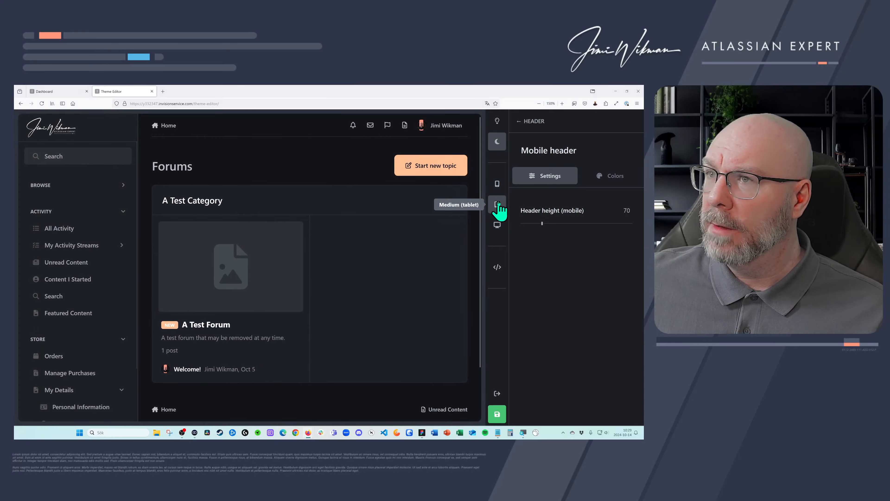
click(497, 184)
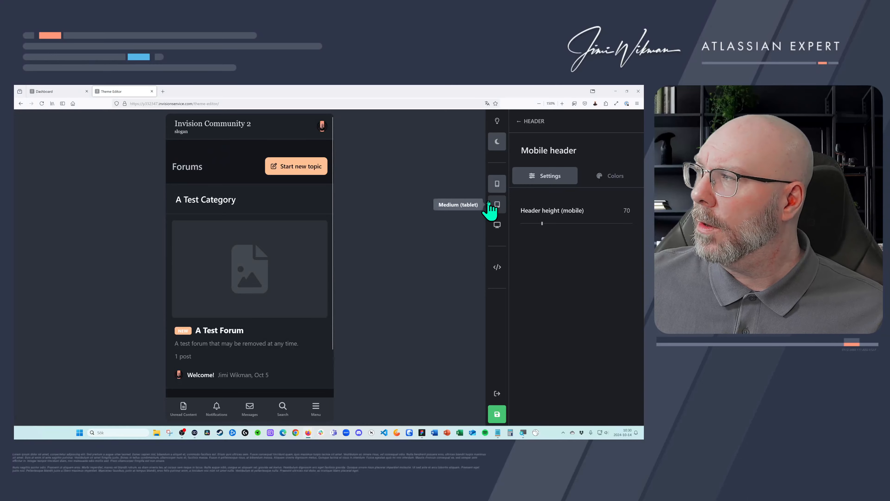
mouse_move(542, 220)
mouse_down()
mouse_move(605, 221)
mouse_move(537, 220)
mouse_move(562, 220)
mouse_move(547, 220)
mouse_up()
Try the Primary swatch as the mobile header's background color
click(627, 174)
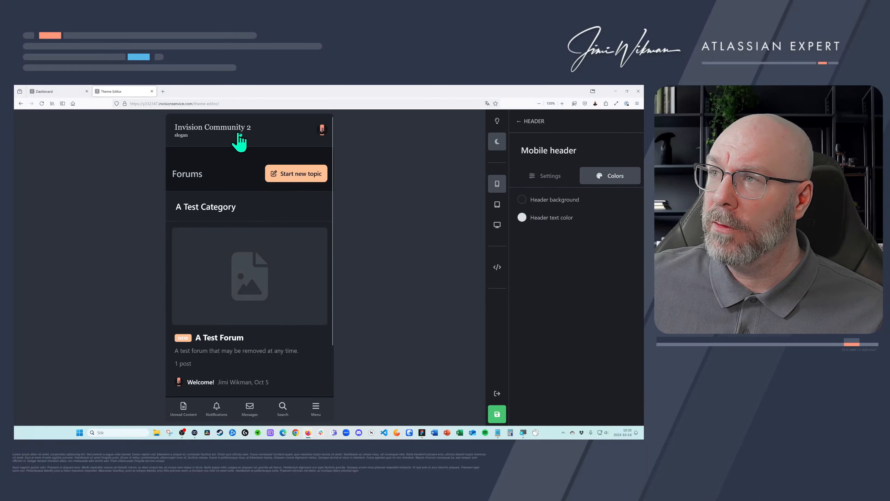
click(527, 201)
scroll(596, 267, down, 5)
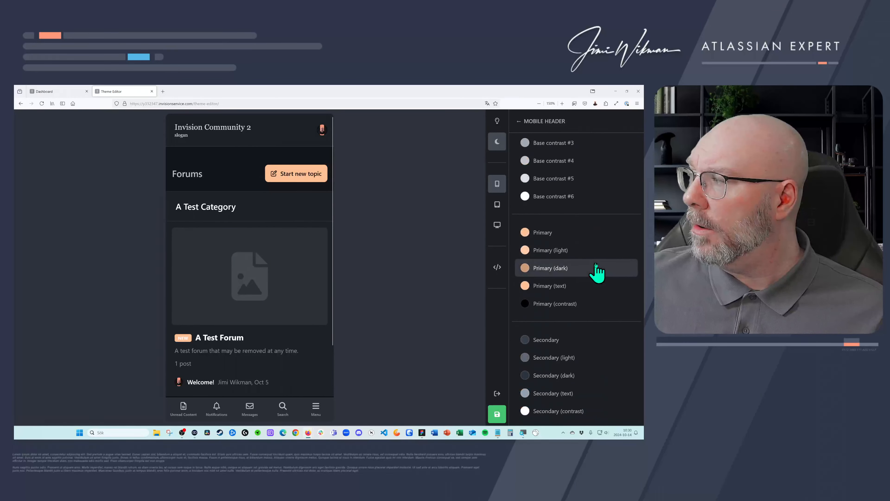
click(557, 232)
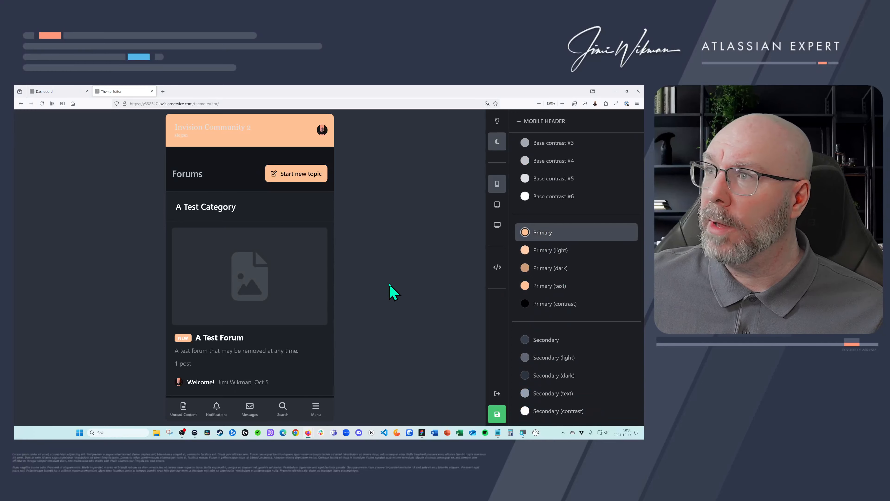
scroll(546, 235, up, 5)
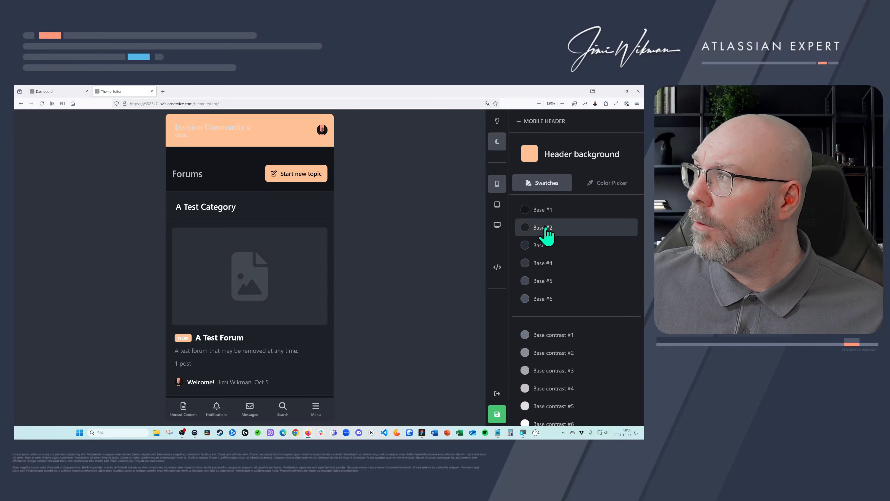
click(610, 190)
click(555, 186)
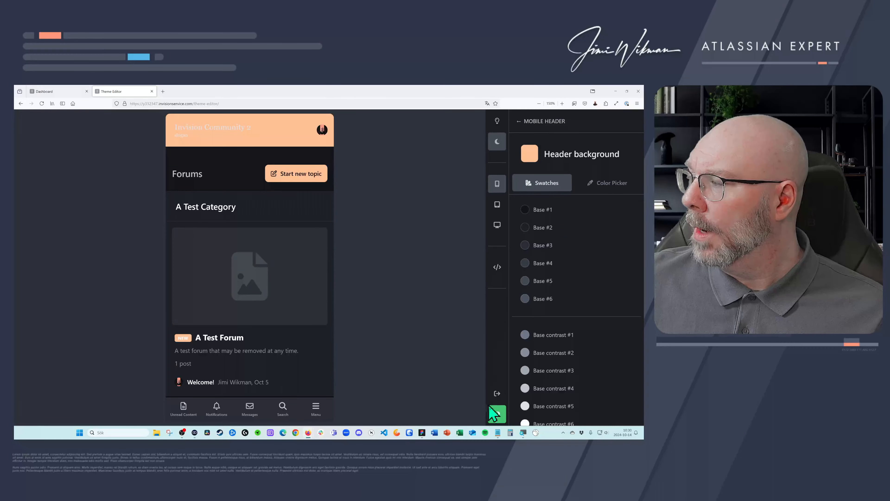
Exit the theme editor without saving the mobile header changes and reopen it from the forums page
click(496, 395)
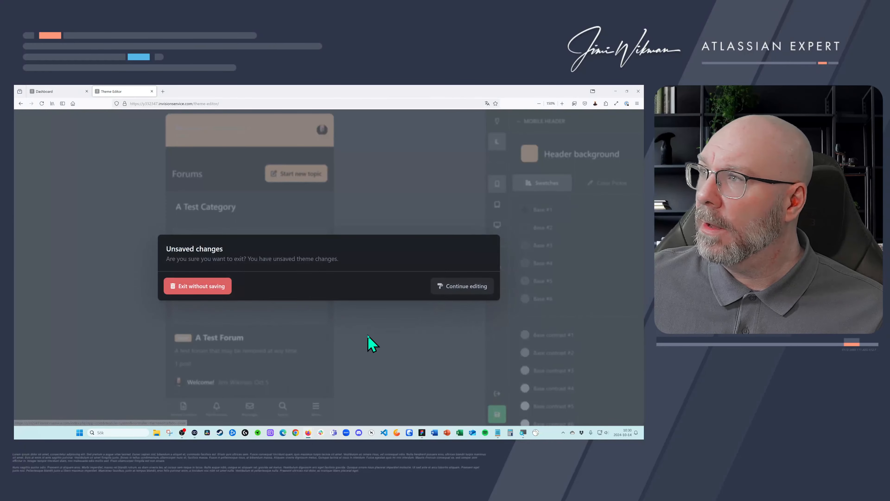
click(205, 286)
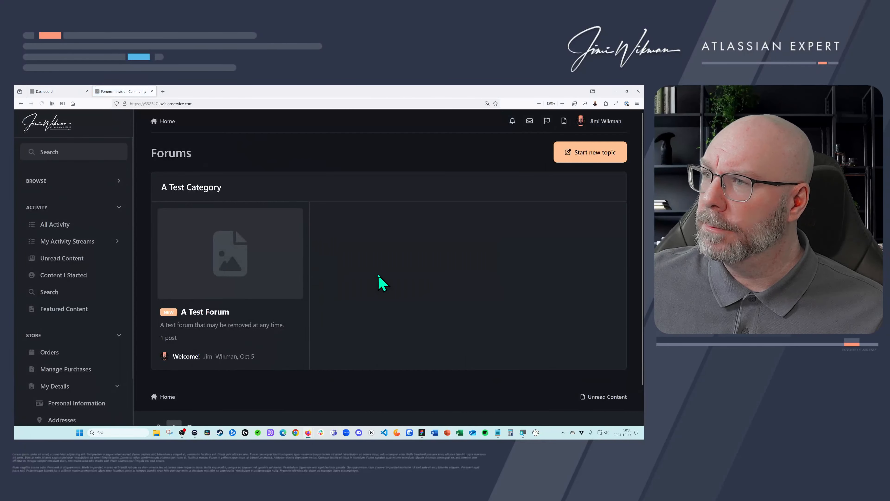
click(606, 121)
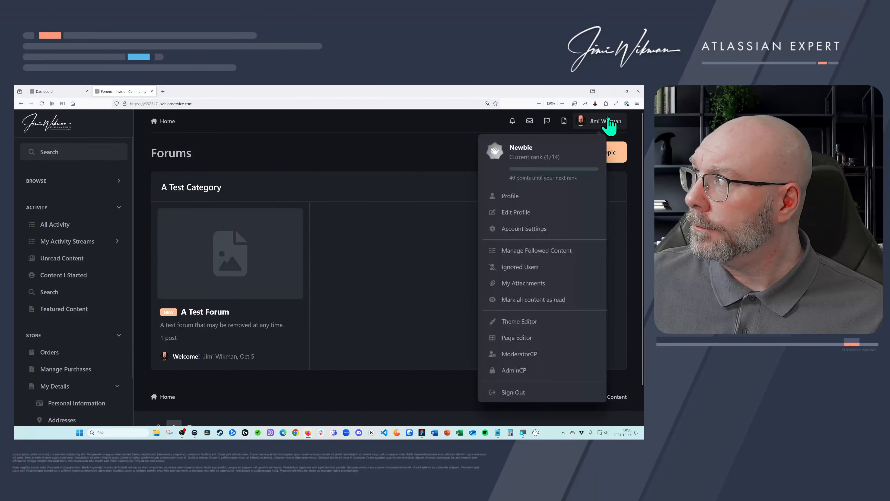
click(528, 323)
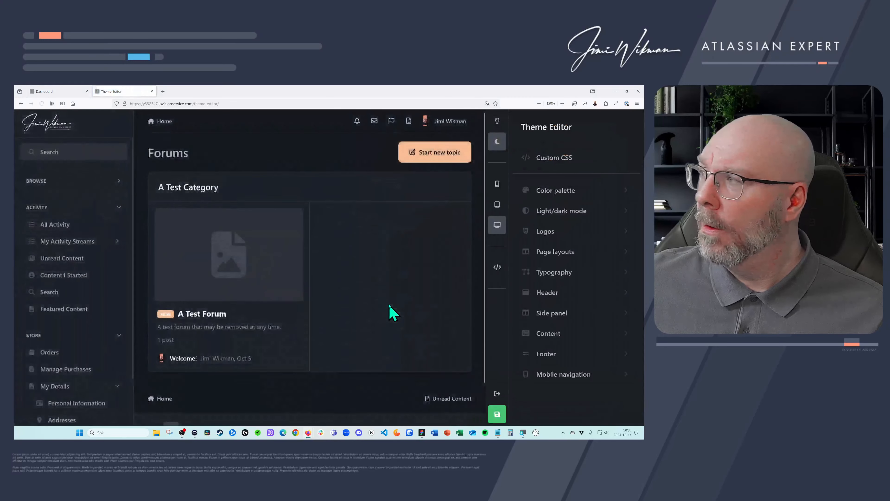
Upload the Signature Black image as the light-theme logo for mobile
click(568, 231)
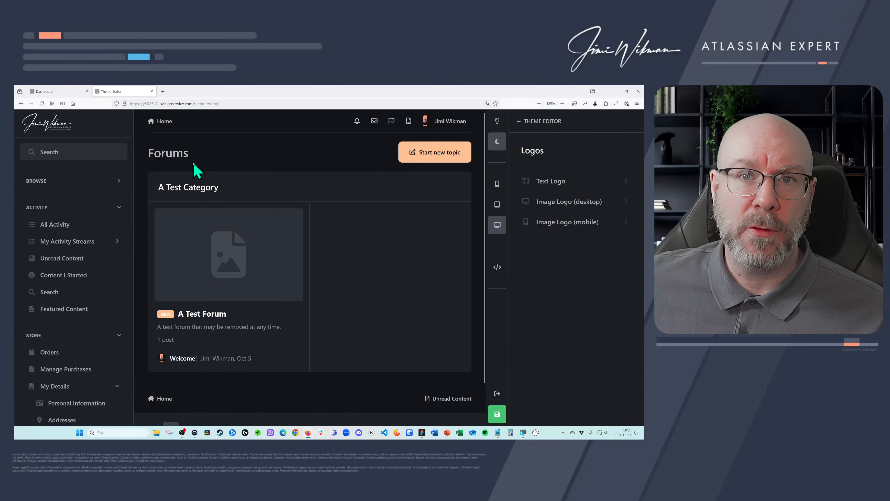
click(578, 222)
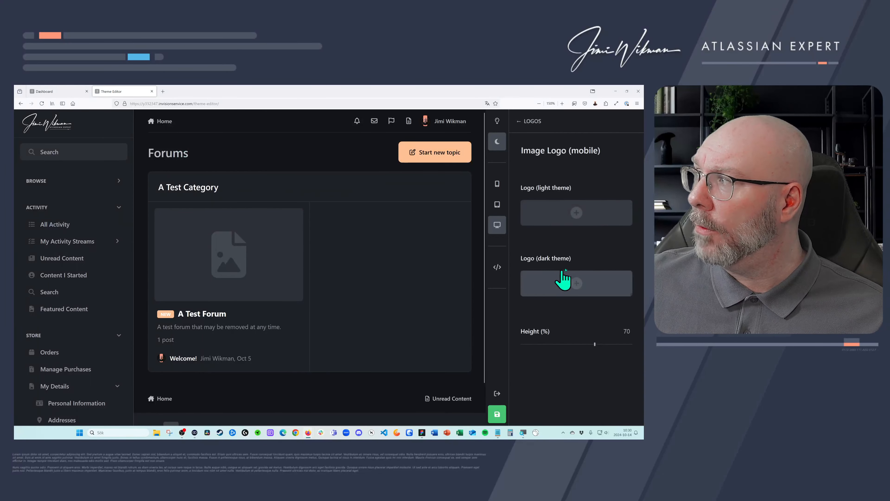
click(578, 214)
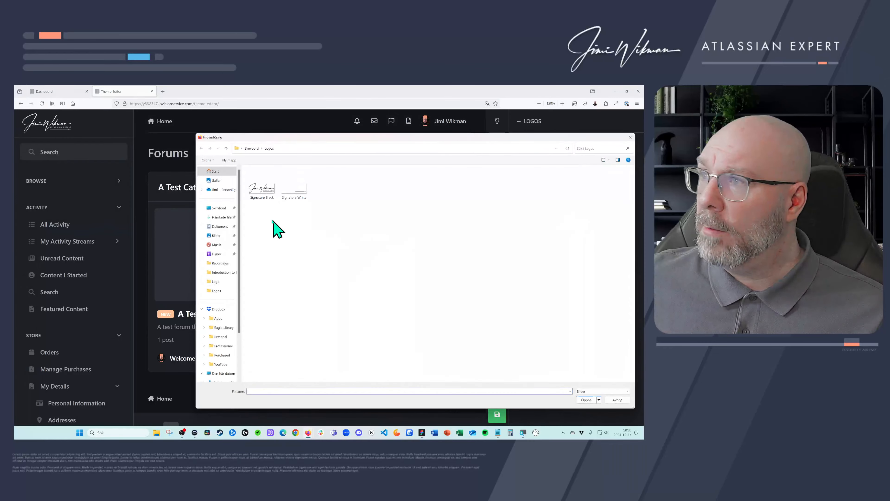
double_click(270, 199)
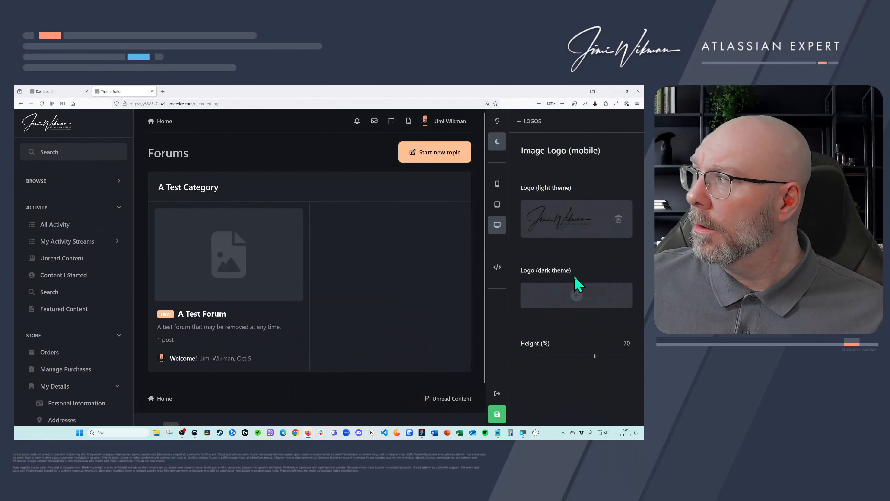
Upload the Signature White image as the dark-theme logo for mobile, check it in the mobile preview, and save the theme
click(576, 301)
double_click(295, 193)
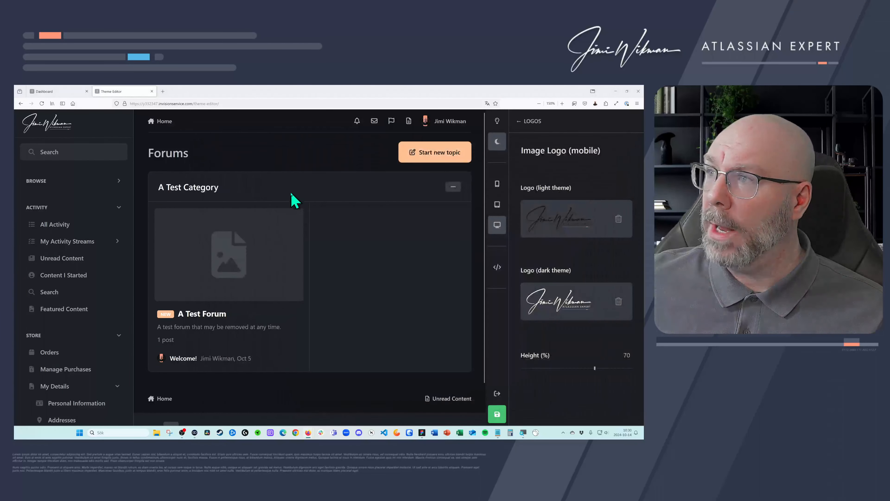
click(493, 191)
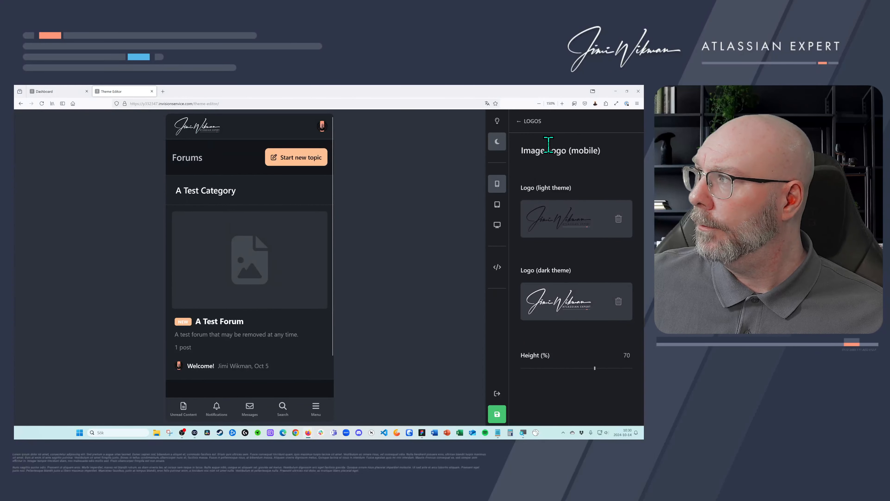
click(498, 415)
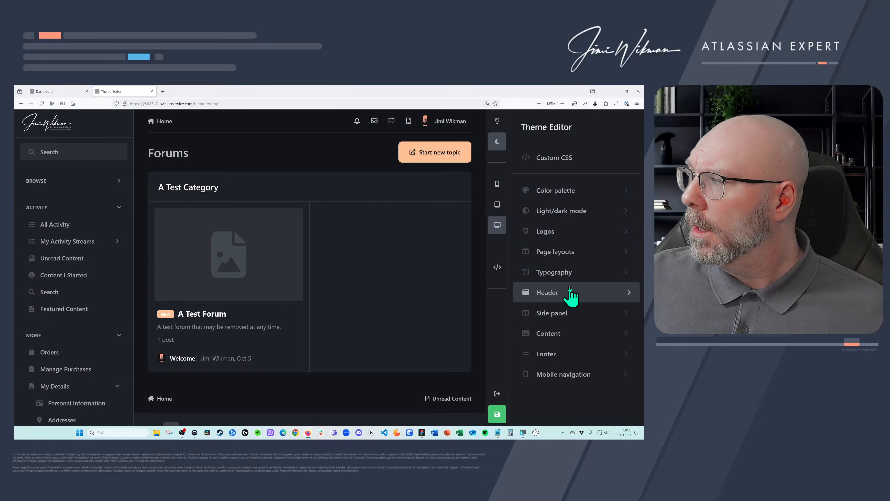
Open the side panel settings and switch the site to its light theme using the footer's scheme switcher
click(560, 296)
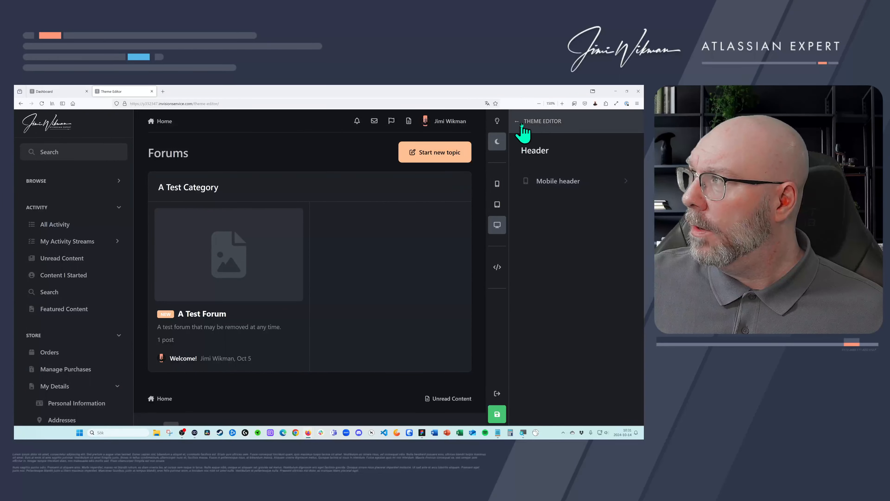
click(521, 126)
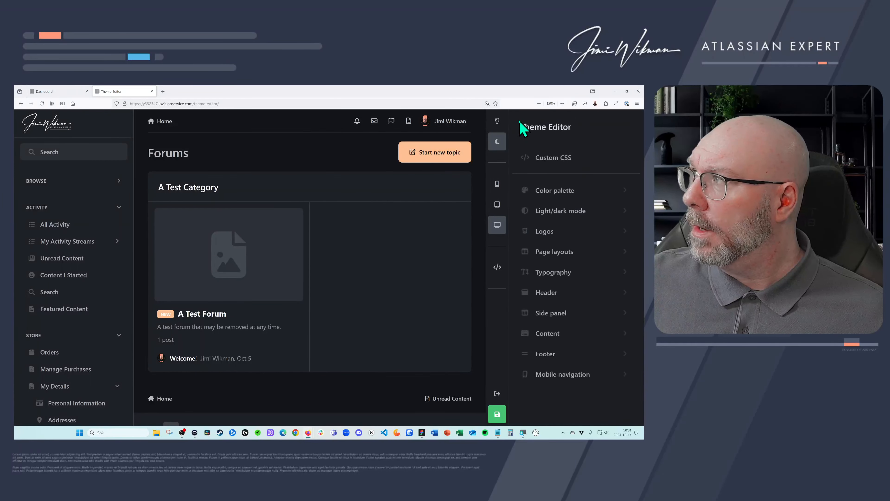
click(545, 312)
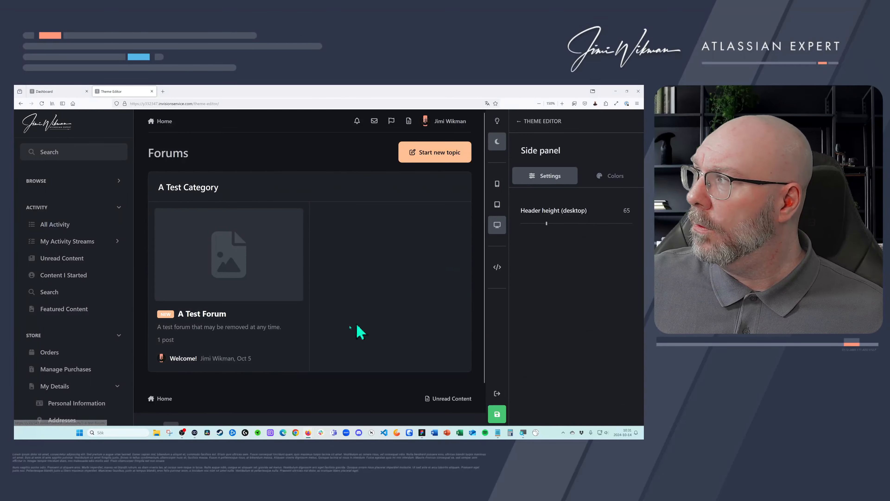
scroll(175, 368, down, 2)
click(156, 386)
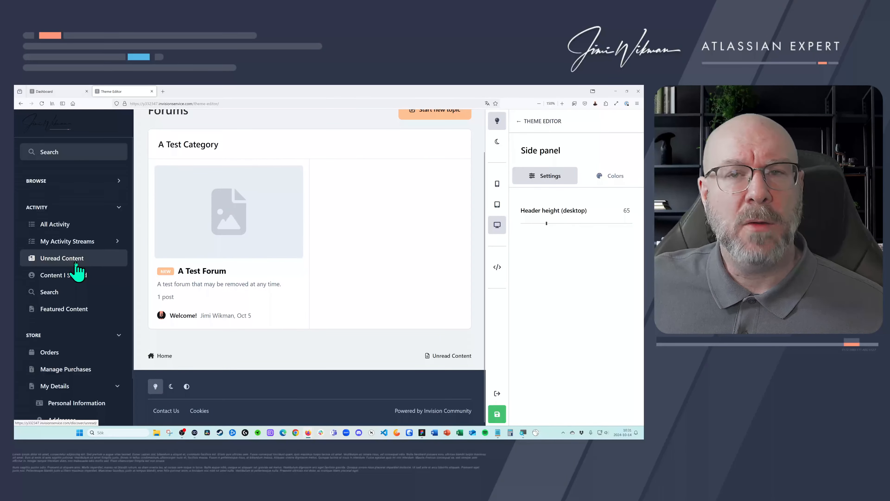
scroll(309, 246, up, 2)
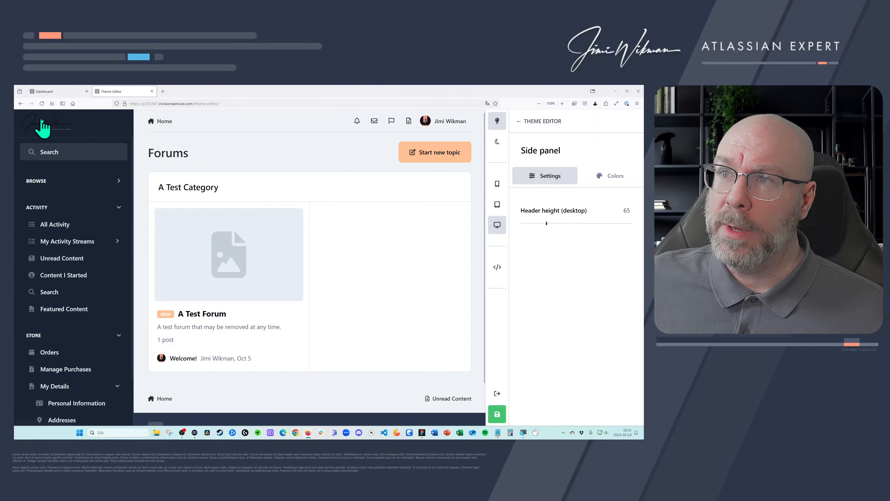
Set the side panel's background color to the Base #1 swatch for the light theme
click(601, 177)
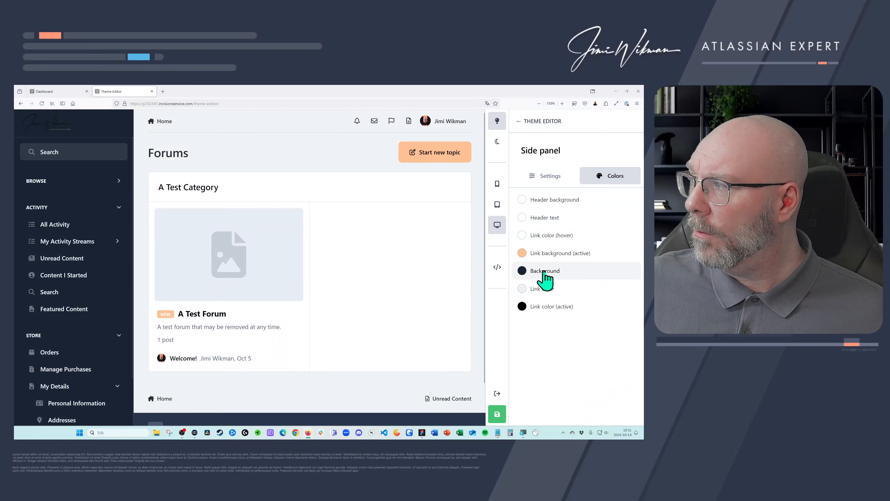
click(527, 271)
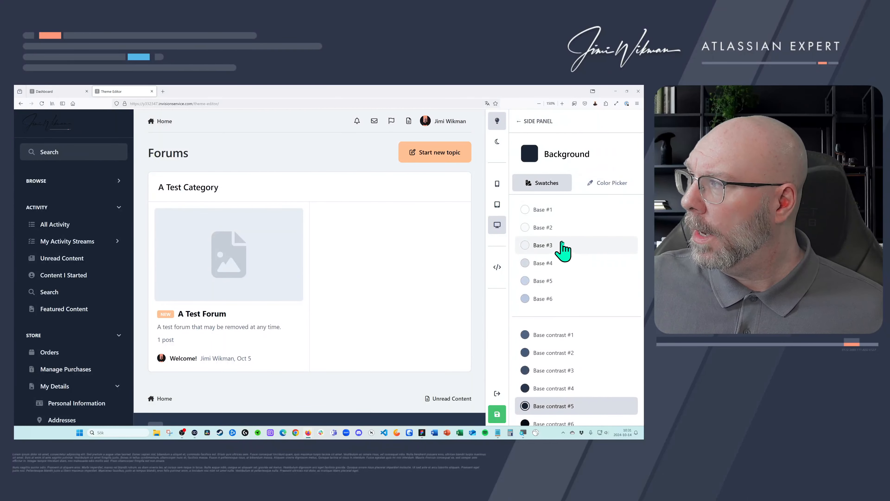
click(547, 211)
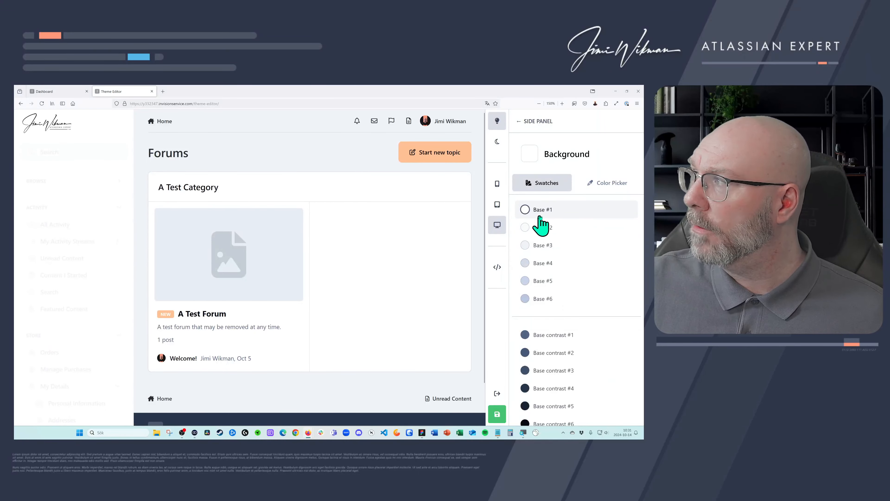
click(518, 121)
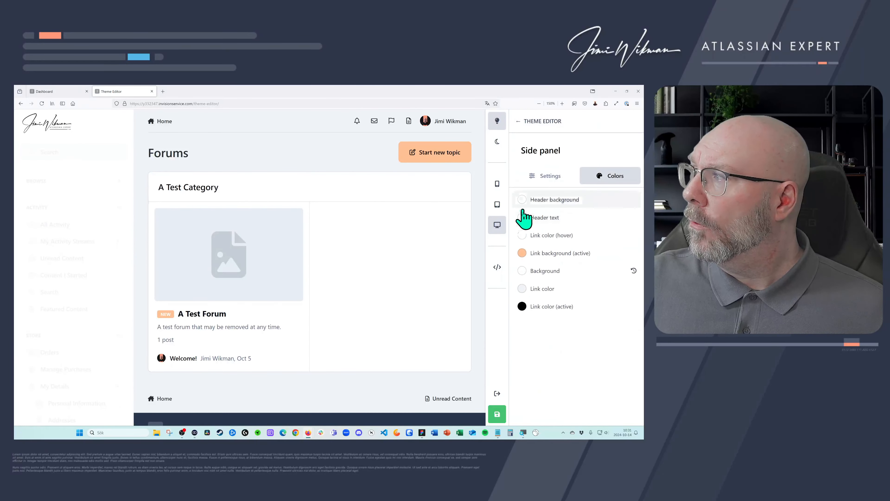
Set the side panel's Link color (hover) to the Secondary swatch
click(549, 239)
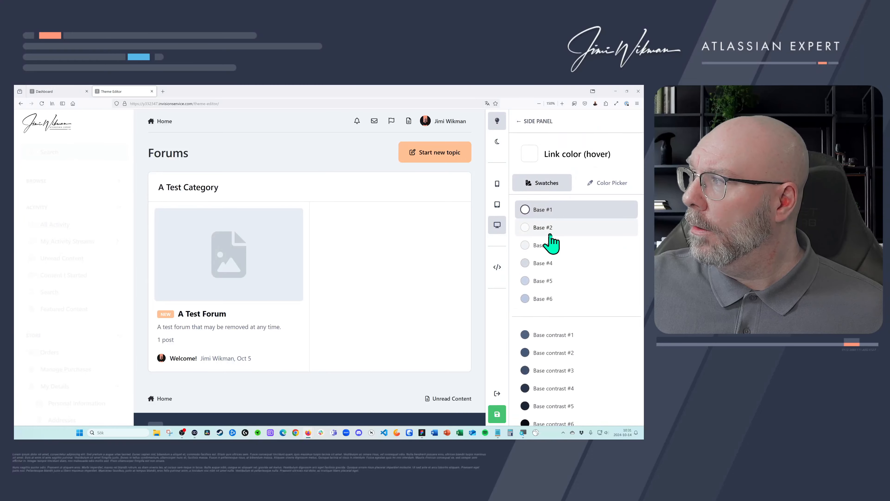
scroll(547, 326, down, 3)
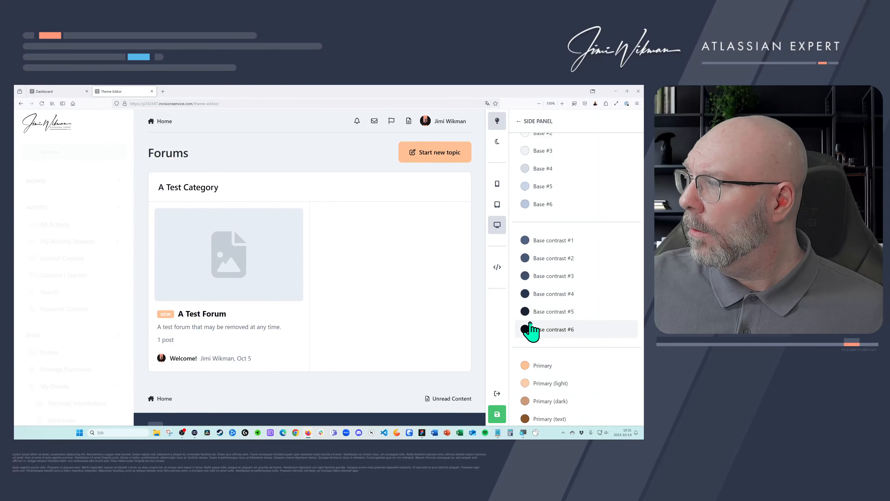
scroll(526, 326, down, 3)
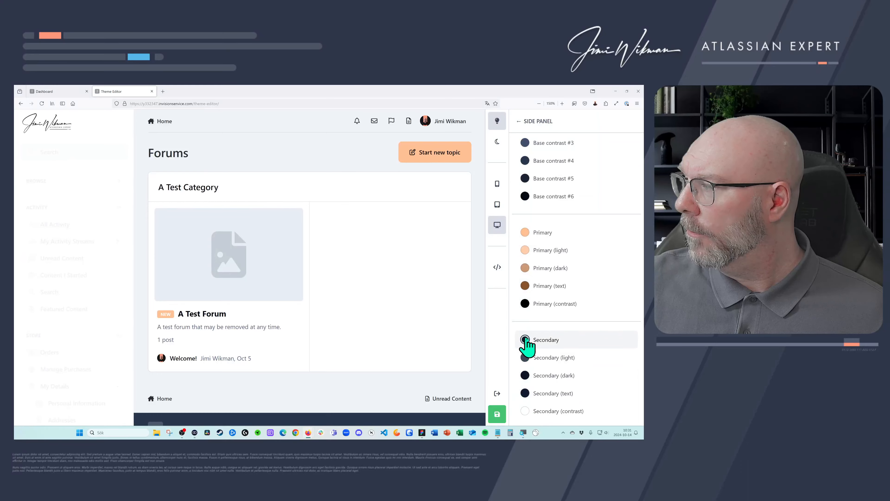
scroll(529, 182, up, 3)
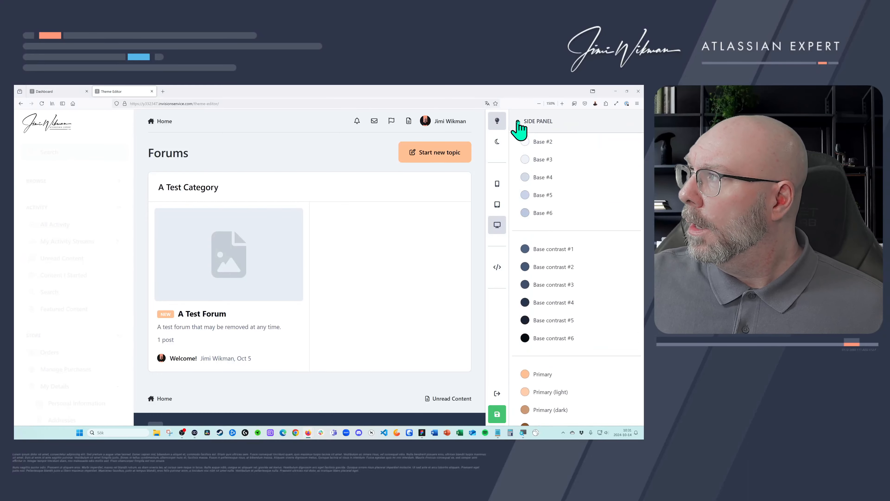
click(518, 122)
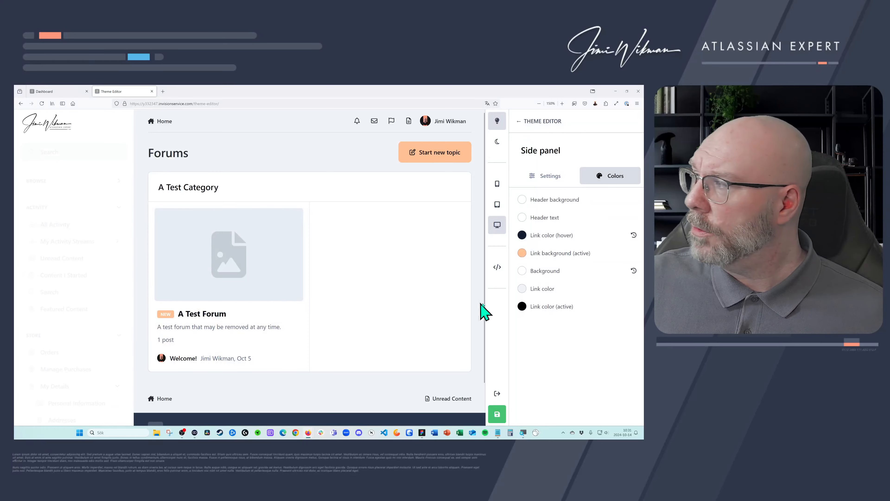
Set the side panel's Link color to the Secondary swatch for the light theme
click(523, 288)
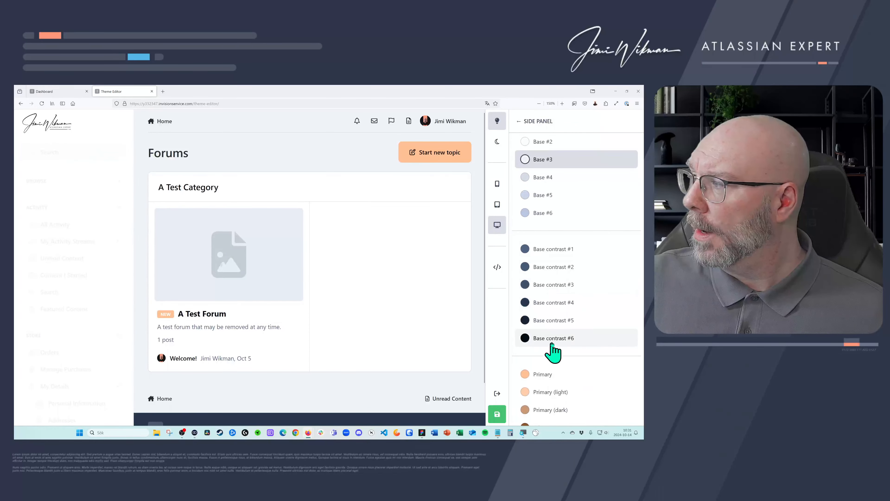
scroll(554, 351, down, 5)
click(567, 344)
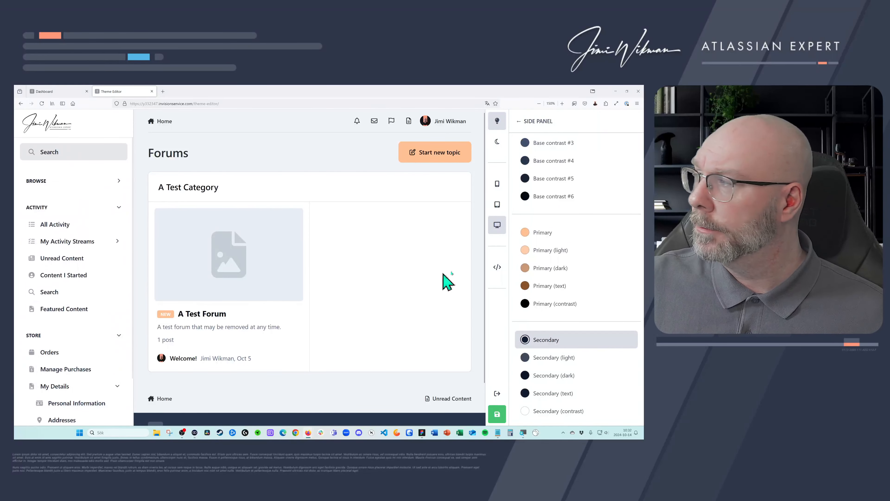
scroll(592, 234, up, 5)
click(518, 122)
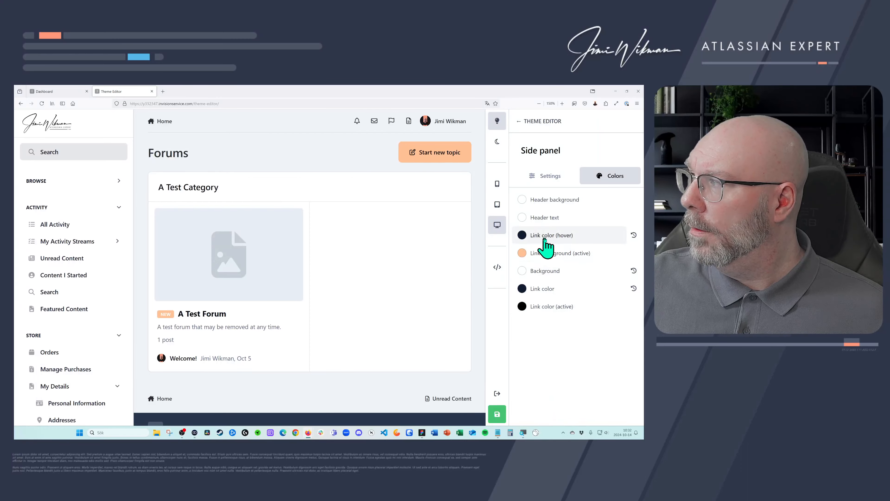
Try the Primary, Primary (light), Primary (dark) and Primary (text) swatches as the side panel's Link color (hover), ending on Primary (text)
click(532, 239)
scroll(578, 279, down, 3)
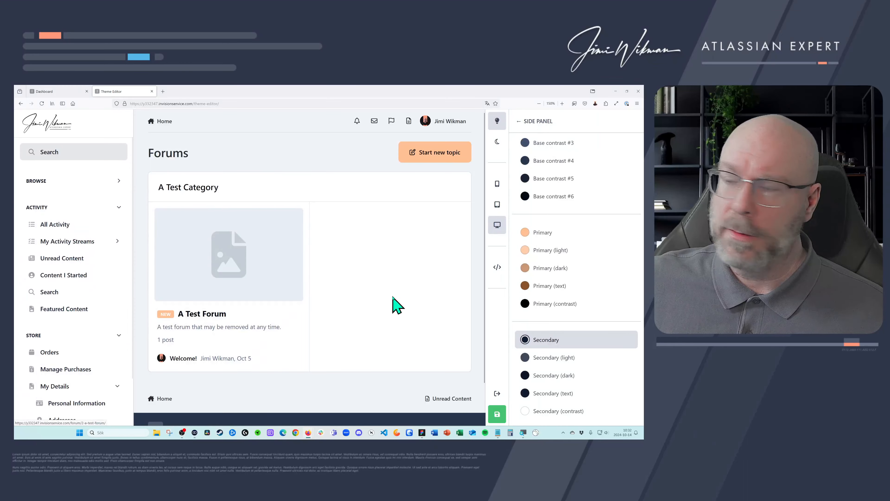
click(554, 287)
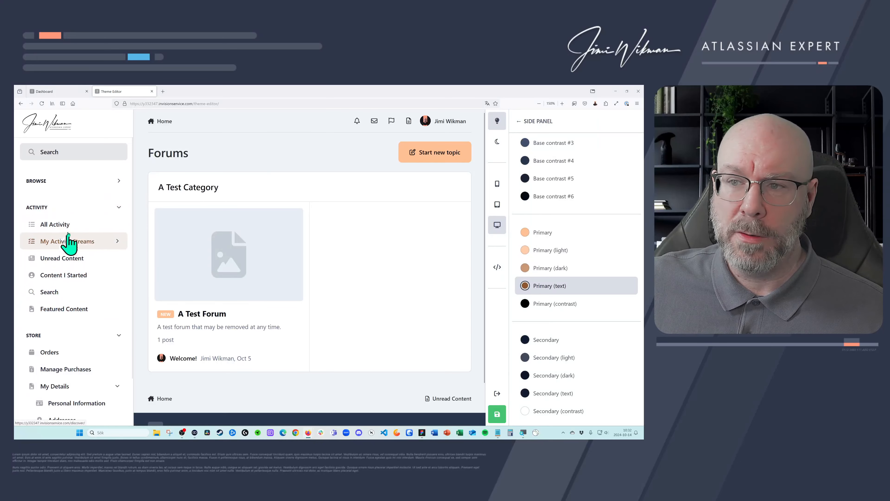
click(528, 234)
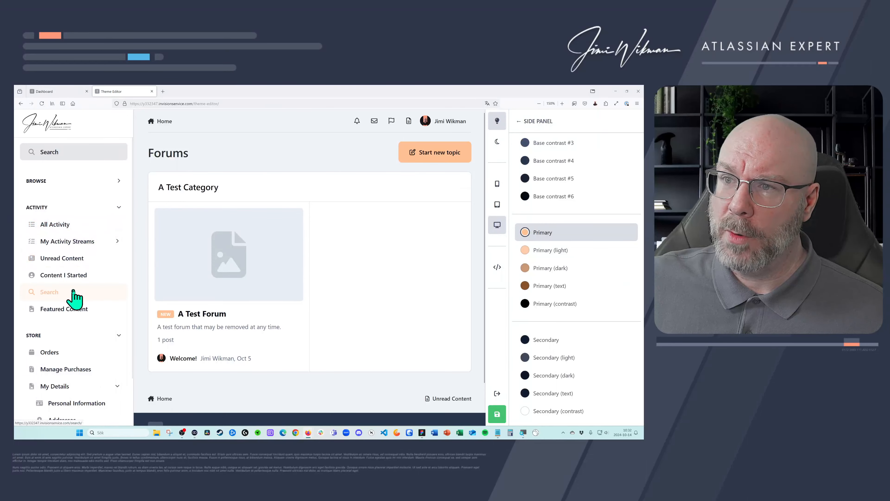
click(521, 253)
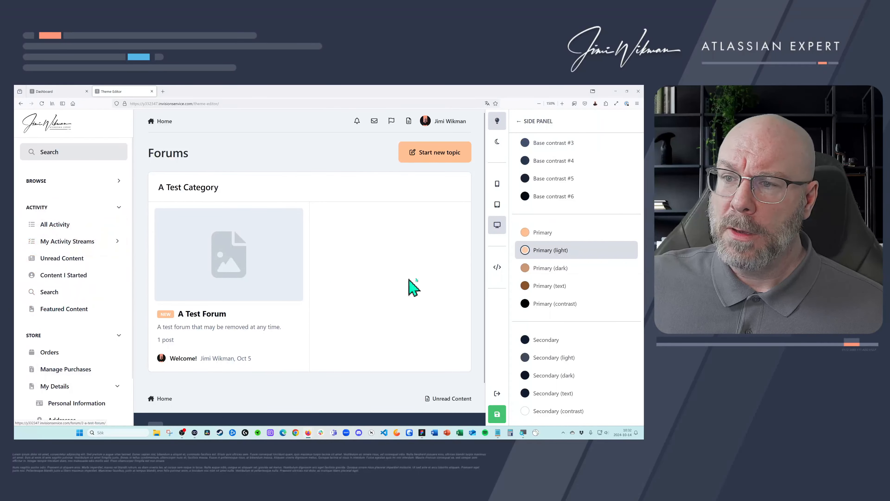
click(523, 269)
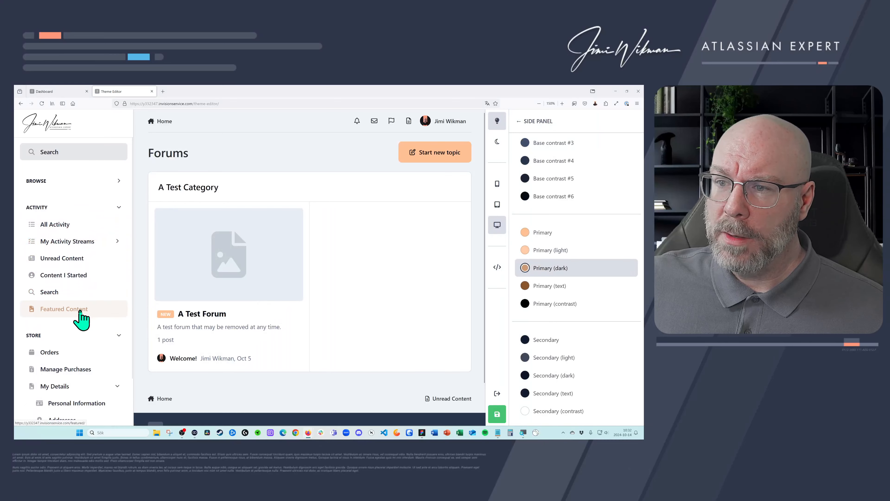
click(524, 286)
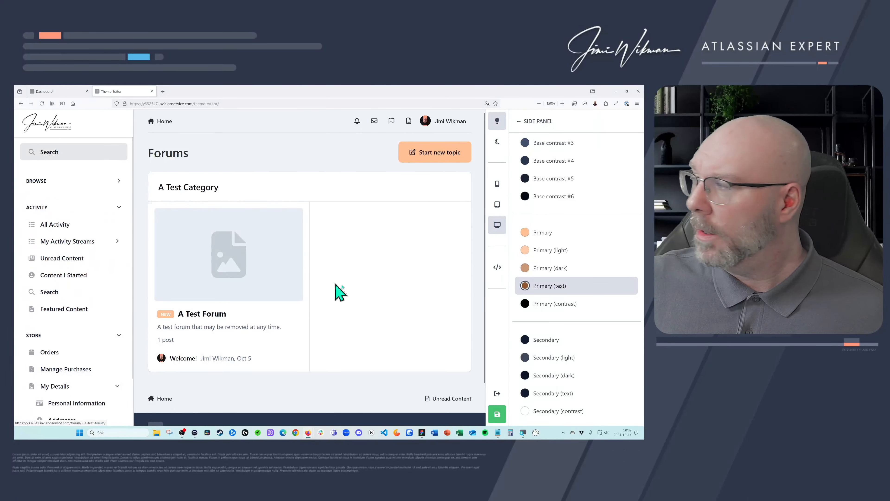
click(521, 122)
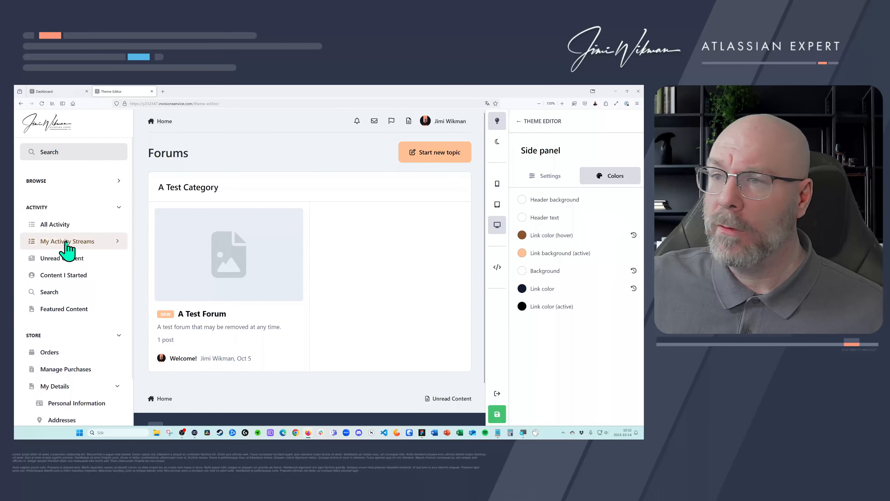
Change the side panel's Link color (hover) to the Primary (dark) swatch
click(523, 237)
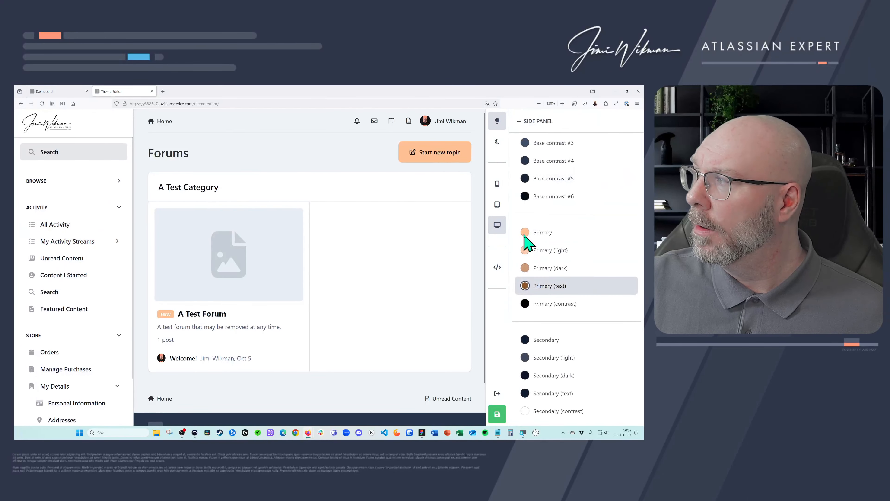
click(524, 270)
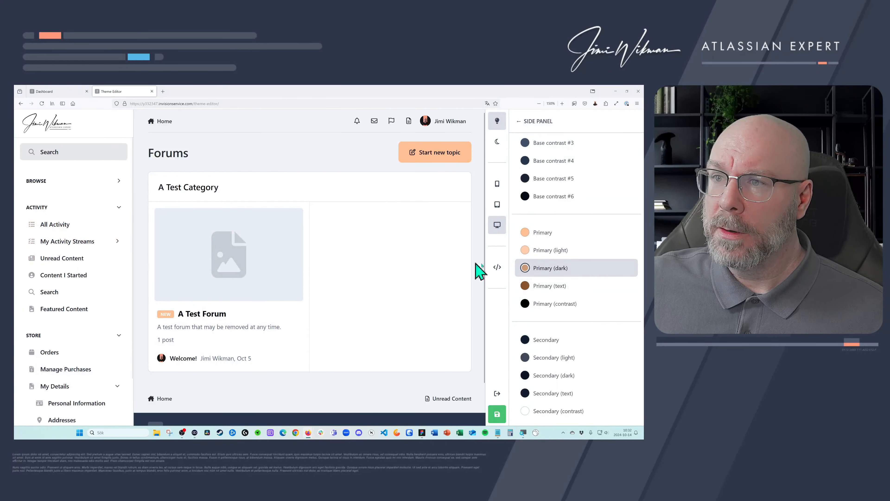
click(516, 125)
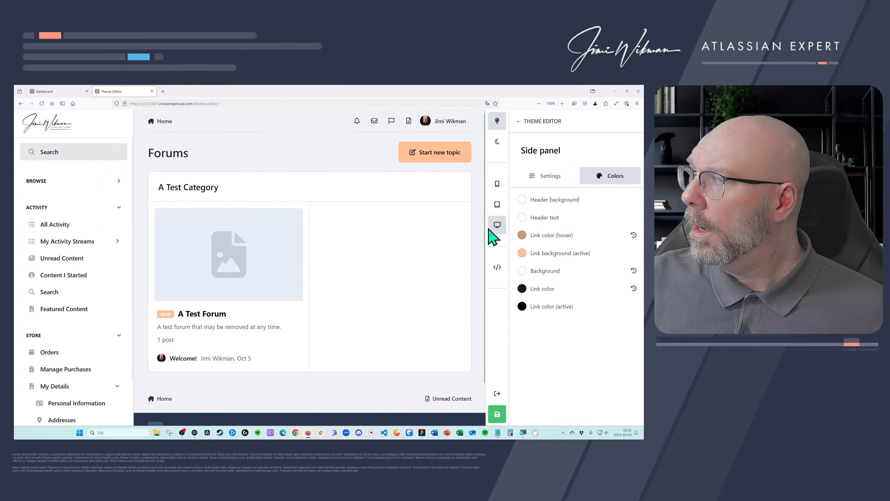
Set the side panel's Link background (active) to the Primary (text) swatch after trying Primary (dark)
click(524, 256)
click(529, 288)
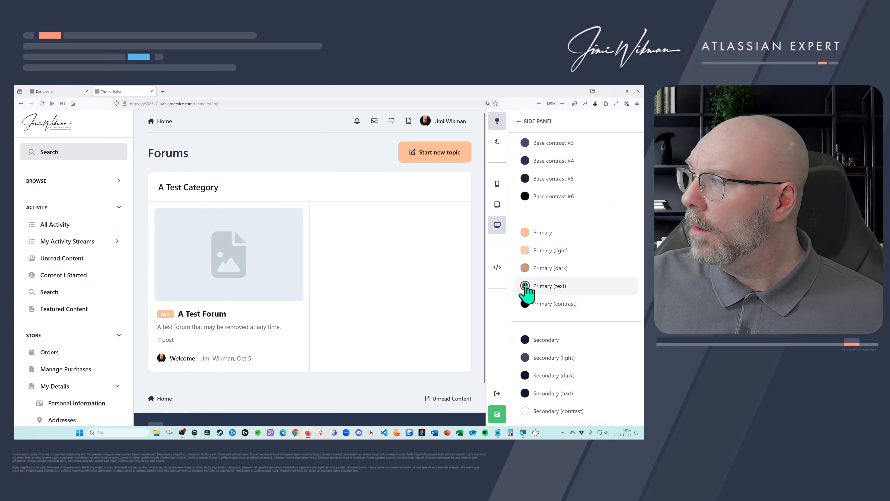
click(522, 270)
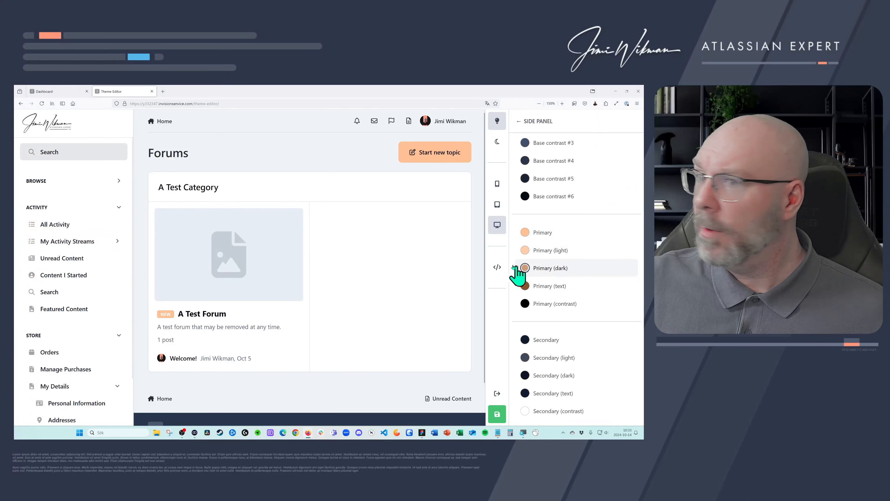
click(524, 287)
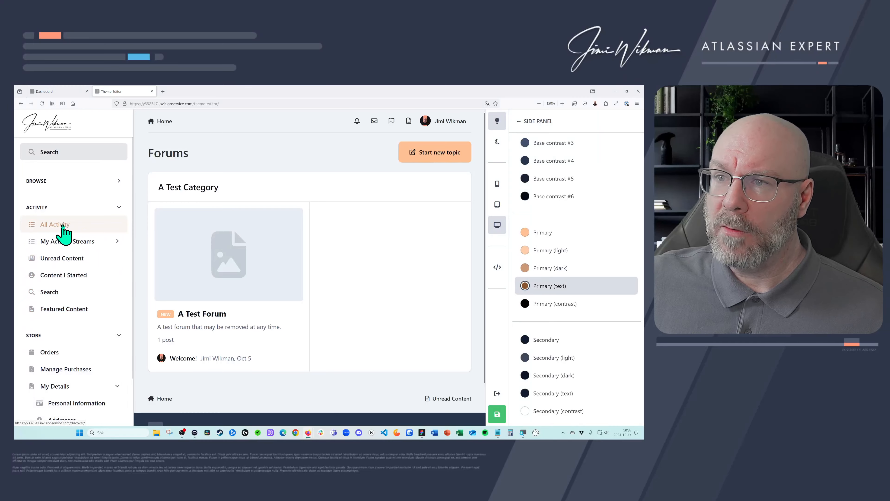
click(519, 122)
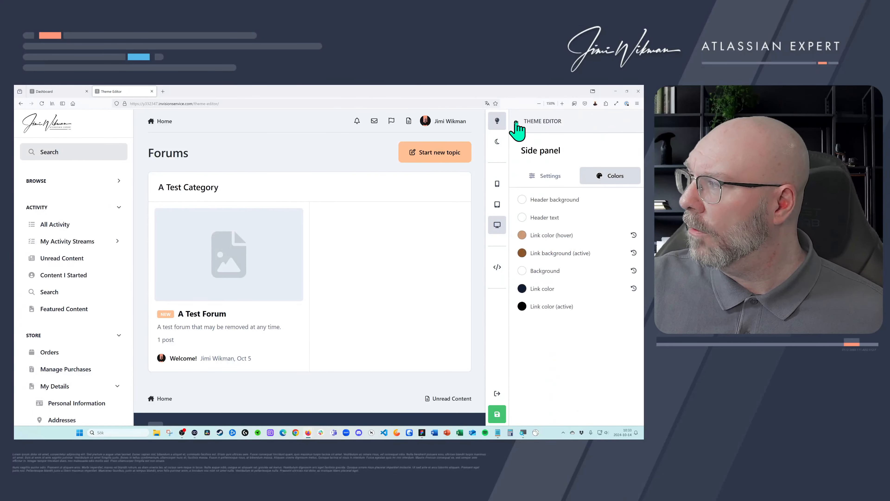
click(524, 259)
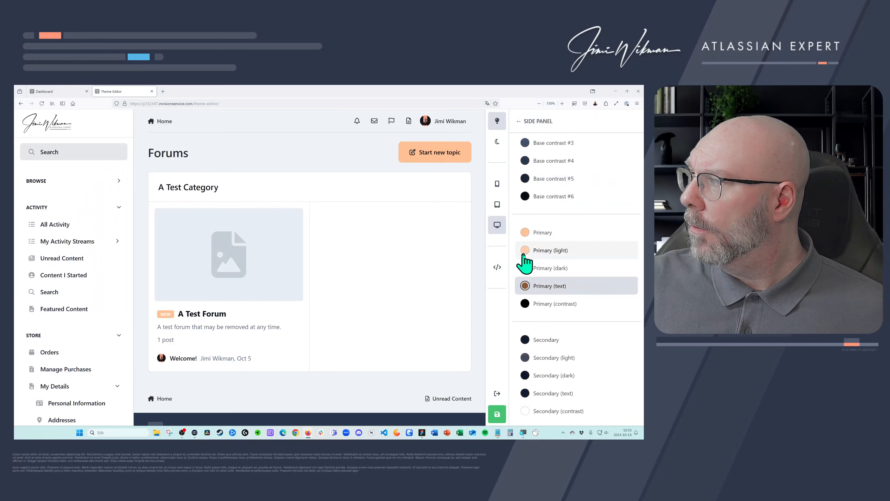
click(524, 303)
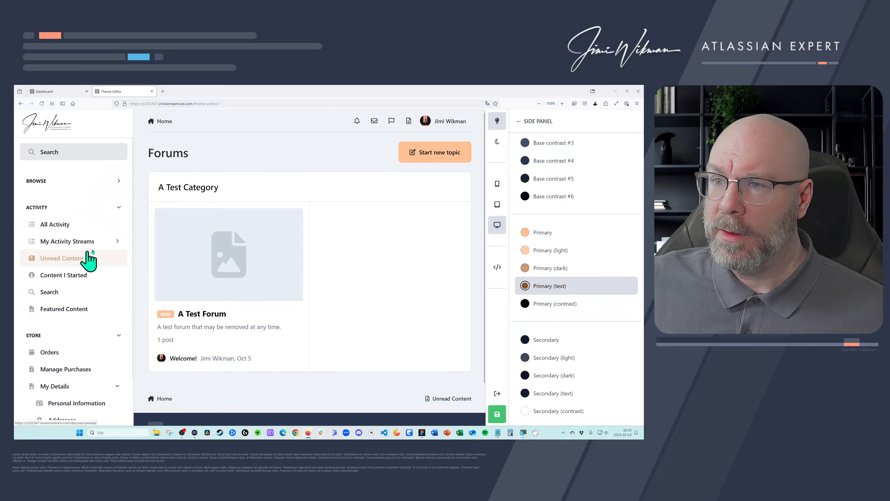
click(518, 121)
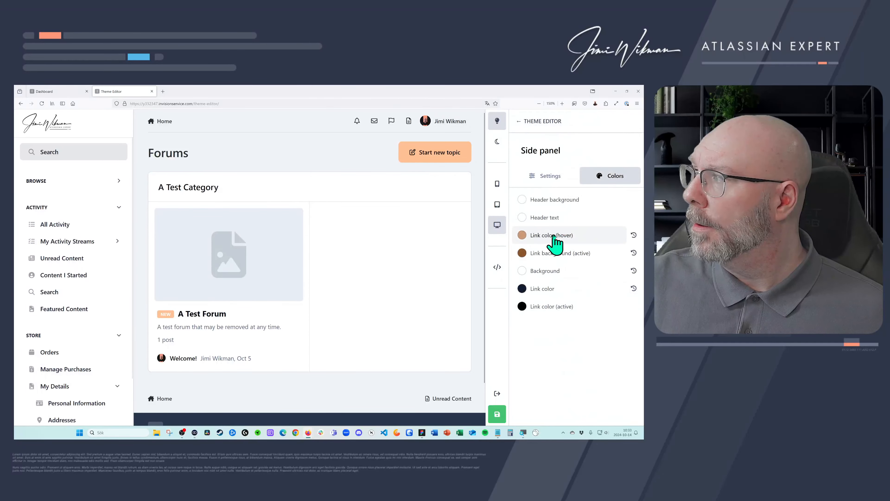
Set the side panel's Link color (hover) to the Primary (text) swatch
click(557, 244)
click(525, 287)
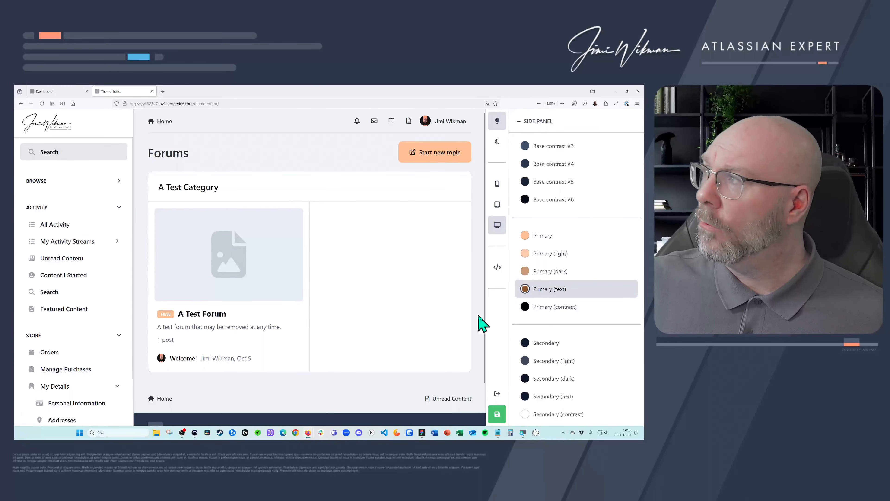
click(519, 121)
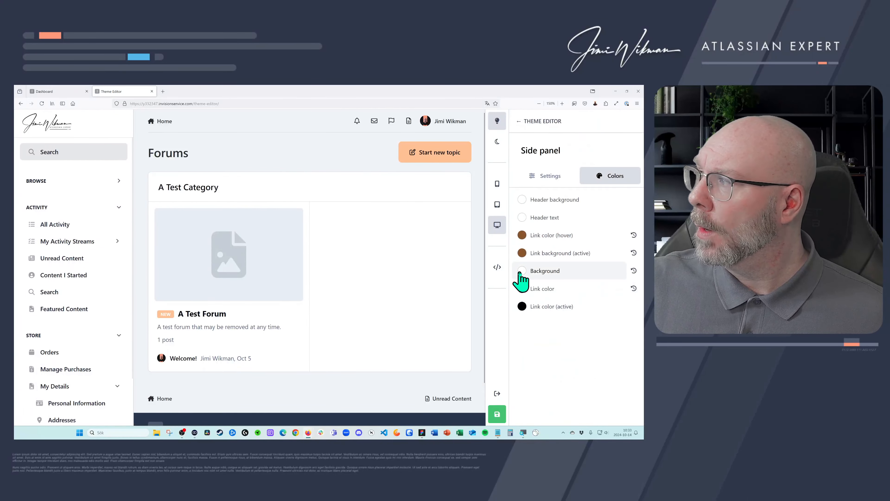
Open the side panel's general settings and compare the site in dark and light mode with the footer's scheme switcher
click(550, 176)
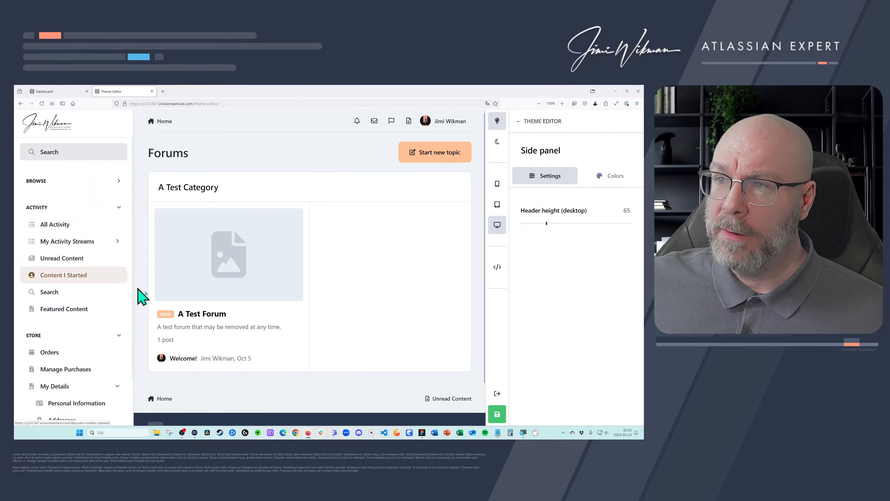
scroll(205, 358, down, 2)
click(171, 386)
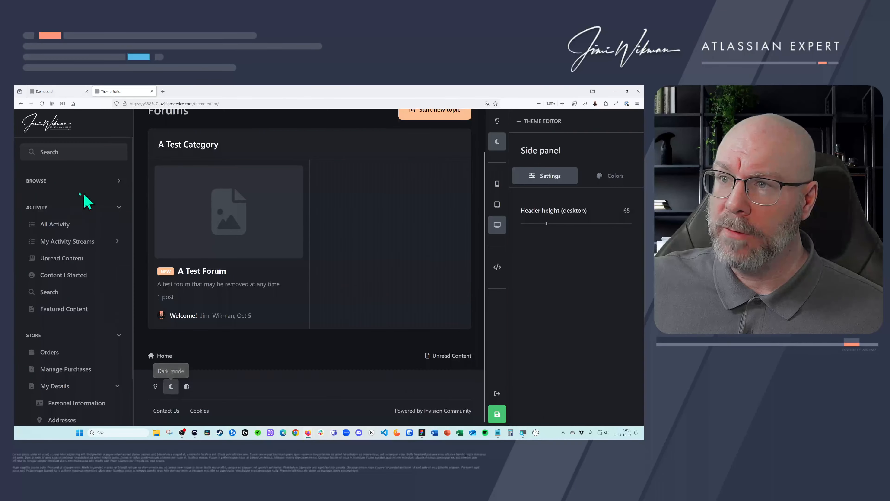
click(155, 386)
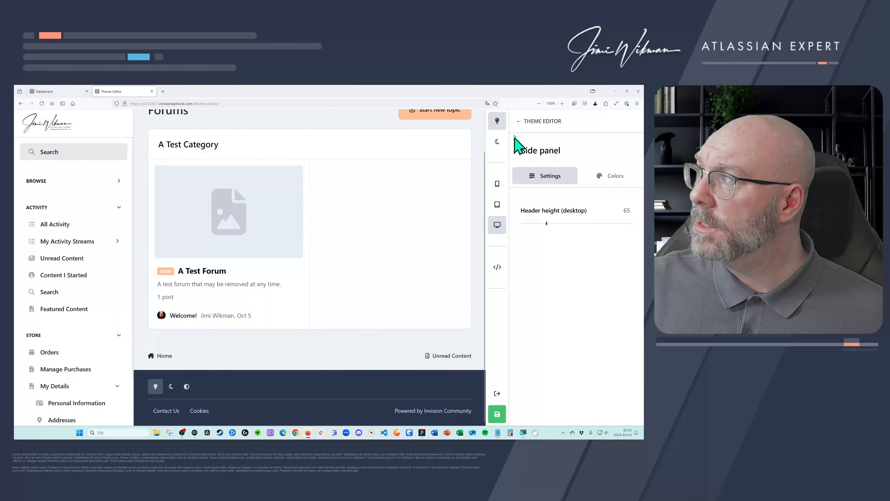
Switch the editor to the dark colors and review the side panel's dark-theme color settings
click(522, 121)
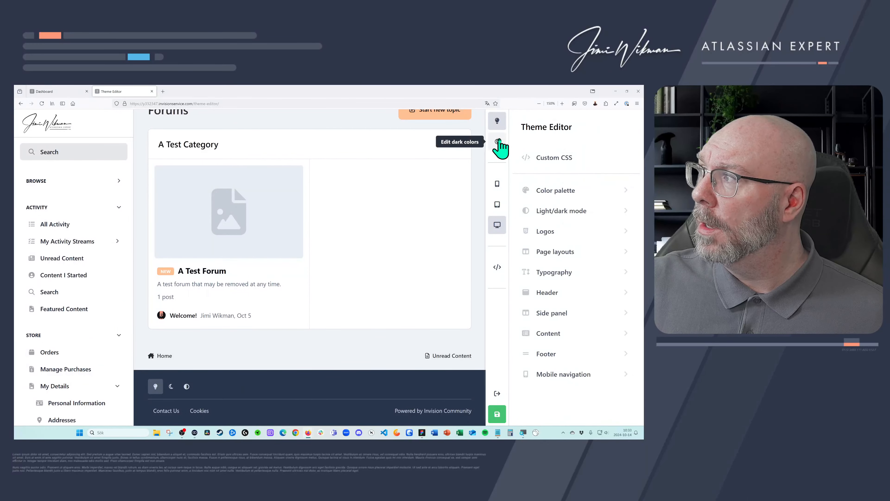
click(572, 319)
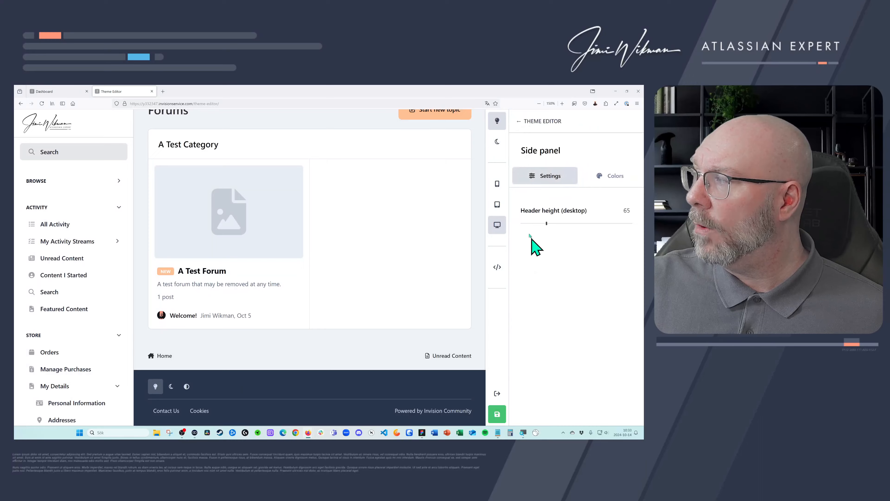
click(498, 142)
click(614, 176)
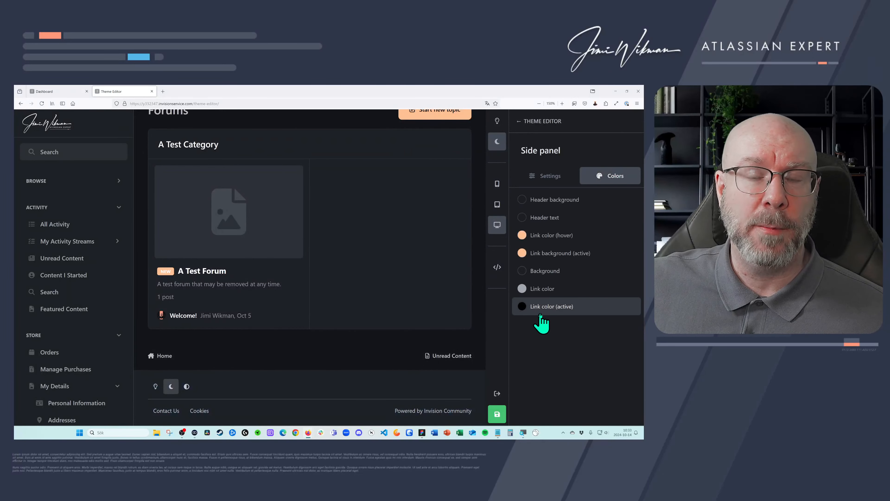
click(520, 121)
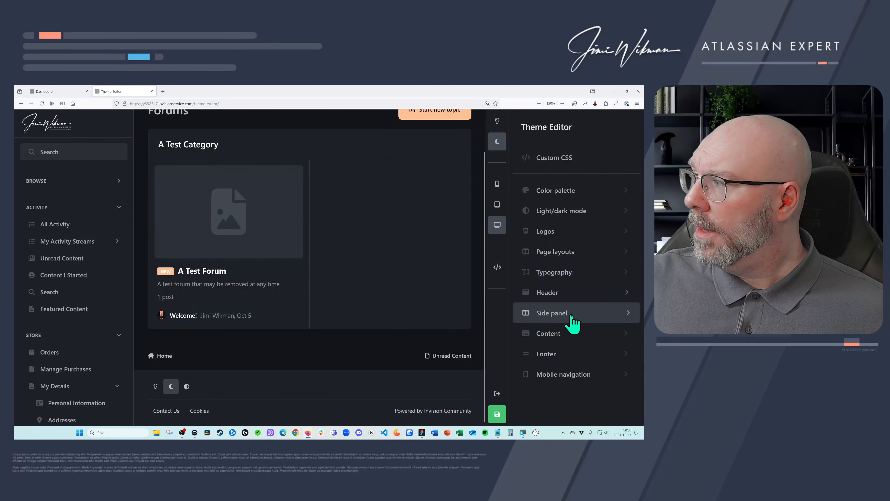
Open the Body settings of the content section and turn off Rounded avatars, checking the poster's avatar in the preview
click(575, 333)
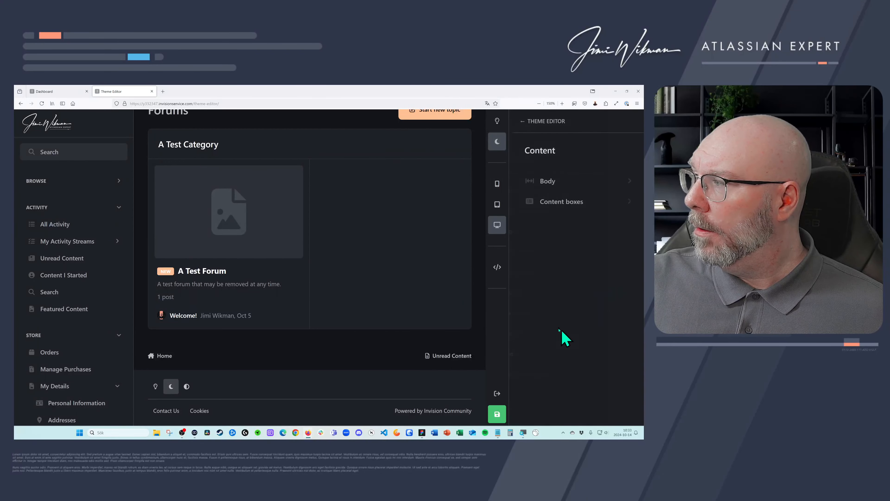
click(542, 181)
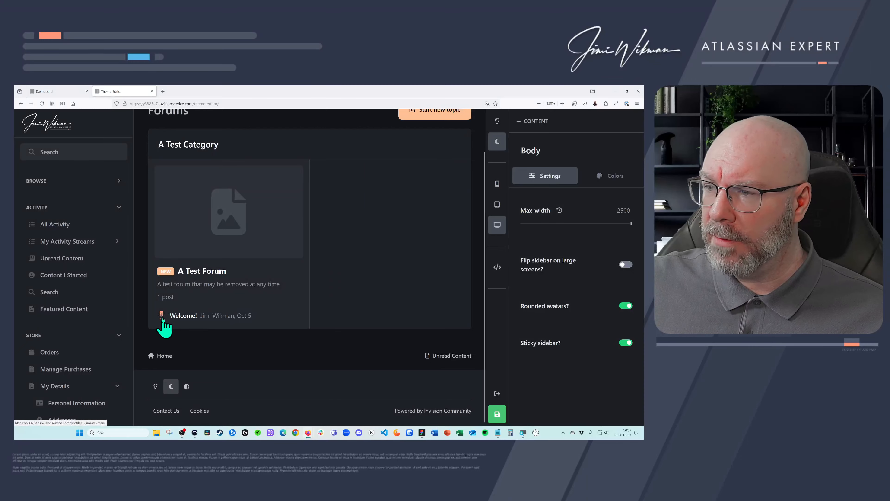
mouse_move(162, 318)
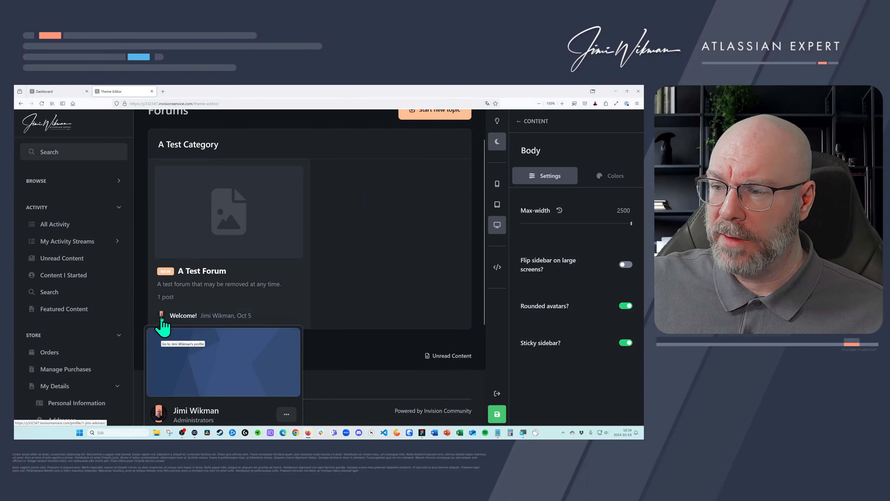
click(627, 306)
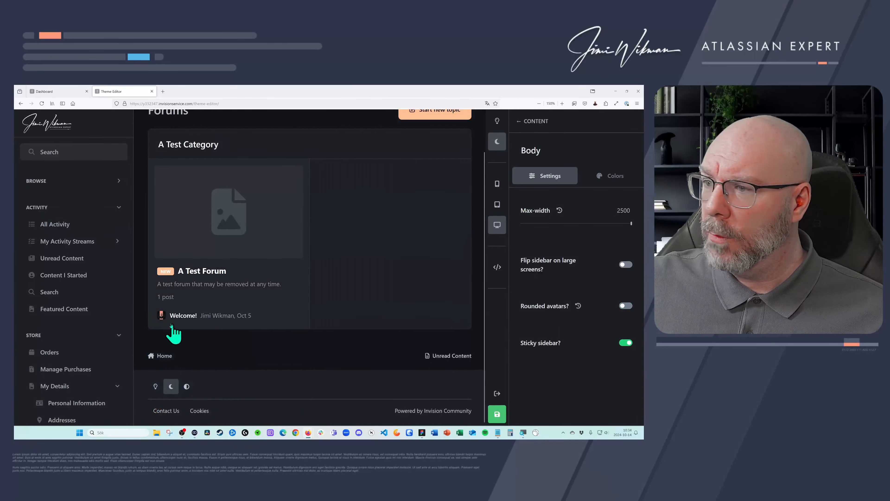
mouse_move(161, 317)
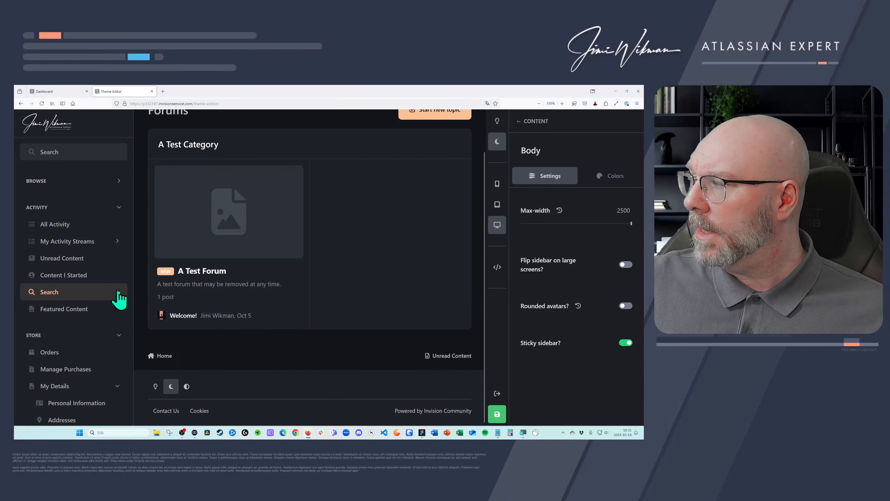
scroll(112, 281, down, 2)
scroll(103, 284, up, 2)
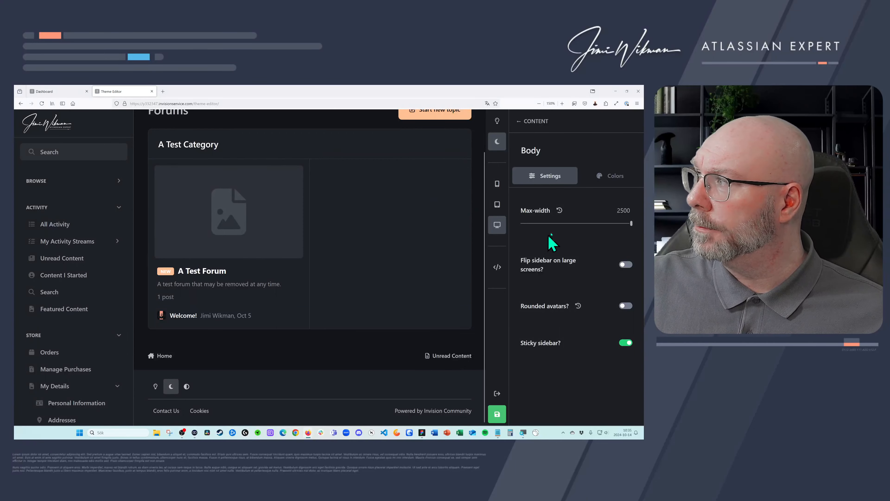
Review the content Body background color in both the light and dark color modes
click(613, 177)
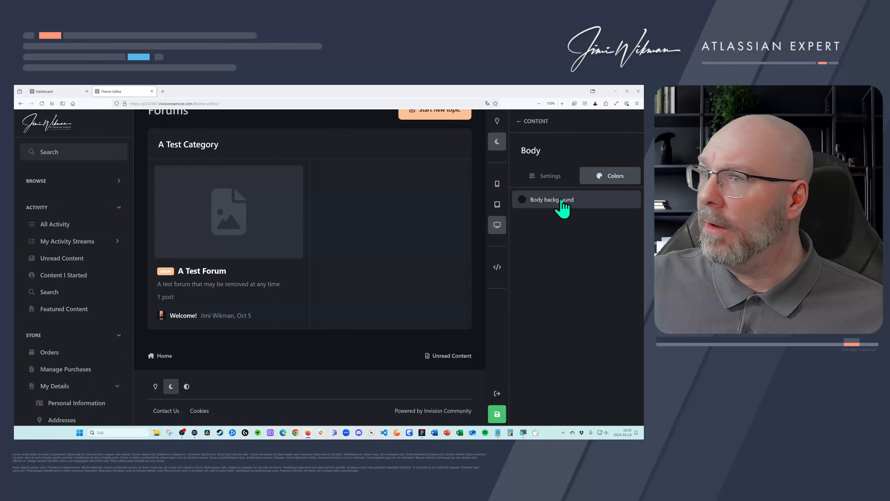
click(497, 121)
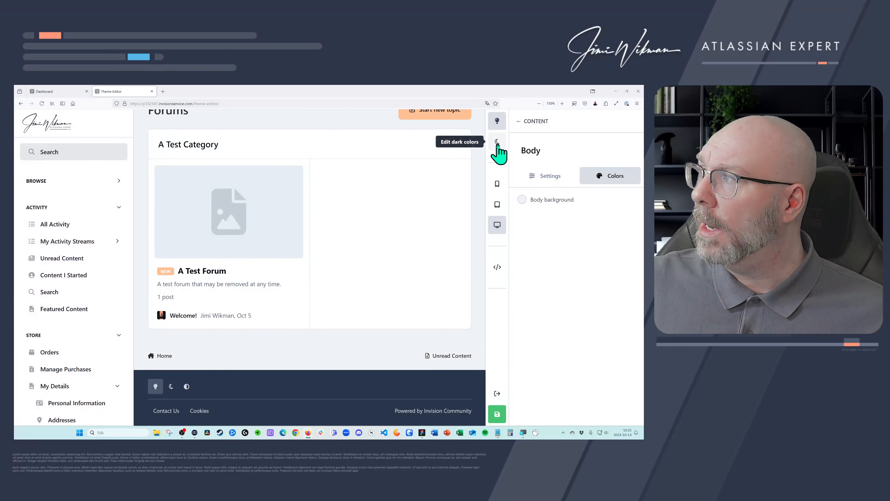
click(498, 144)
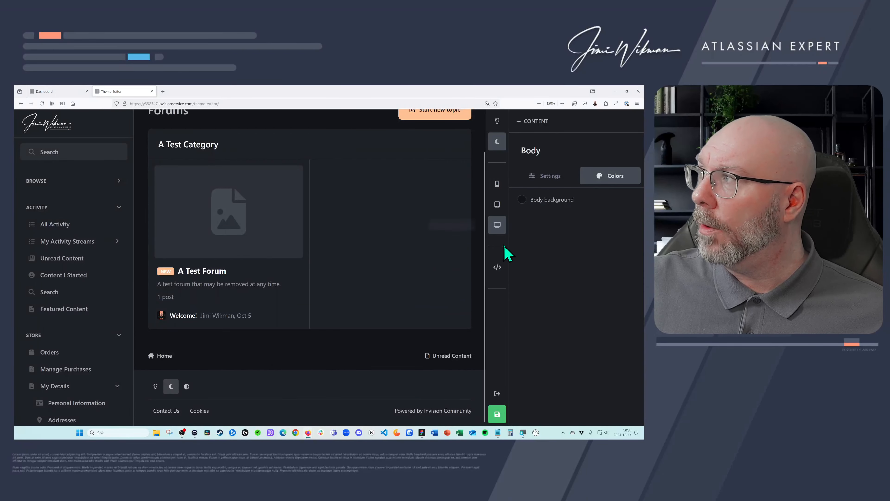
click(540, 175)
Open the Content boxes settings, preview a border radius of 25 and set the radius to 5
click(518, 122)
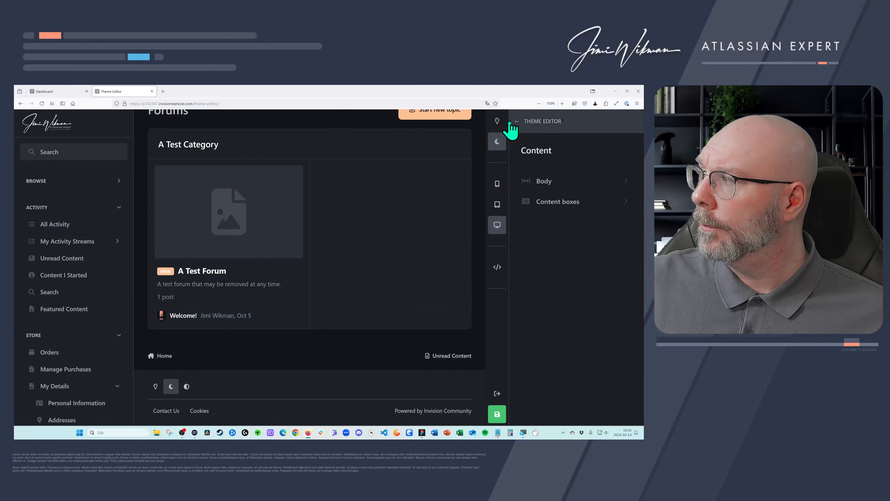
click(551, 204)
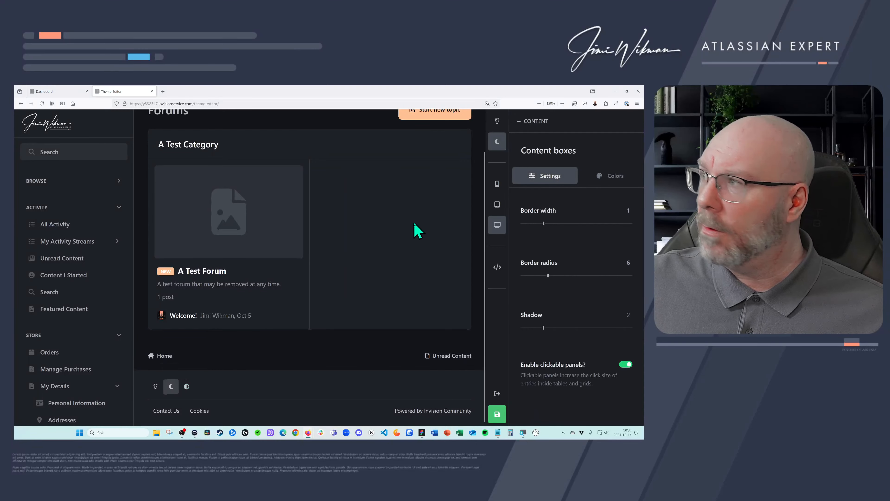
scroll(417, 228, up, 2)
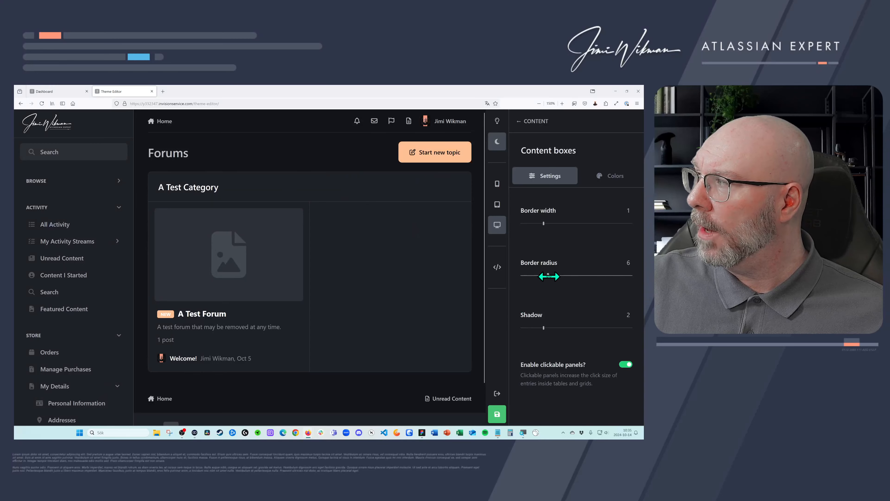
drag(528, 278, 513, 274)
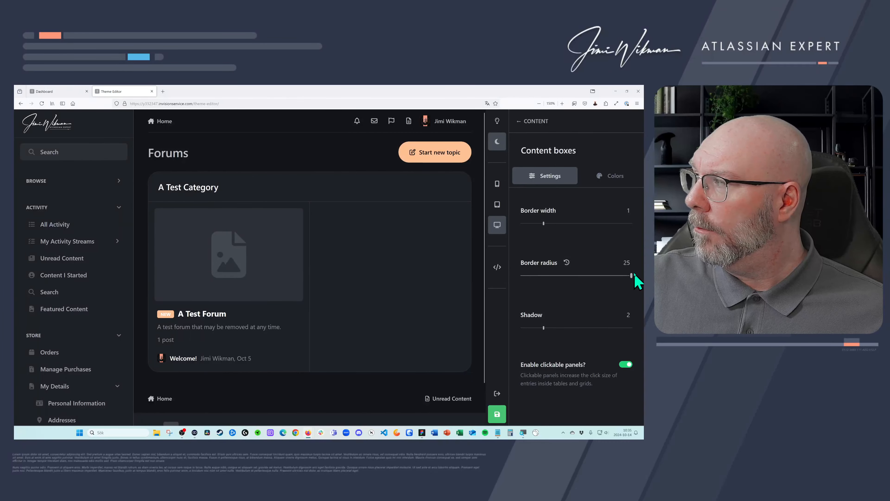
drag(630, 273, 551, 278)
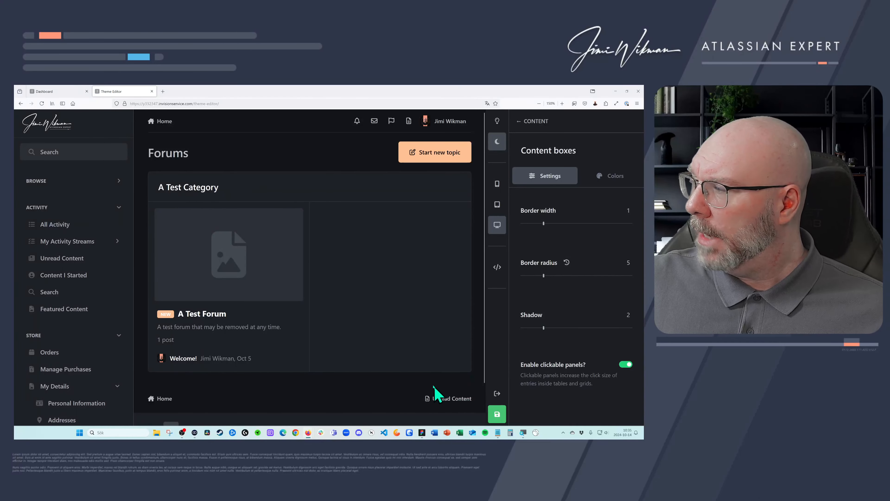
Try a content box shadow of 9 in the light colors and set it back to 2
click(497, 121)
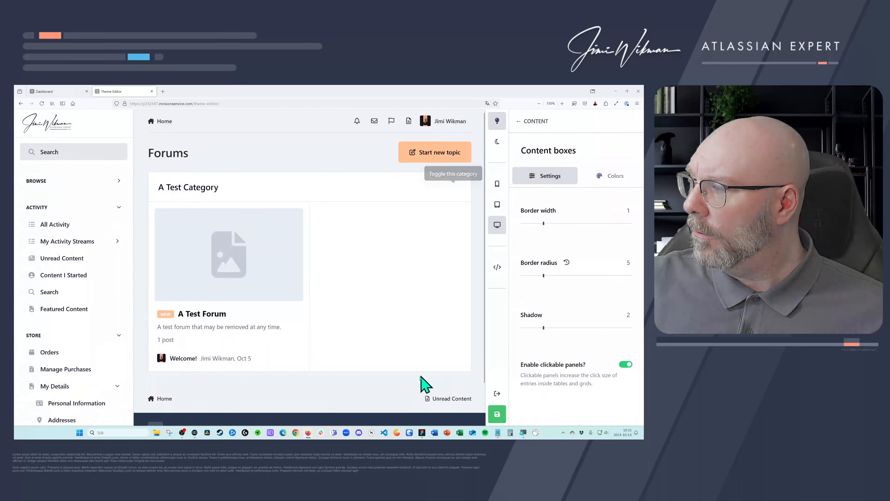
drag(542, 327, 620, 327)
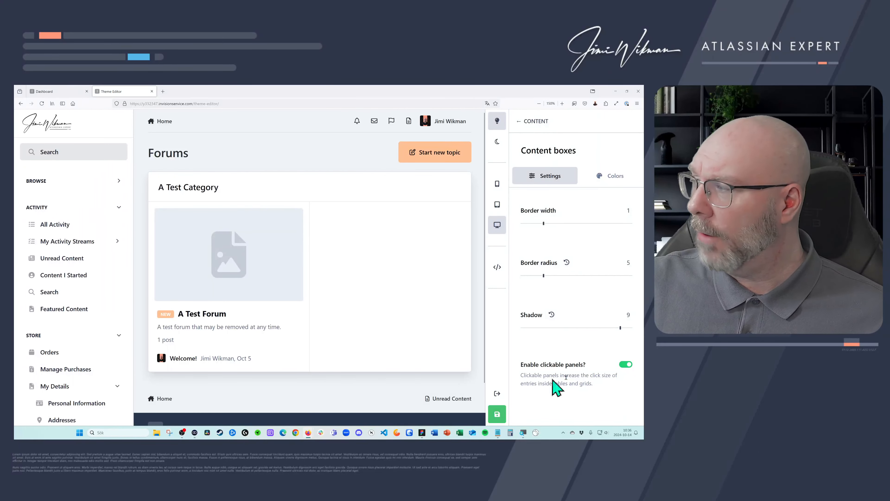
drag(619, 327, 540, 335)
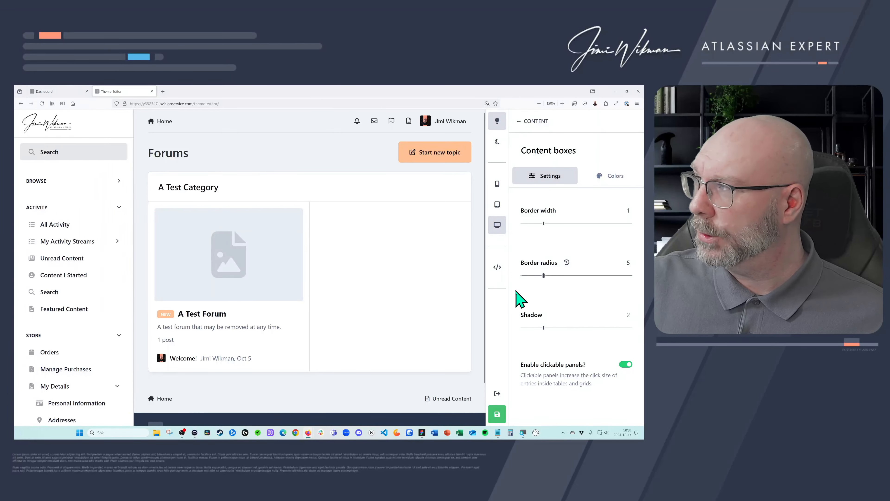
Open the Footer settings and compare the footer's look in the dark and light colors
click(518, 127)
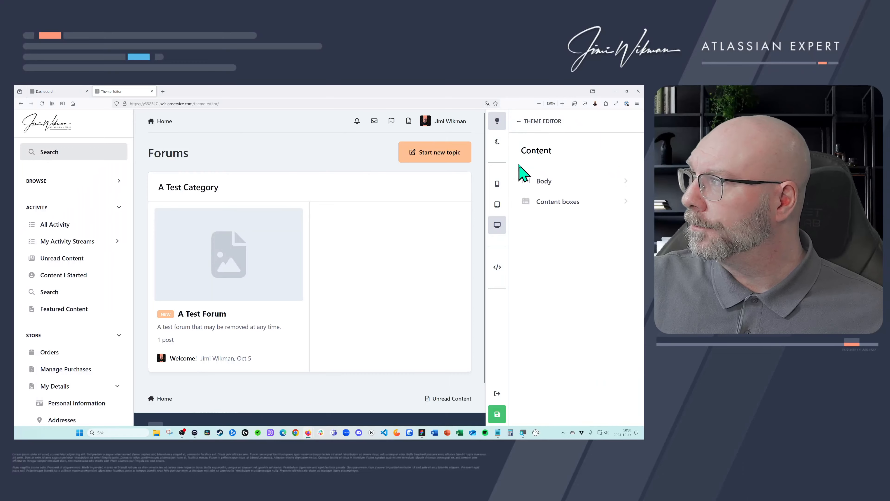
click(520, 122)
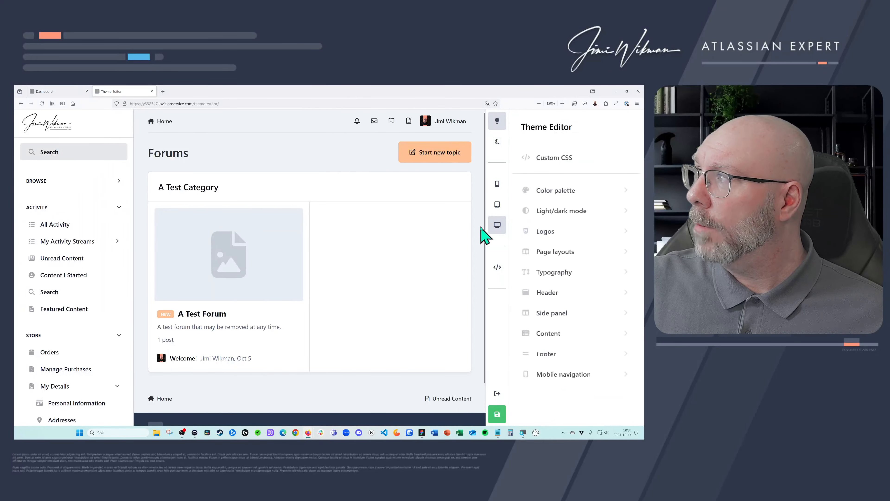
click(578, 355)
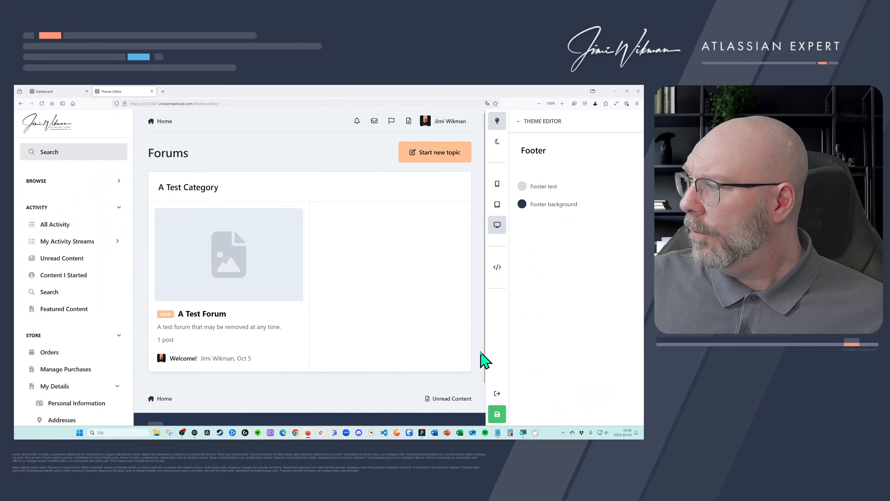
scroll(308, 351, down, 2)
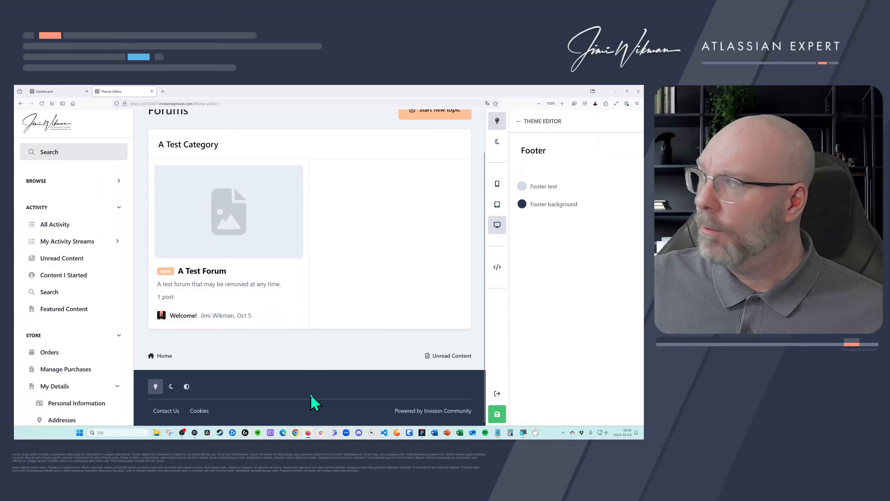
click(497, 142)
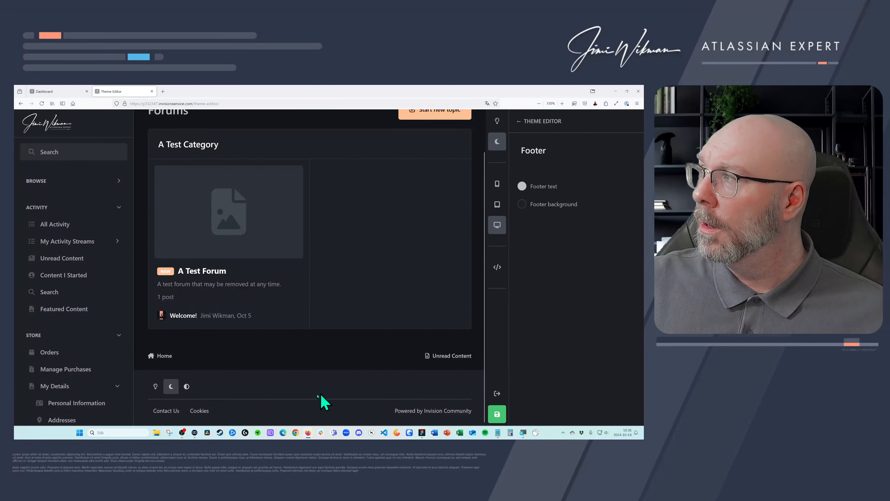
click(497, 120)
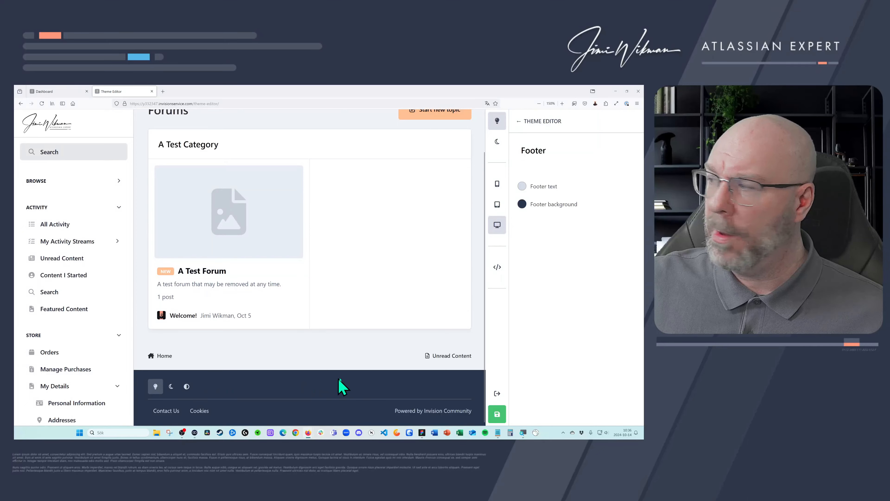
Try several base swatches for the light-mode Footer background and set it to Base #4
click(524, 206)
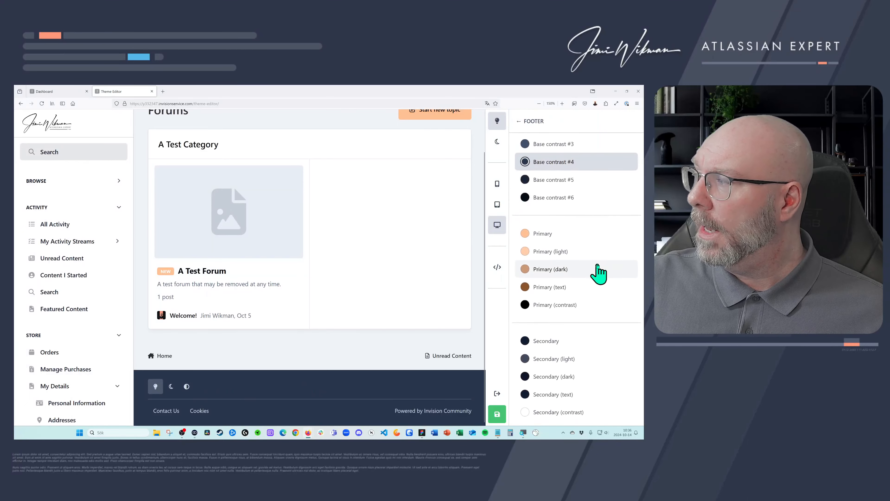
scroll(583, 349, up, 5)
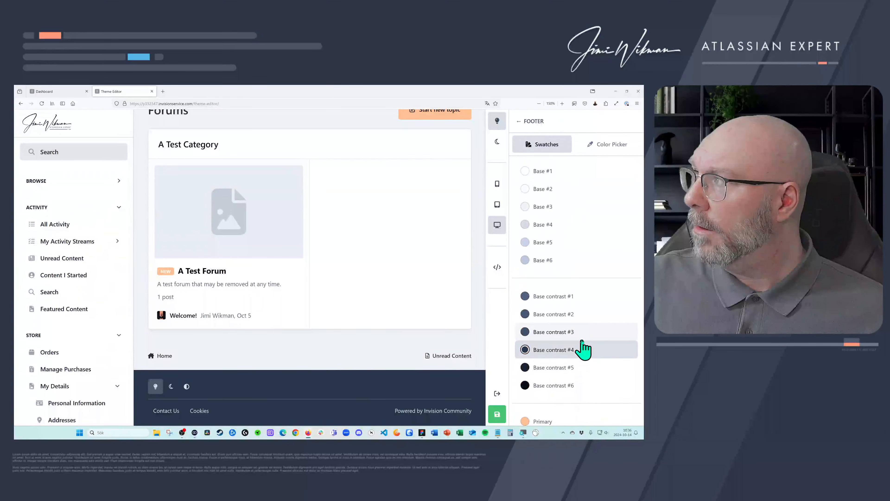
click(549, 258)
click(545, 224)
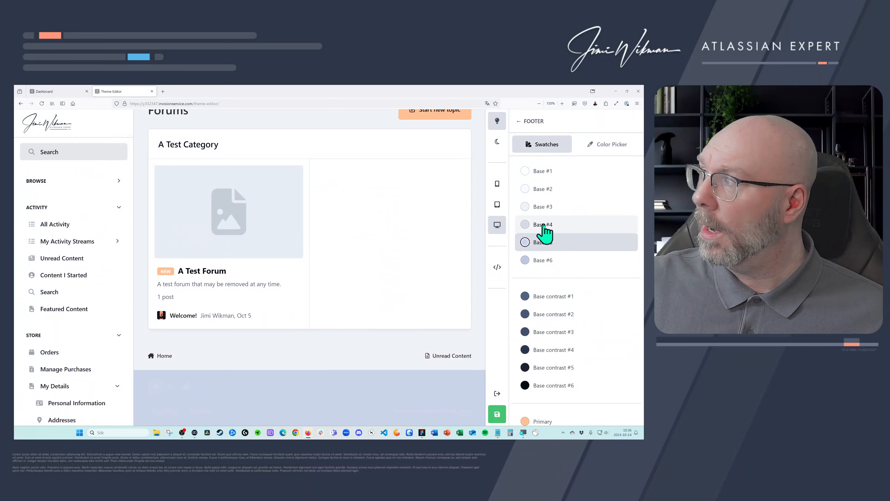
click(544, 210)
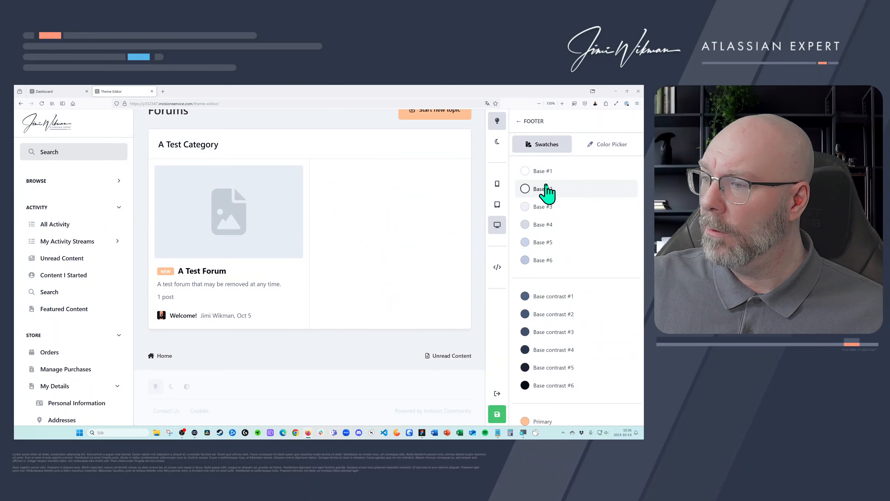
click(543, 228)
scroll(572, 299, down, 3)
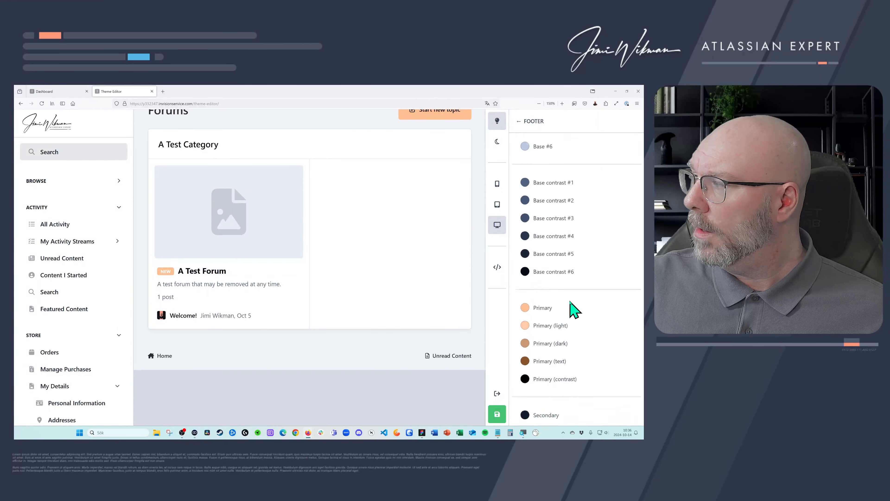
scroll(570, 301, up, 3)
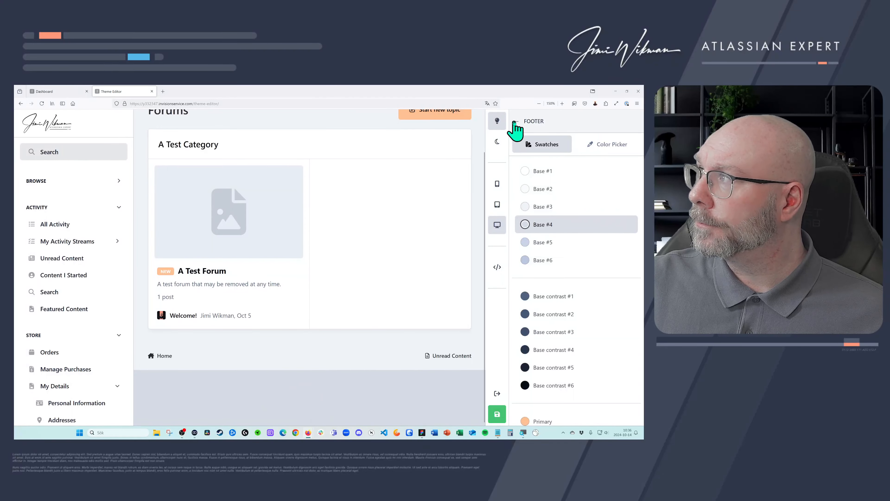
click(610, 145)
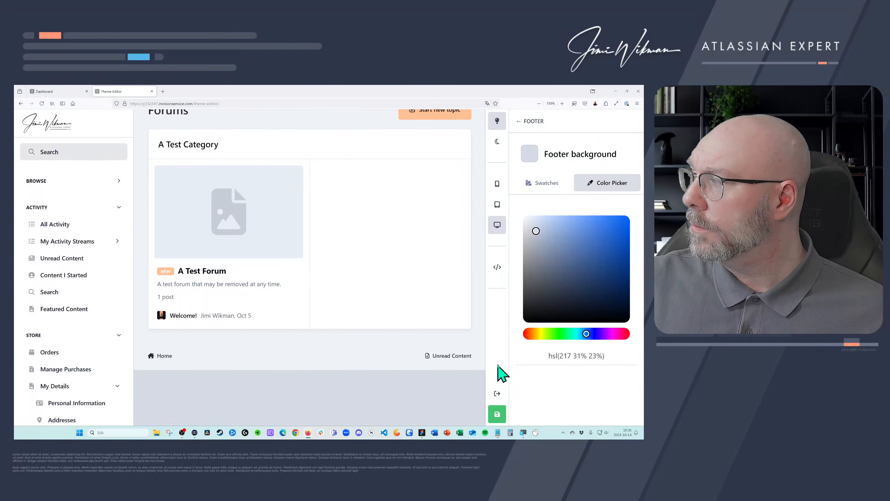
click(520, 122)
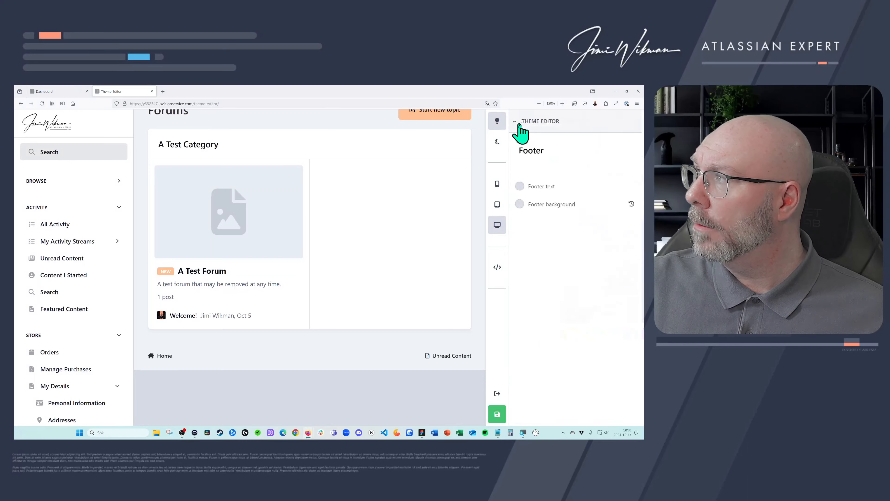
Try the Secondary and Base #5 swatches for the light-mode Footer text and set it to Secondary (light)
click(549, 187)
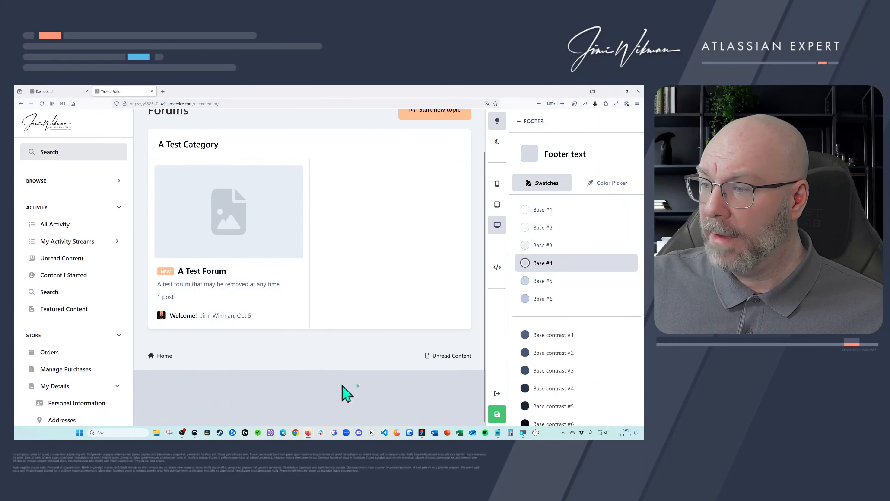
scroll(572, 354, down, 4)
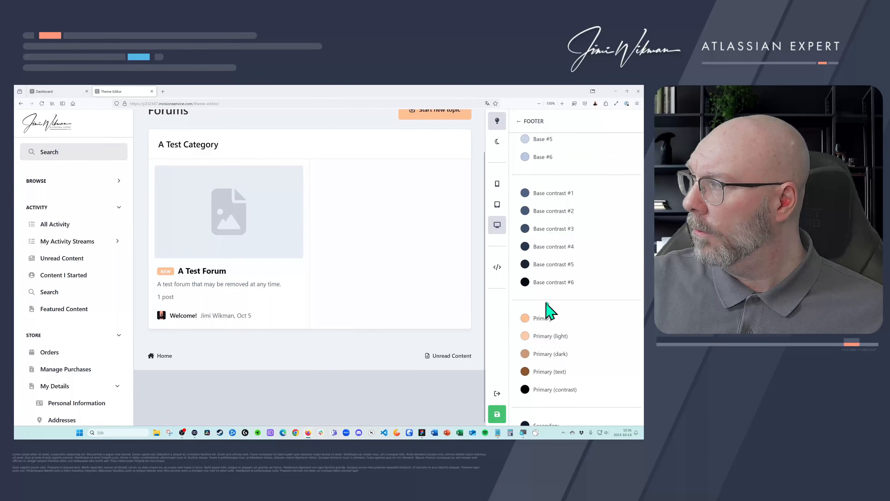
scroll(585, 304, down, 3)
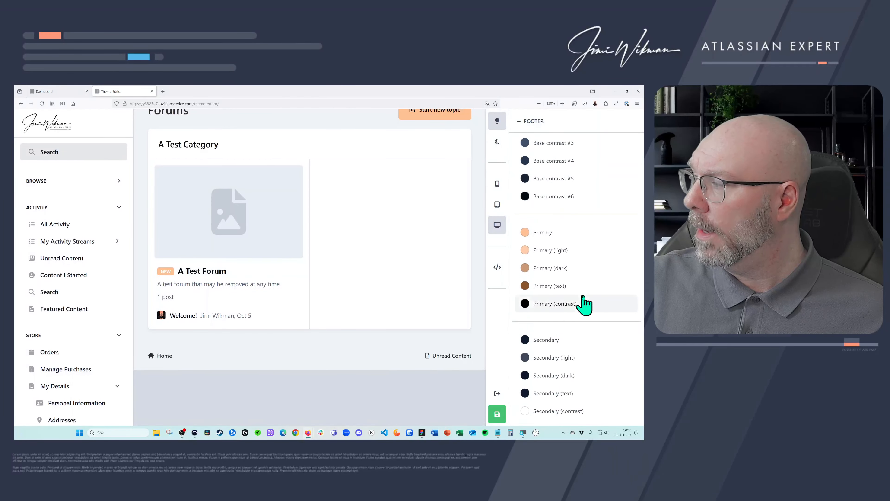
click(525, 340)
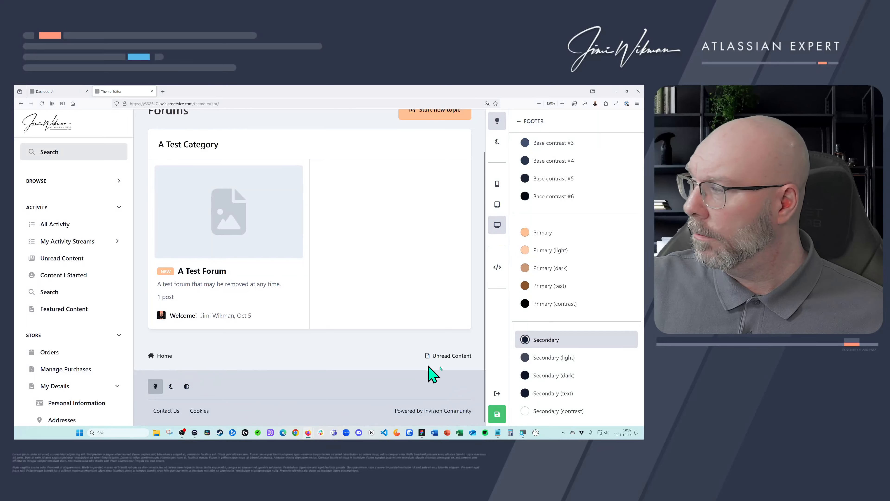
scroll(537, 345, up, 3)
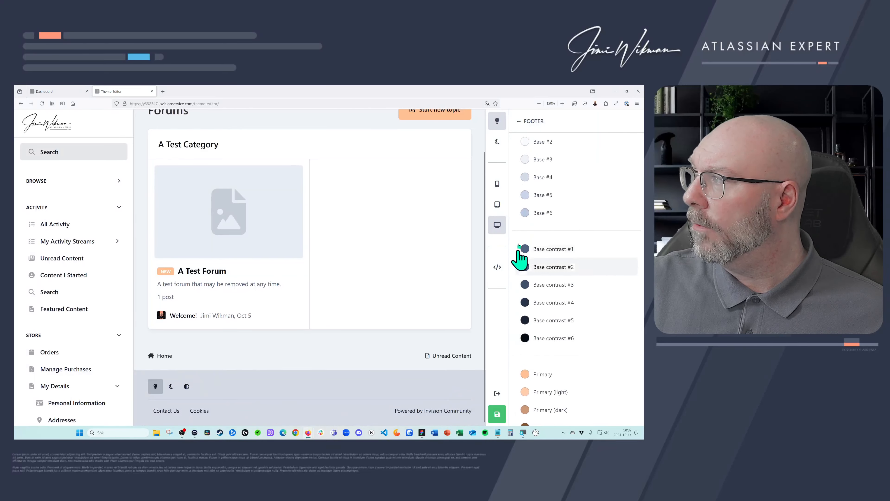
click(525, 212)
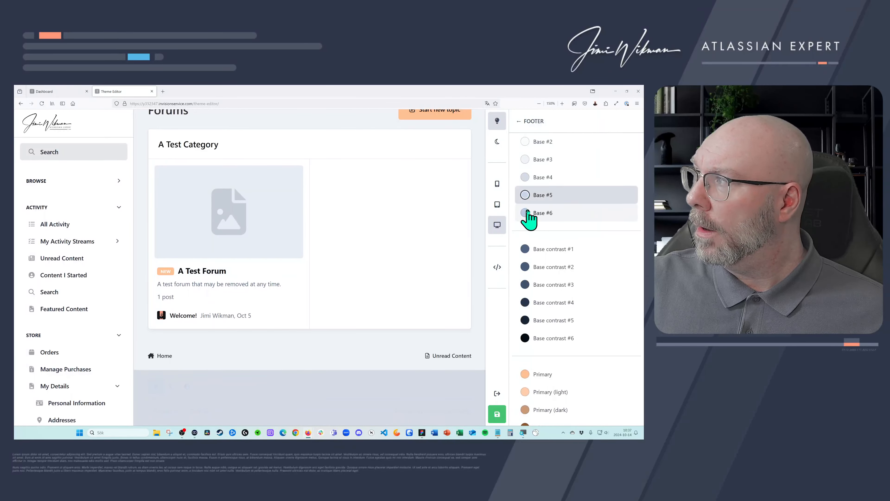
scroll(570, 322, down, 3)
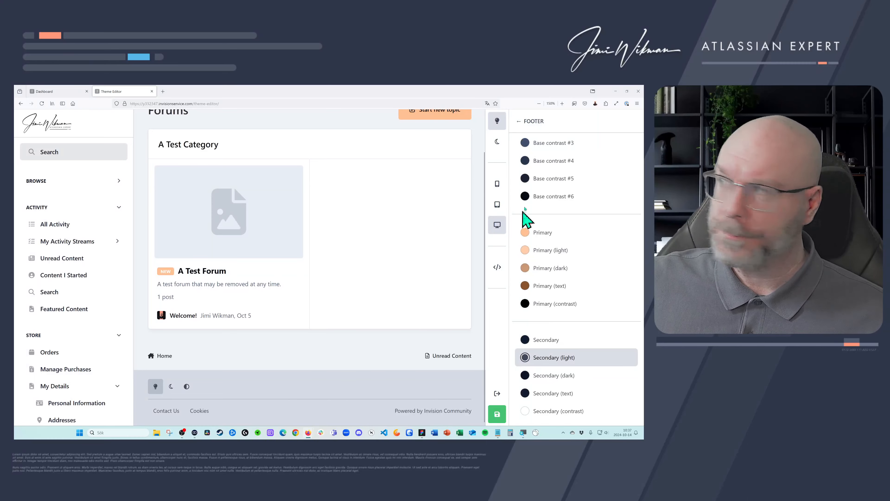
click(519, 121)
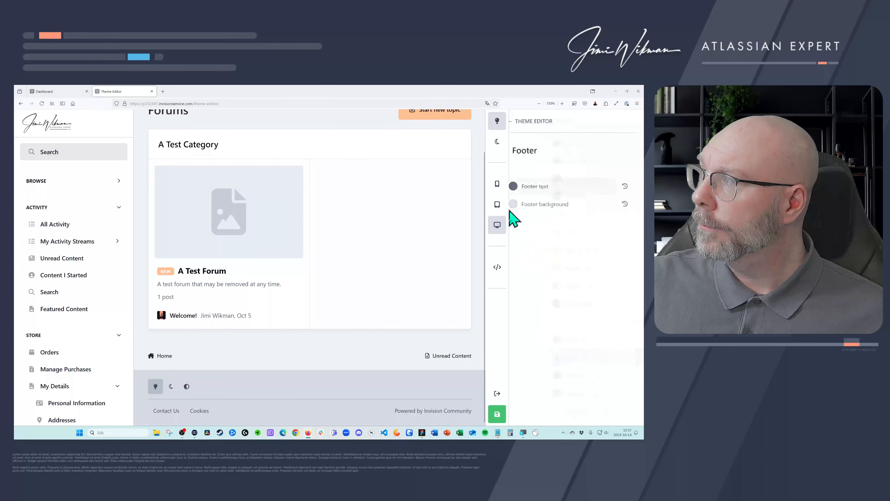
Open the Mobile navigation settings and preview the site at the small mobile size
click(518, 124)
click(576, 379)
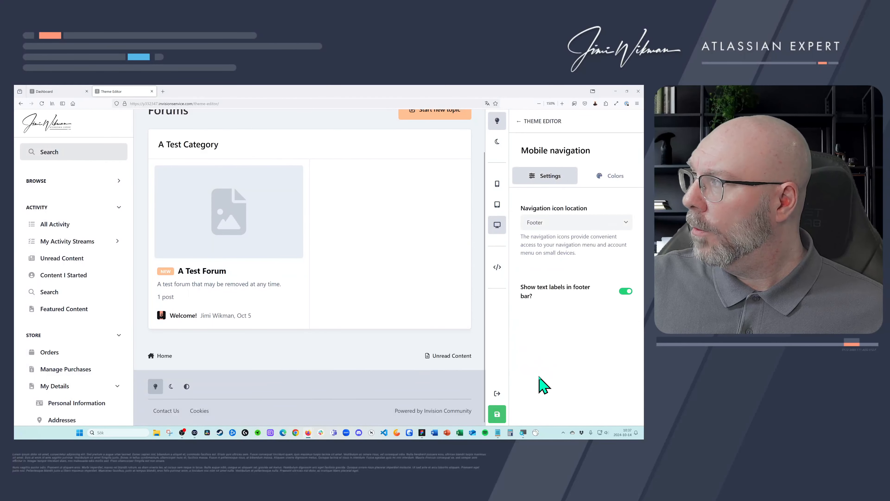
click(553, 224)
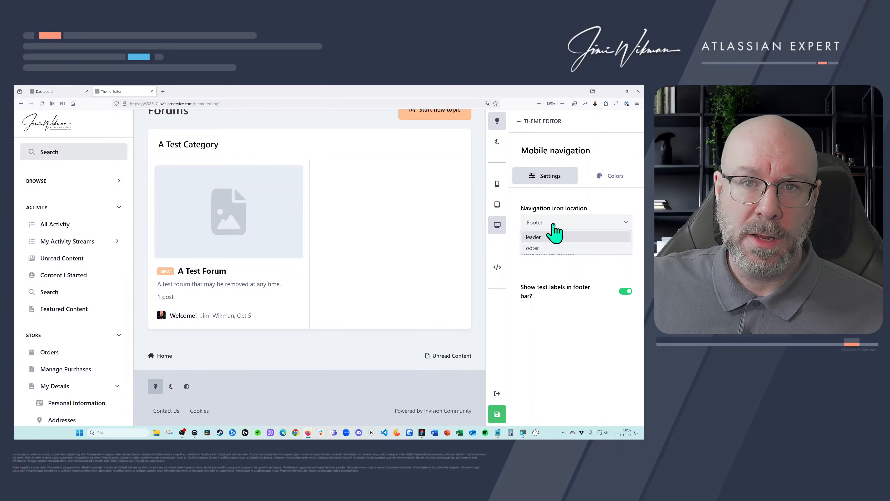
click(498, 184)
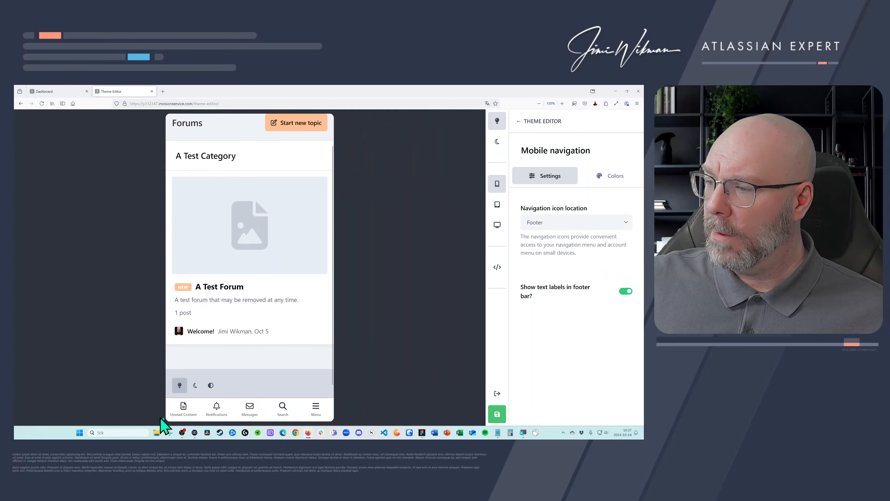
Try Header as the mobile navigation icon location and set it back to Footer
click(566, 223)
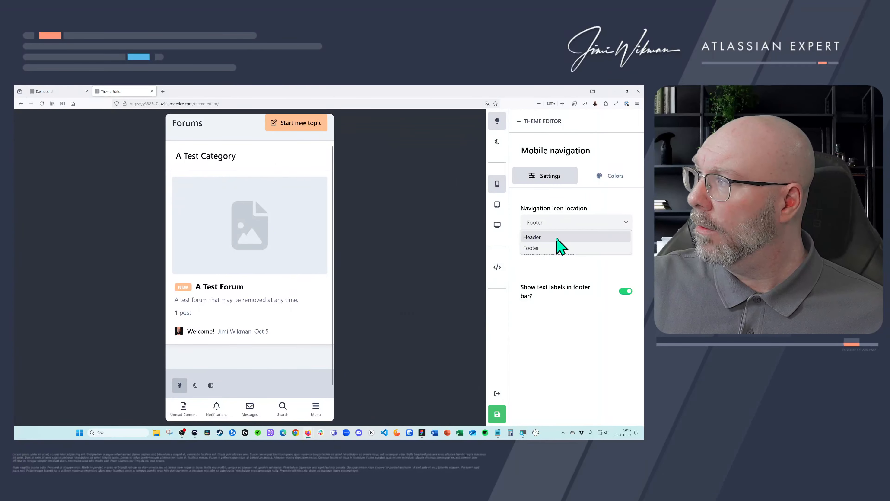
click(560, 238)
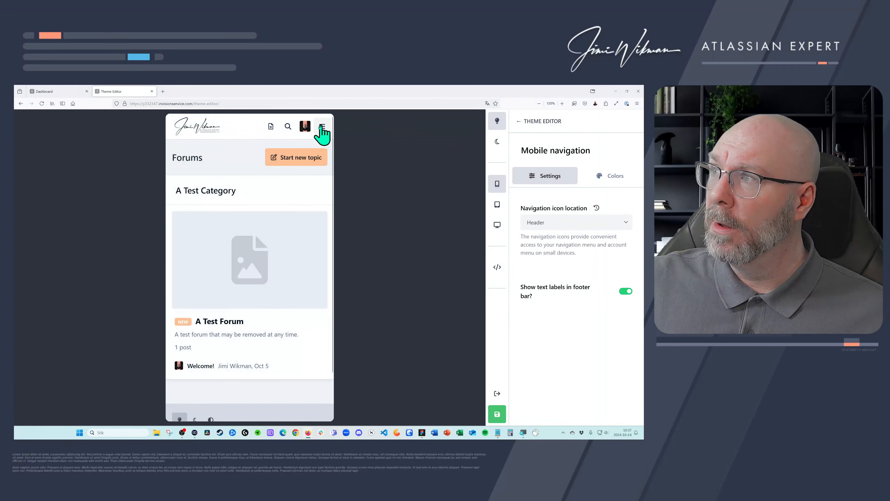
click(554, 222)
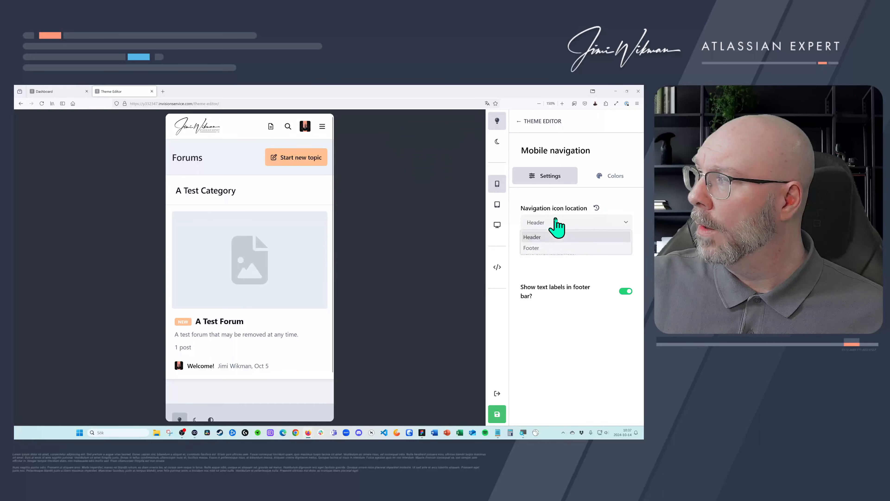
click(555, 221)
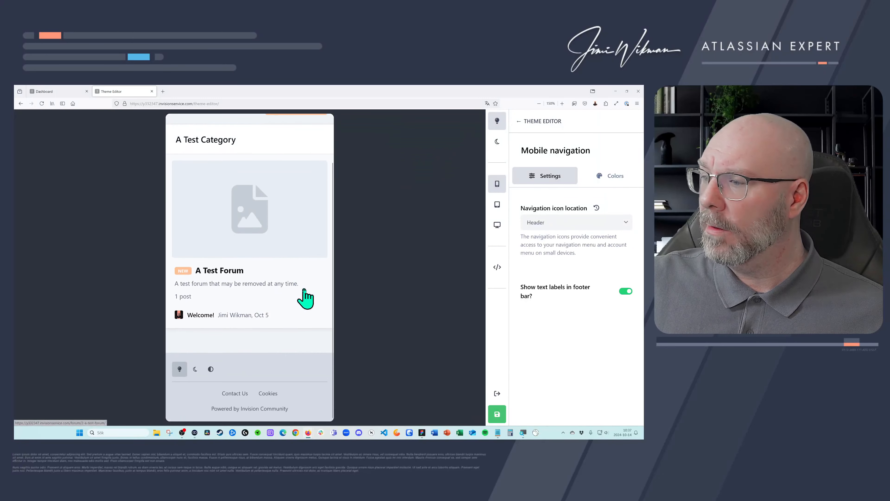
click(545, 225)
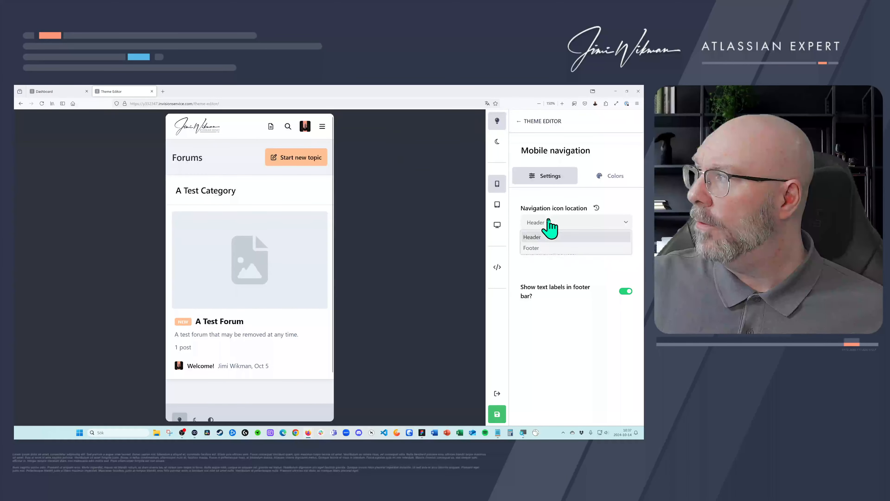
click(540, 250)
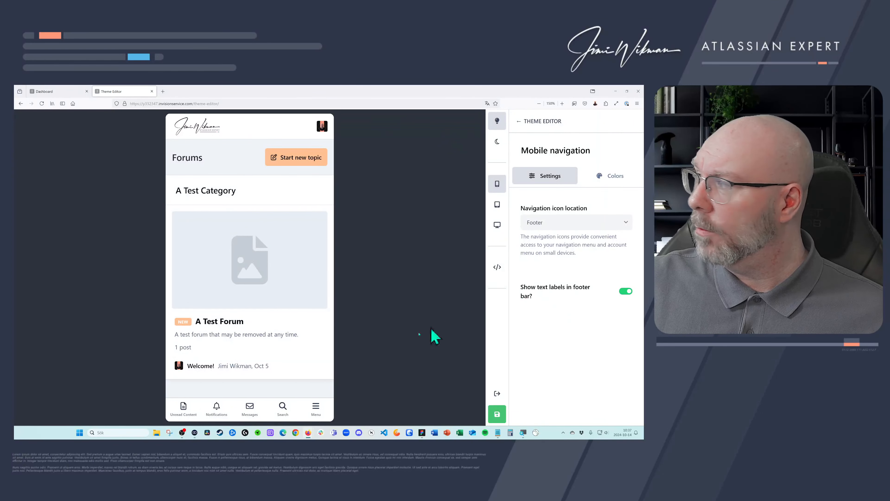
Try hiding the text labels in the mobile footer bar, turn them back on and return to the Theme Editor overview
click(626, 291)
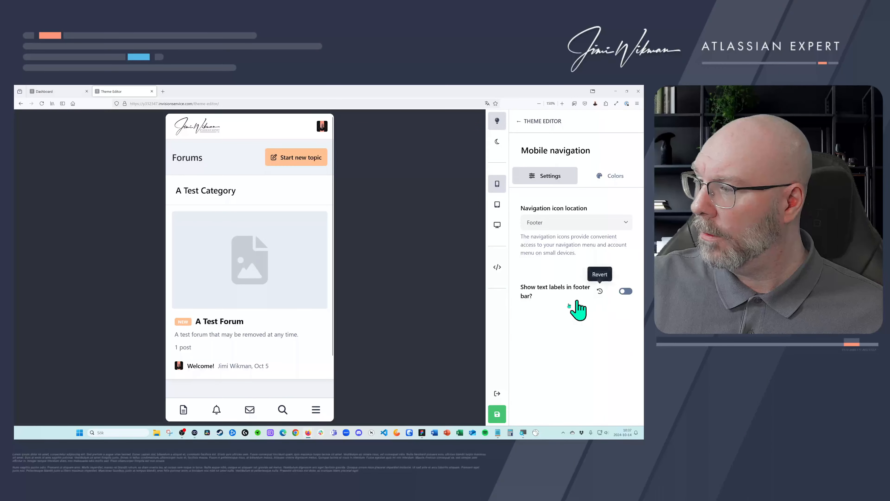
click(626, 291)
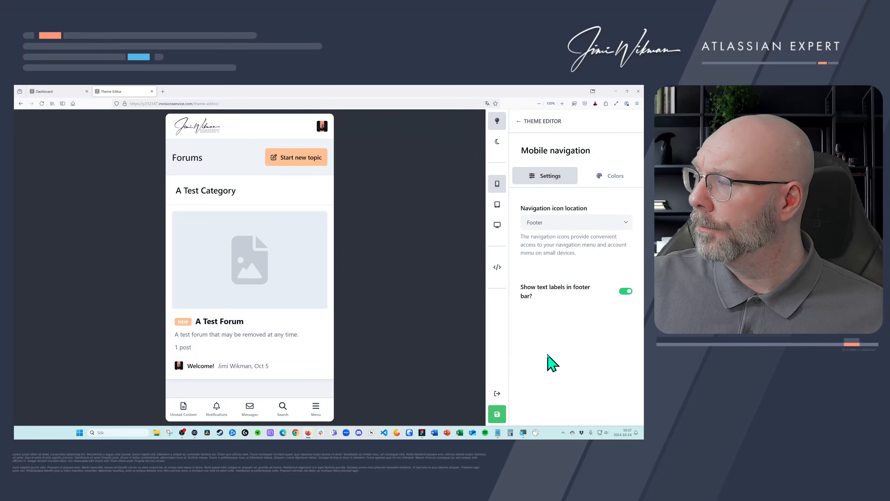
click(520, 121)
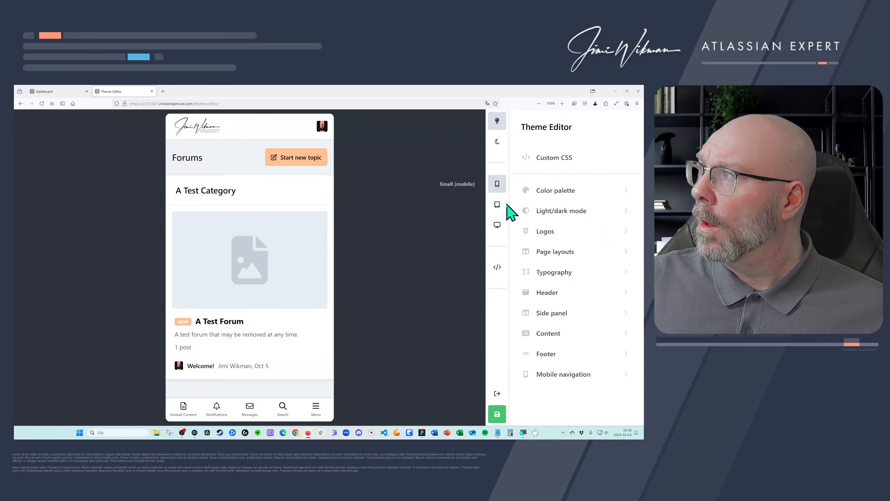
Return the preview to desktop size and review the forum page down to the footer in dark mode
click(497, 225)
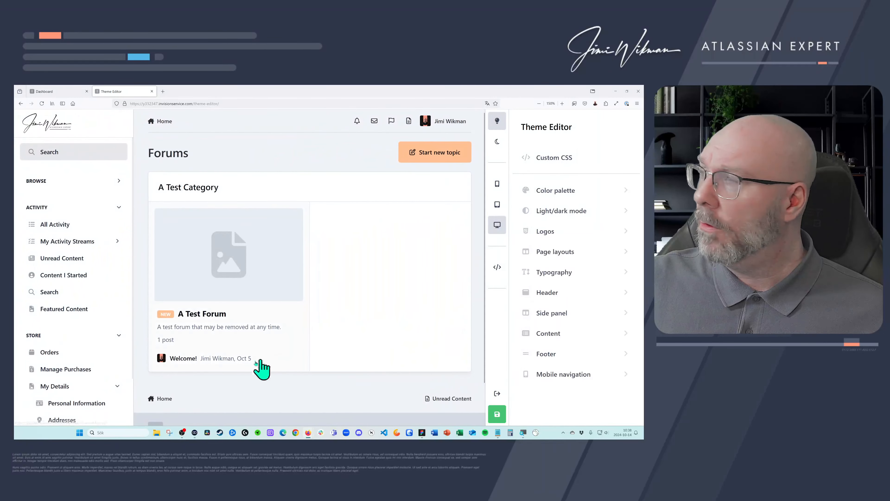
scroll(255, 368, down, 2)
click(171, 386)
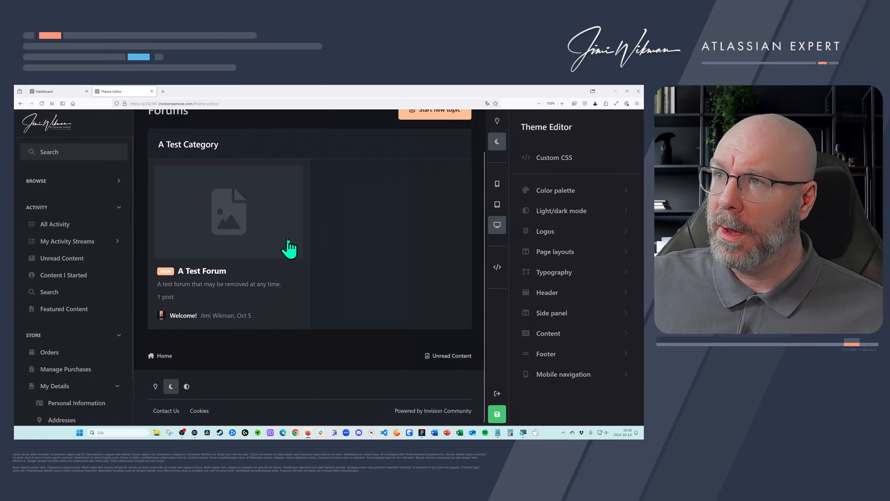
scroll(289, 243, up, 2)
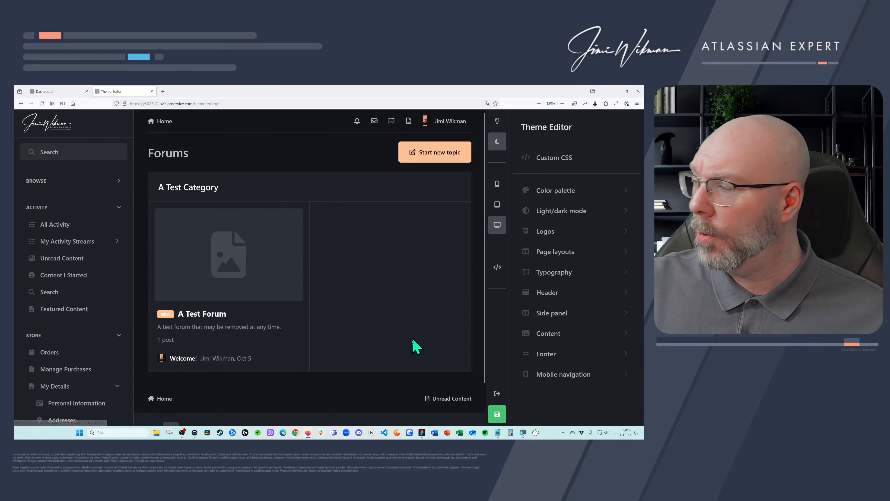
Save the theme changes and exit the Theme Editor to the live site
click(497, 415)
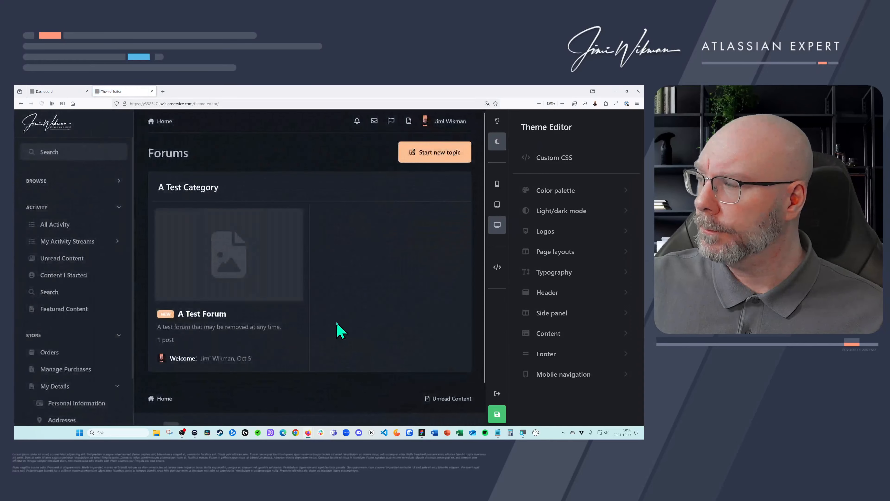
click(497, 394)
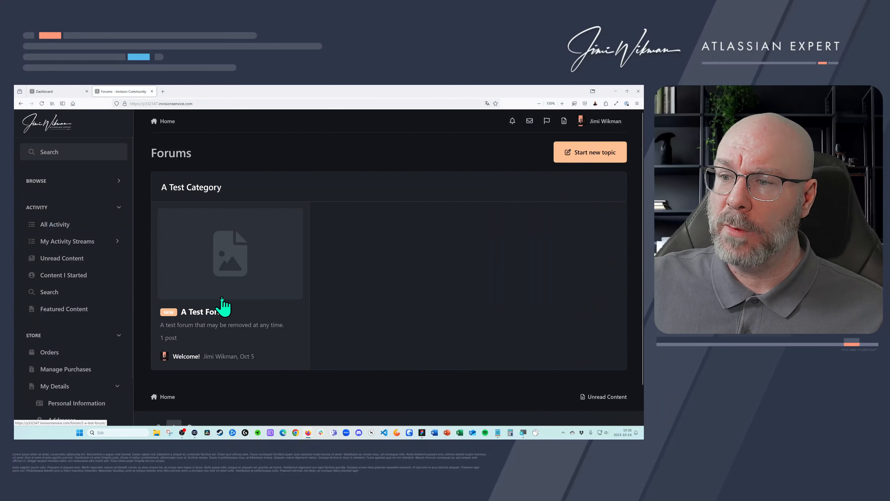
Collapse the Store and Activity groups in the side panel and expand the Browse group
scroll(317, 309, down, 2)
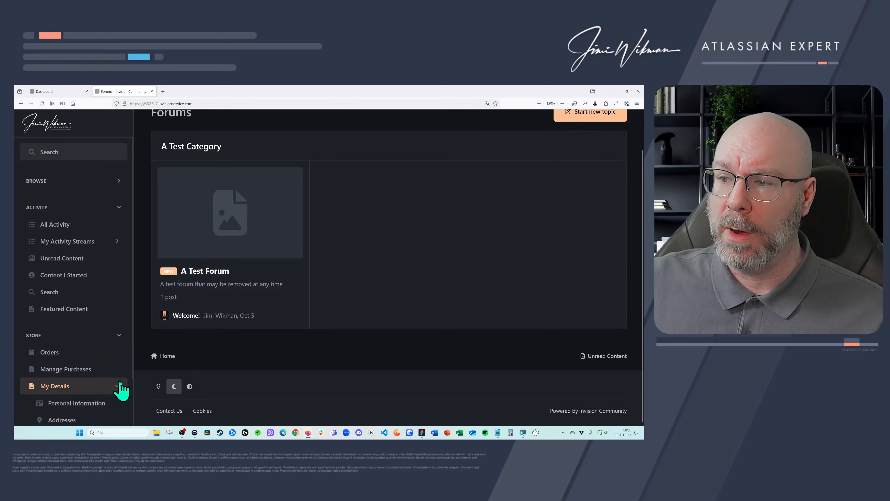
click(117, 333)
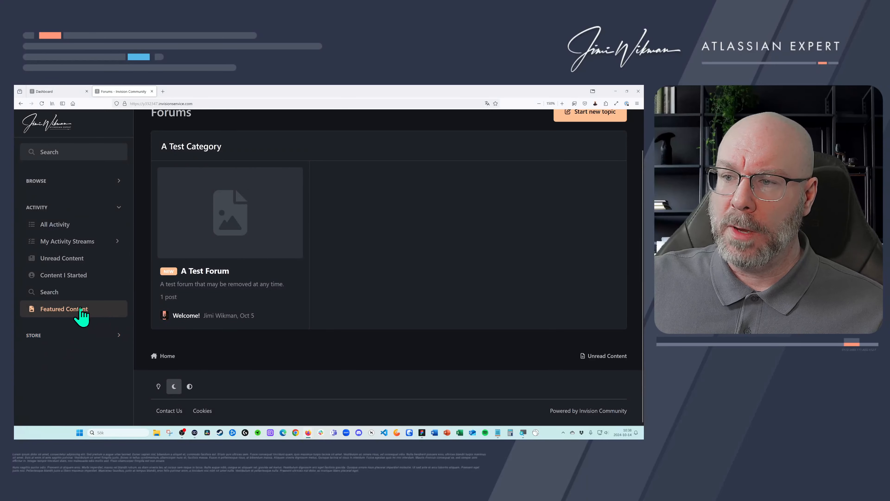
click(119, 209)
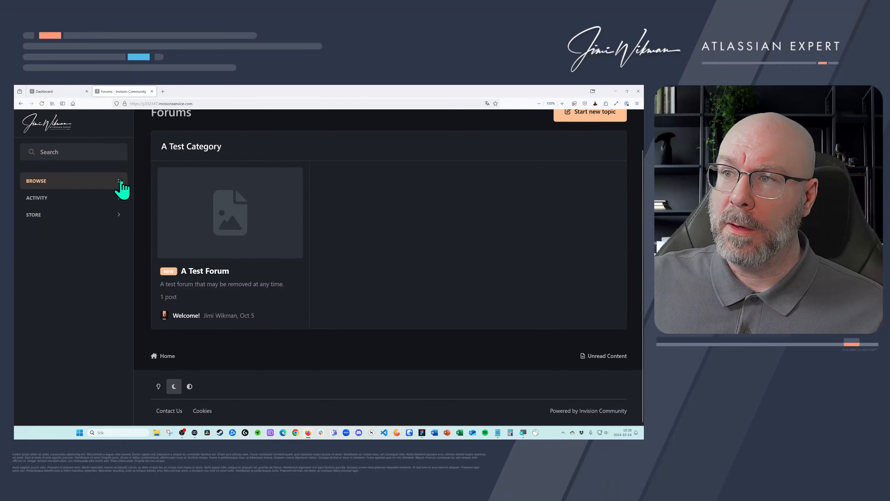
click(120, 181)
Check the restyled Blogs, Forums and Events pages and return to the home page
click(47, 248)
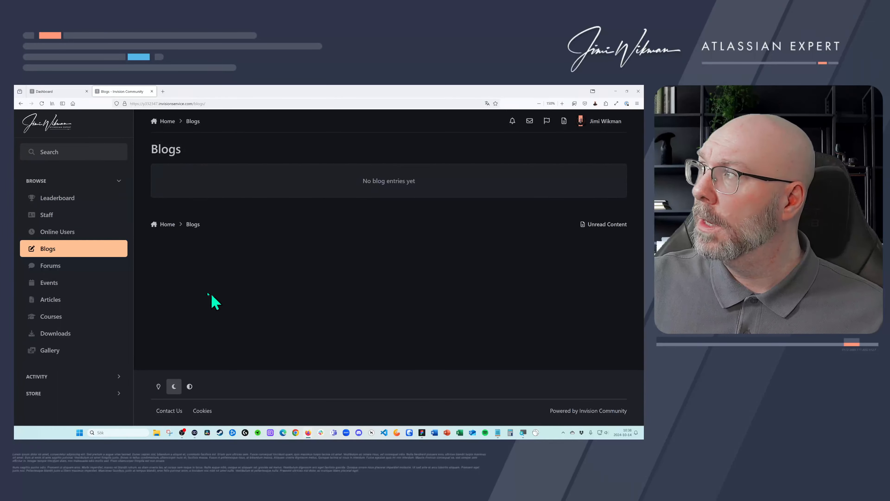
click(50, 266)
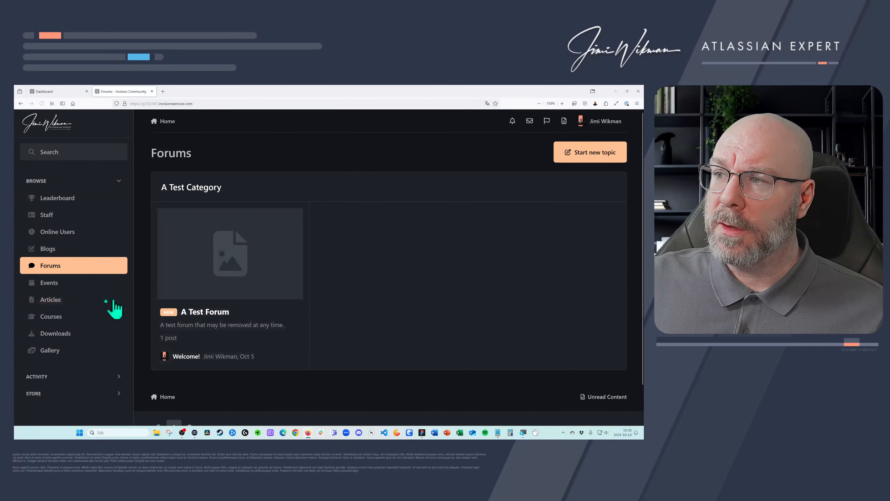
click(57, 286)
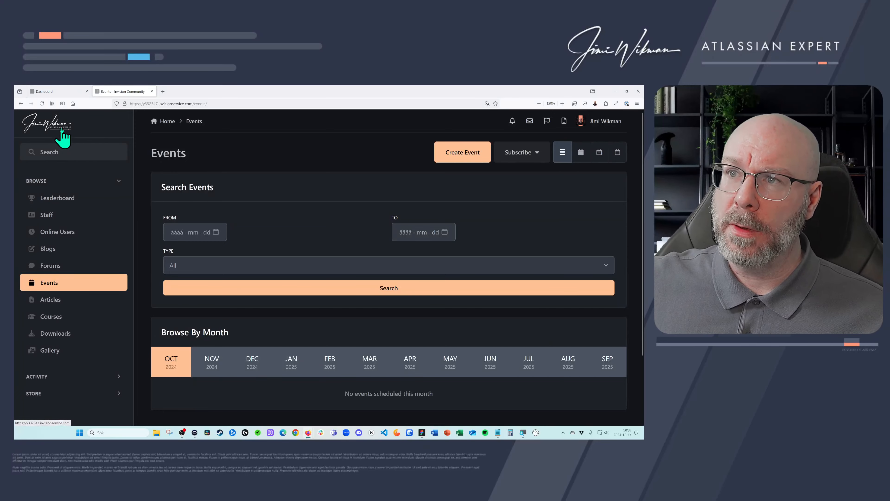
click(96, 254)
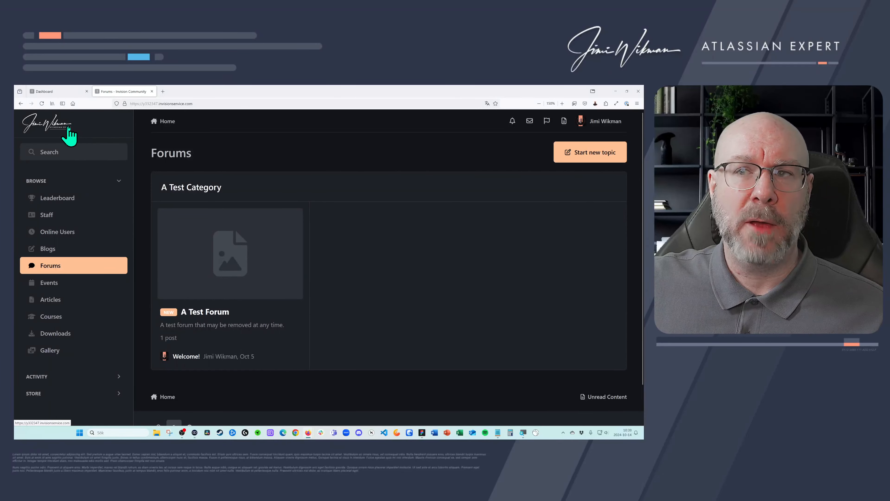
Reopen the Theme Editor for the site and take a look at its empty Custom CSS editor
click(600, 125)
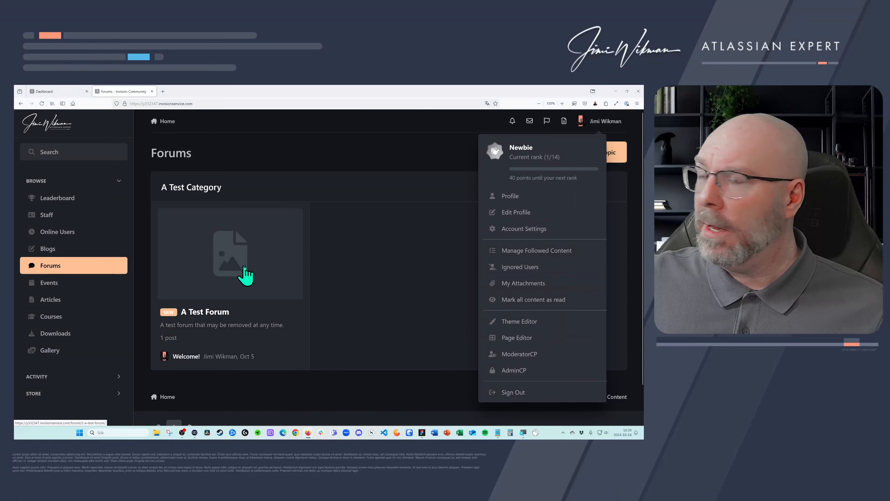
click(514, 320)
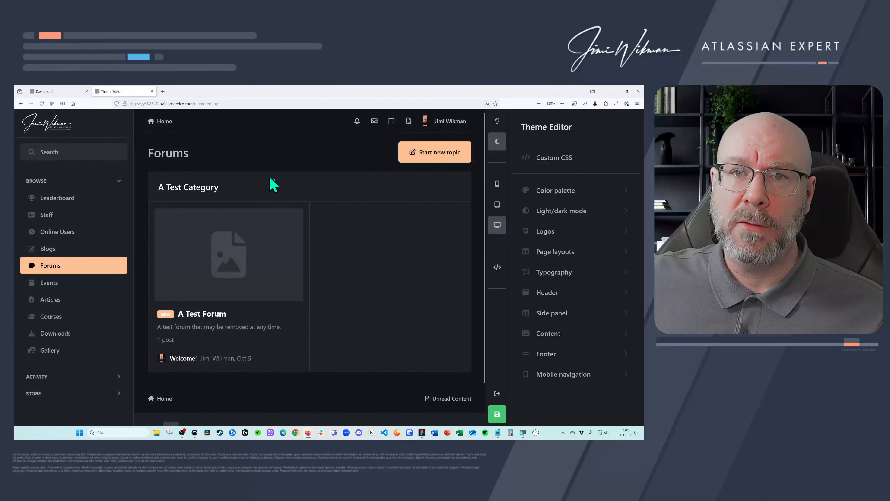
click(558, 159)
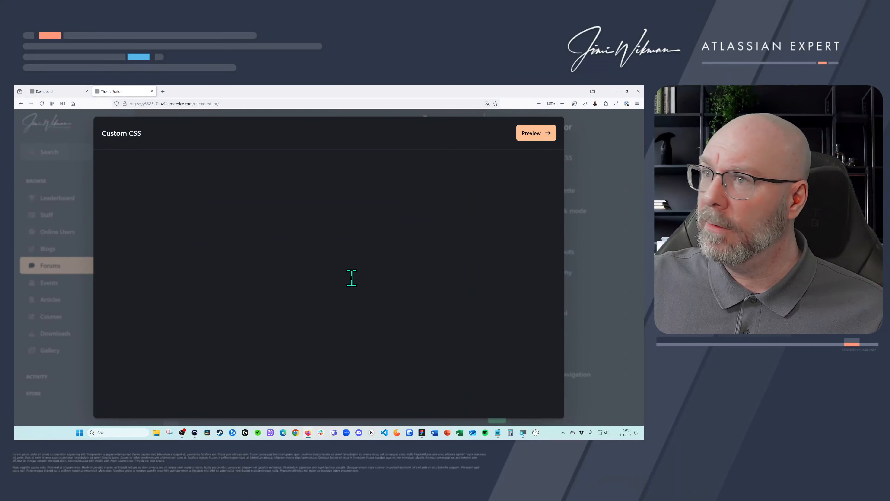
click(536, 133)
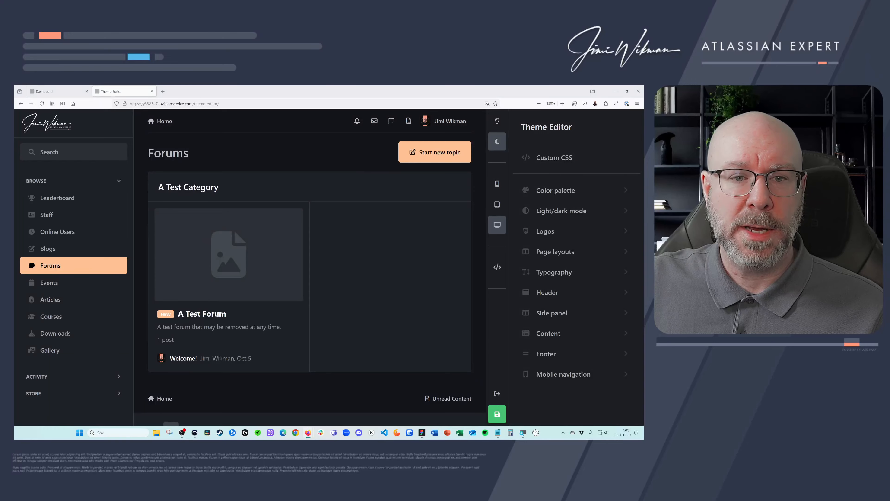
Add custom CSS centering .ipsLogo at 90px height, with auto margin and inherited height for the .ipsMobileHeader logo and an rgba(0, 0, 0, 0.3) footer widget header background
click(563, 165)
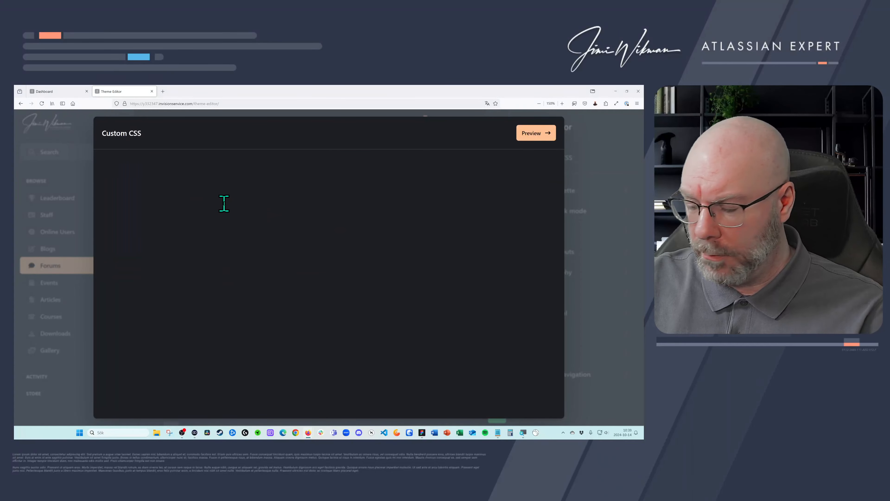
text(.ipsLogo {   margin: 0 auto;   height: 90px !important; }  .ipsMobileHeader .ipsLogo{      margin: auto;     Height: inherit !important; }  .ipsFooter__widgets .ipsWidget__header {   background-color: rgba(0, 0, 0, 0.3); })
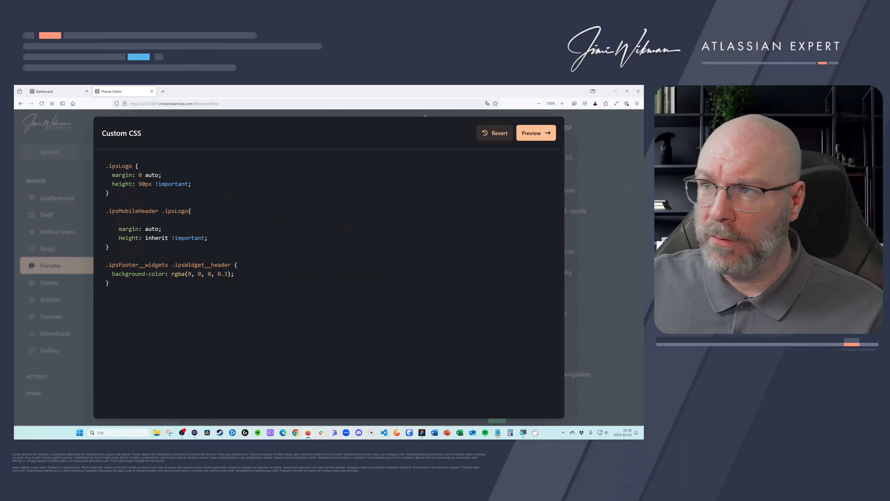
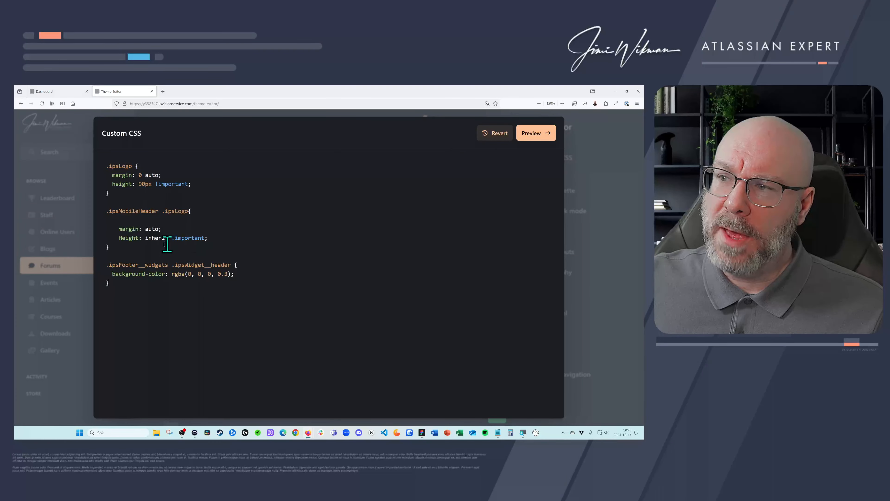
Remove the blank line inside the .ipsMobileHeader .ipsLogo rule in the custom CSS
drag(155, 183, 138, 184)
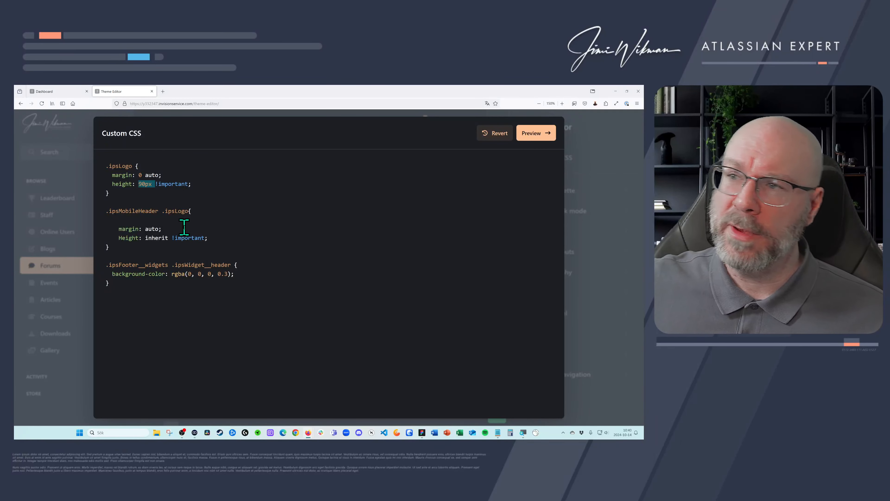
click(148, 230)
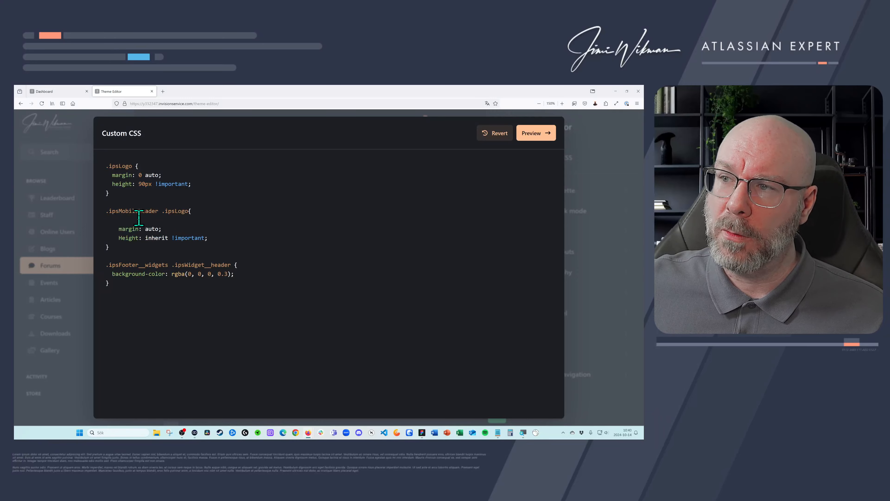
key(BackSpace)
key(BackSpace)
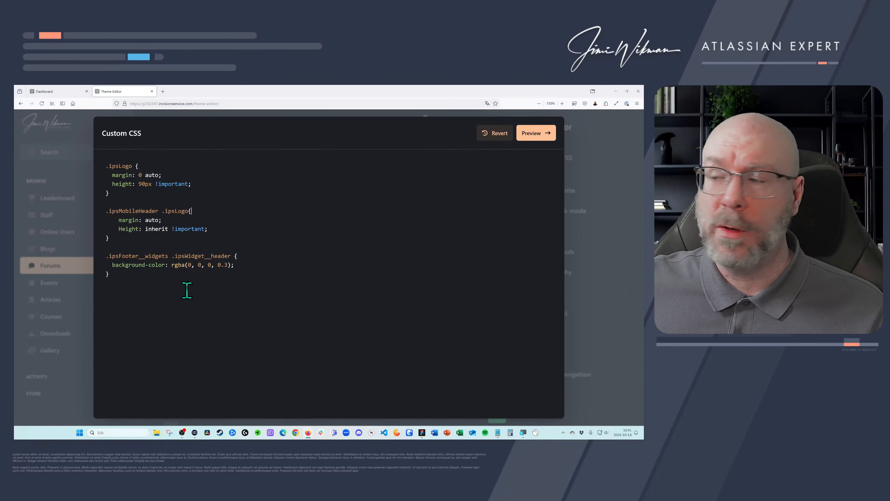
drag(210, 266, 189, 267)
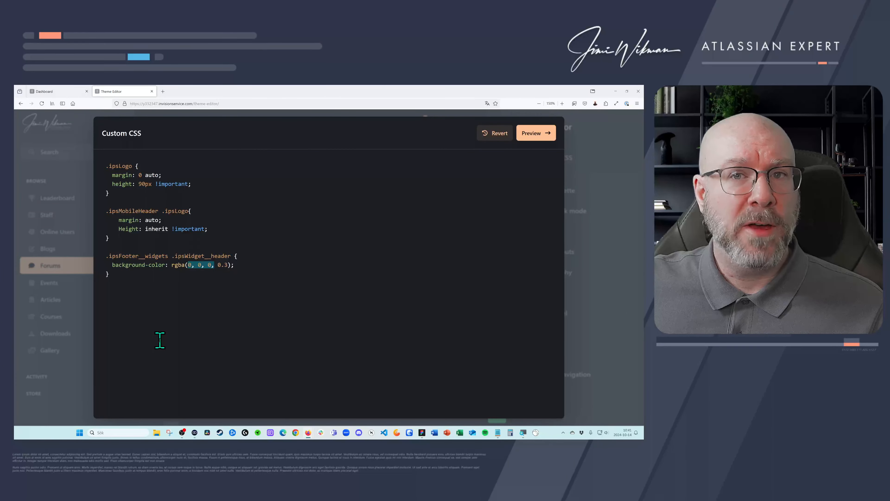
Apply the custom CSS to the theme preview and save the theme
click(228, 266)
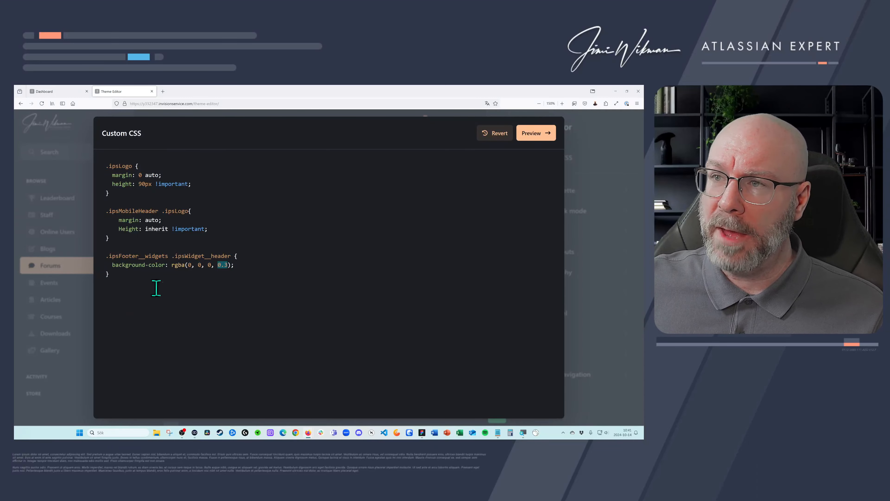
click(531, 137)
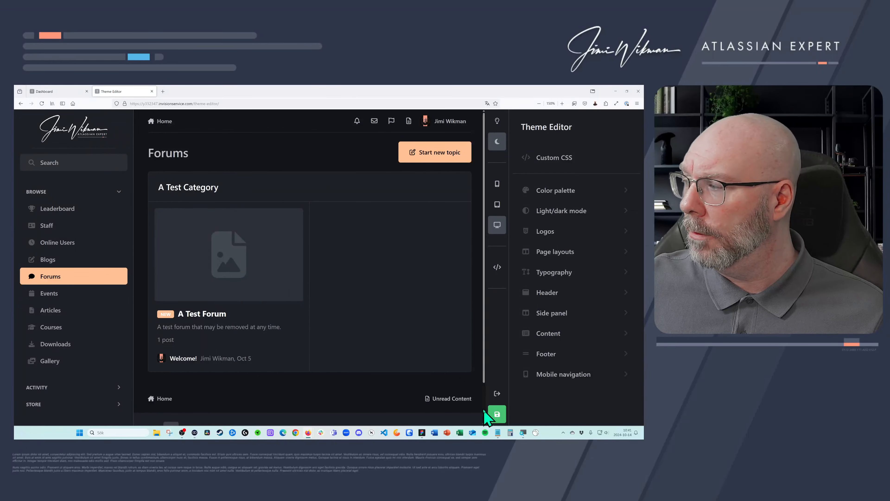
click(496, 415)
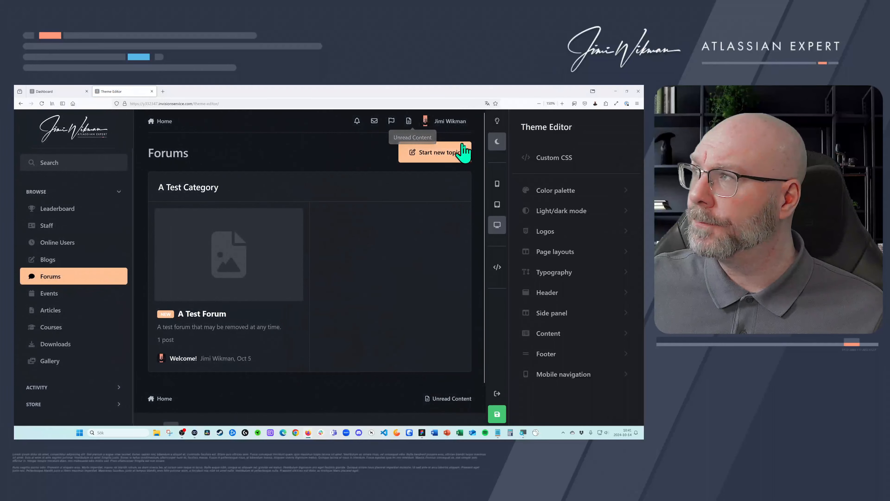
Check the Forums page in the phone and desktop previews, including its footer, title and the collapsed Browse menu group
click(498, 184)
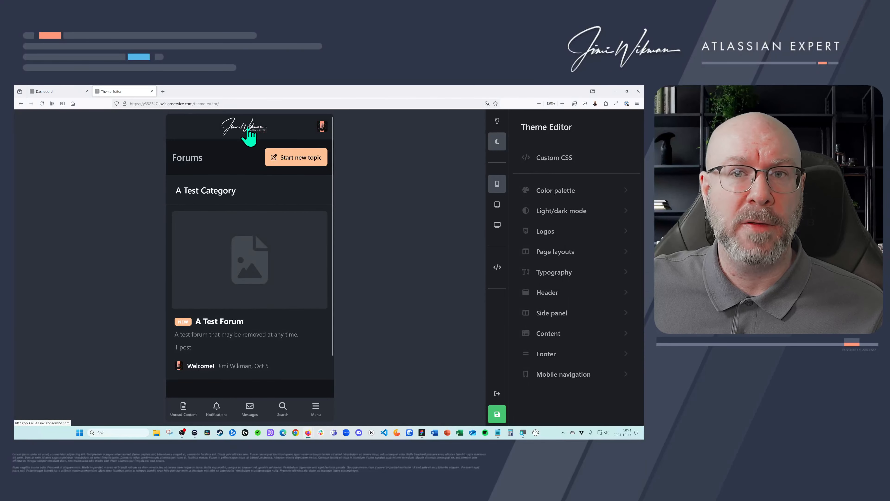
click(497, 225)
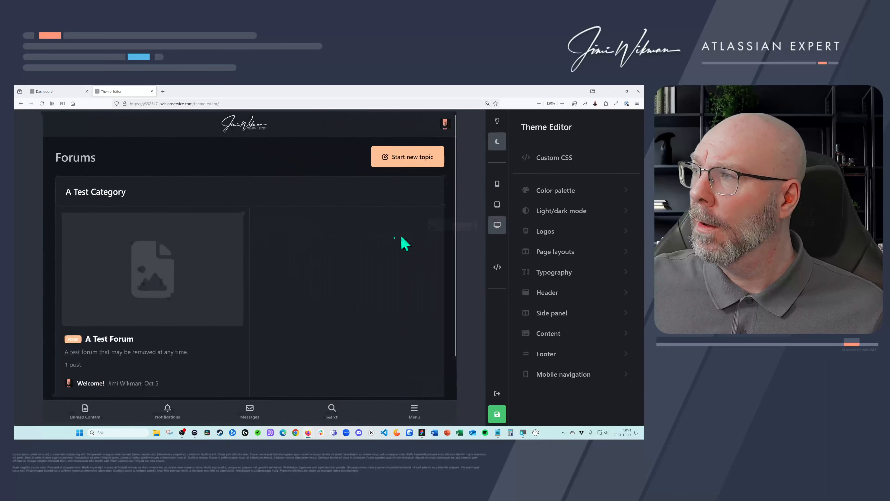
scroll(363, 243, down, 2)
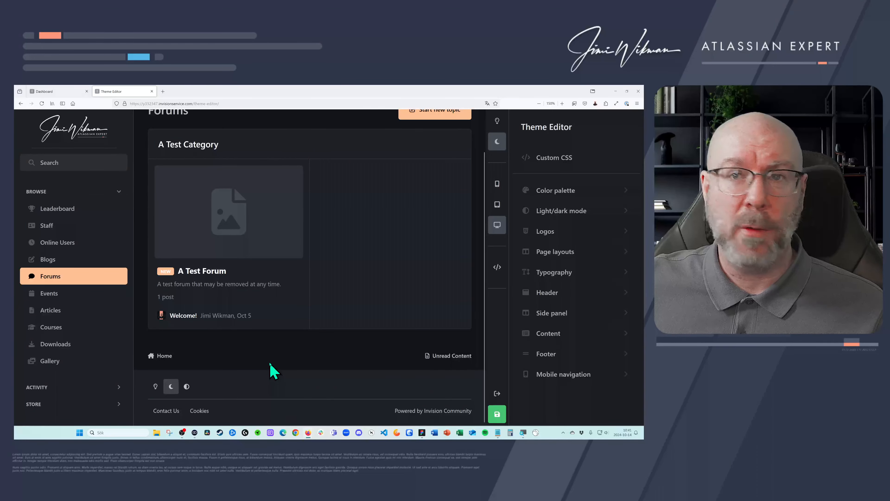
scroll(248, 364, up, 2)
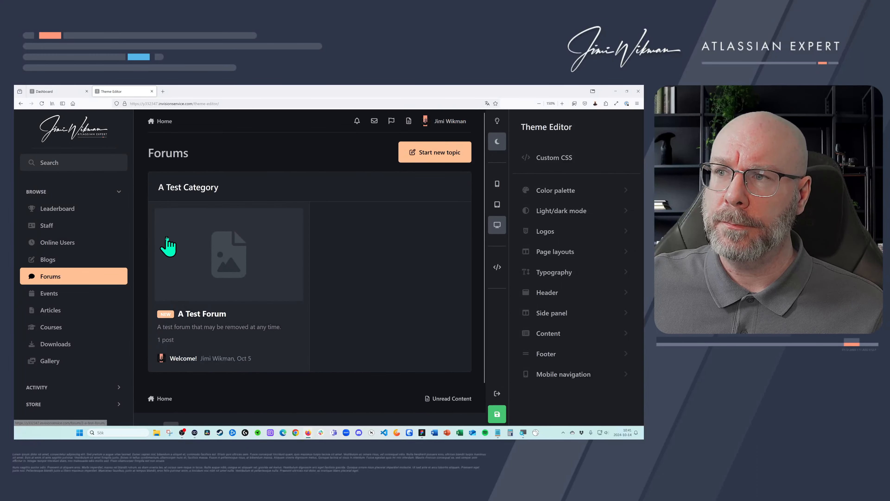
click(120, 192)
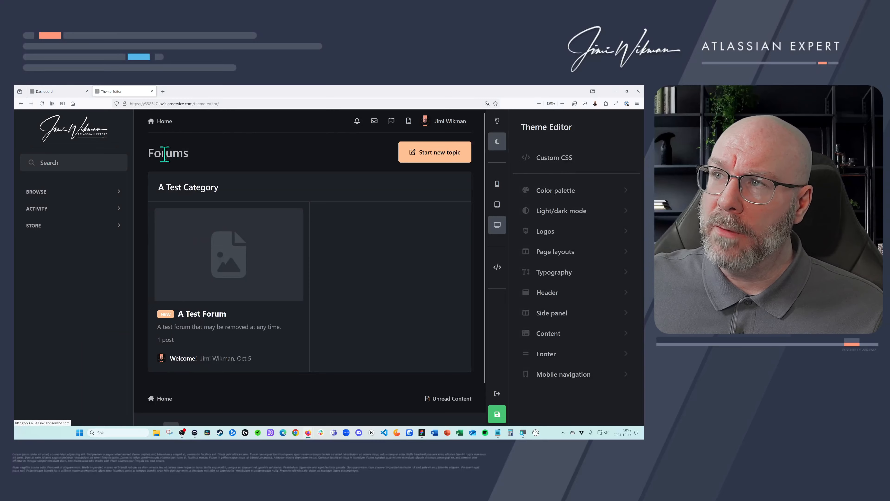
drag(200, 159, 148, 154)
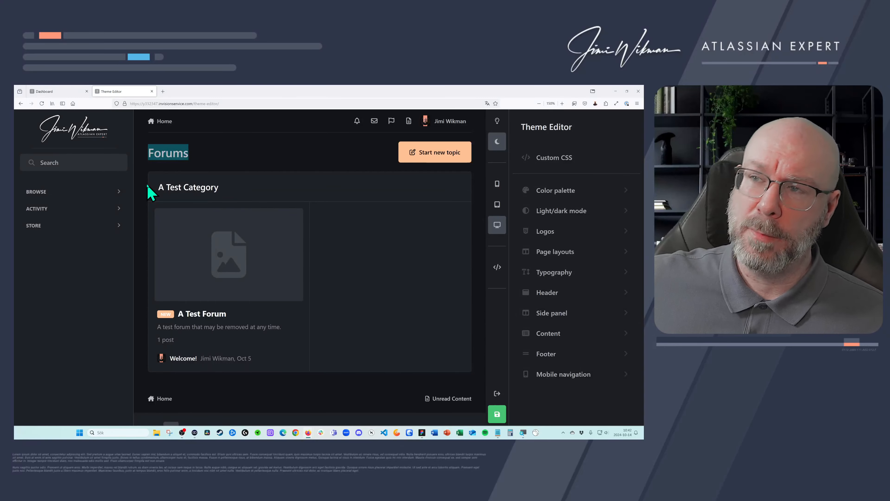
Set Pages as the default application in the admin panel and check the site's home page in the Theme Editor preview
click(51, 92)
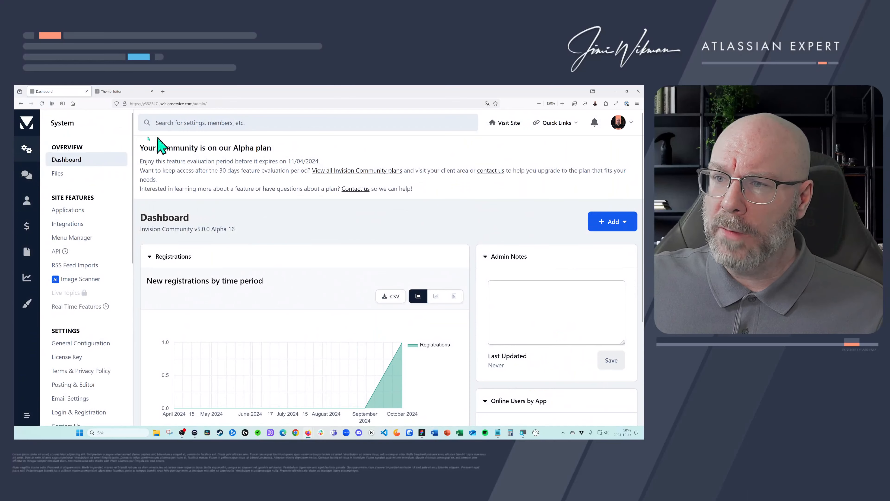
click(24, 155)
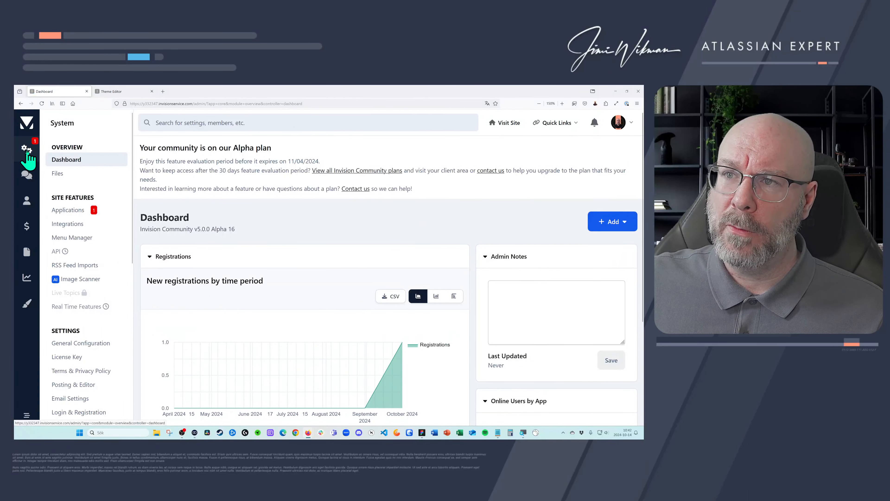
click(79, 210)
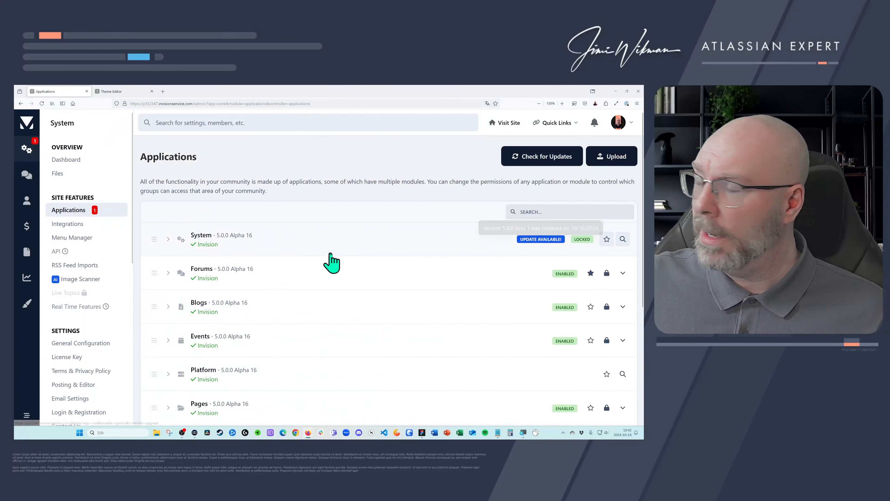
scroll(326, 263, down, 3)
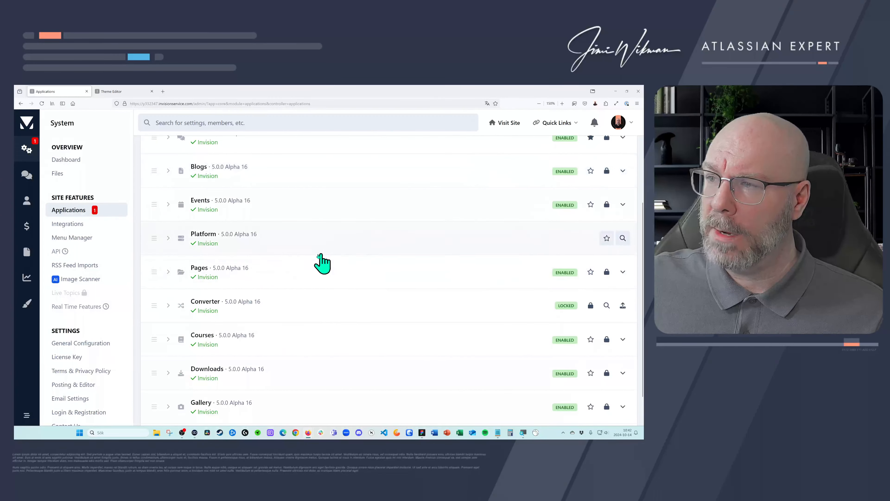
click(591, 273)
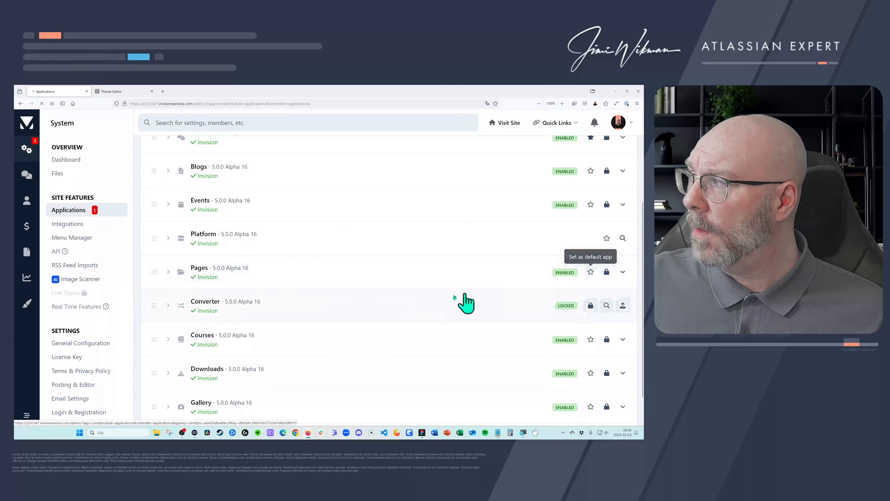
click(142, 93)
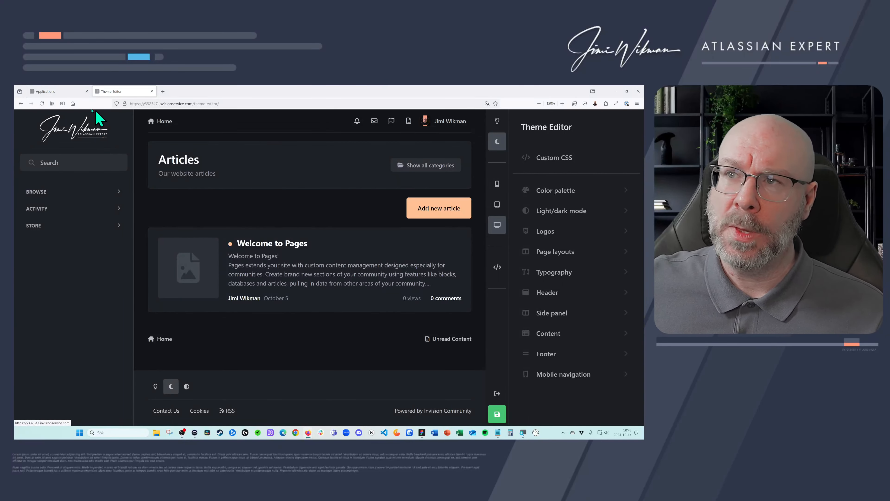
Start a new page named Home in the admin Pages section and look over its title and meta tag fields
click(75, 92)
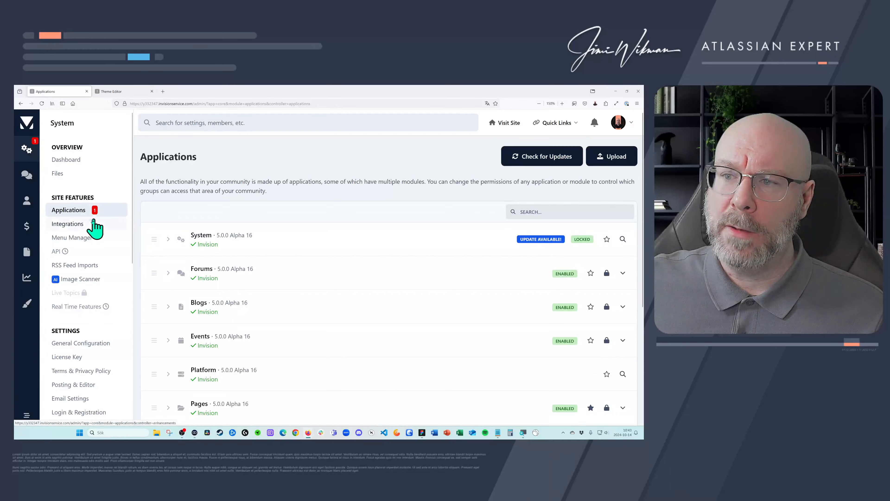
mouse_move(29, 285)
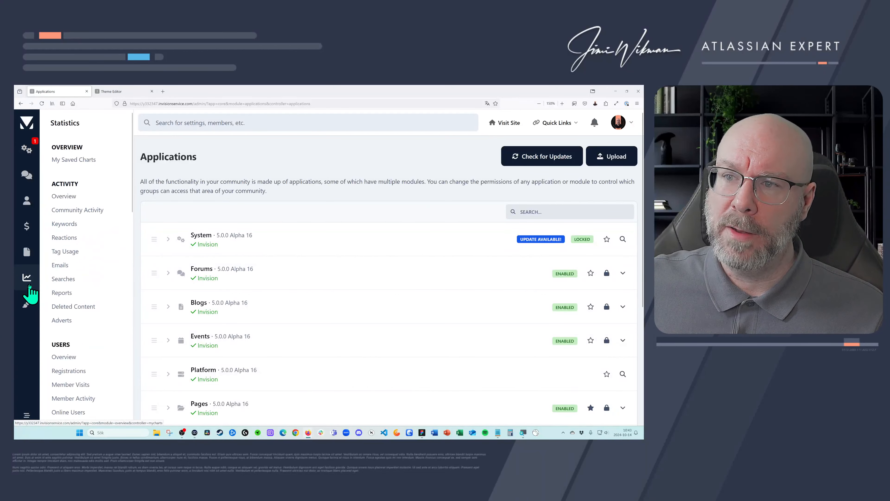
mouse_move(26, 254)
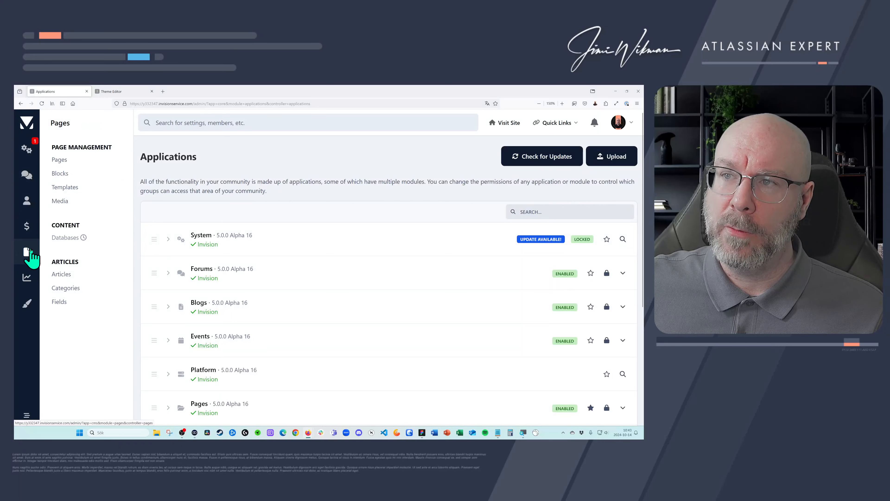
click(69, 163)
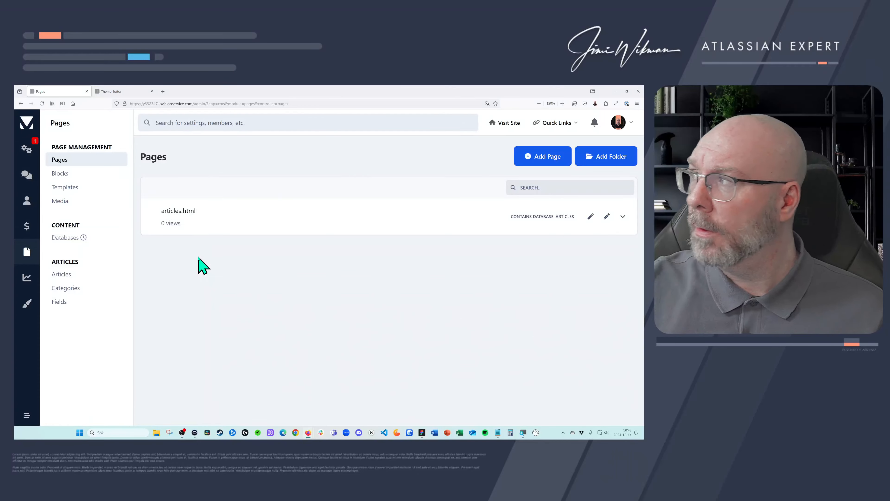
click(526, 158)
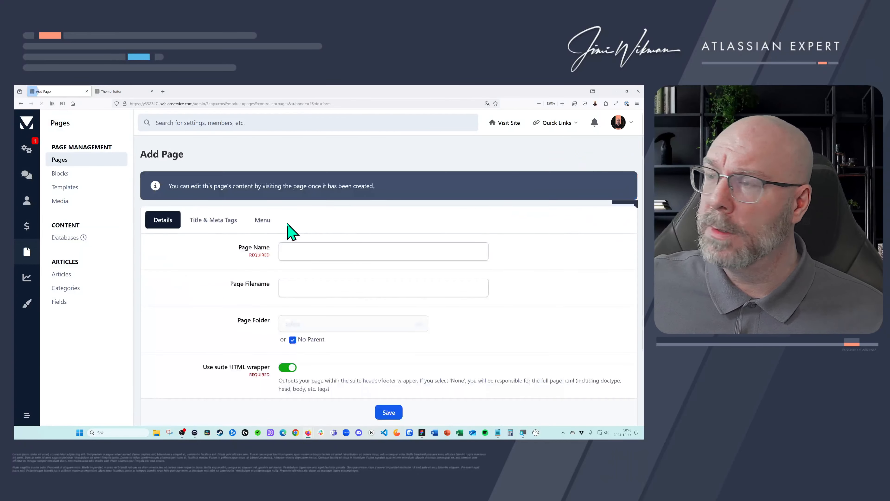
click(313, 246)
text(Home)
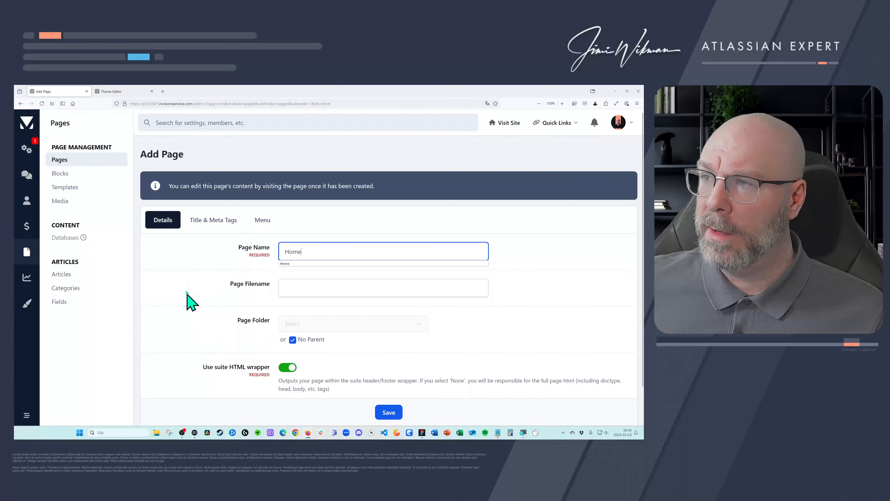
click(209, 227)
click(297, 250)
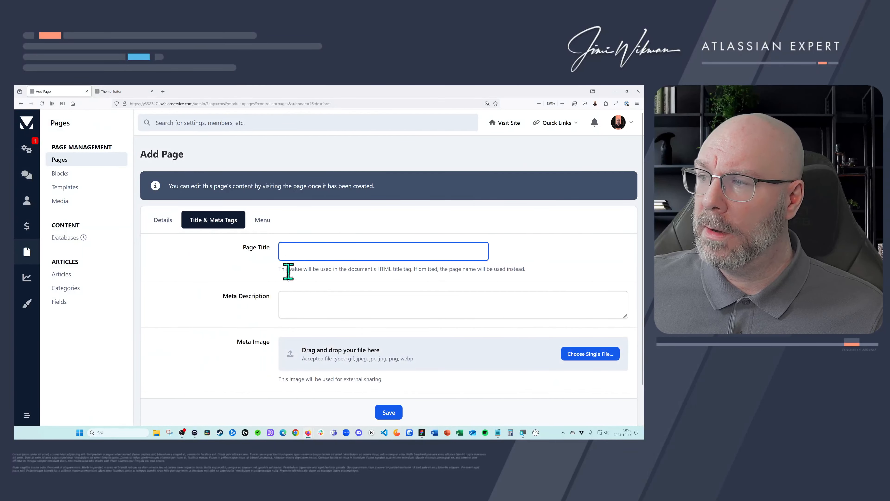
click(292, 302)
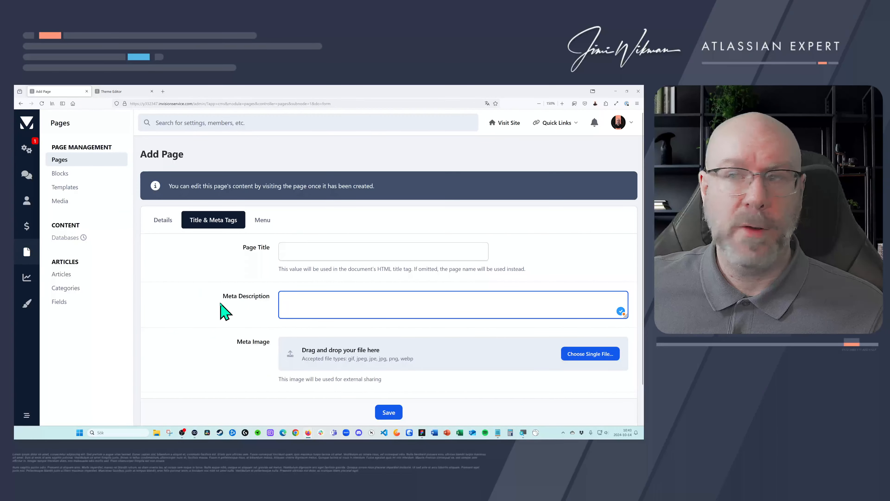
Save the Home page with a front navigation menu entry and grant all member groups permission to view it
click(264, 221)
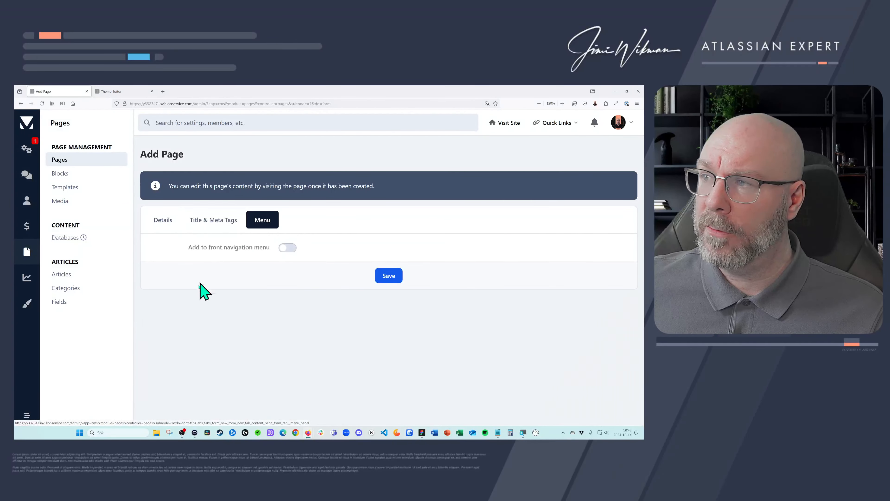
click(285, 248)
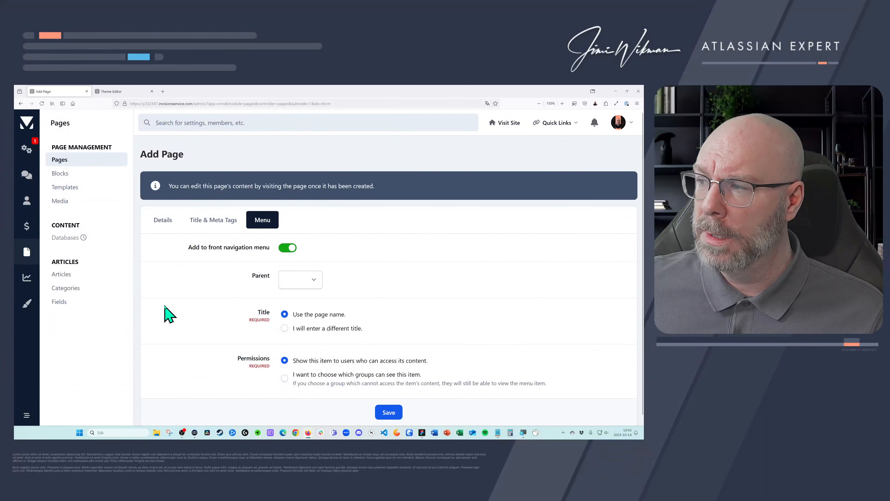
click(389, 406)
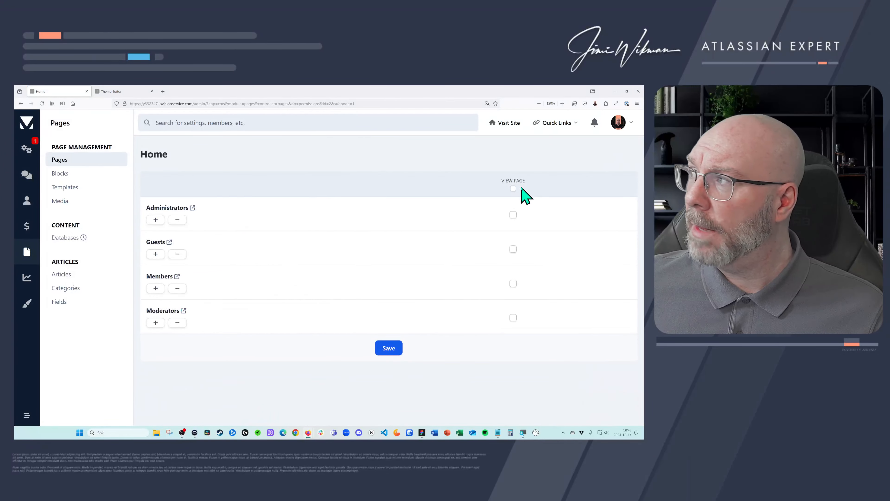
click(514, 189)
click(391, 349)
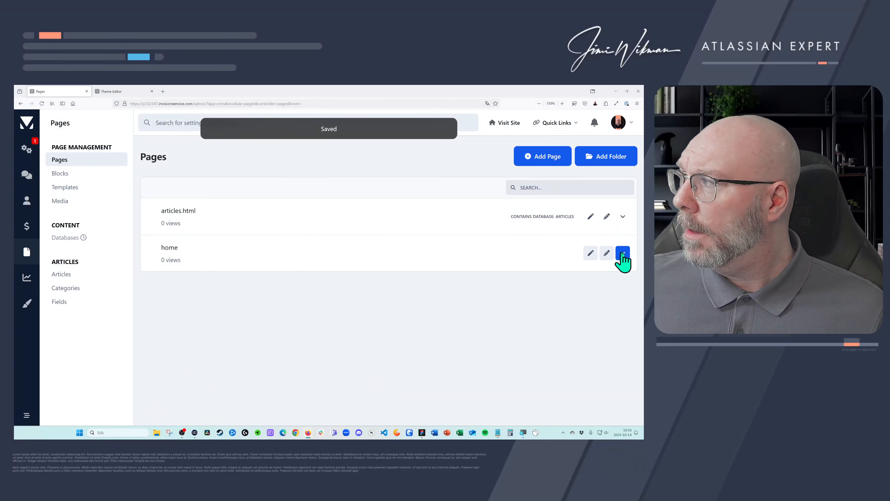
Make the home page the default page for its folder and check it in the Theme Editor preview
click(623, 253)
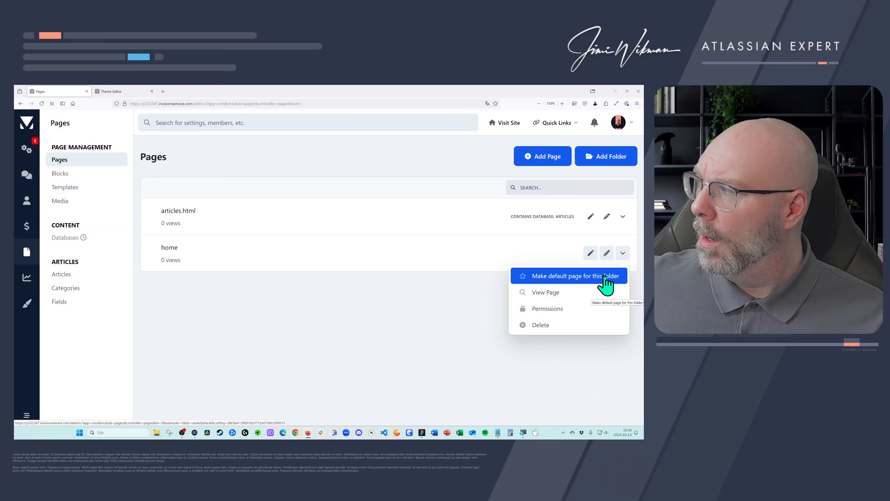
click(562, 276)
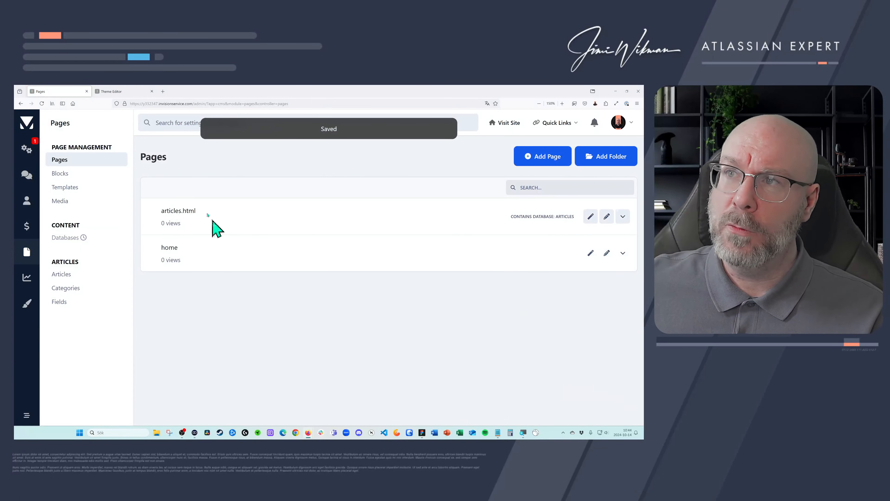
click(119, 91)
click(162, 122)
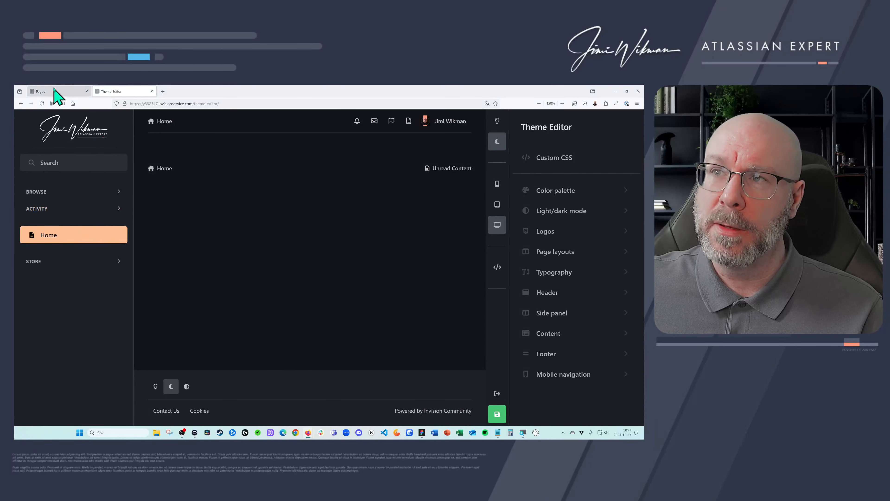
Open the Menu Manager in the admin panel and move the Home item to the first position, above Browse
click(62, 91)
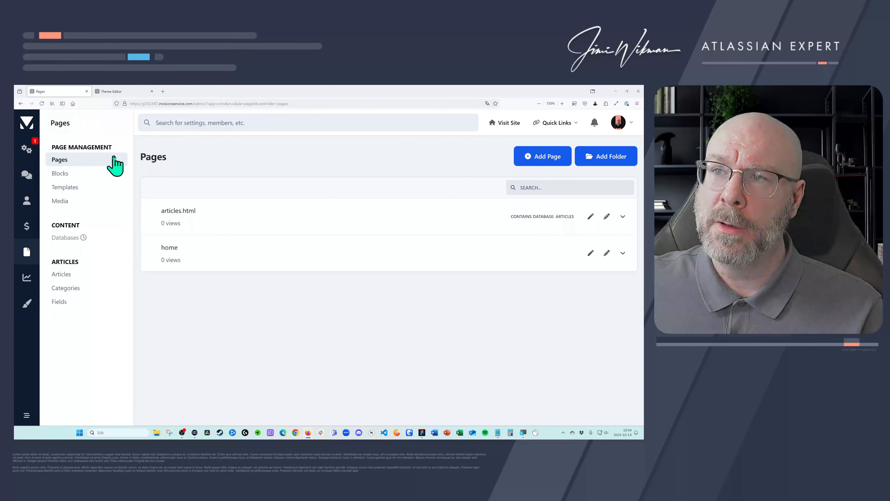
mouse_move(27, 149)
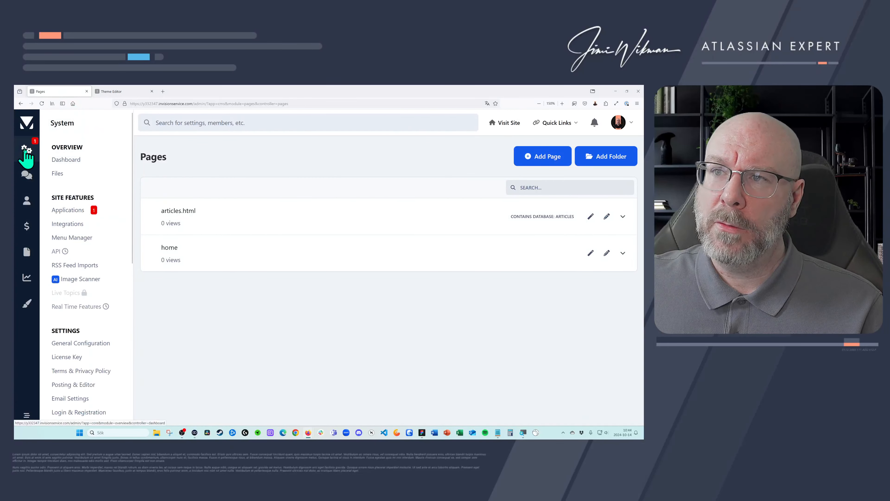
click(83, 240)
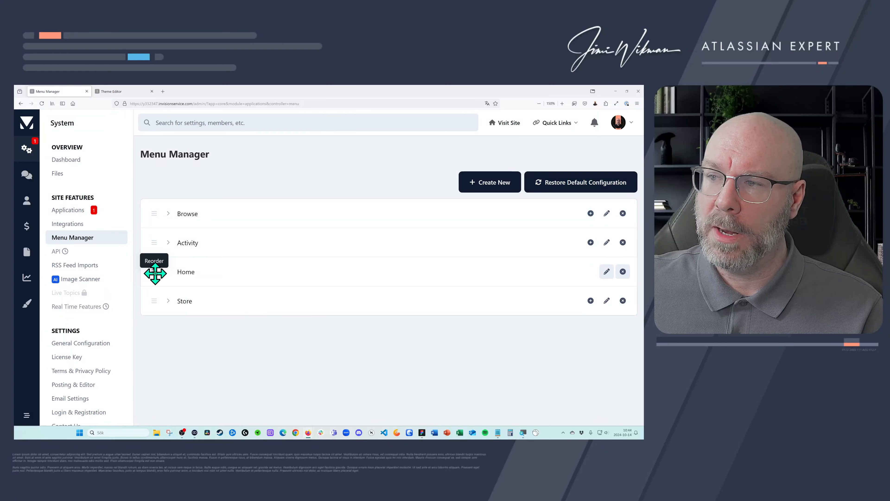
drag(154, 272, 156, 196)
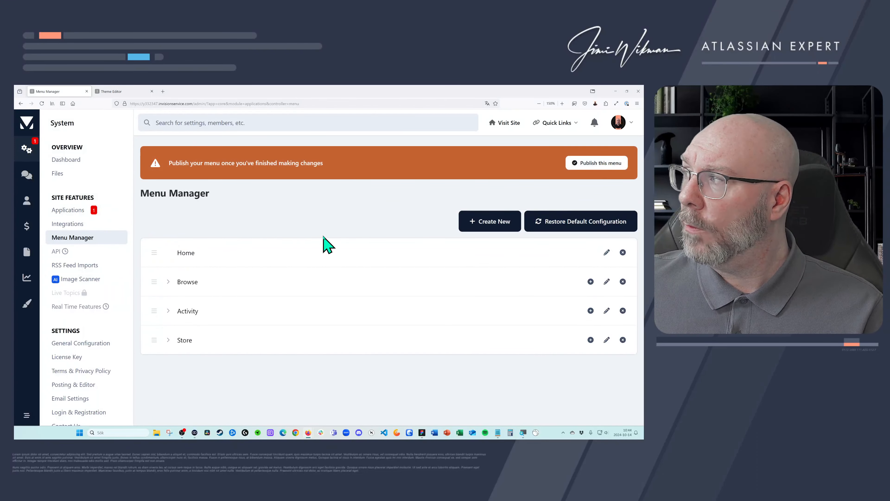
Review the Home menu item's settings, give it the plain house icon found by searching "hou", and save the item
click(607, 252)
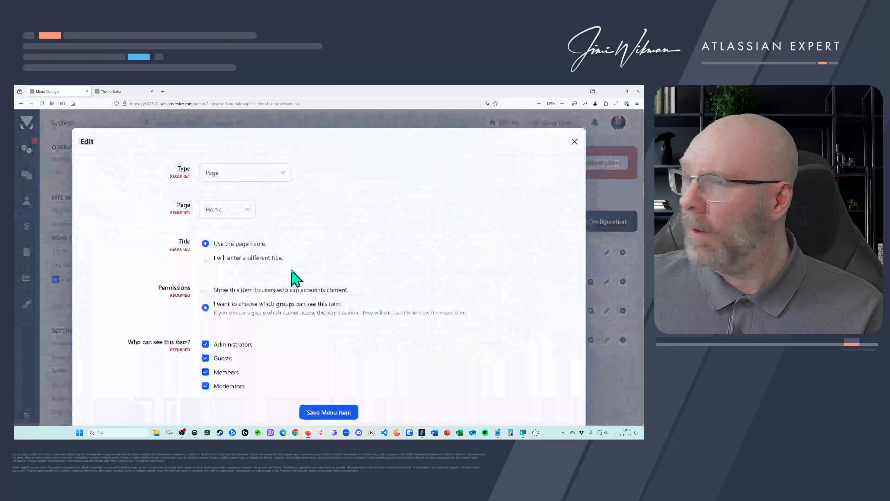
scroll(139, 248, down, 3)
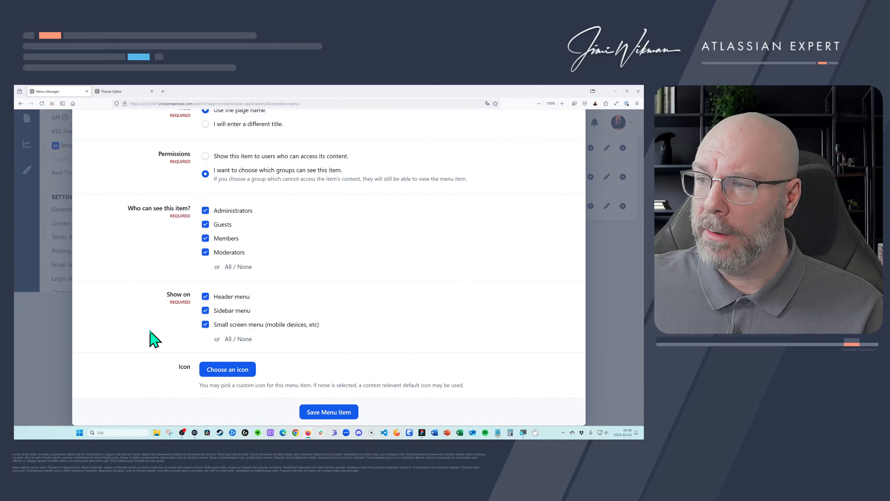
scroll(119, 240, up, 1)
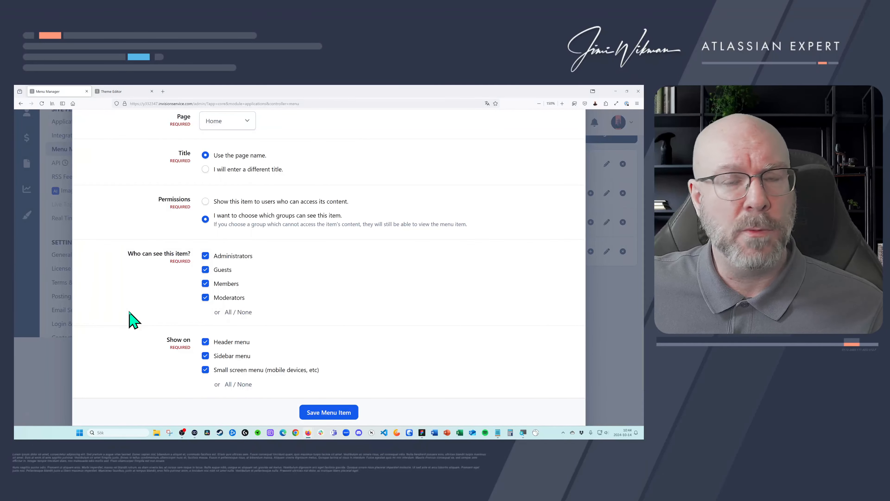
scroll(142, 293, down, 1)
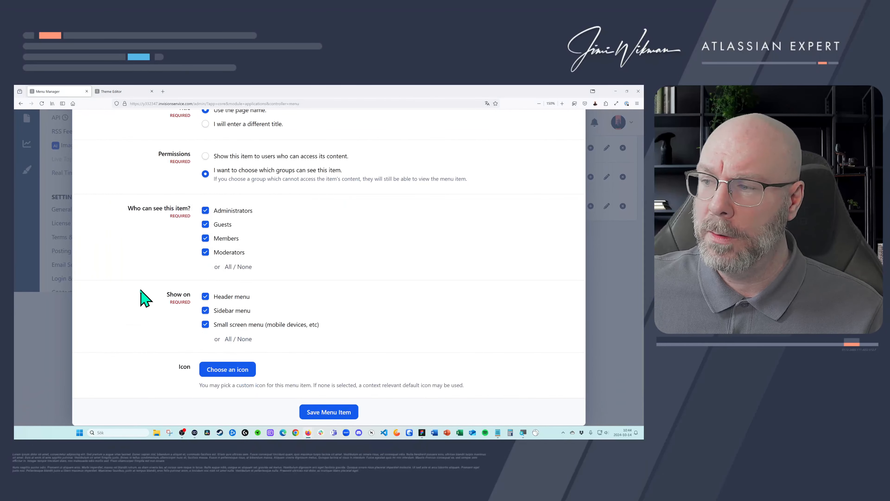
click(219, 370)
click(135, 155)
text(h)
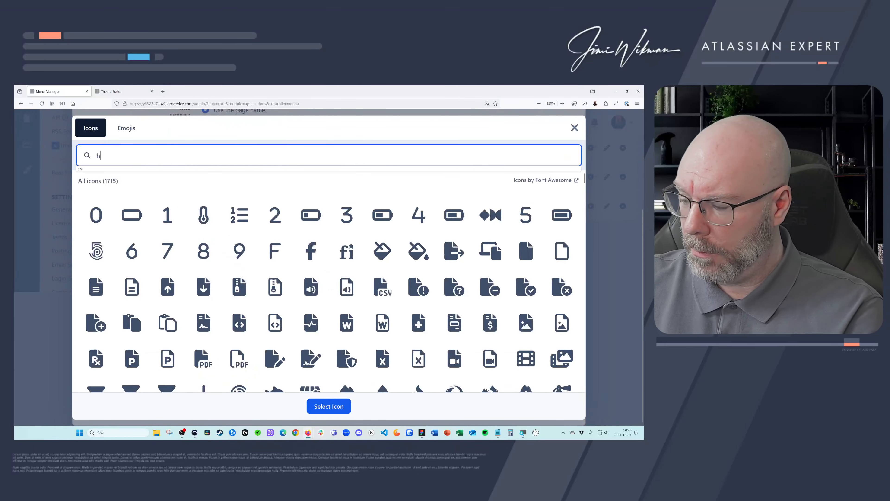
text(o)
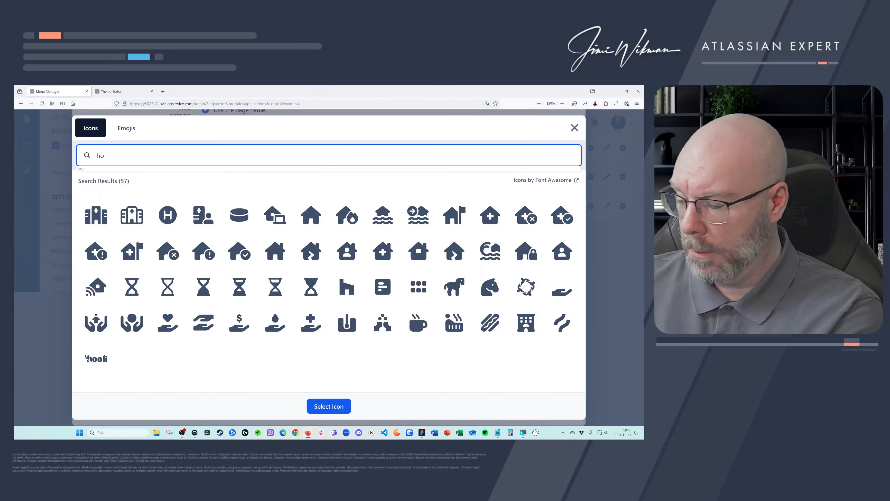
text(u)
click(136, 214)
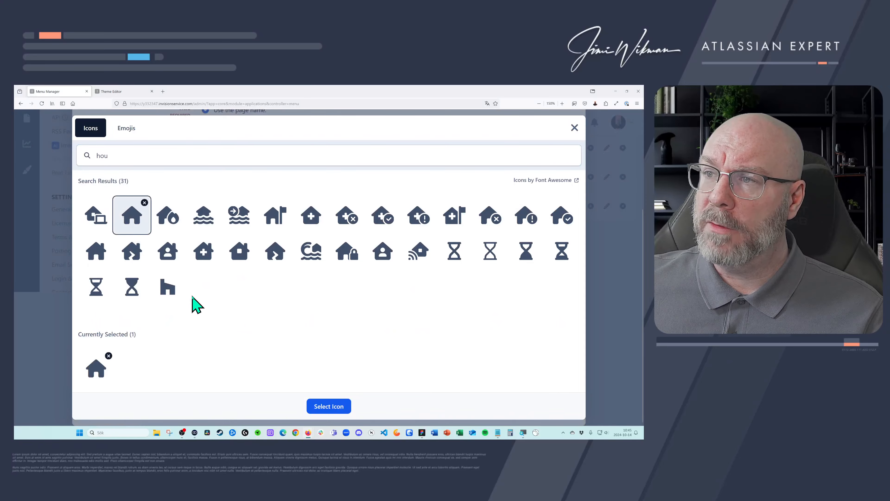
click(329, 407)
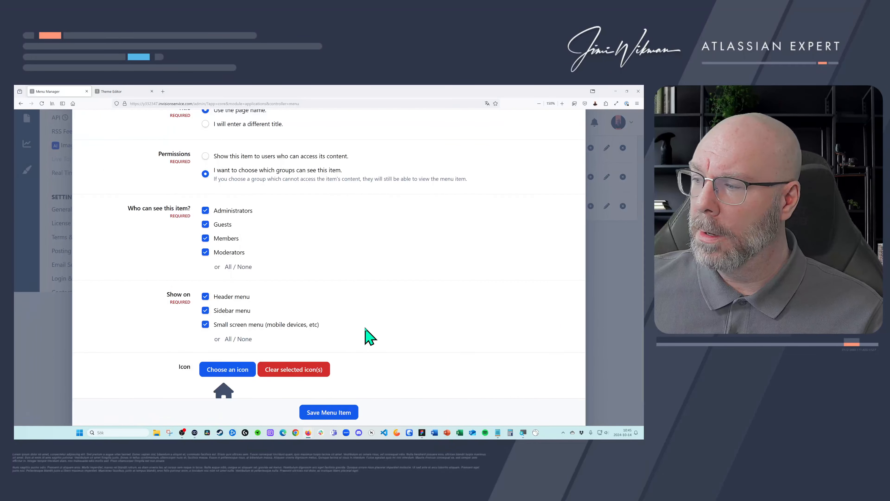
click(341, 411)
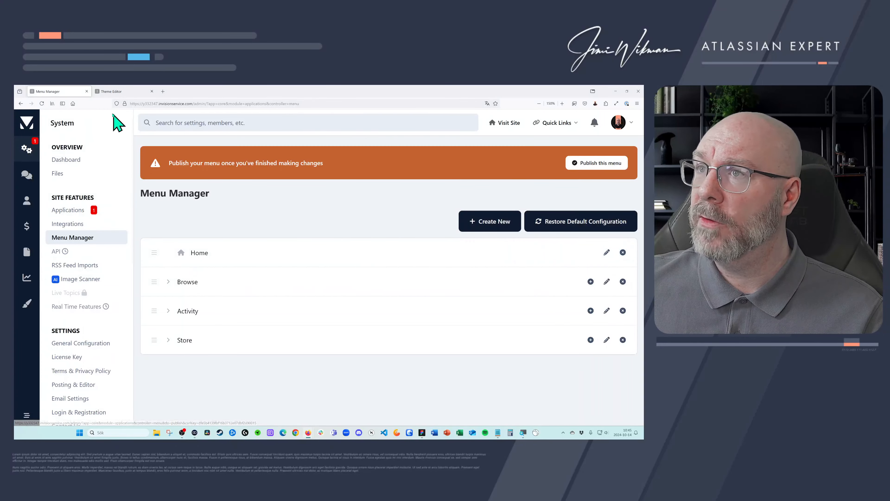
Publish the rearranged menu and check the Home item in the Theme Editor preview
click(111, 91)
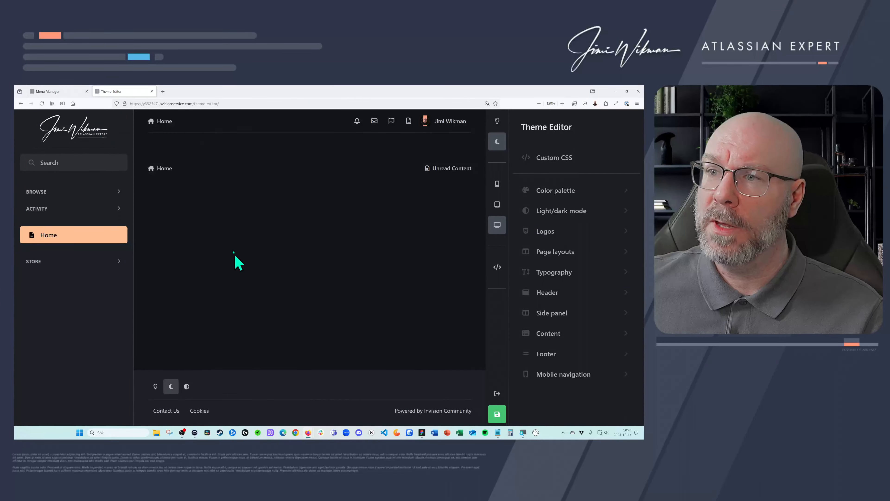
click(53, 92)
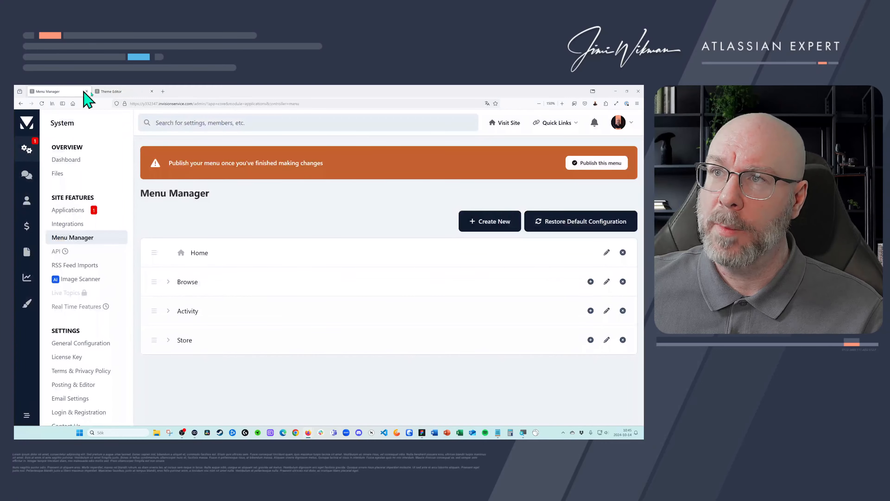
click(600, 163)
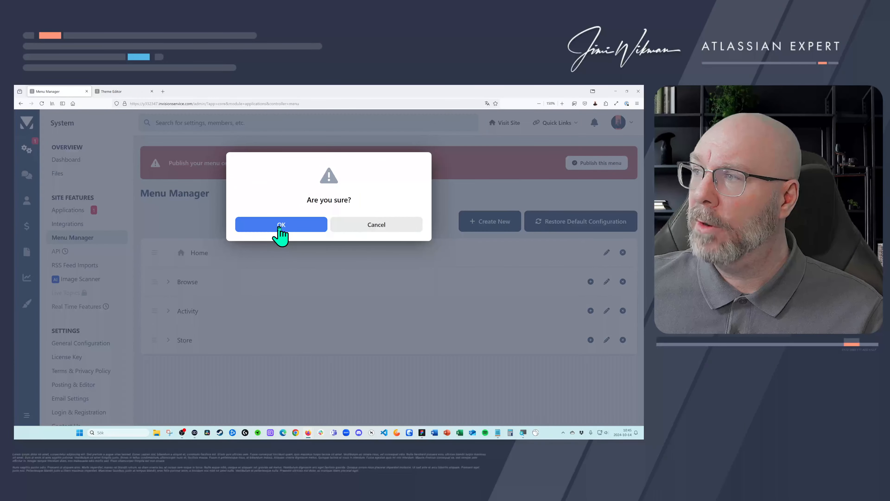
click(280, 226)
click(121, 92)
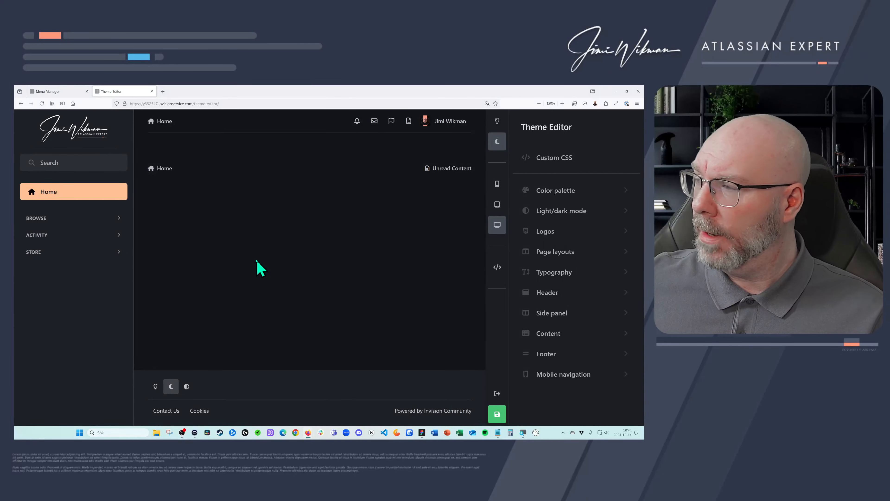
Close the Theme Editor on the new site and on the finished example site brought in from another window
click(497, 393)
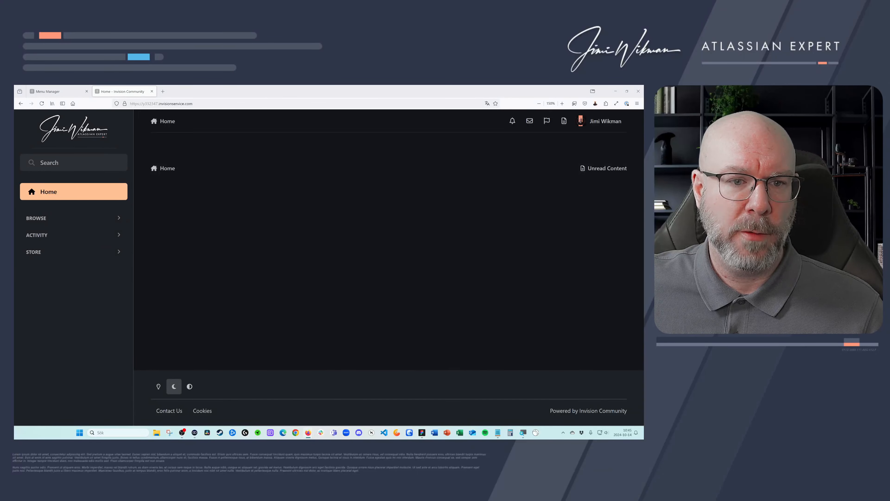
drag(140, 186, 195, 92)
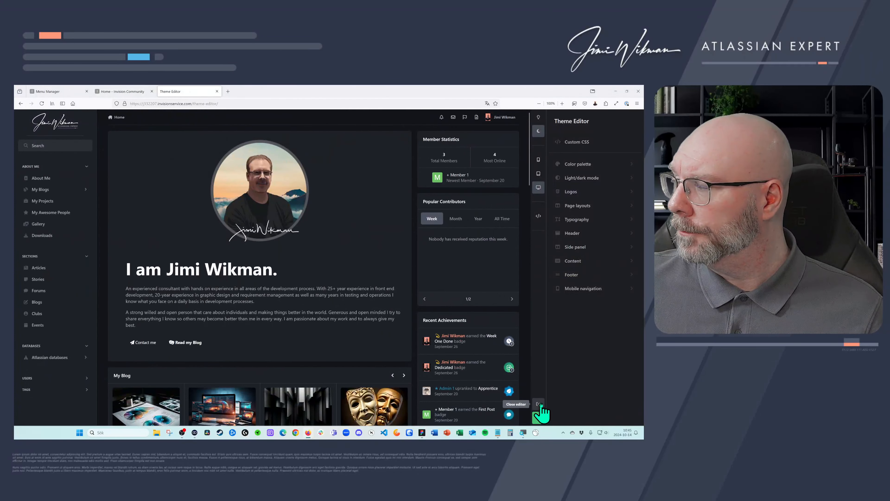
click(539, 418)
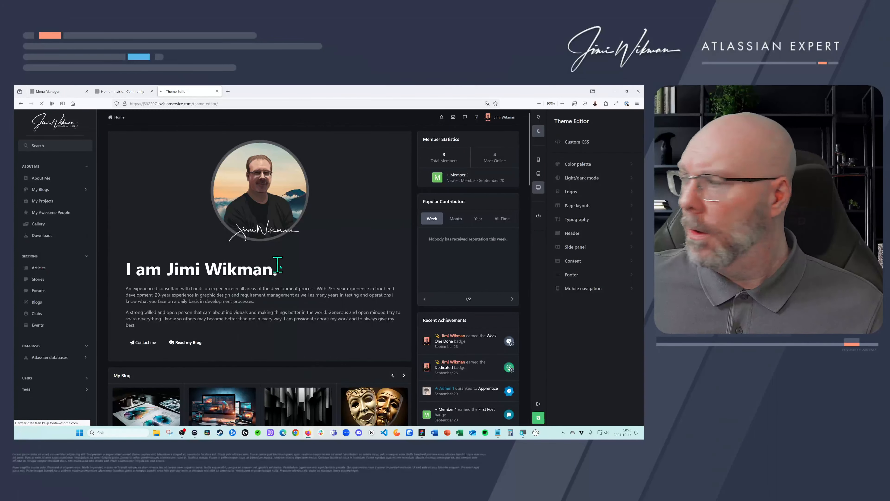
Examine the example site's home page full screen, from the intro and blog carousel through events, stories, topics, clubs and articles to the gallery
scroll(252, 247, down, 2)
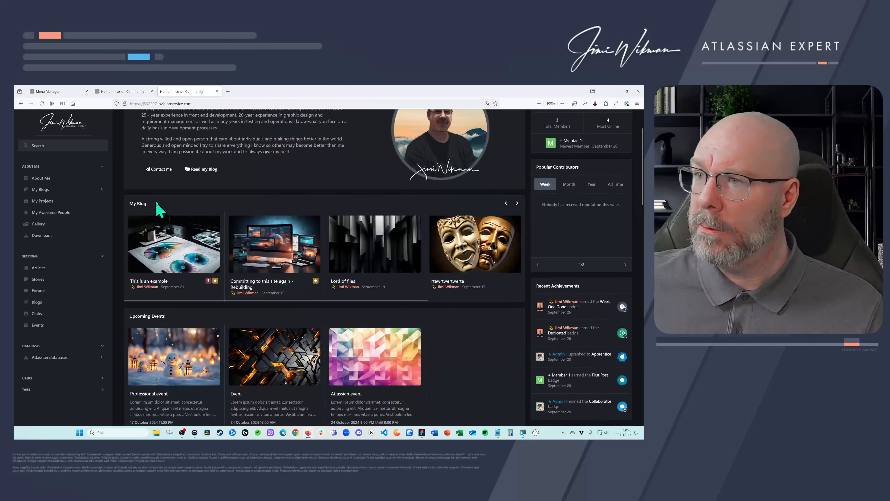
scroll(155, 203, up, 2)
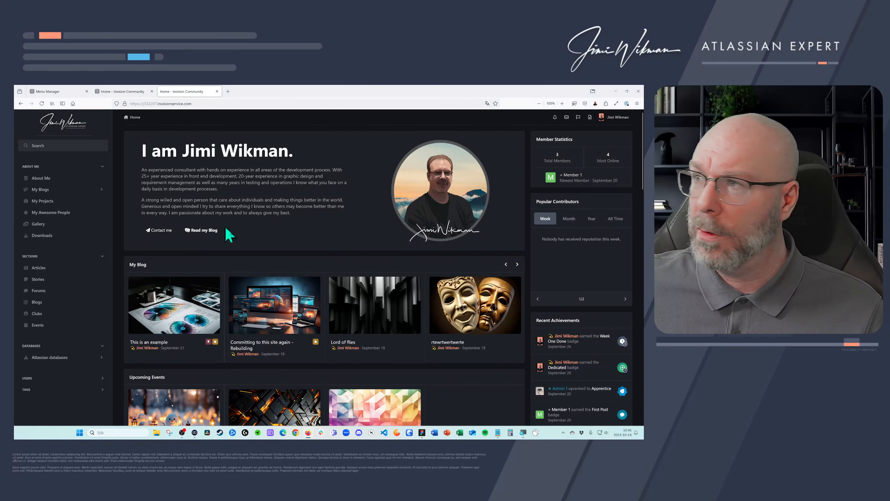
click(616, 103)
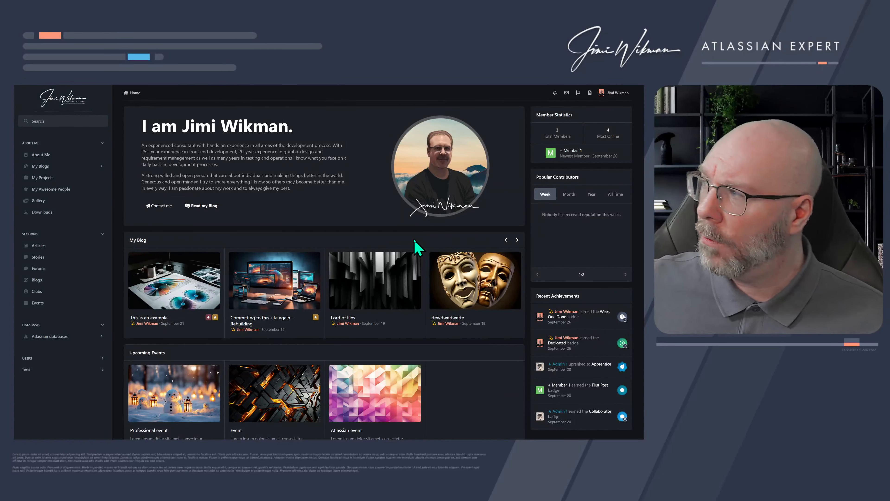
scroll(426, 300, right, 3)
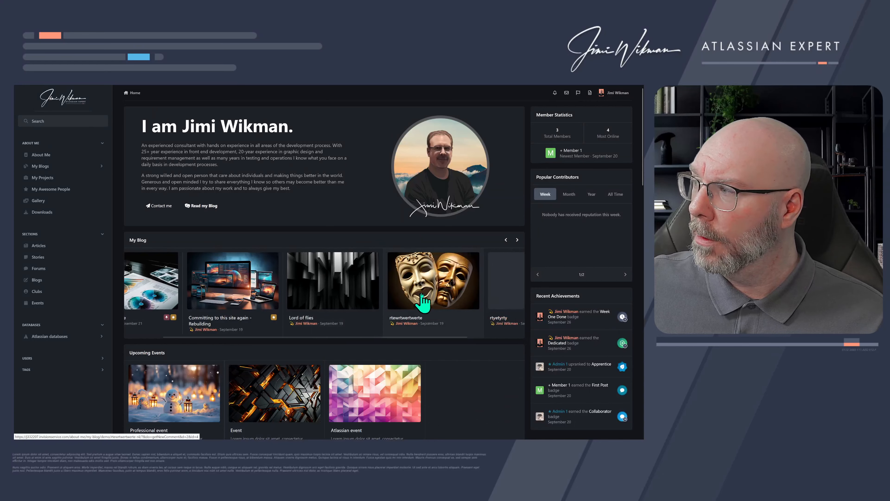
scroll(420, 305, left, 3)
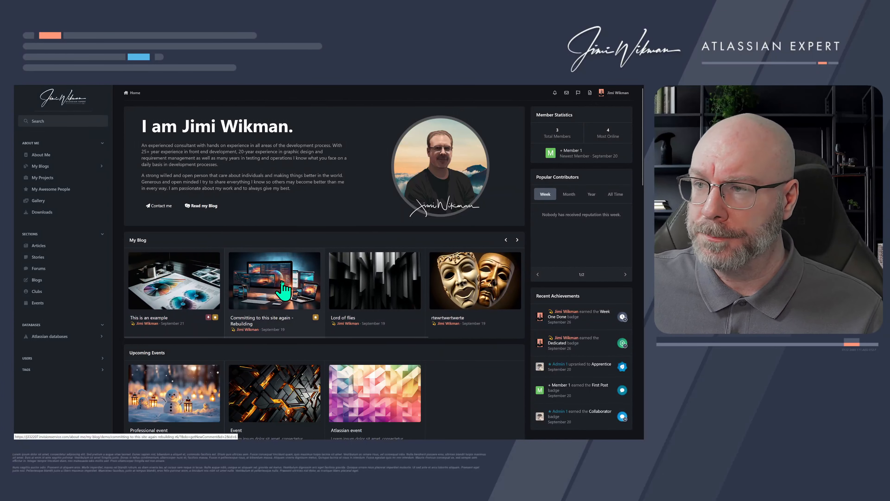
scroll(282, 291, down, 3)
scroll(260, 298, down, 3)
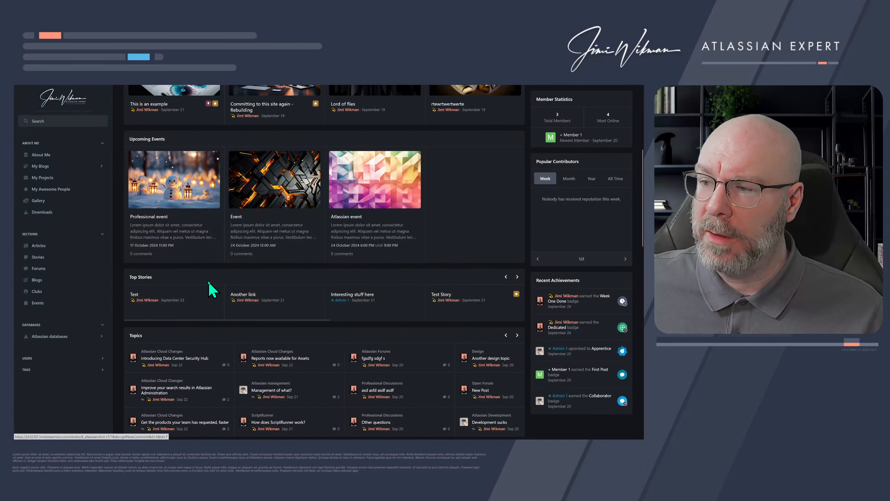
scroll(213, 289, down, 2)
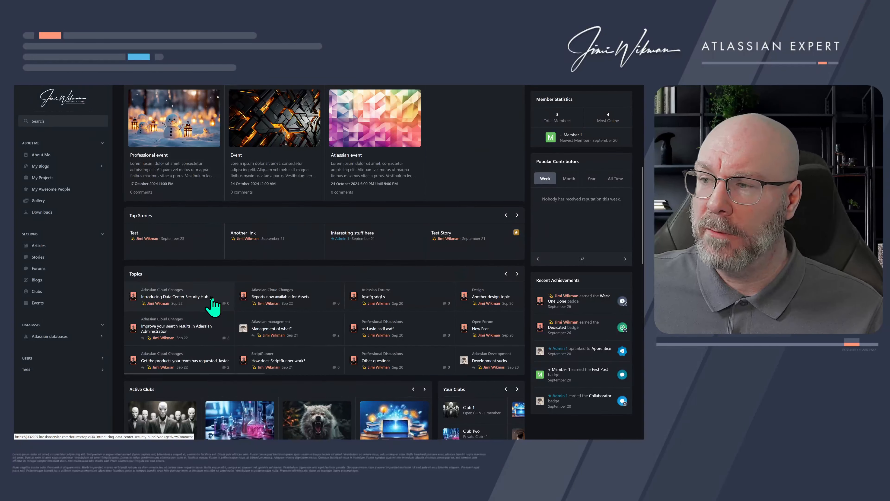
scroll(211, 302, down, 4)
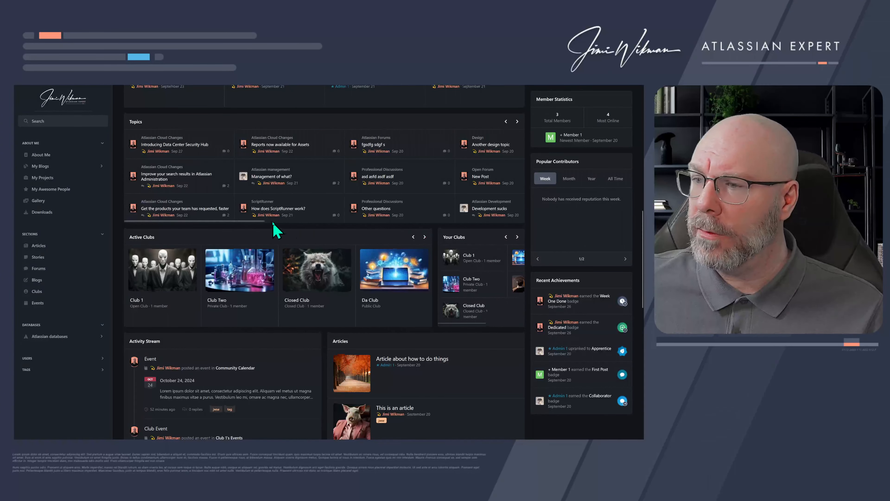
scroll(274, 231, down, 5)
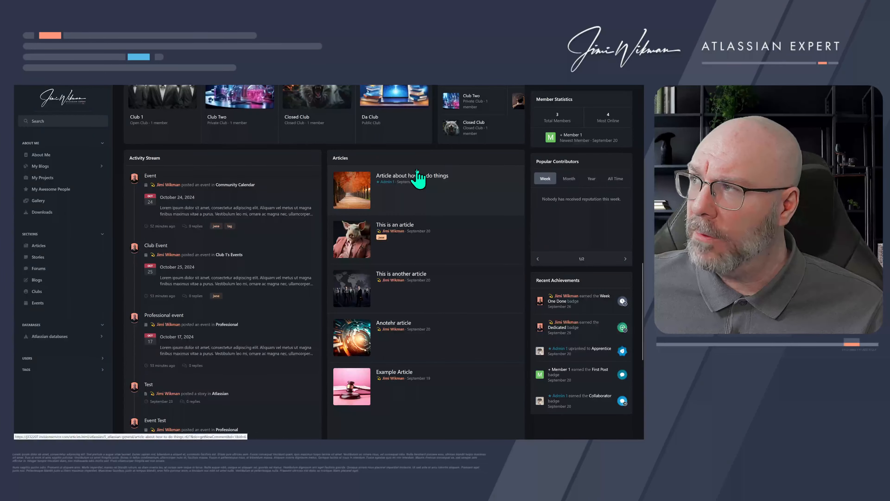
scroll(455, 251, down, 7)
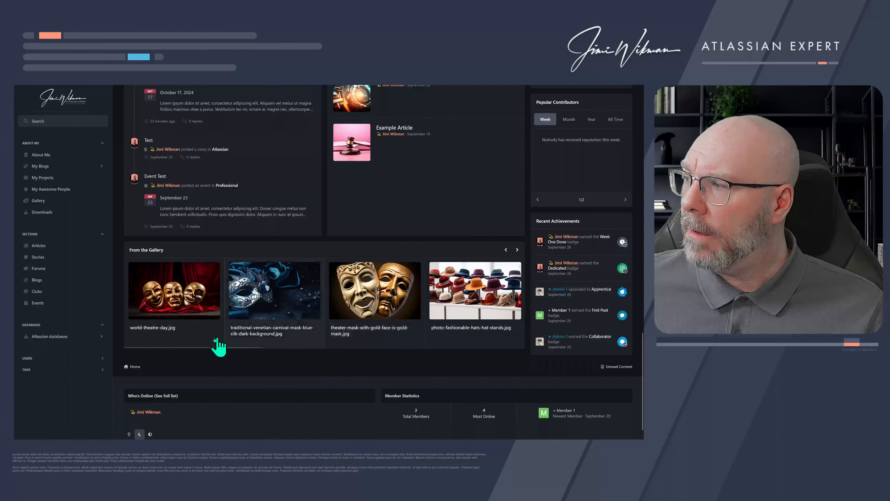
scroll(203, 333, down, 1)
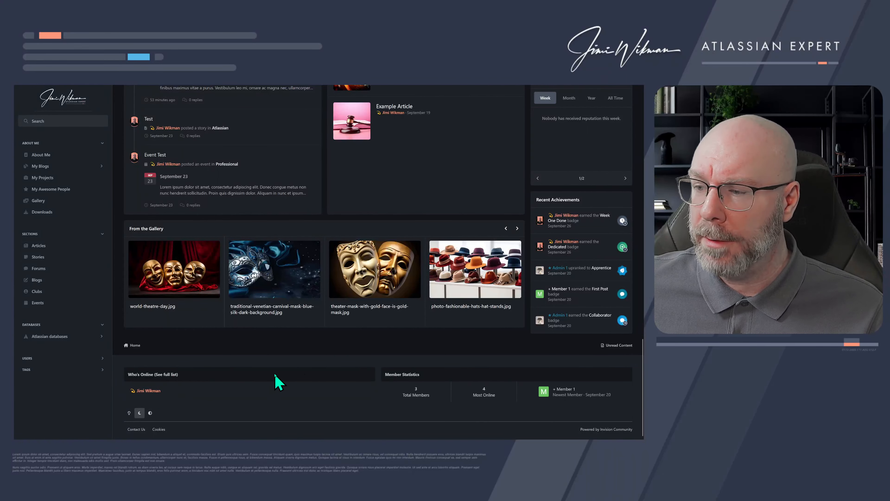
Look over the example home page's whole layout again and open the "Committing to this site again - Rebuilding" blog entry
scroll(272, 358, up, 15)
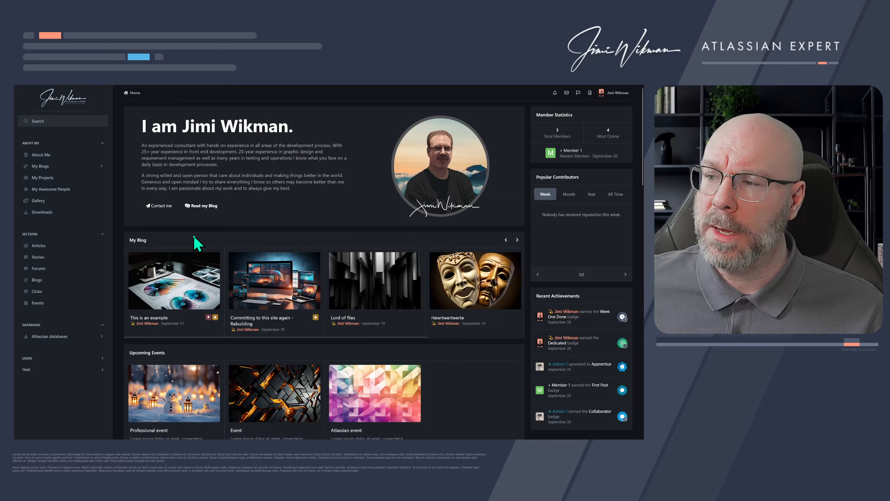
scroll(195, 243, down, 15)
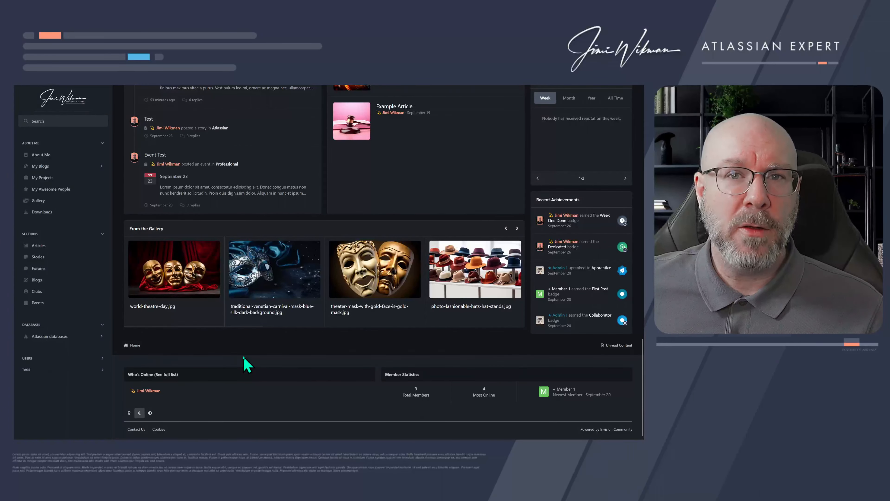
scroll(248, 362, up, 10)
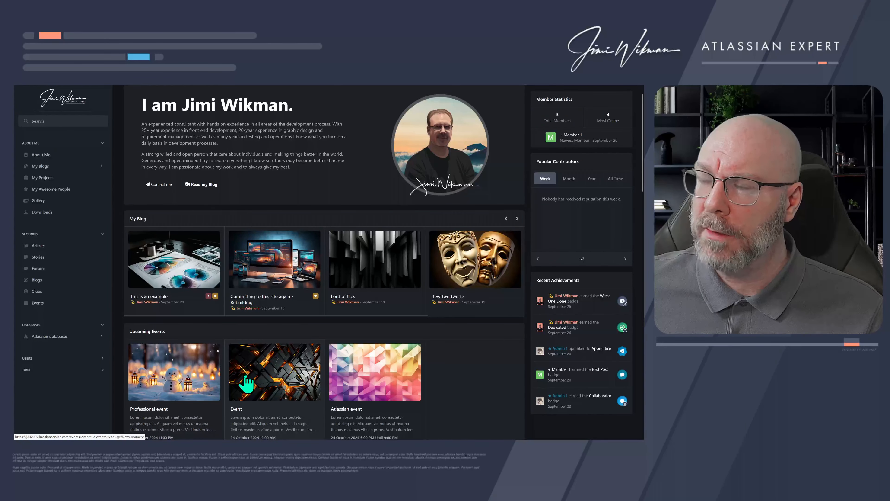
click(251, 272)
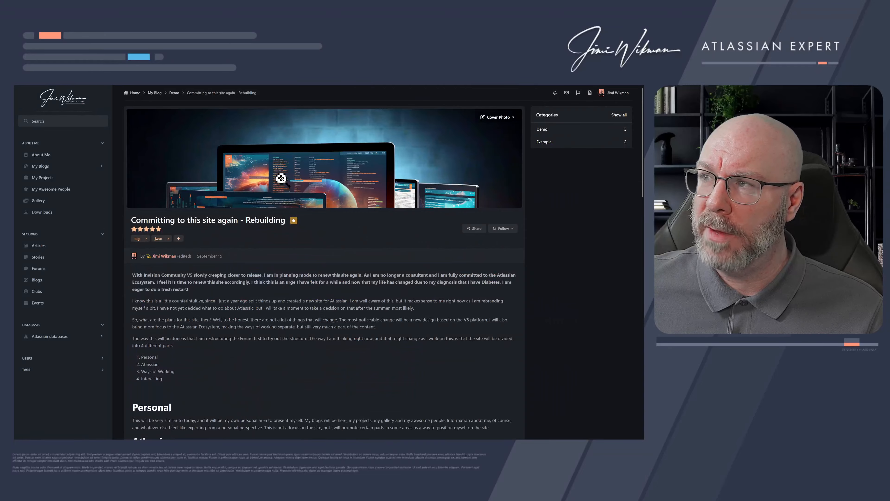
Read through the "Committing to this site again - Rebuilding" blog entry and return to the example site's home page
scroll(199, 313, down, 5)
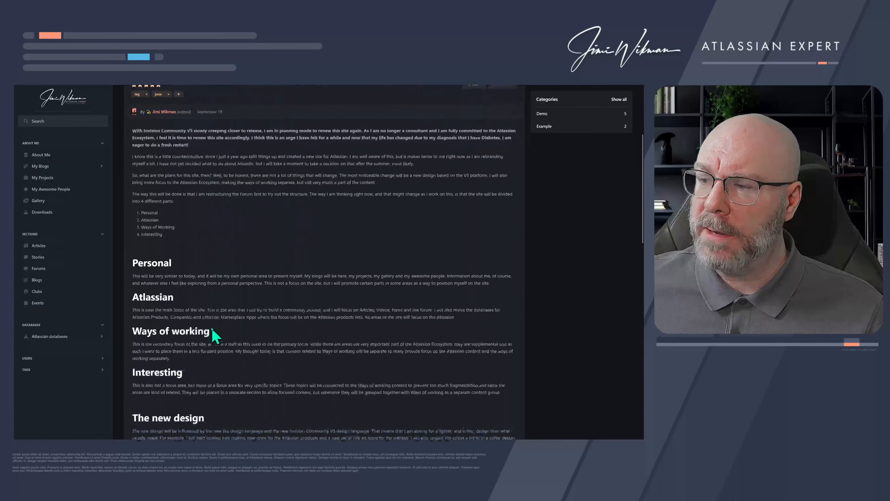
scroll(212, 330, down, 5)
scroll(209, 279, up, 10)
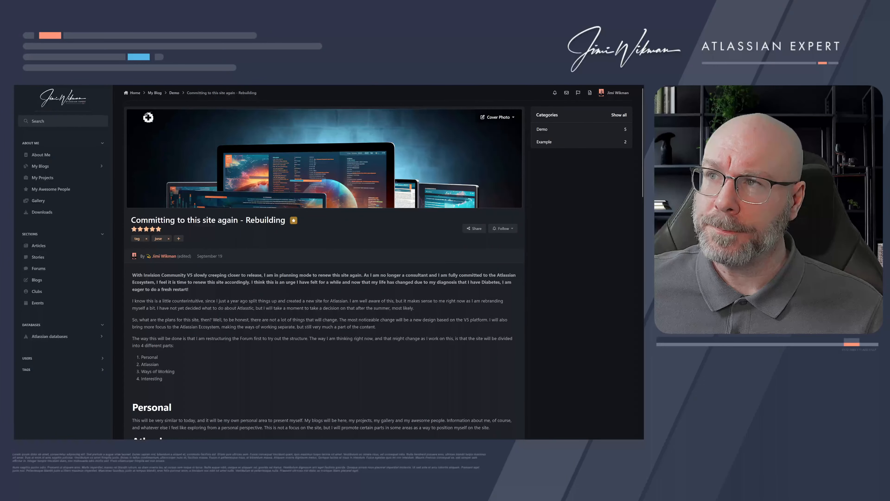
click(138, 94)
Switch back to the new site's admin area and open the list of databases for Pages
mouse_move(163, 92)
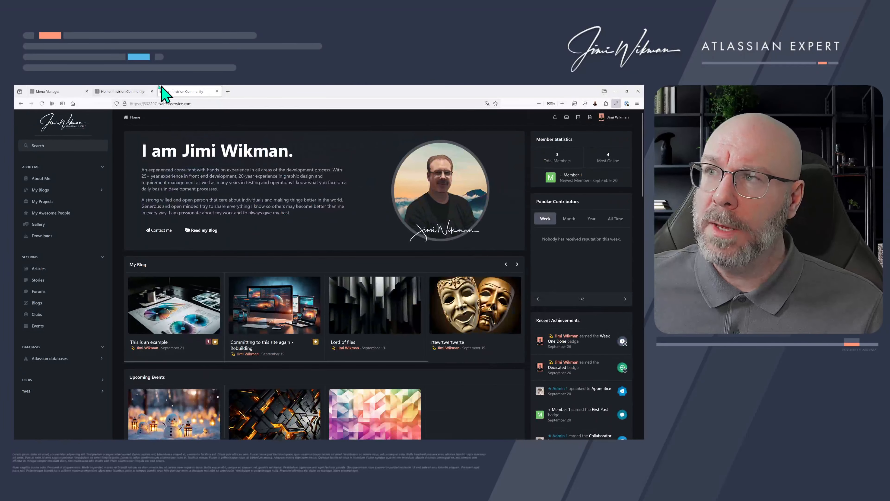
click(119, 92)
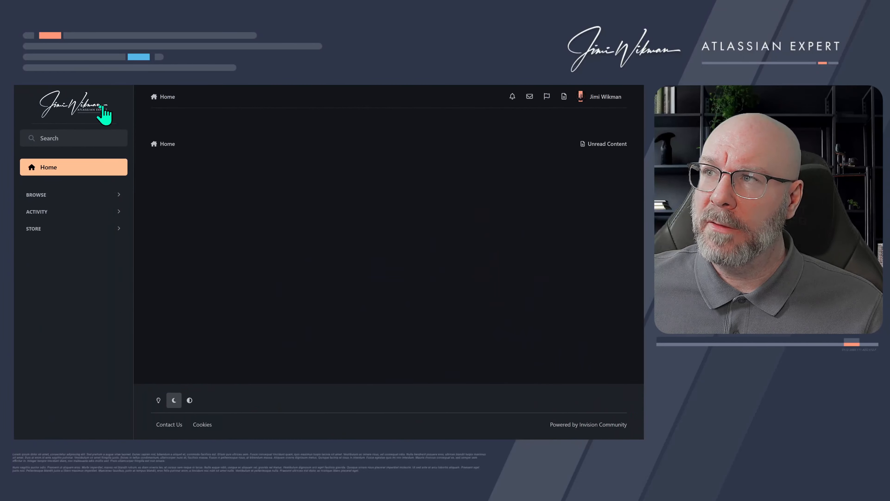
click(54, 92)
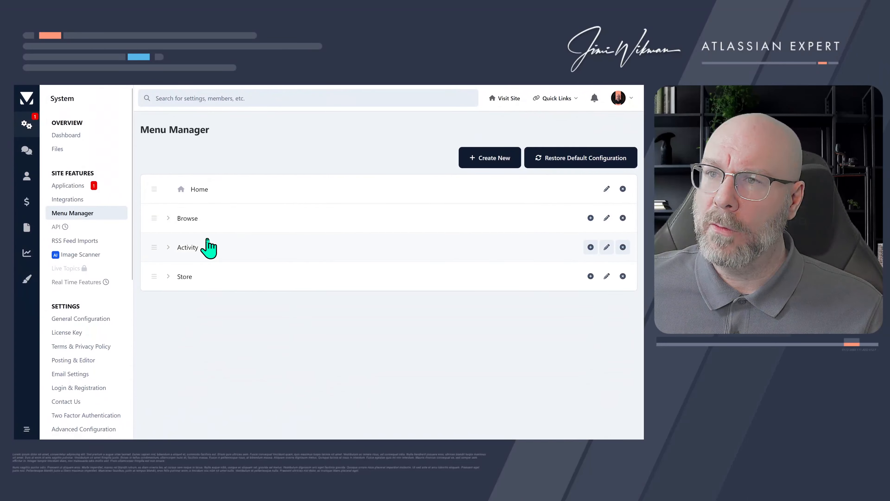
mouse_move(27, 231)
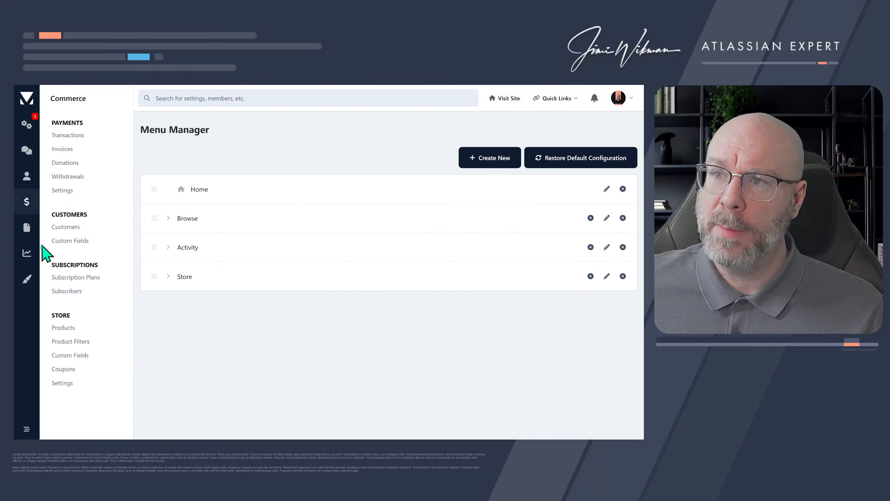
click(32, 233)
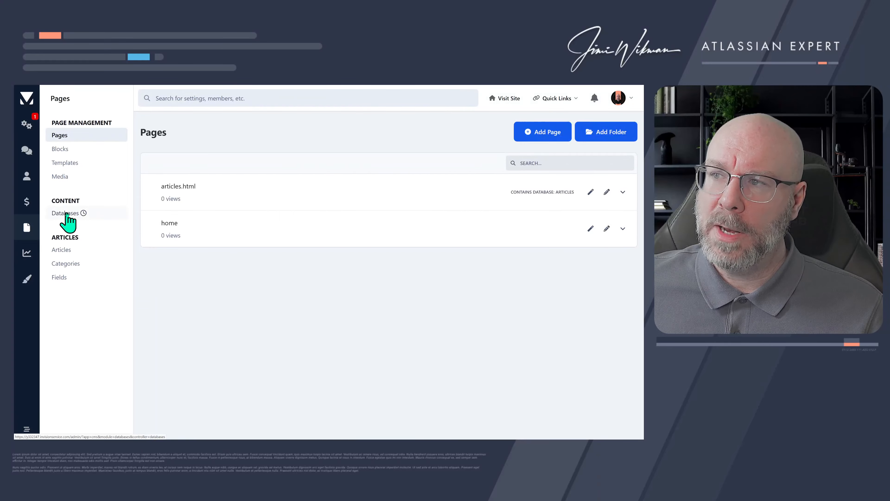
click(66, 215)
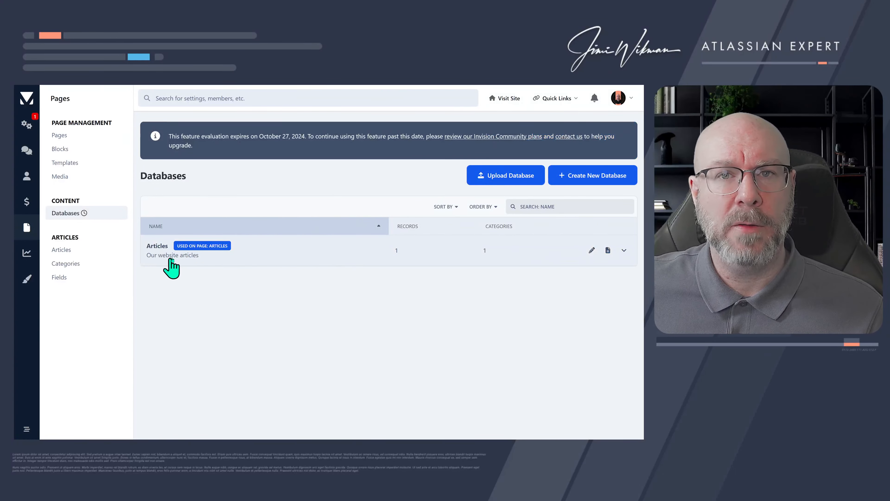
Start a new database named "My Blog" with the database key "my-blog", leaving the description empty
click(565, 190)
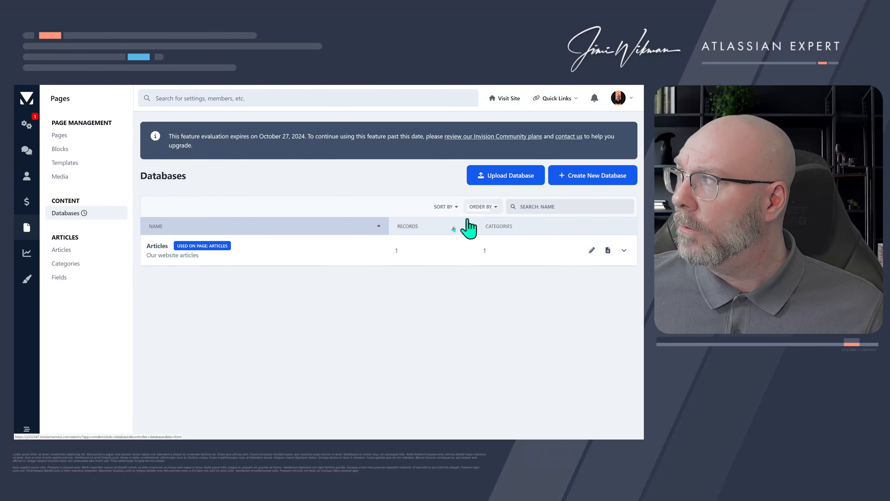
click(286, 236)
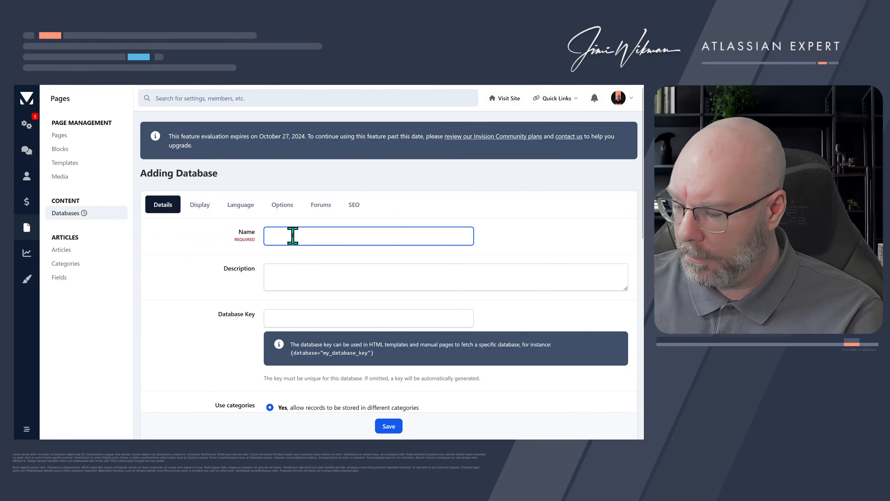
text(My Blog)
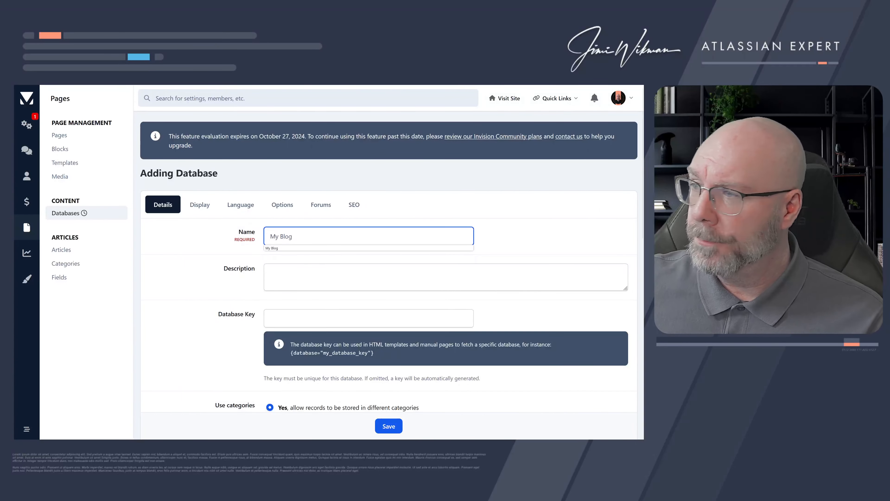
click(313, 272)
click(284, 318)
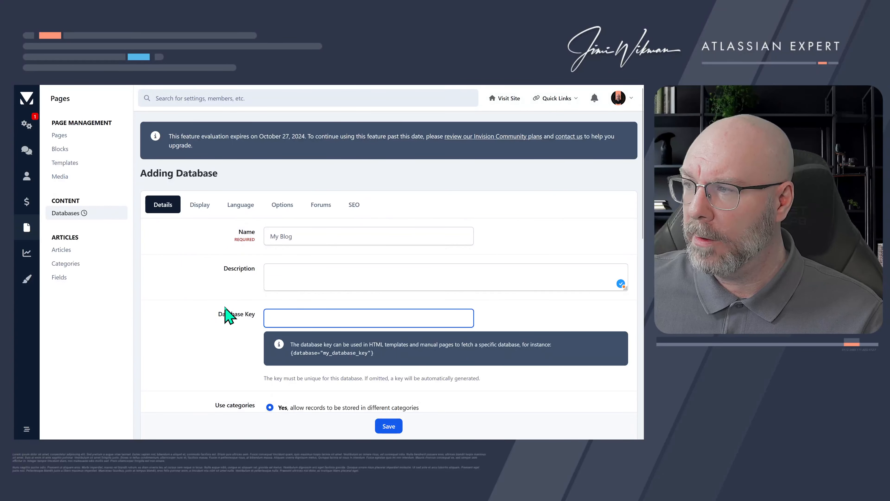
text(my-blog)
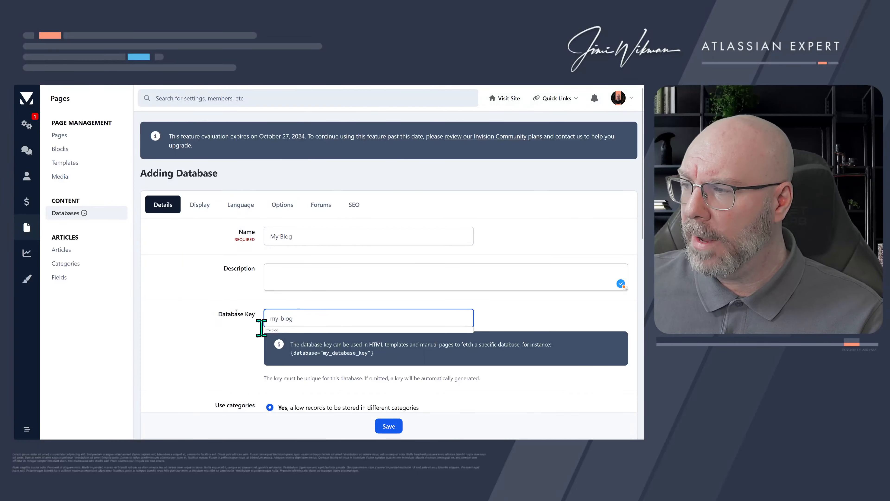
scroll(242, 286, down, 3)
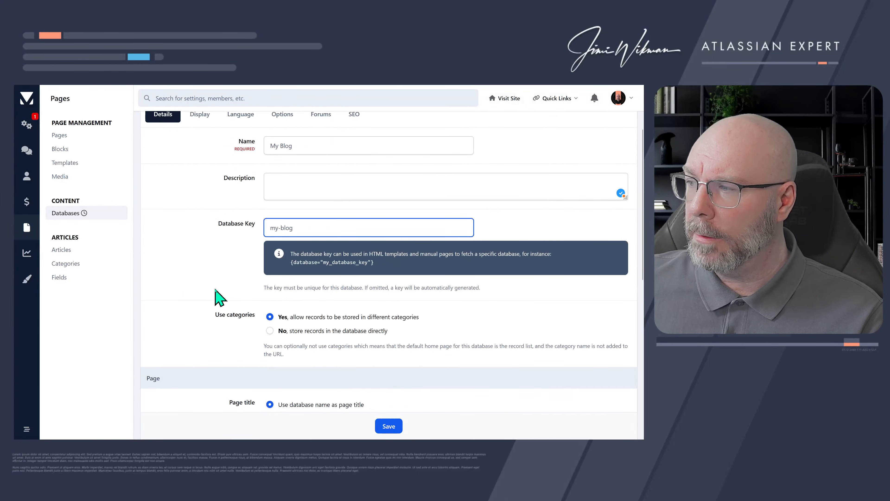
Review the new My Blog database's details, display and language settings
scroll(220, 297, down, 1)
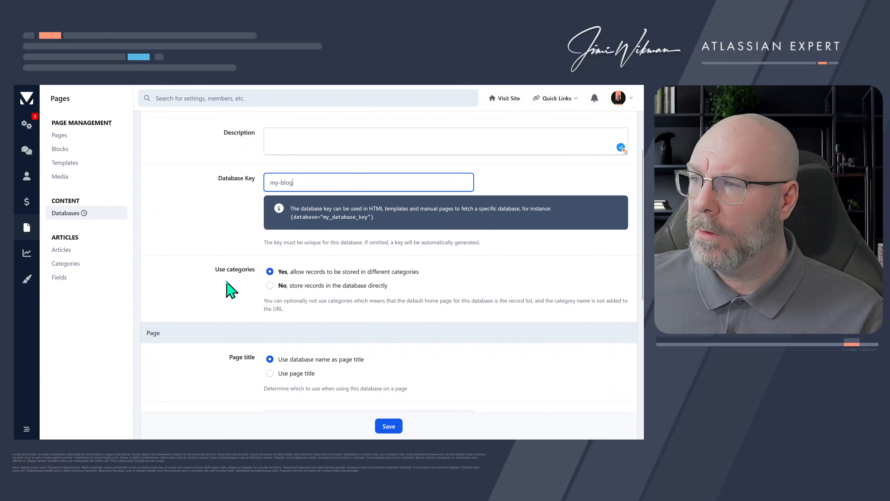
scroll(244, 331, down, 3)
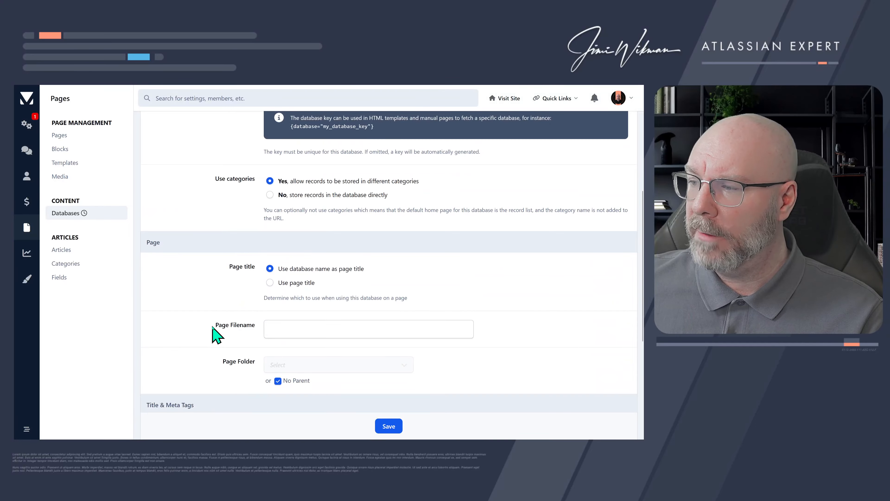
scroll(217, 335, down, 7)
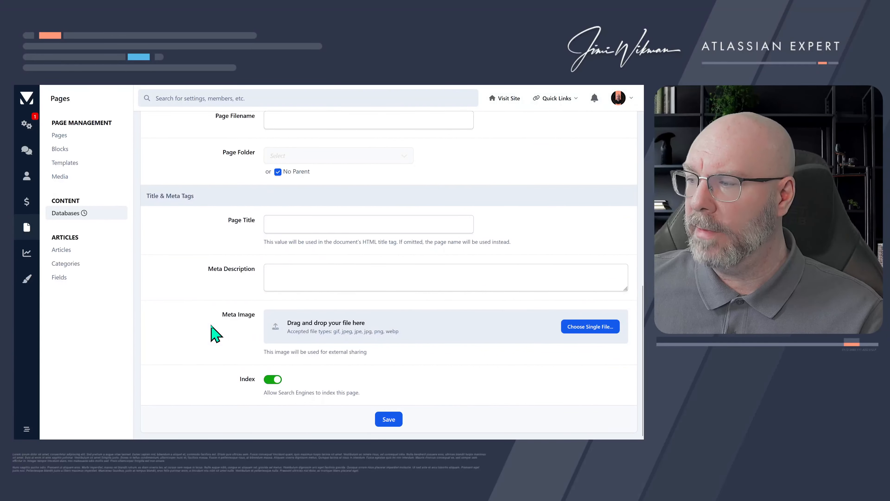
scroll(216, 333, up, 12)
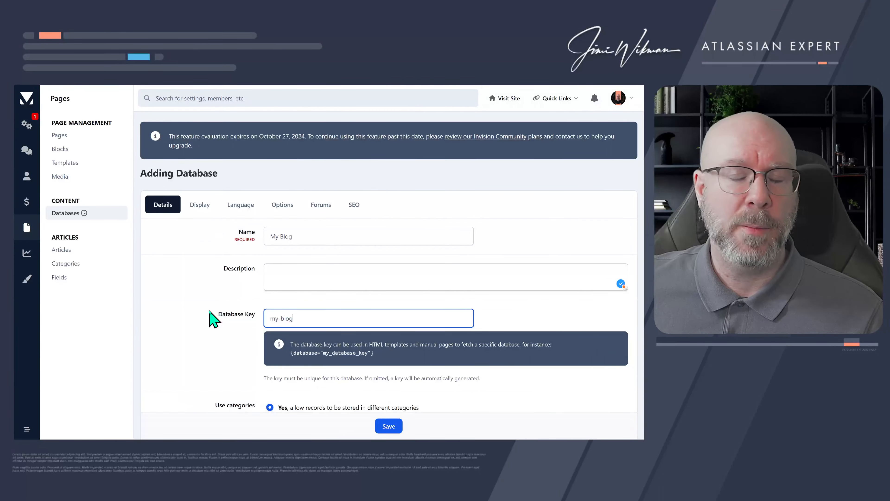
click(199, 208)
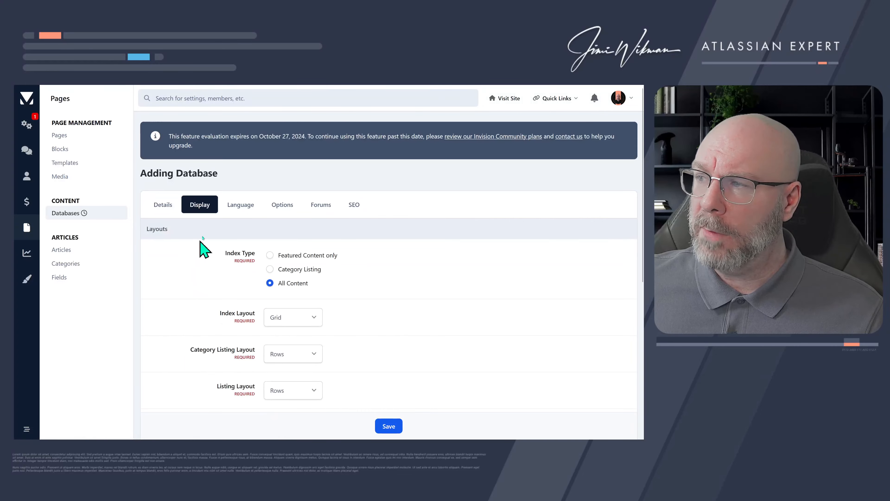
click(234, 210)
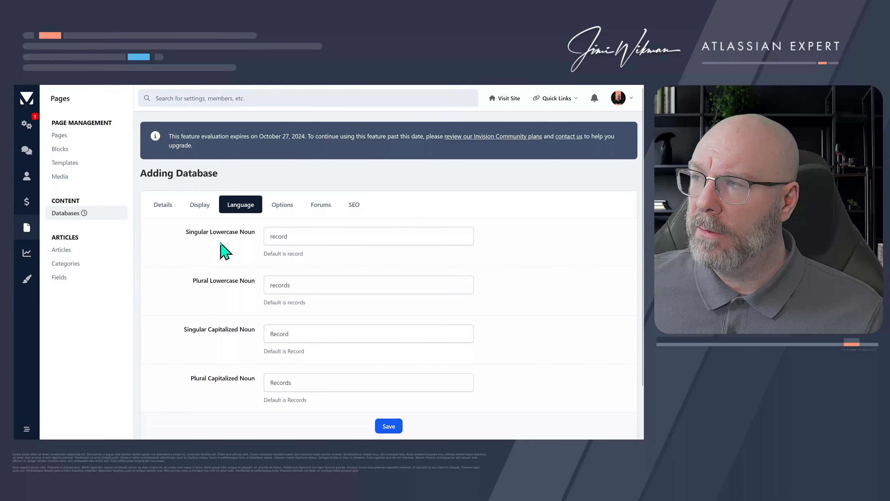
click(160, 206)
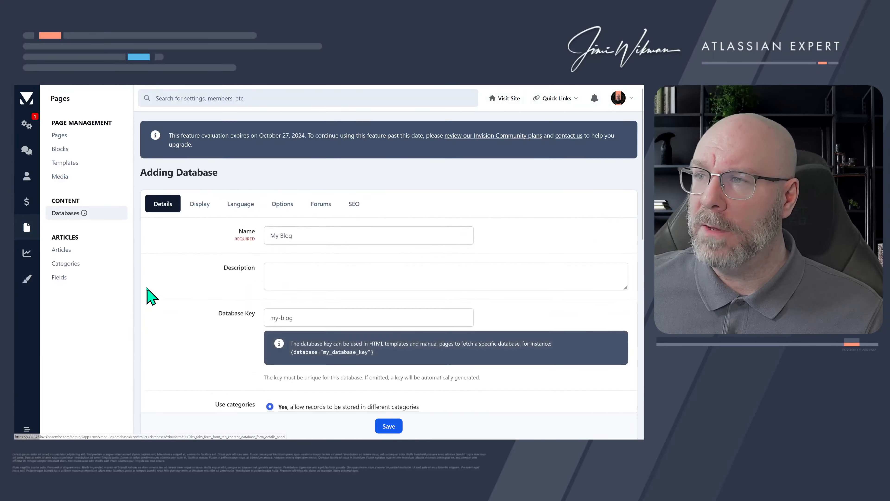
Save the My Blog database and accept its default member group permissions
scroll(154, 294, down, 10)
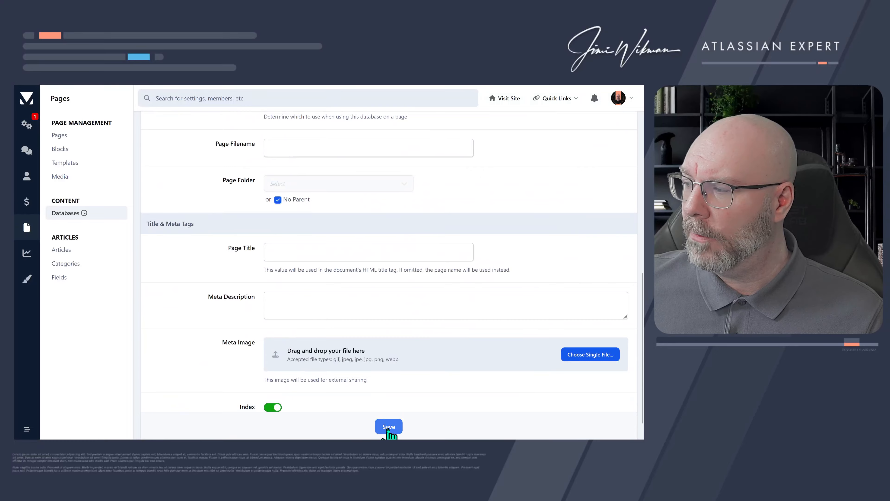
click(389, 427)
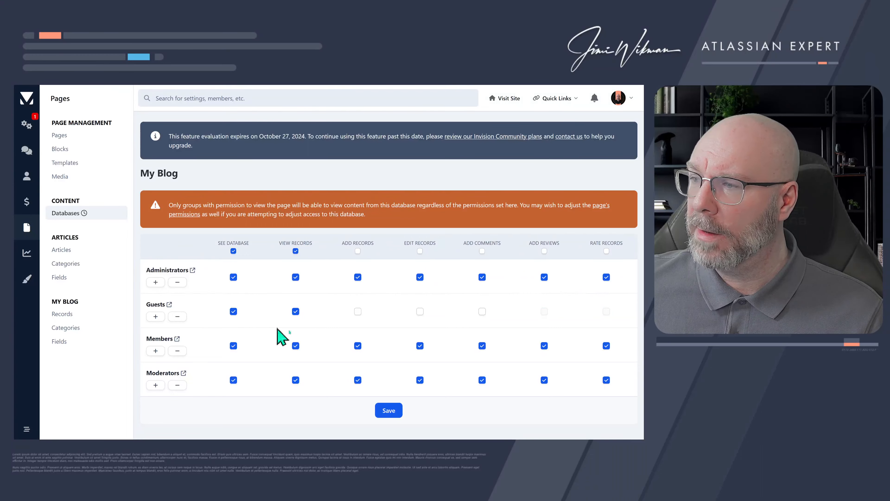
click(388, 411)
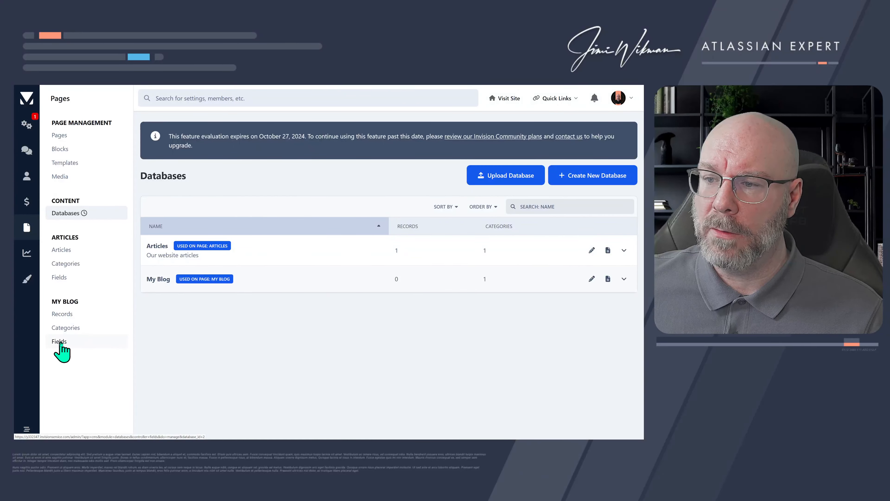
Grant Administrators all permissions on My Blog's Publish Date field and enable that field
click(59, 342)
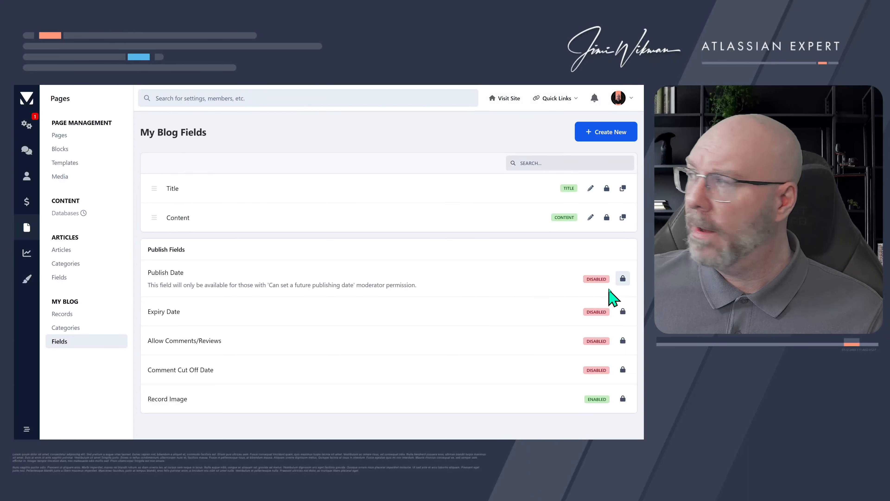
click(622, 279)
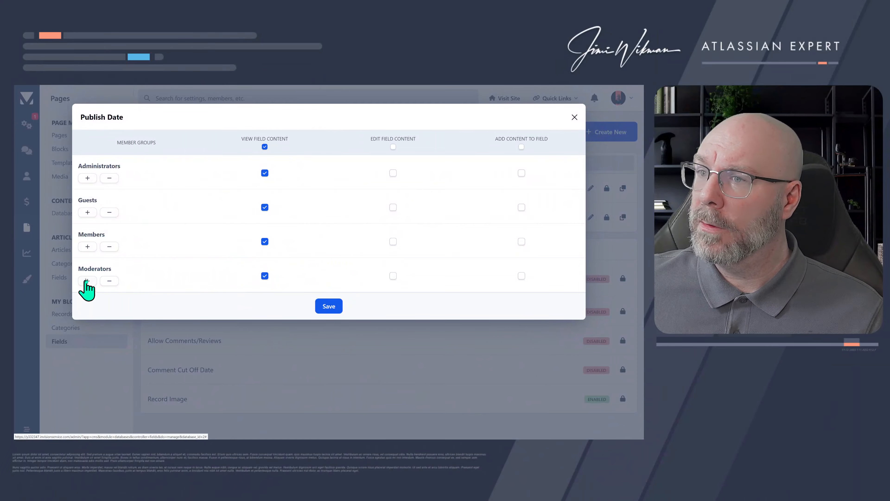
click(87, 178)
click(322, 306)
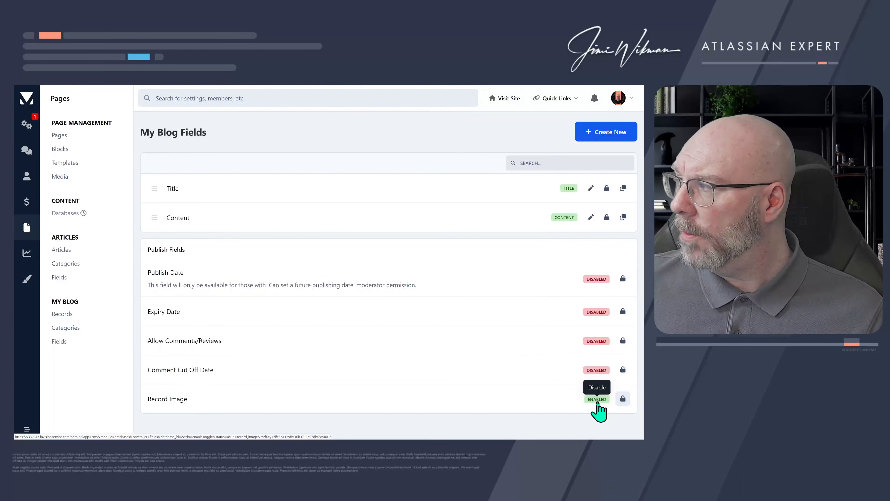
click(597, 280)
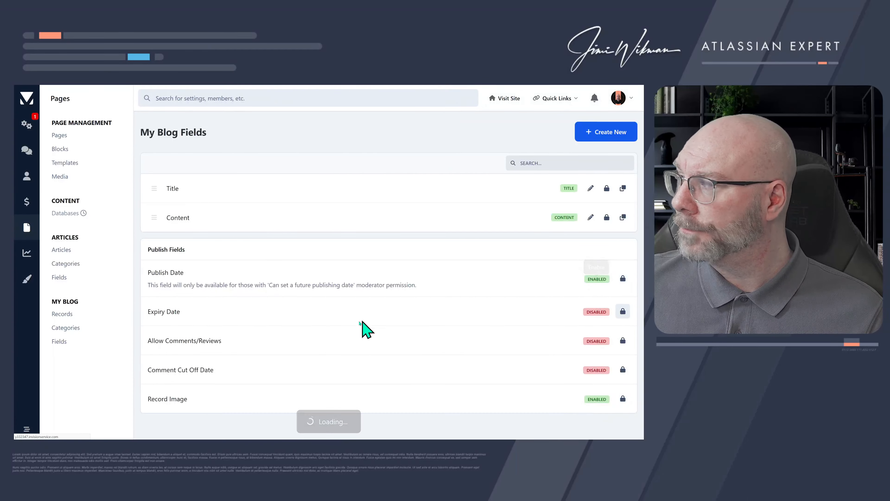
click(393, 324)
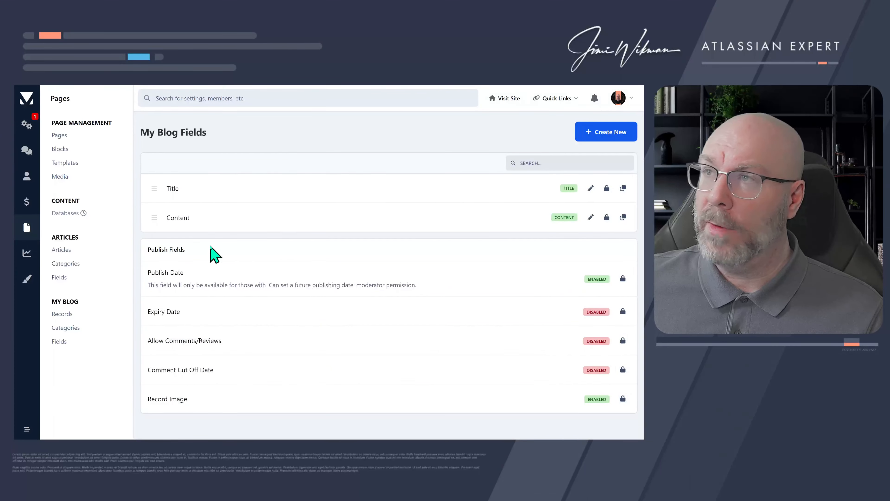
View the community home page and examine the page title and filename settings of the my-blog page's database
click(113, 91)
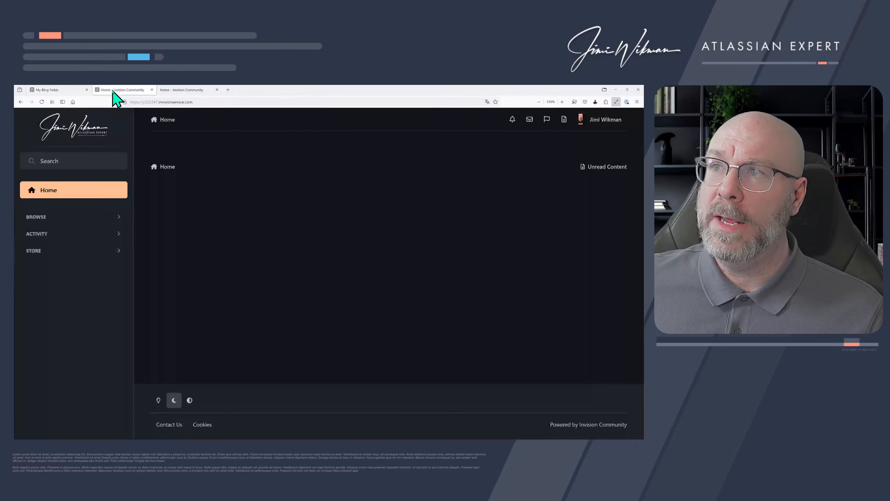
click(69, 90)
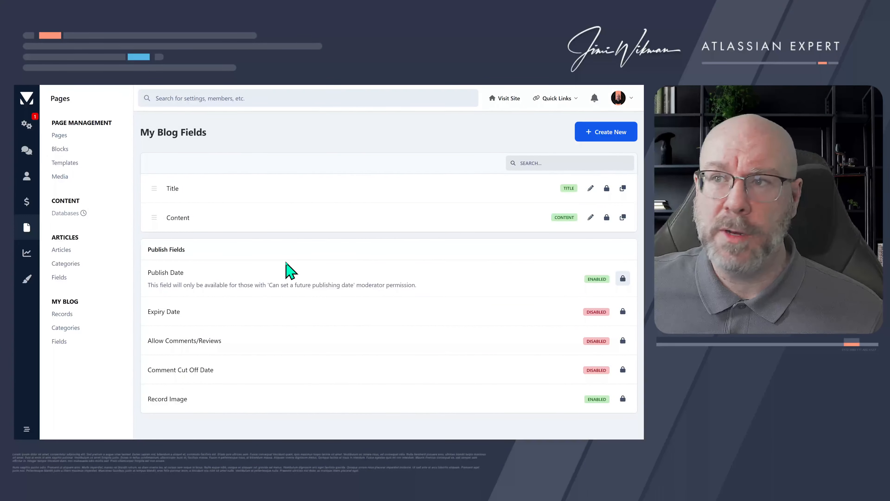
click(65, 135)
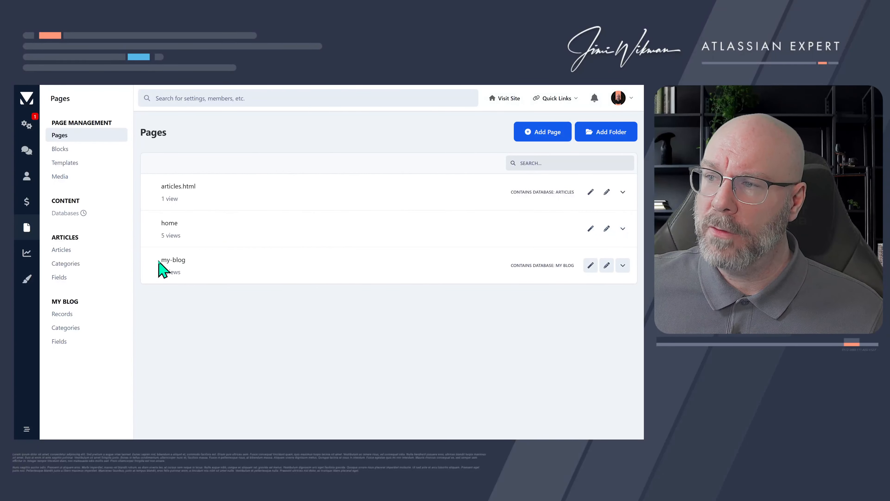
drag(159, 261, 278, 270)
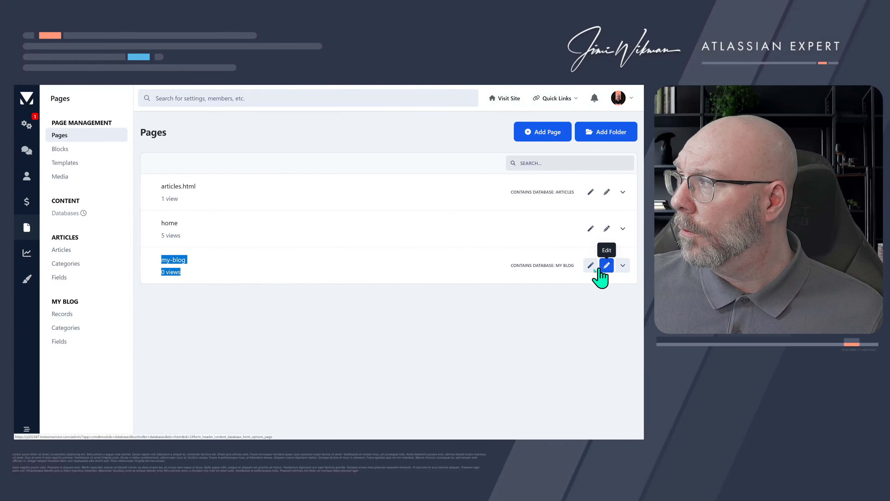
click(607, 265)
double_click(286, 209)
scroll(305, 207, up, 8)
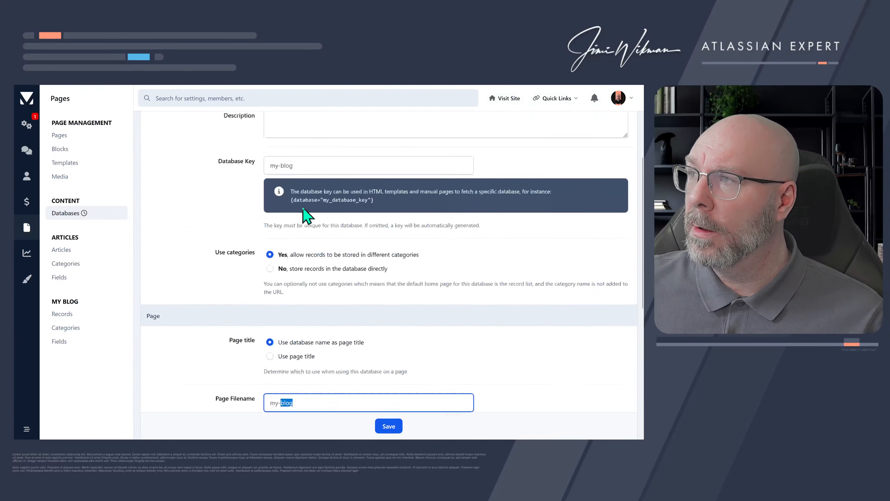
scroll(304, 207, down, 4)
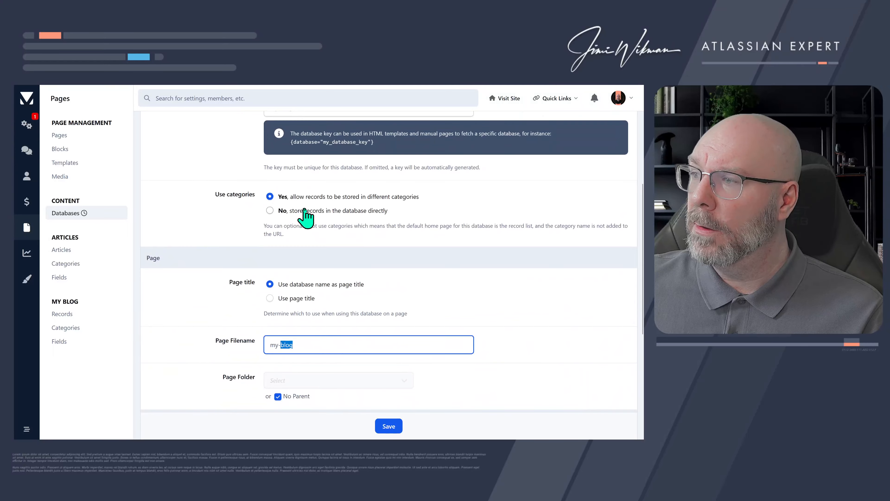
click(270, 298)
scroll(372, 393, down, 5)
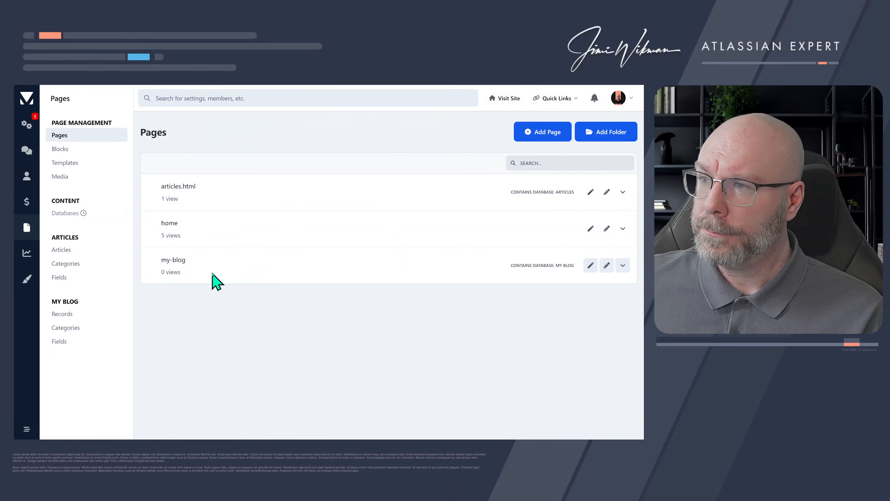
Add the Database Category Menu widget to the my-blog page's sidebar, finish editing and reload the page
click(624, 266)
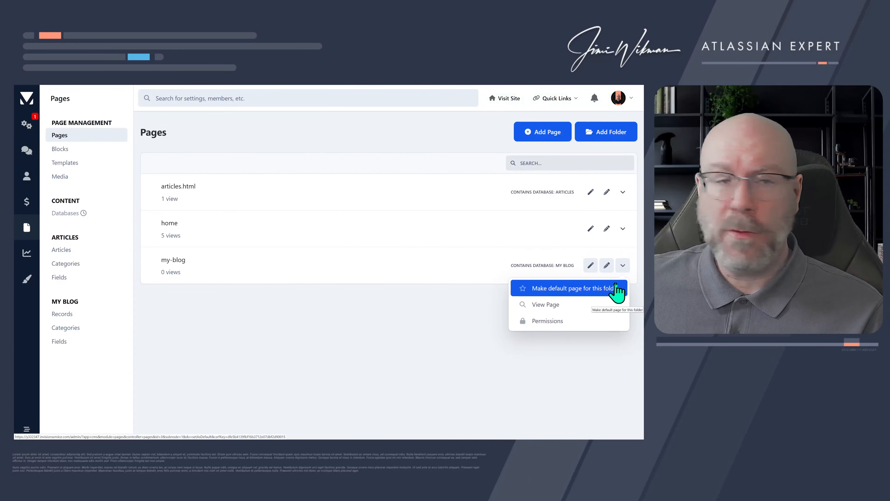
click(591, 267)
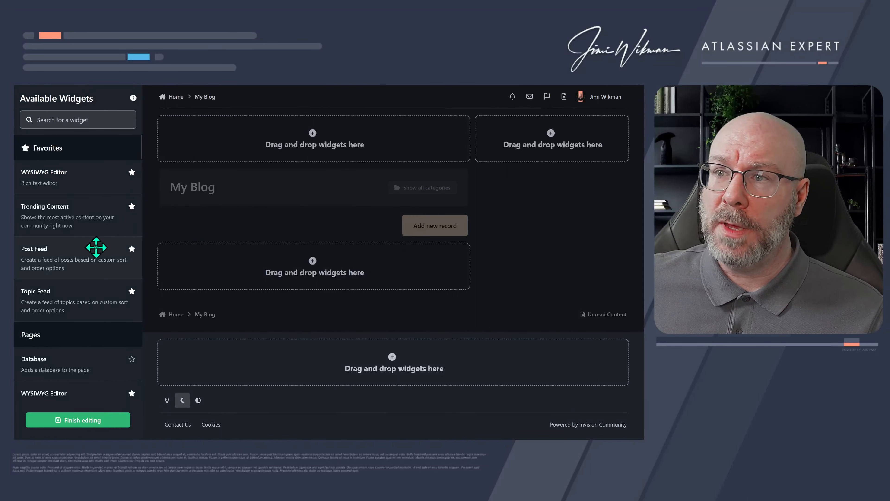
scroll(95, 244, down, 5)
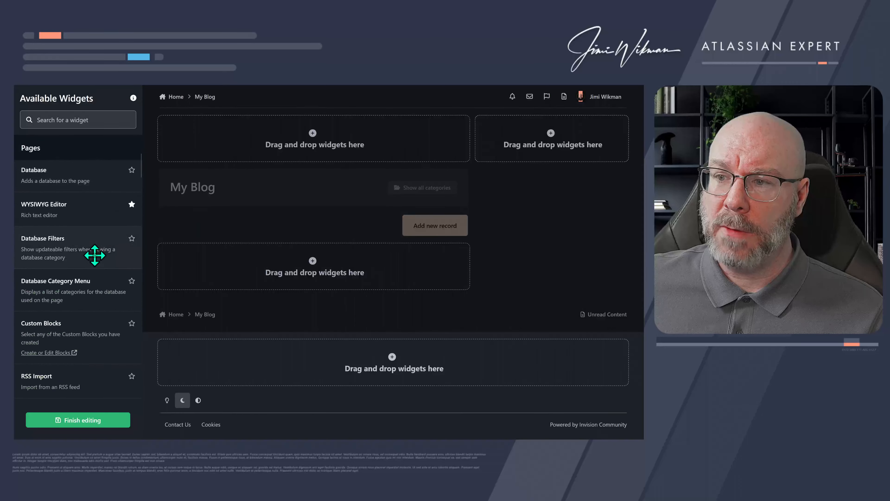
drag(83, 285, 547, 146)
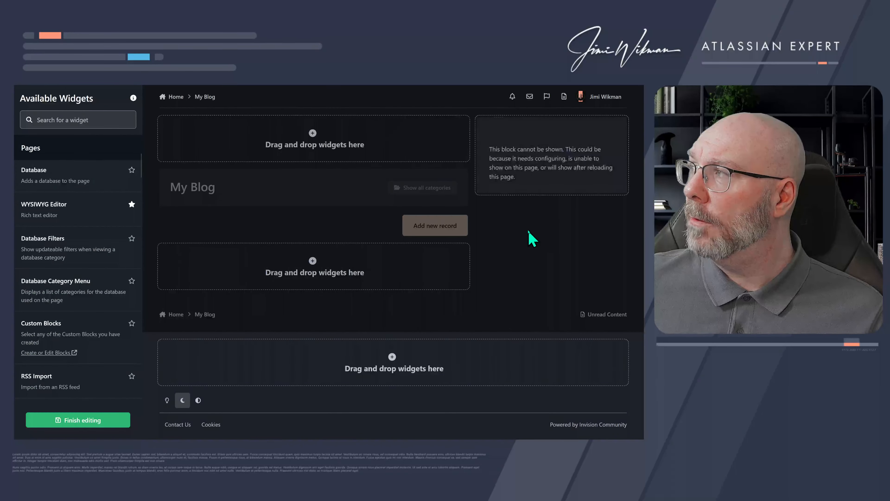
click(589, 133)
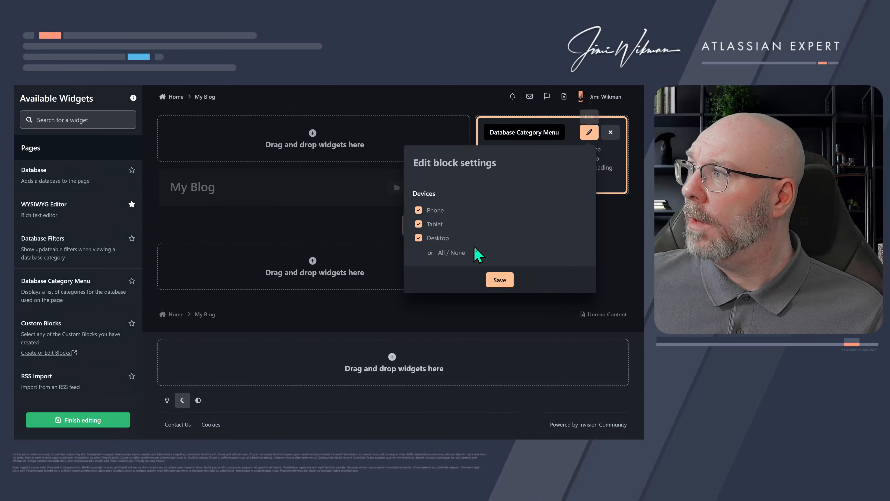
click(600, 161)
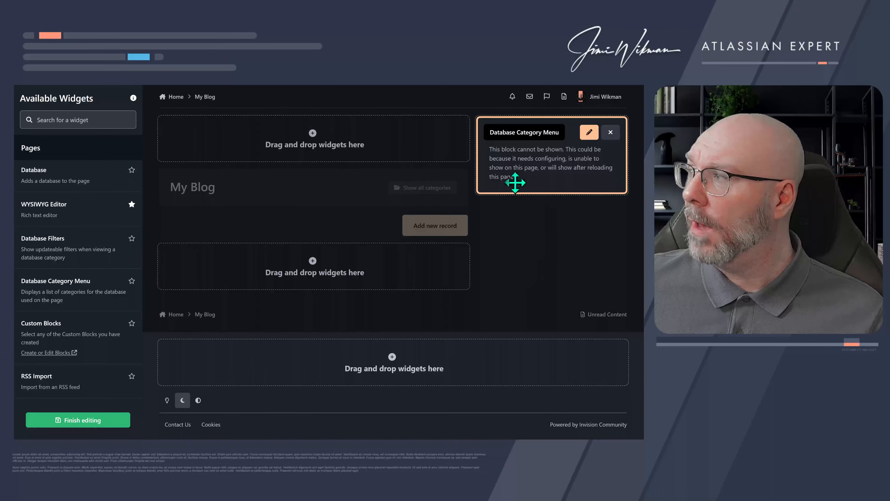
click(111, 421)
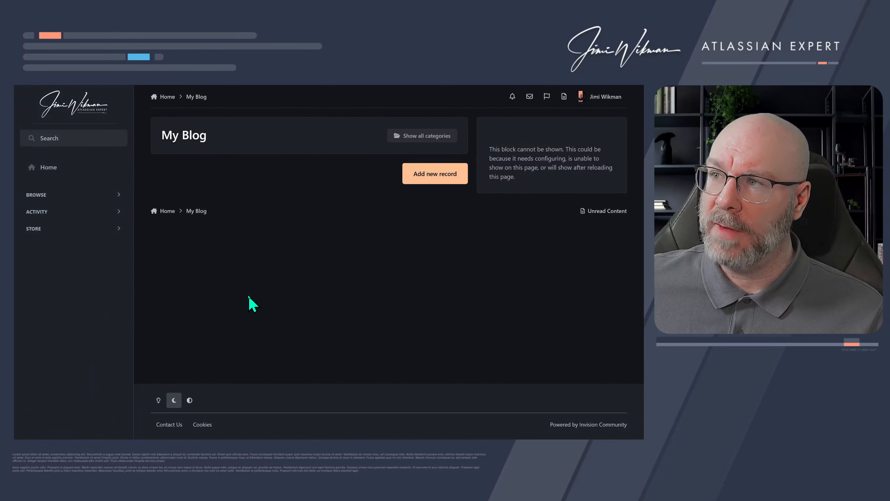
mouse_move(119, 95)
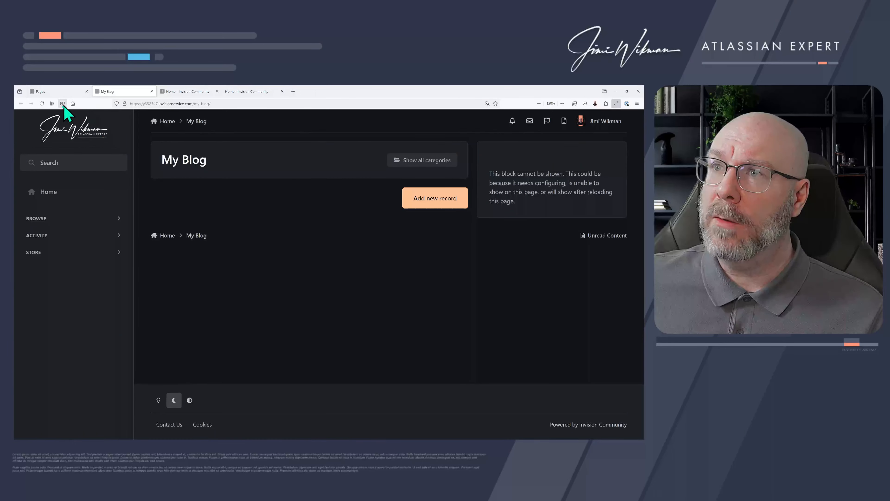
click(42, 104)
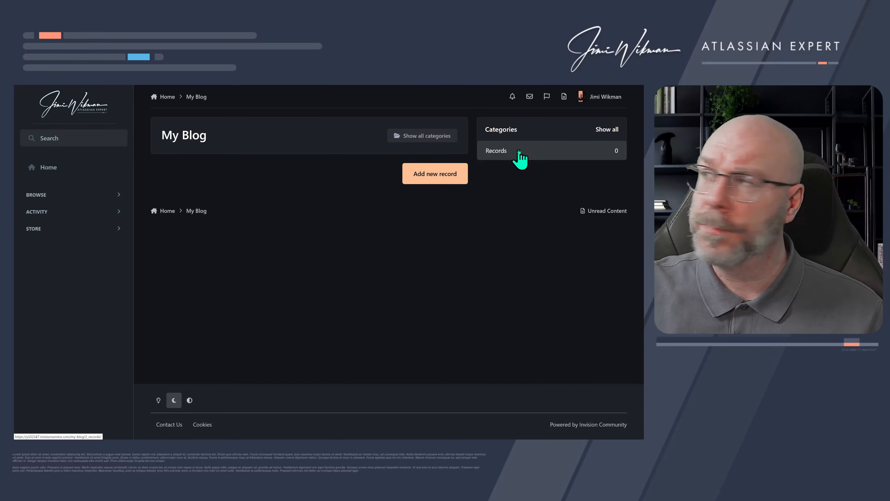
Try to add a new My Blog record in the Records category, and return to the community home page
click(455, 174)
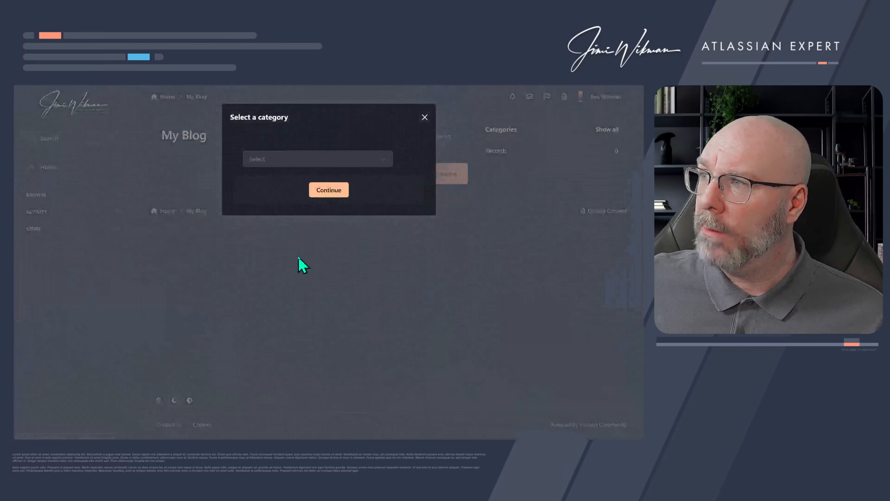
click(276, 160)
click(274, 182)
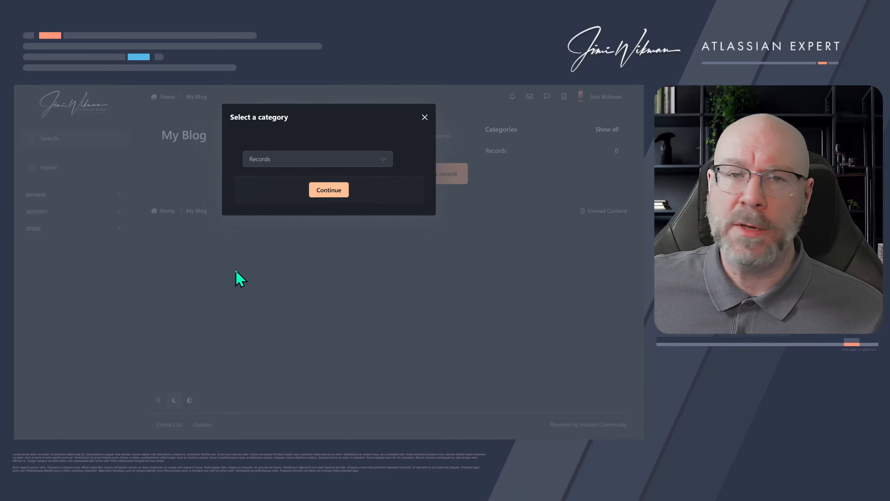
click(329, 190)
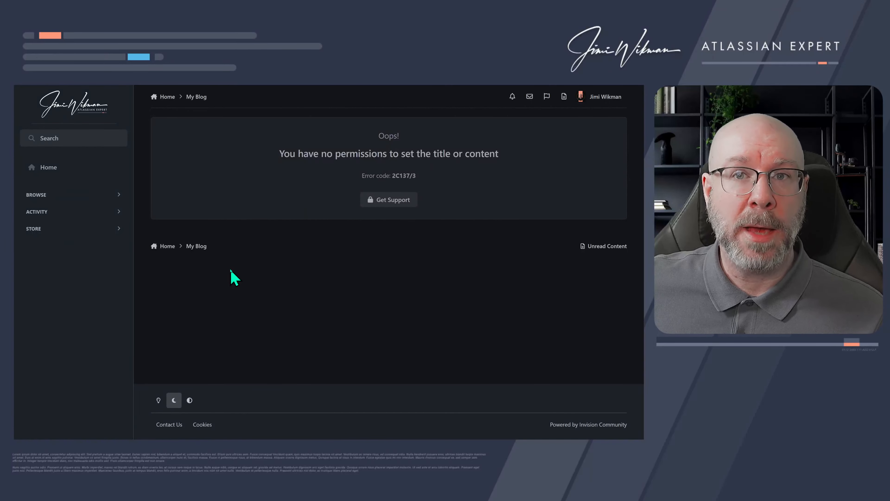
click(167, 97)
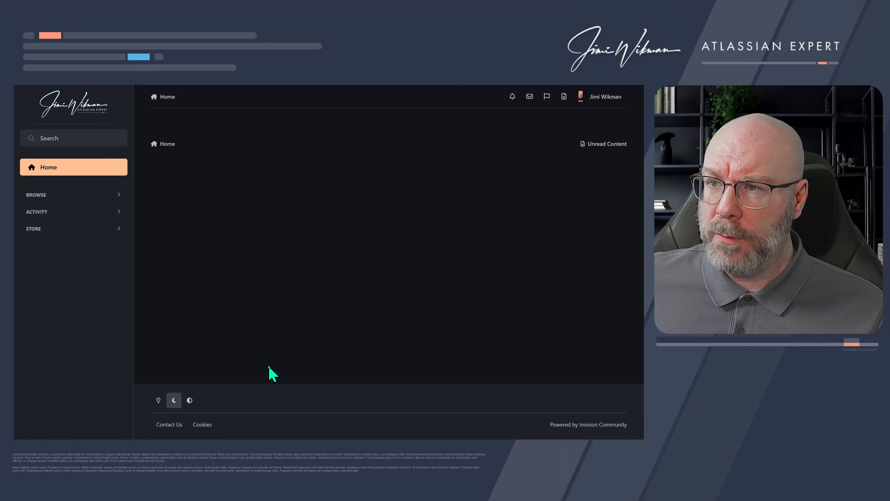
Open the page editor on the community home page and add the Member Statistics widget to the footer's widget area
click(601, 98)
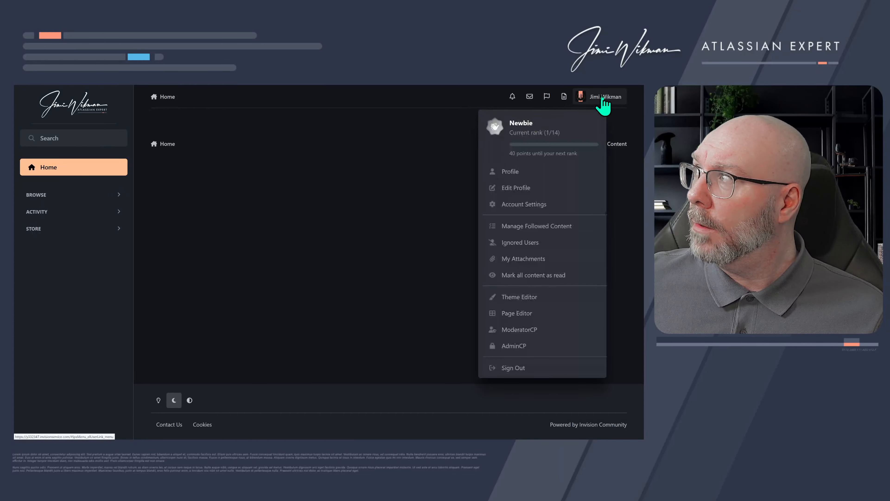
click(535, 316)
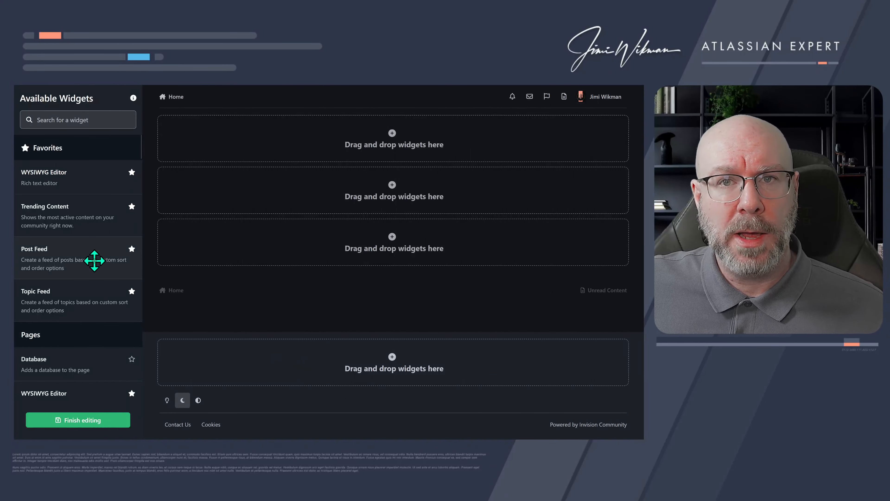
scroll(90, 240, down, 3)
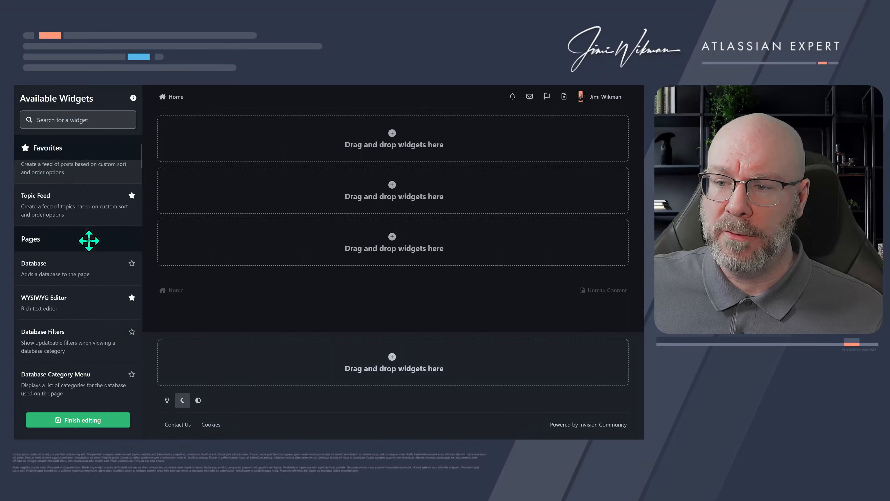
scroll(91, 235, down, 6)
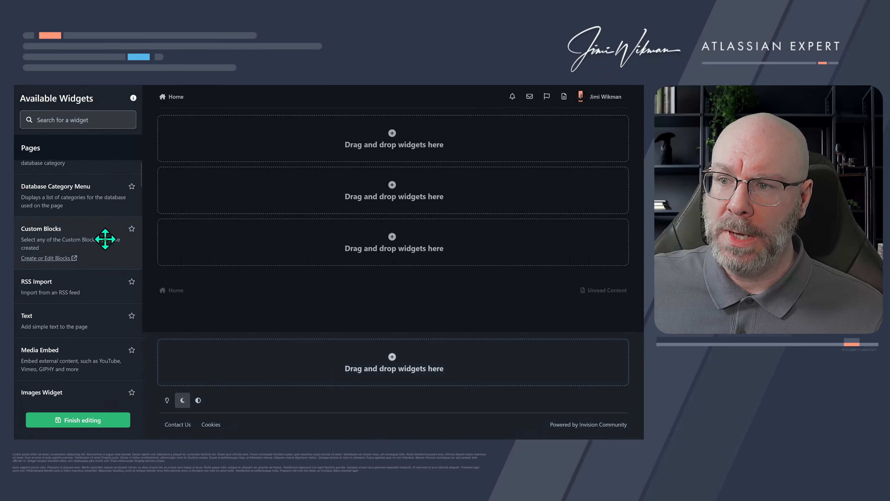
scroll(105, 239, down, 4)
scroll(106, 237, down, 10)
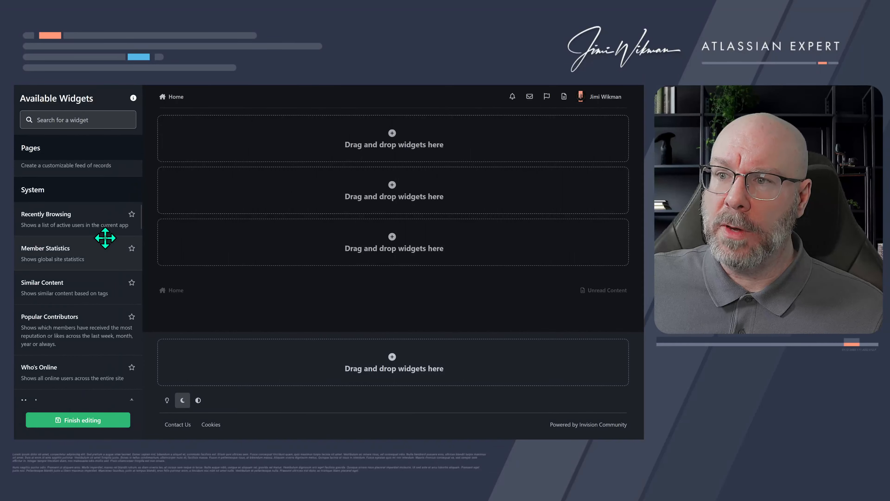
click(58, 118)
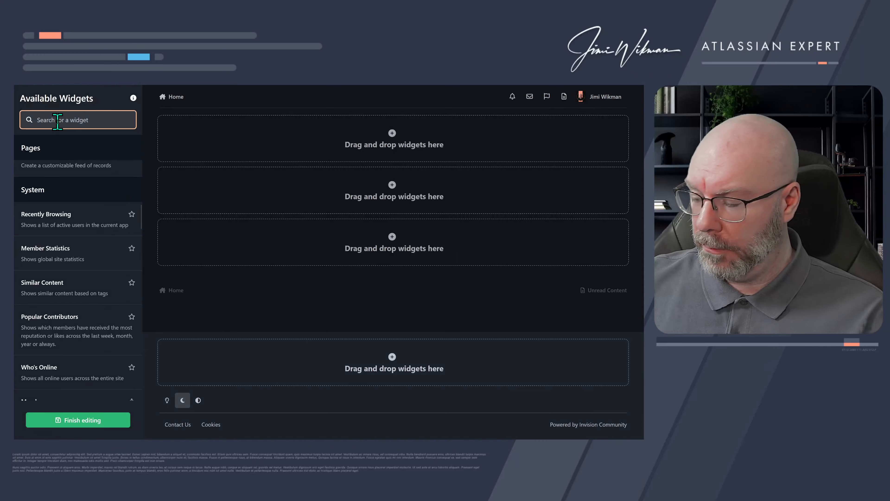
text(mem)
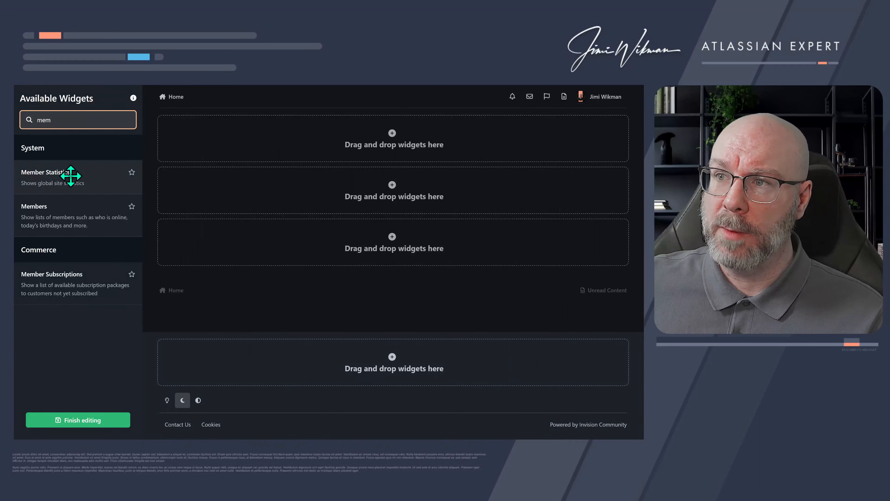
drag(71, 176, 310, 360)
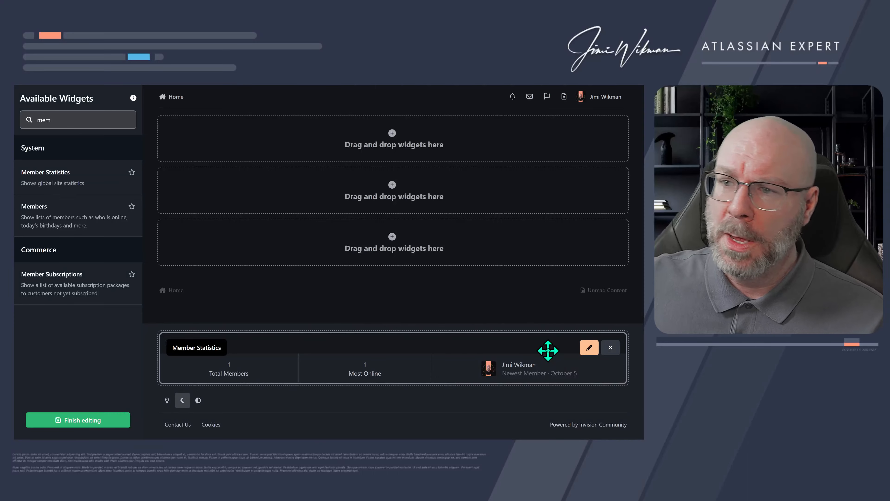
Find the Who's Online widget and add it to the footer beside Member Statistics, placed before it
drag(66, 119, 20, 120)
text(onl)
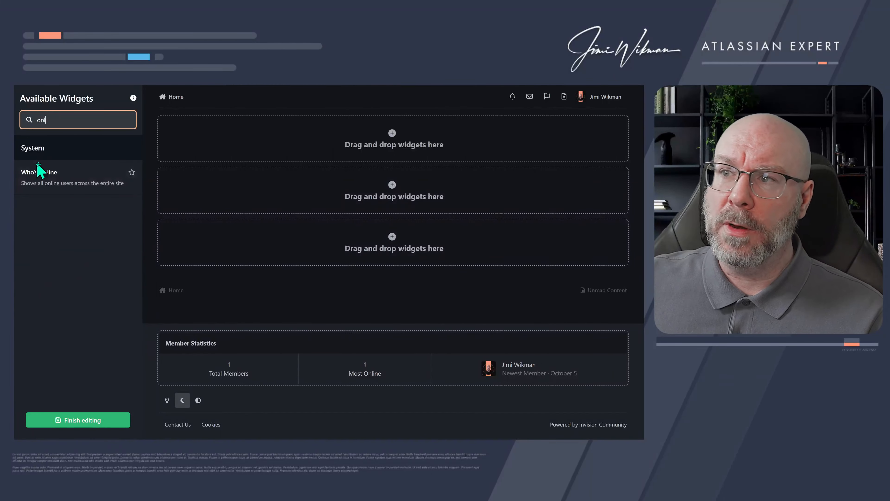
drag(38, 170, 179, 351)
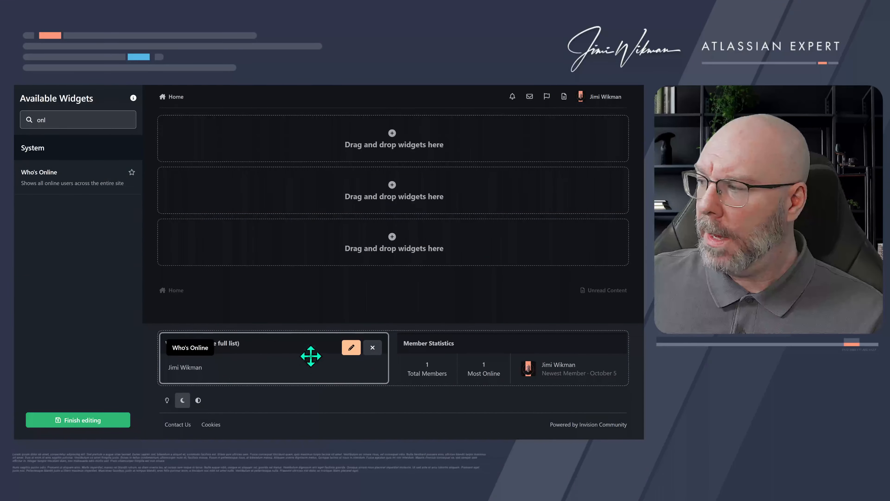
Try the Carousel layout on the footer's widget area and page forward and back between its widgets
click(300, 347)
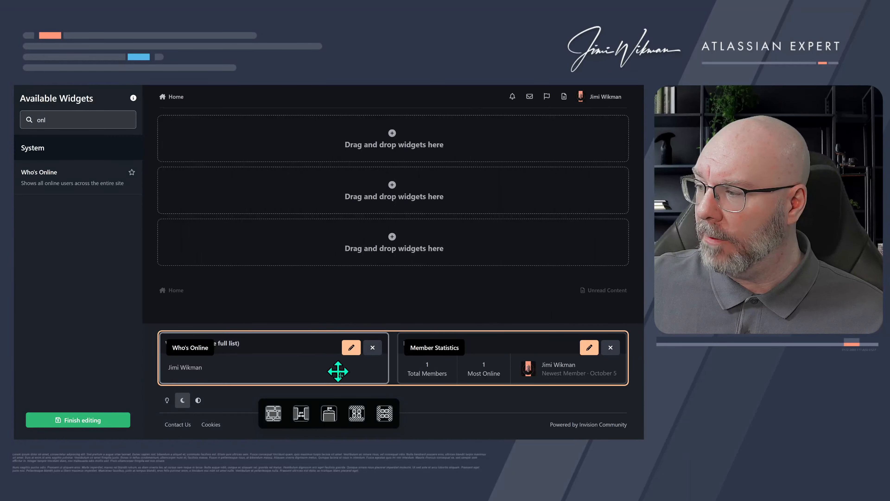
click(358, 415)
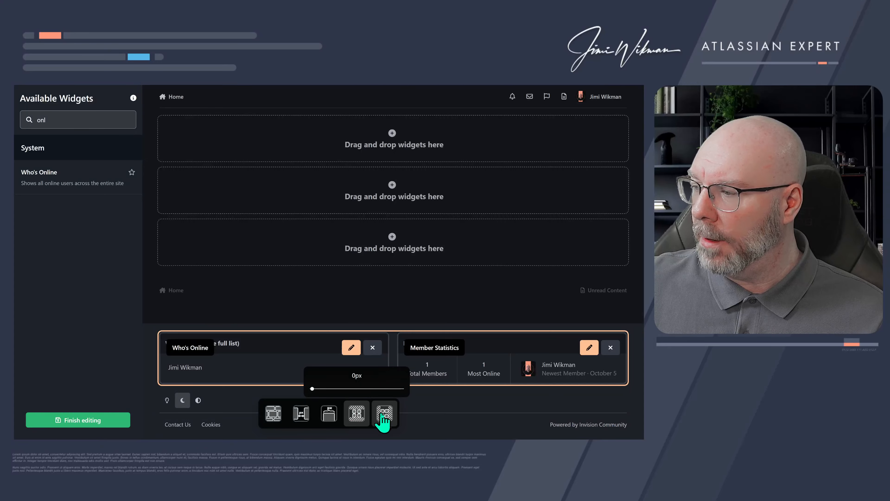
click(273, 414)
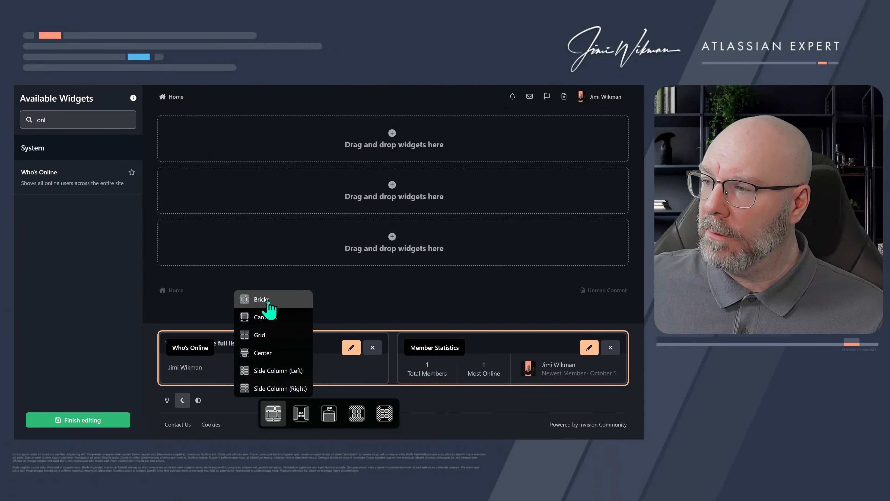
click(270, 317)
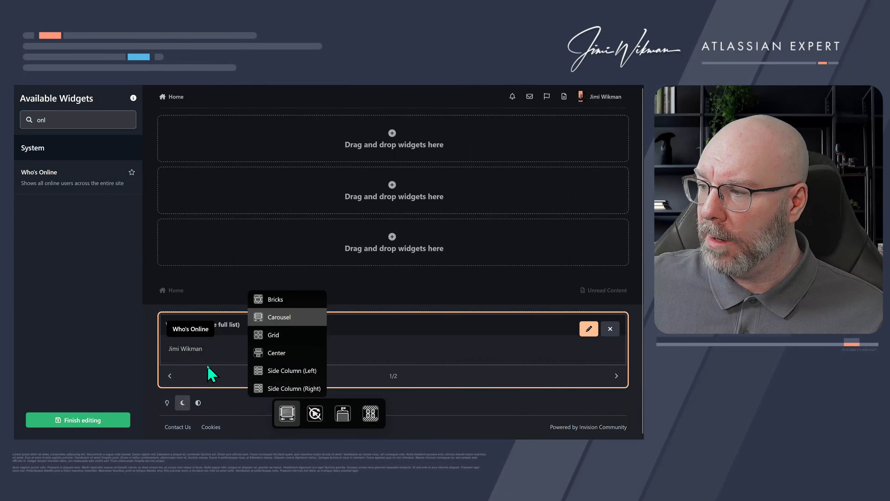
click(210, 354)
click(616, 376)
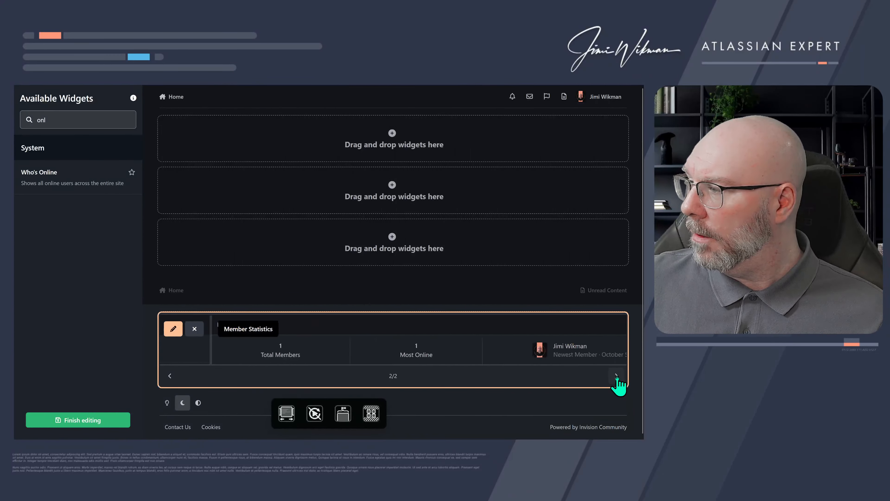
click(170, 375)
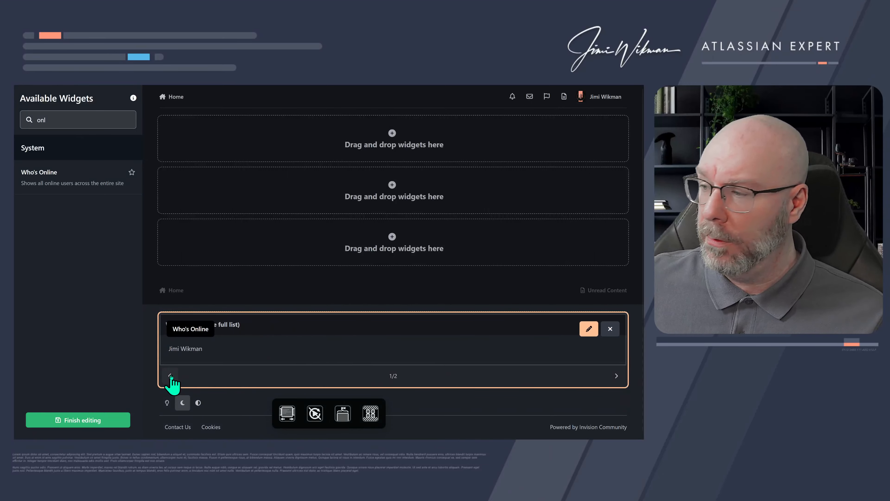
Try the Grid, Center and Side Column (Left) layouts on the footer's widget area, set it back to Bricks and finish editing
click(291, 414)
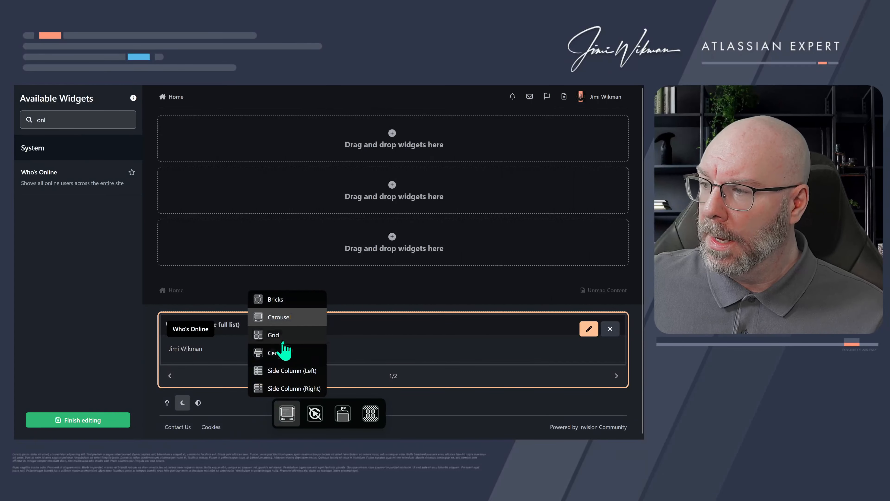
click(293, 336)
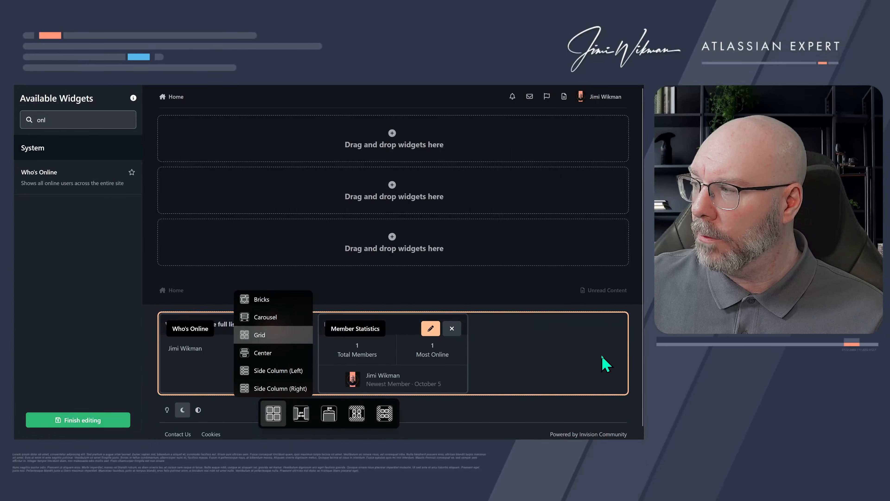
click(268, 354)
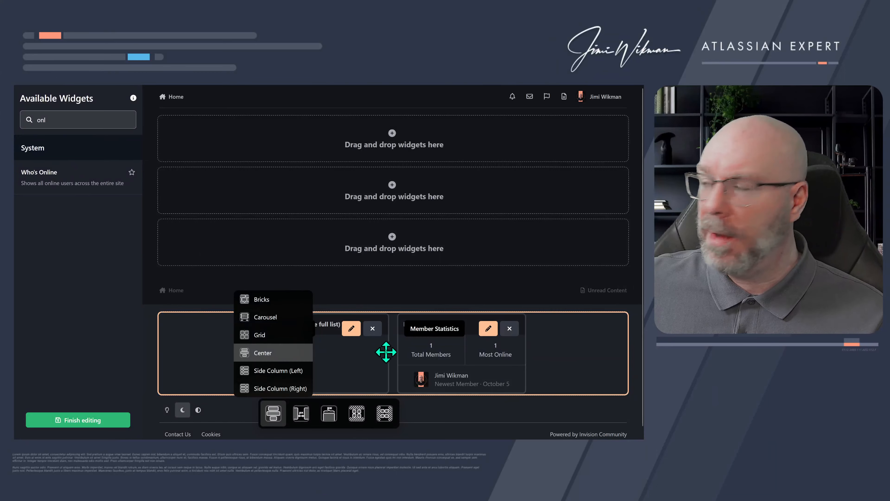
click(291, 373)
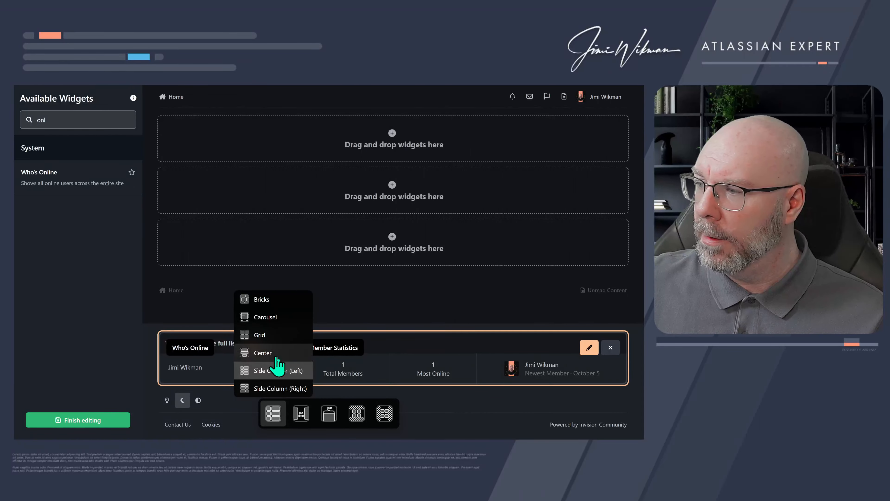
click(276, 302)
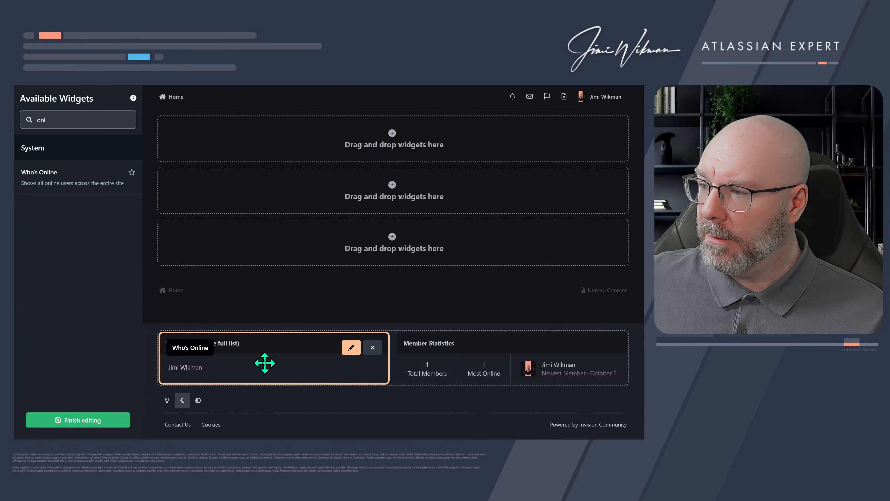
click(110, 419)
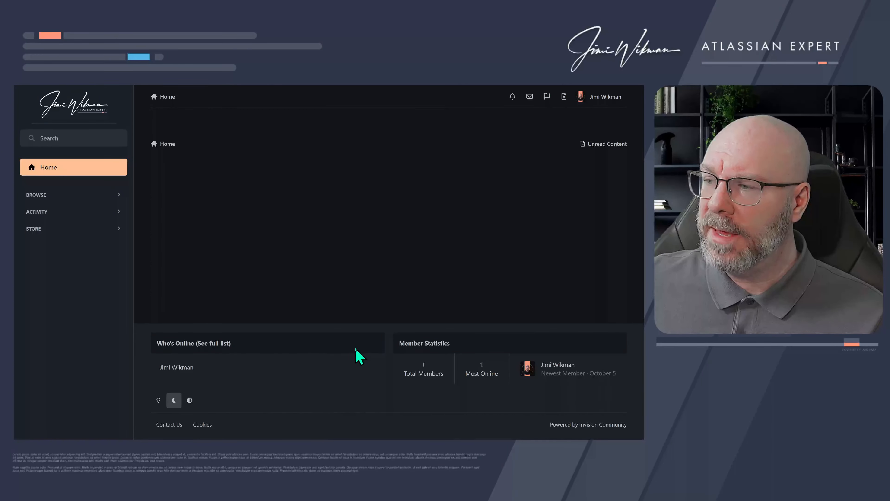
Inspect the Who's Online header's CSS and switch the footer widget headers' background colour off and on again
right_click(273, 341)
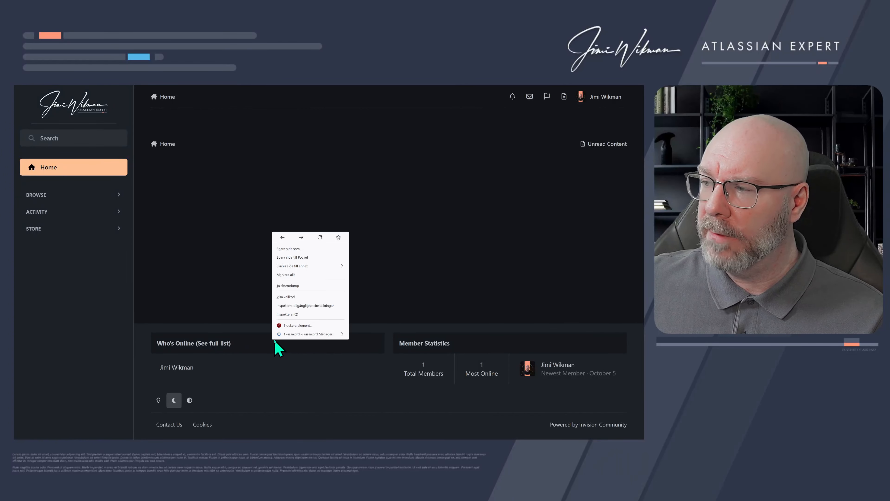
click(294, 314)
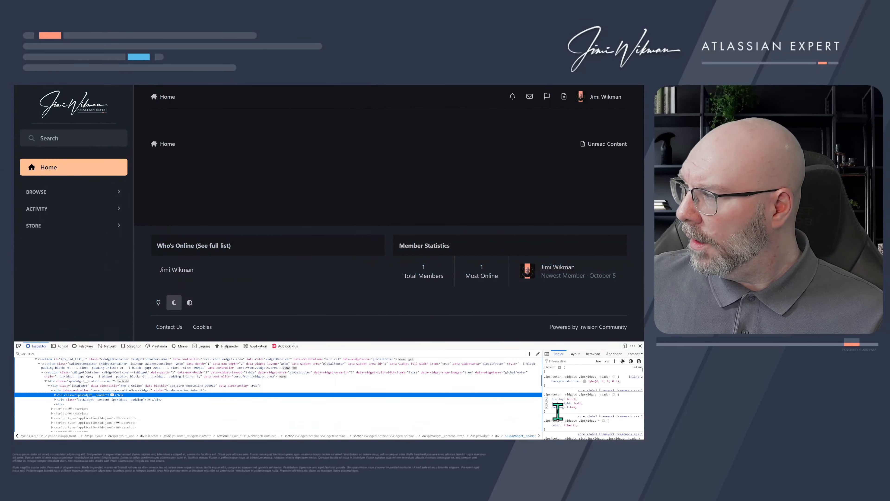
click(547, 381)
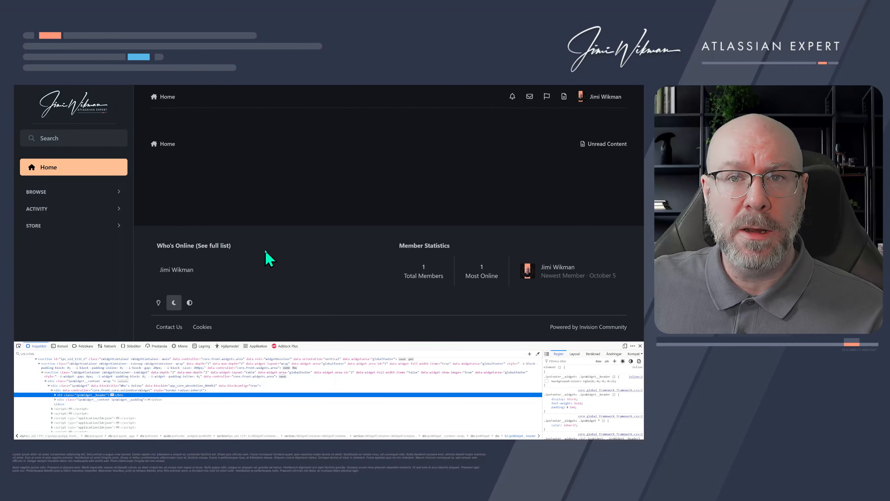
click(547, 381)
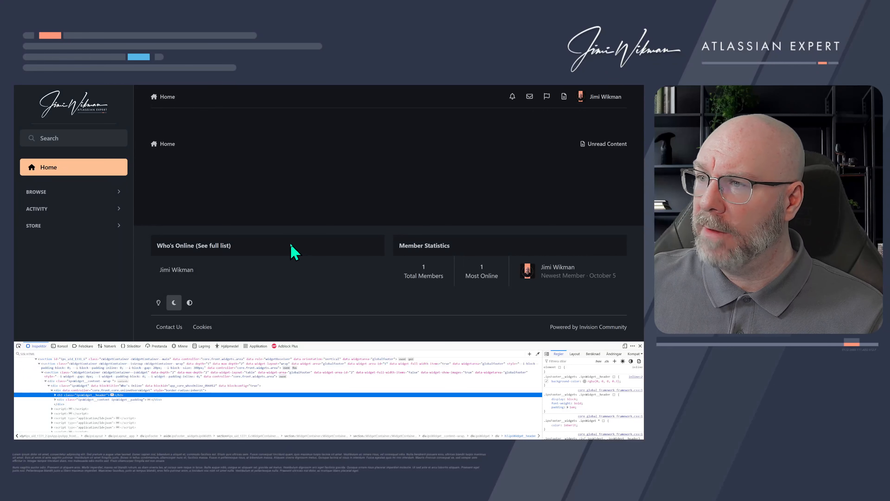
Compare the footer widget headers' readability in the light and dark colour schemes, return to dark and close the inspector
click(158, 303)
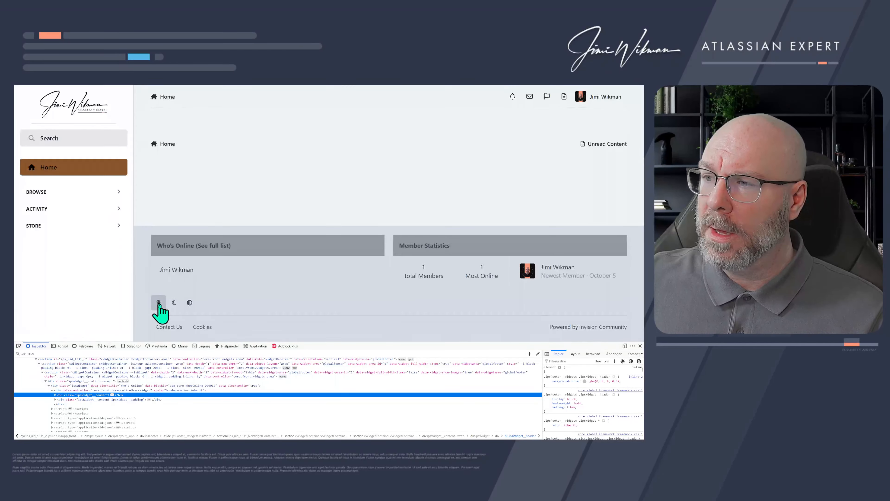
drag(232, 246, 157, 246)
click(241, 247)
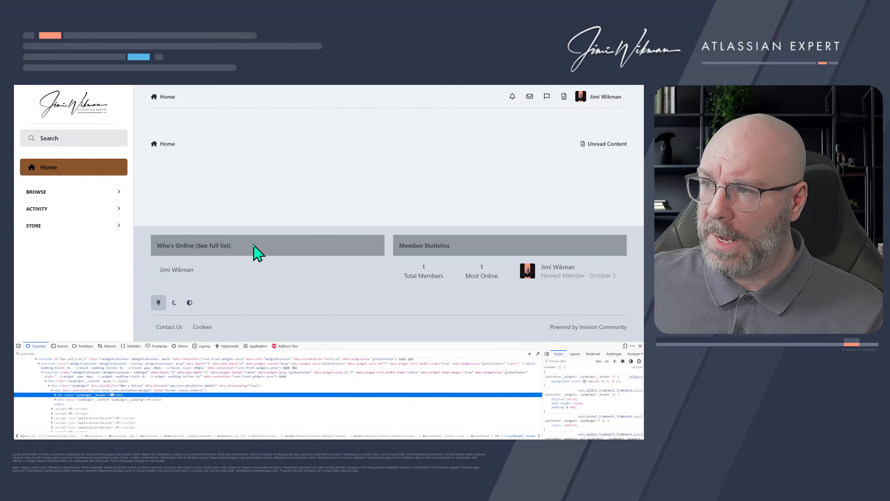
drag(241, 247, 158, 246)
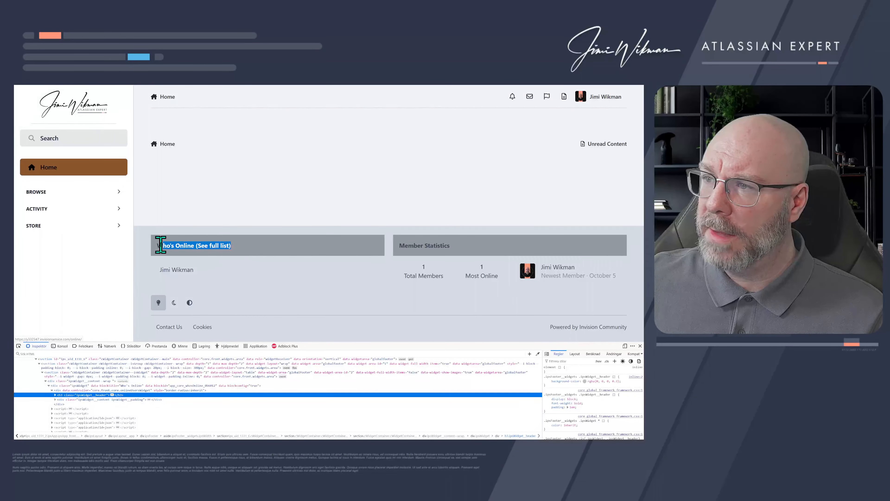
click(284, 252)
click(174, 302)
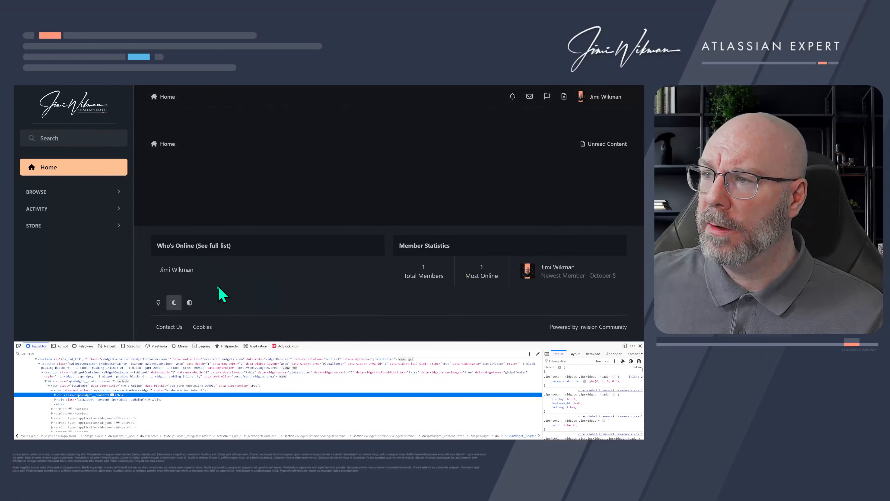
click(158, 303)
click(174, 302)
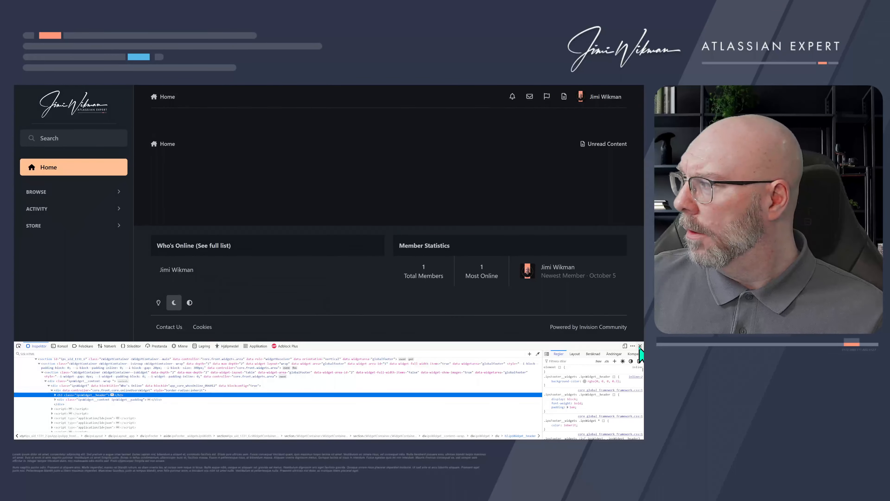
key(F12)
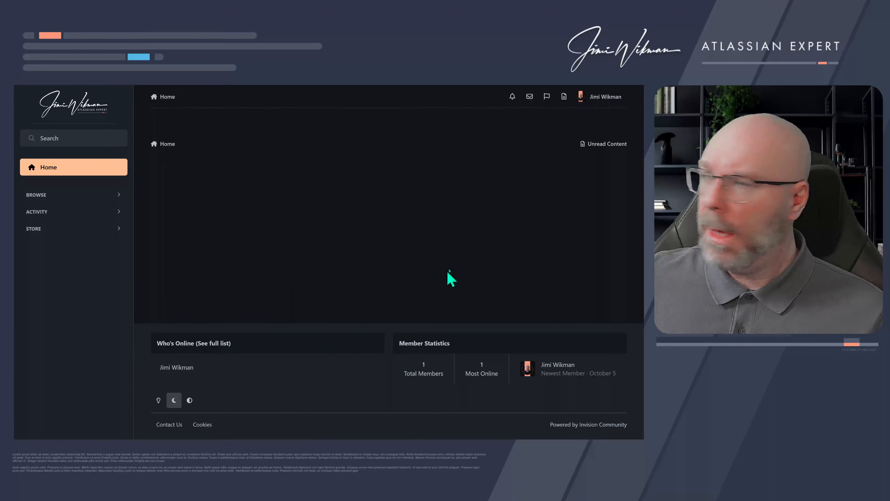
Return to the AdminCP's Pages section with the Home page's settings
click(606, 98)
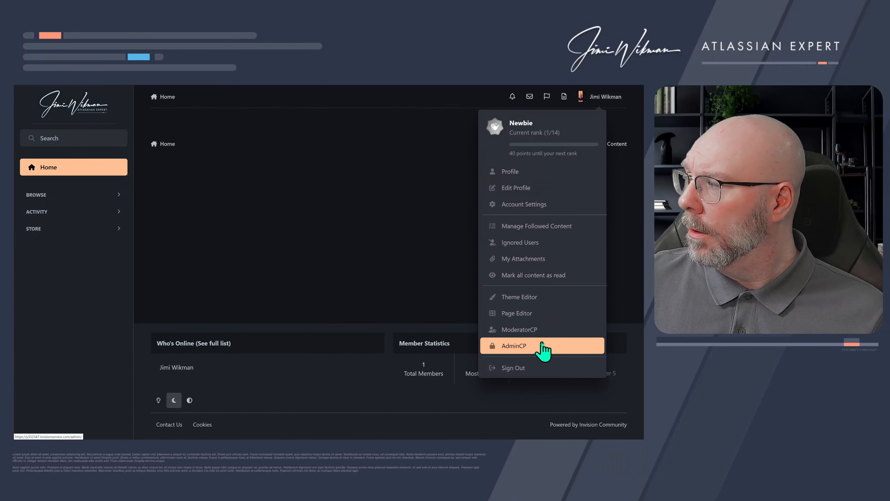
click(337, 239)
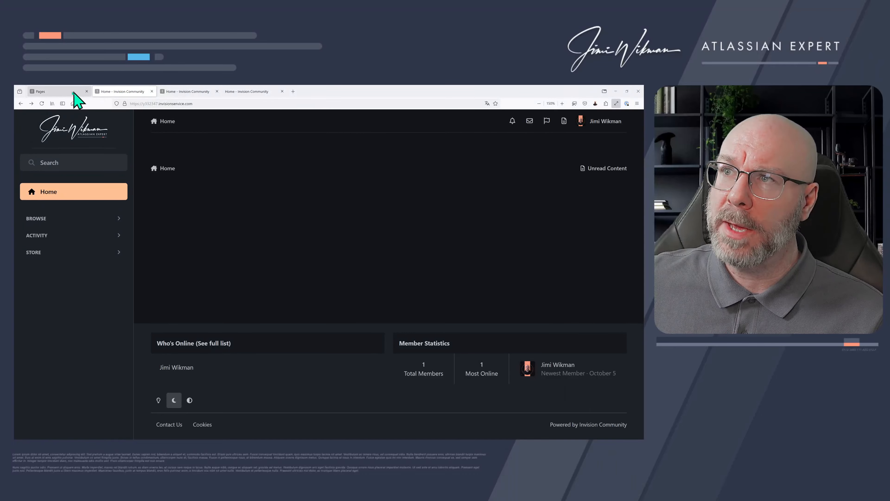
click(69, 97)
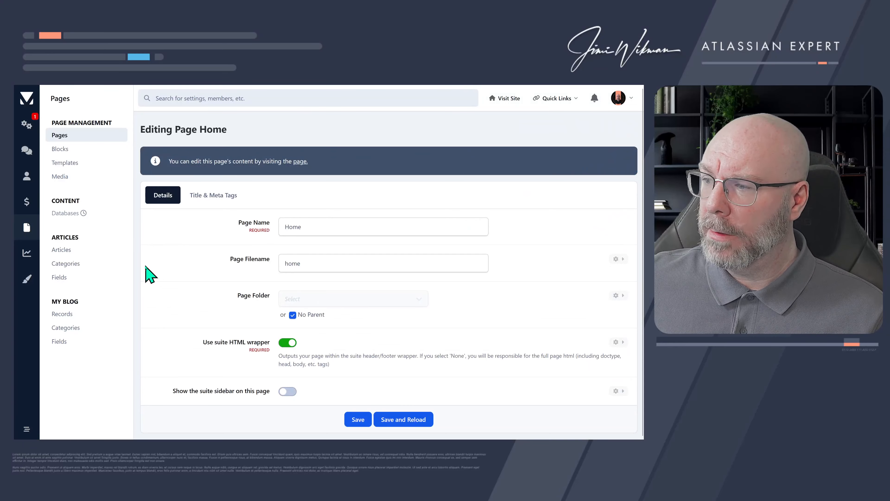
Show the suite sidebar on the Home page and open the site's Home page in the page editor
drag(267, 390, 172, 391)
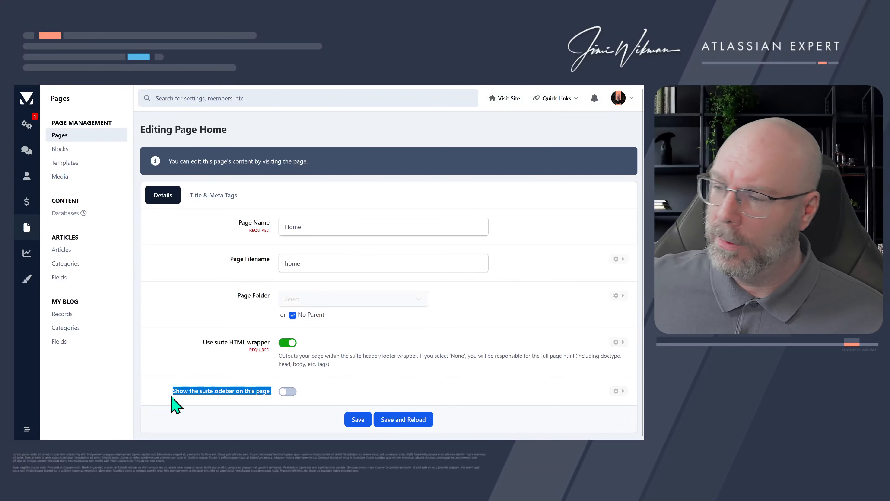
click(289, 391)
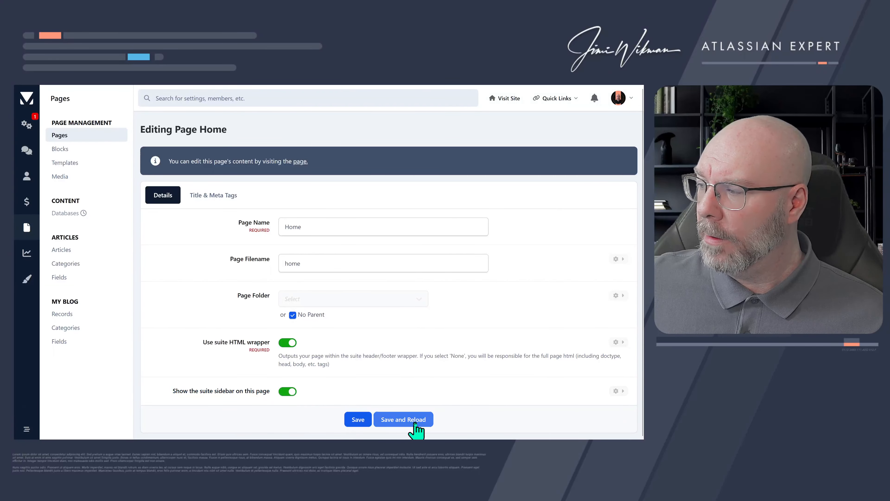
click(131, 92)
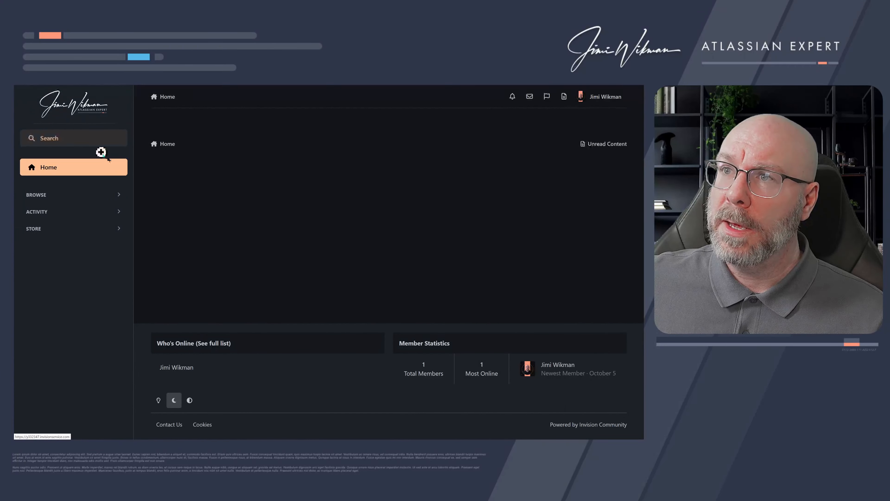
click(596, 97)
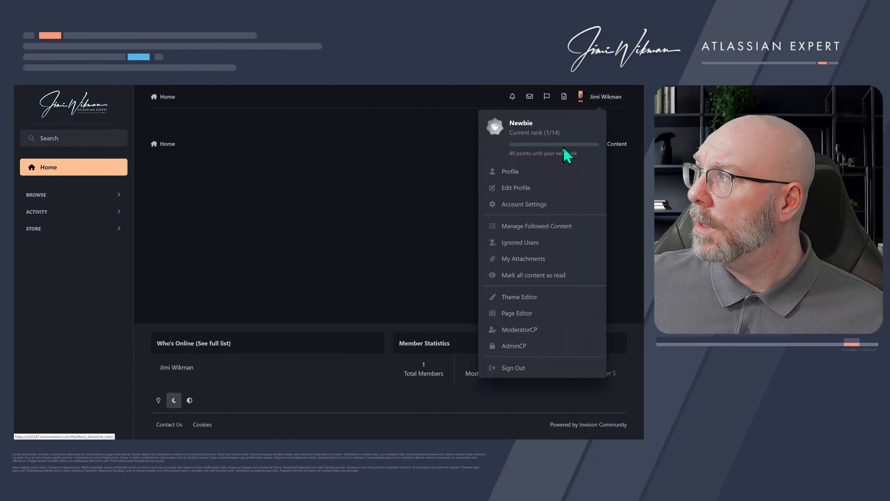
click(534, 313)
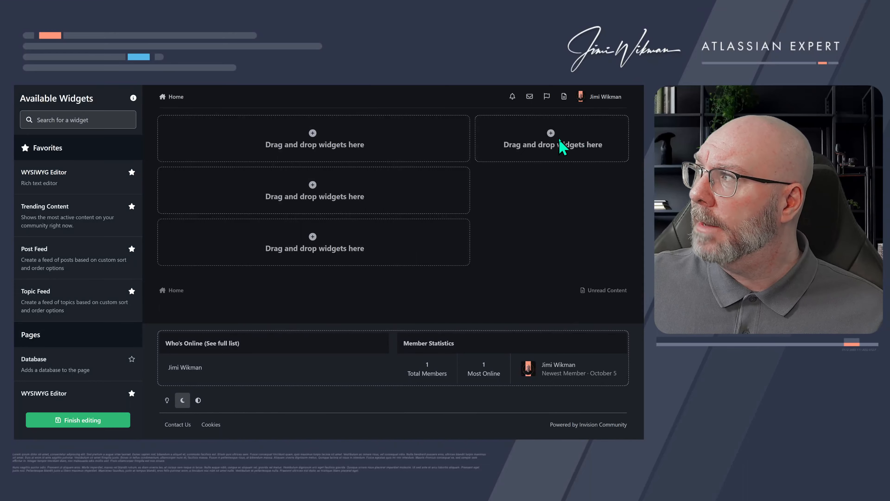
Browse the available widgets, search them for "mem" and clear the search
scroll(101, 267, down, 10)
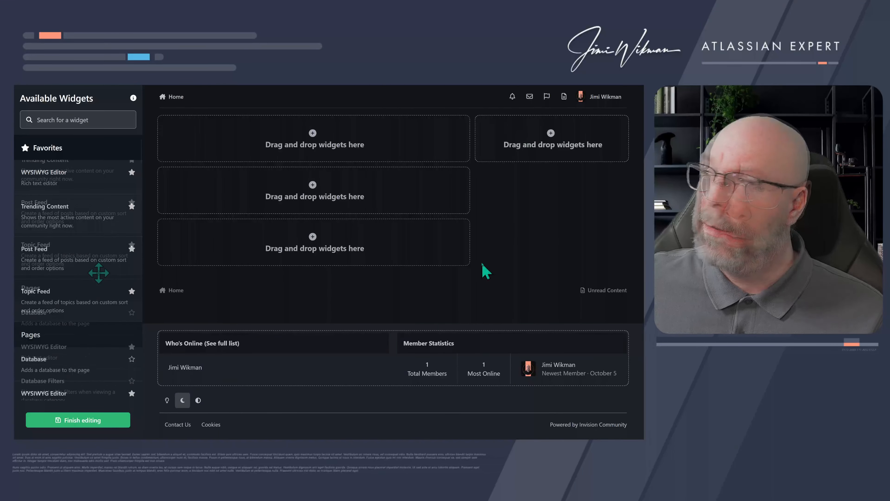
scroll(101, 268, down, 4)
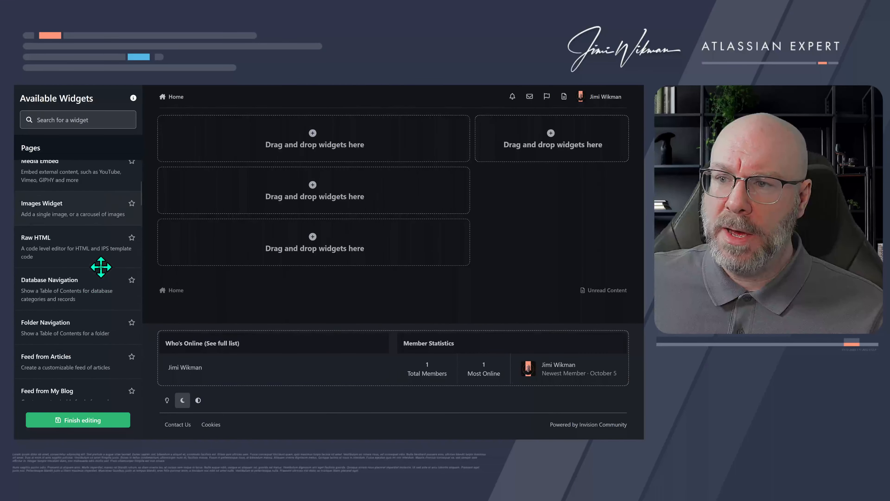
click(69, 122)
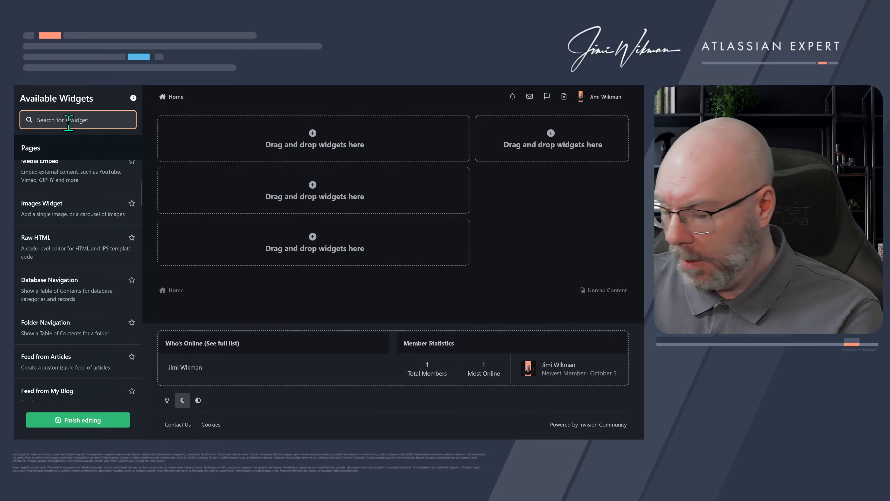
text(mem)
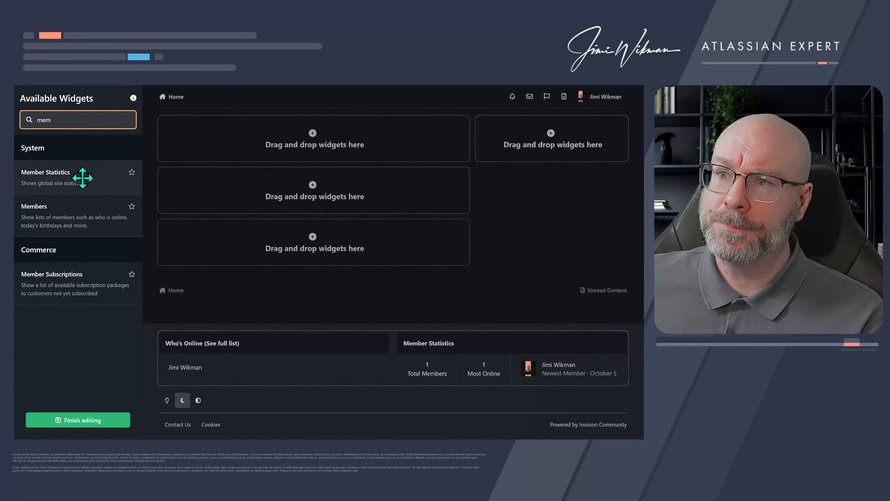
drag(58, 119, 15, 123)
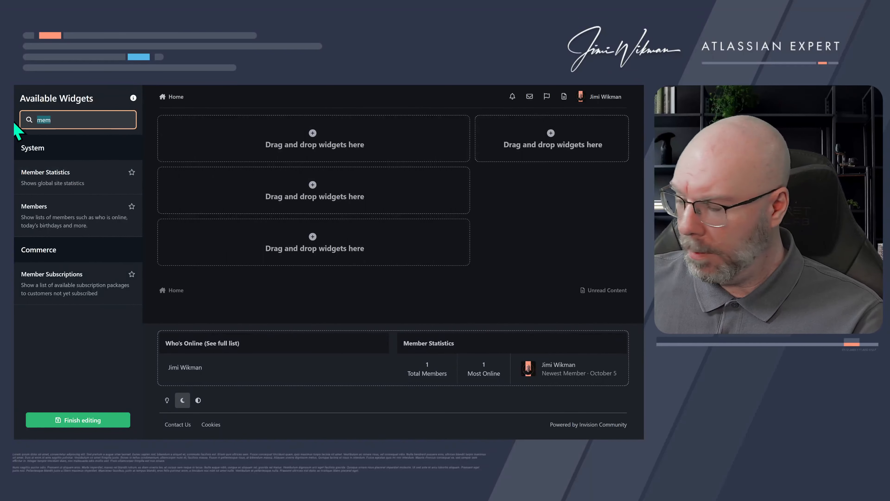
key(BackSpace)
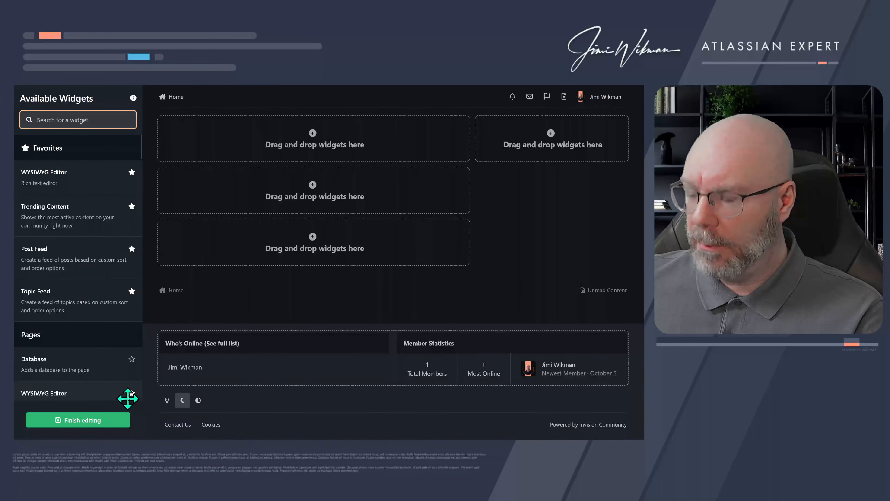
Look at the Home page in another browser tab and return to the page editor
mouse_move(170, 87)
click(235, 91)
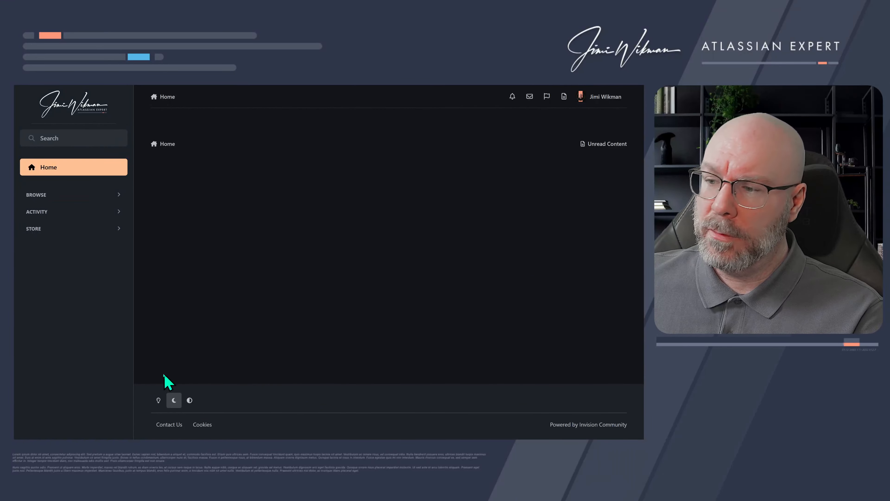
mouse_move(85, 86)
click(122, 90)
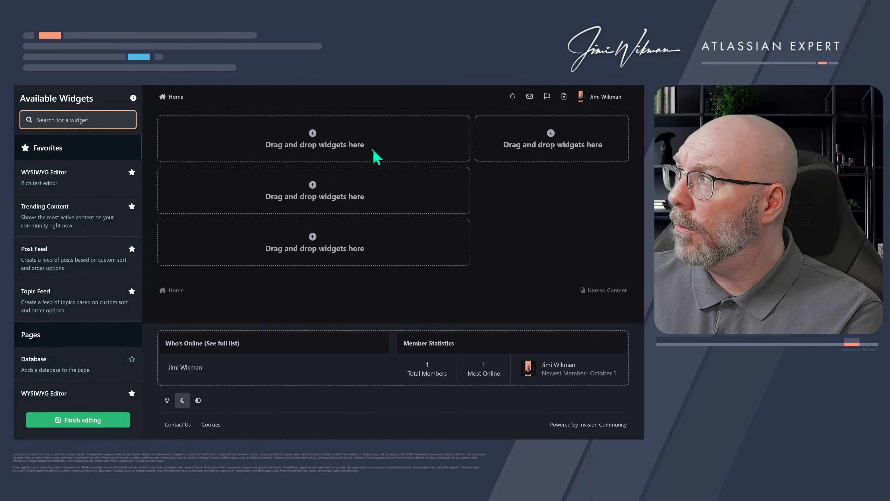
Add the Member Statistics widget to the Home page's sidebar and place Popular Contributors below it
text(mem)
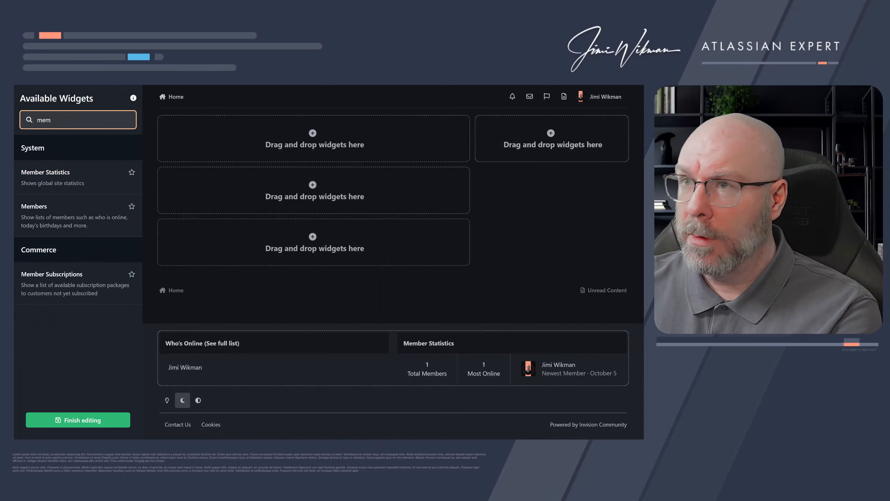
drag(42, 180, 544, 147)
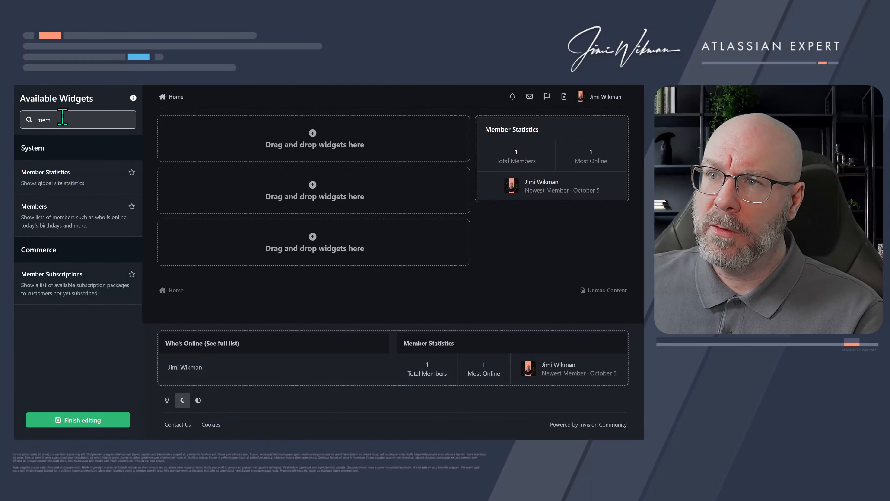
drag(62, 119, 26, 118)
text(pop)
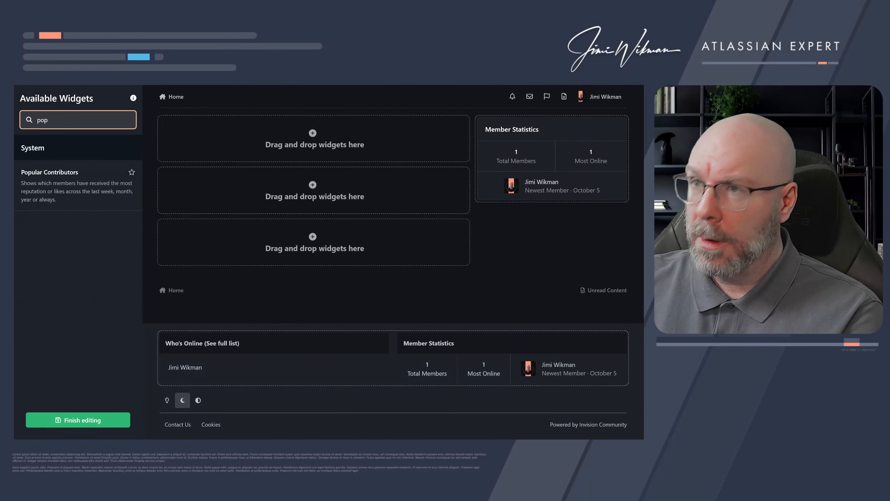
drag(32, 170, 530, 201)
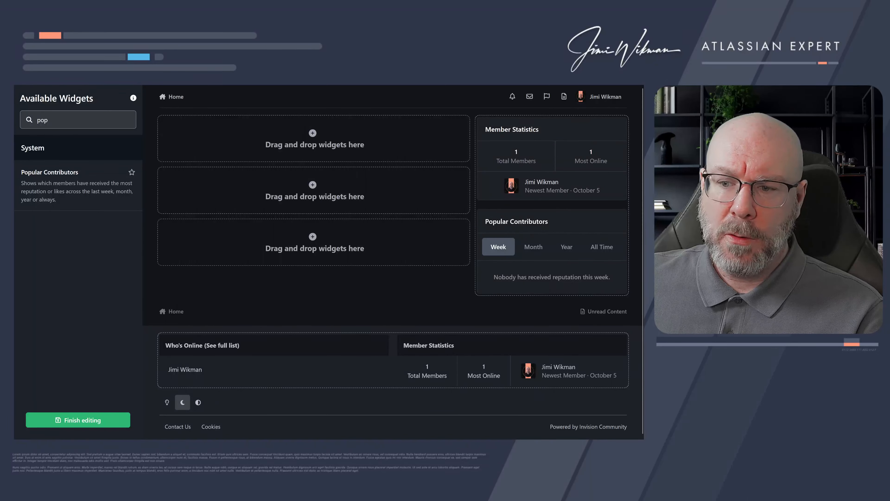
Add the Most Contributions widget to the sidebar in the same carousel block as Popular Contributors
double_click(42, 120)
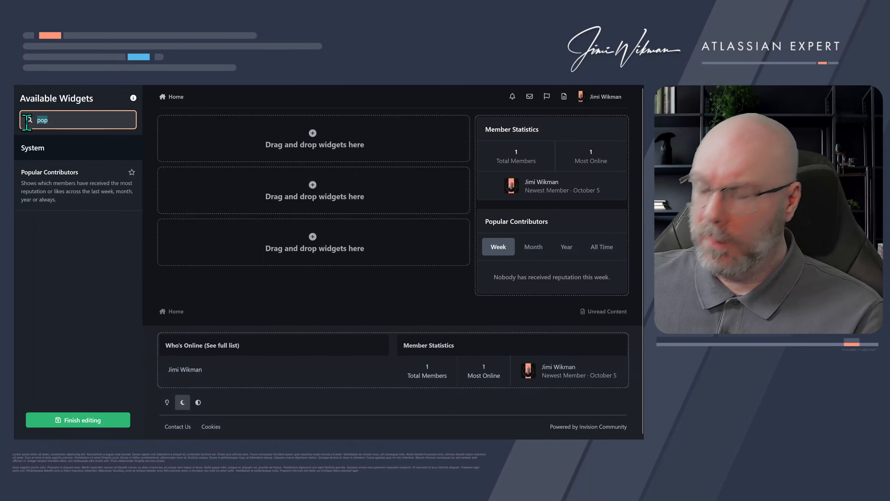
text(most)
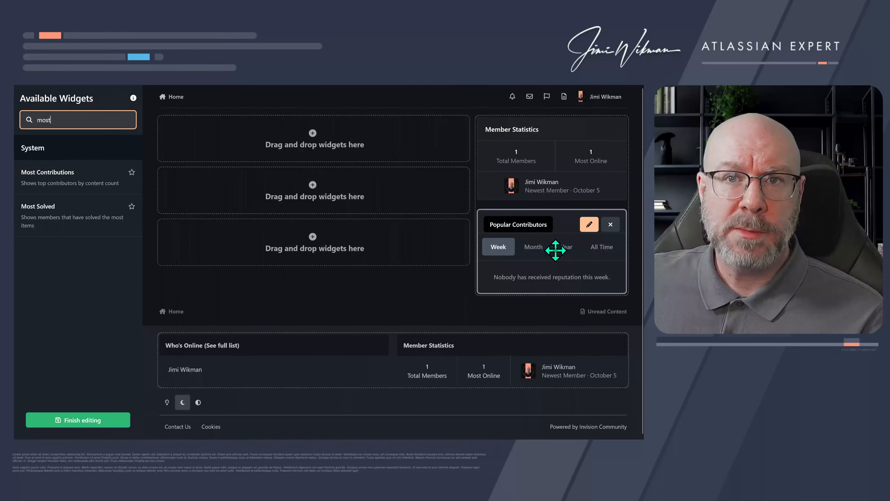
drag(58, 178, 530, 240)
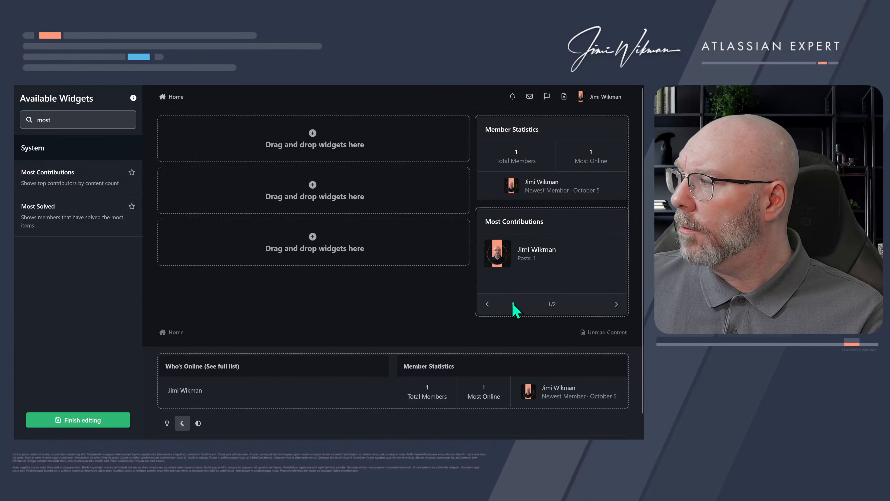
Page back and forth through the sidebar carousel's widgets and clear the widget search
click(616, 305)
click(486, 307)
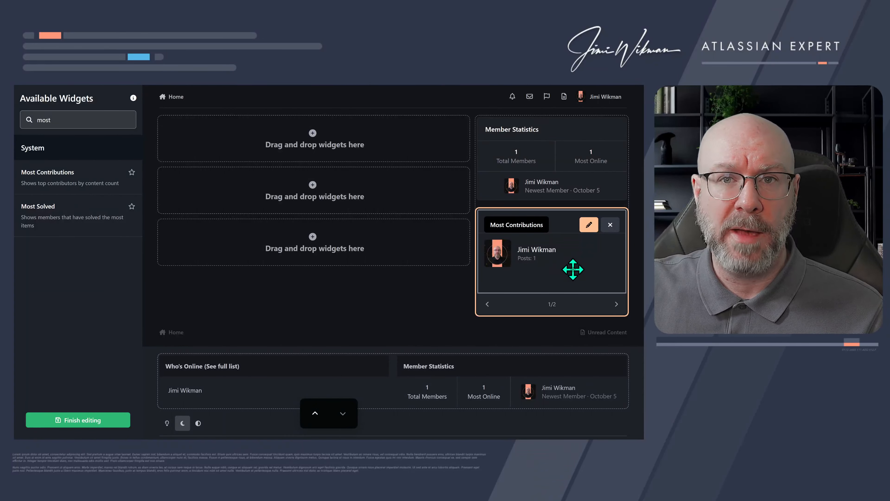
key(ctrl+a)
key(BackSpace)
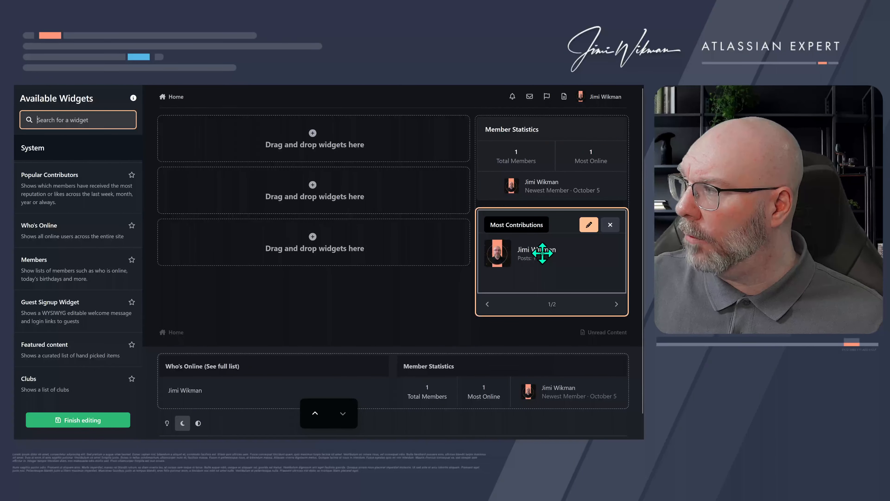
click(487, 304)
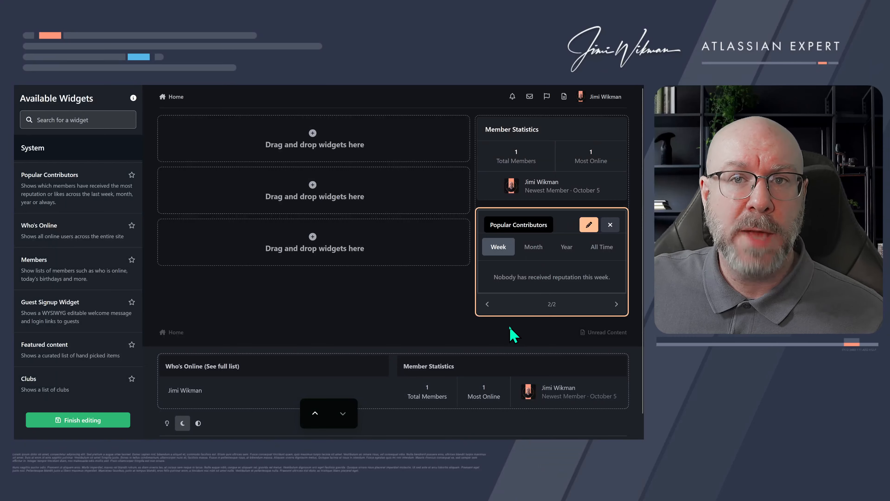
click(487, 305)
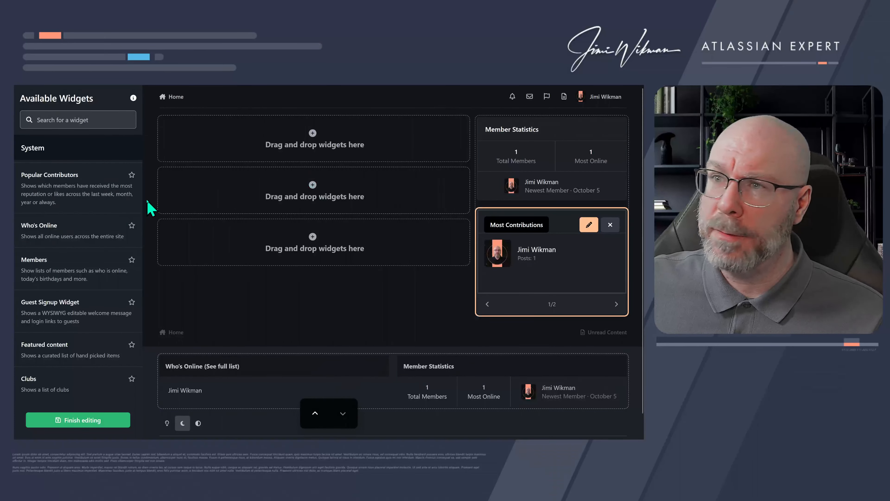
Mark the Feed from My Blog widget as a favourite and place it in the main column's middle widget area
click(70, 120)
scroll(100, 230, down, 10)
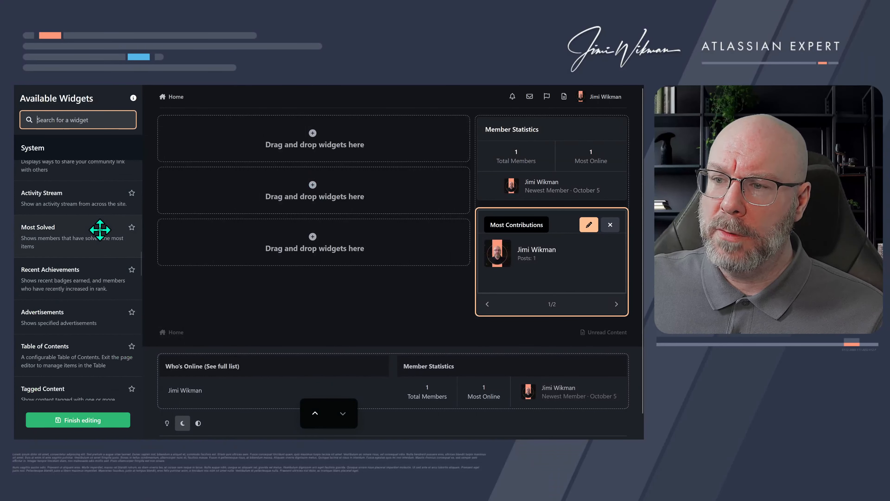
scroll(100, 230, down, 10)
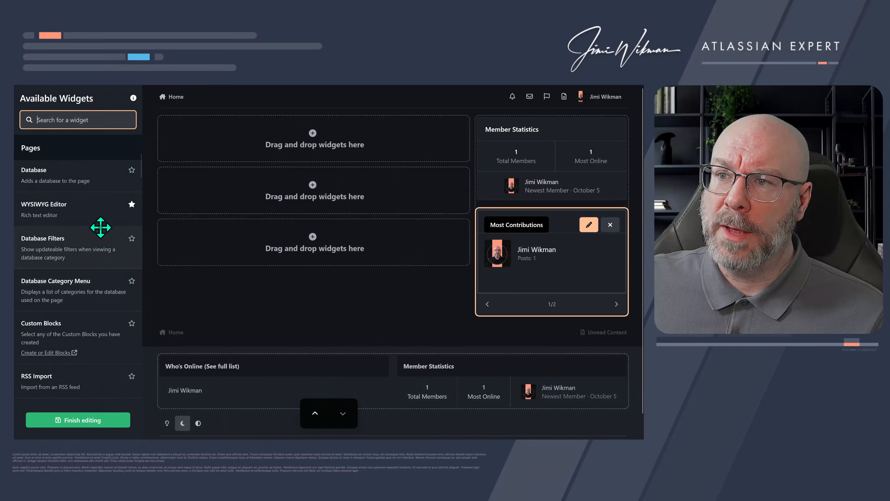
scroll(100, 242, down, 2)
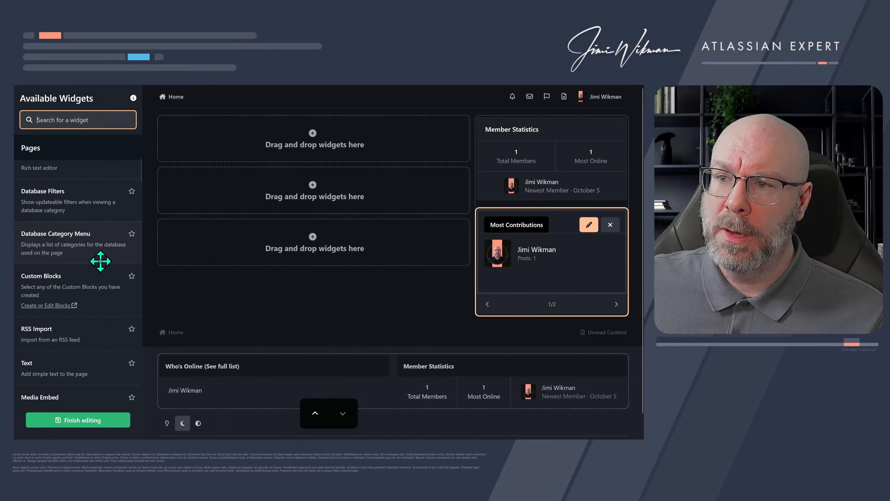
scroll(100, 261, down, 5)
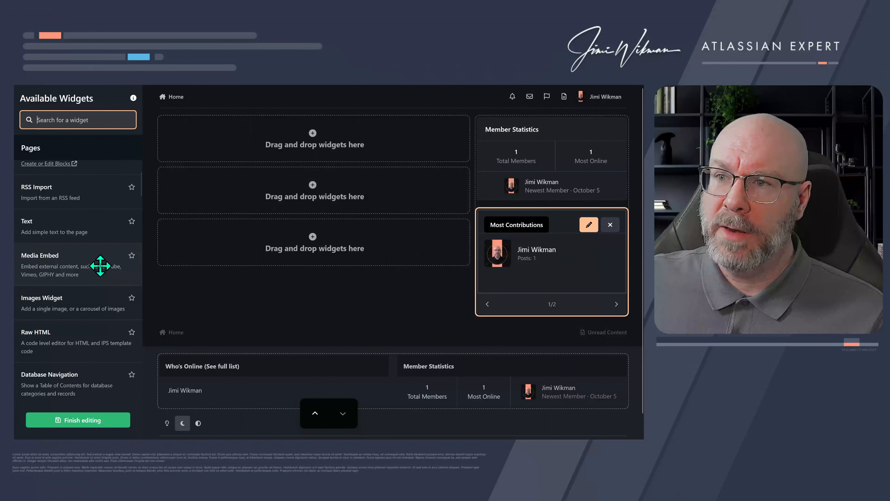
scroll(100, 265, down, 8)
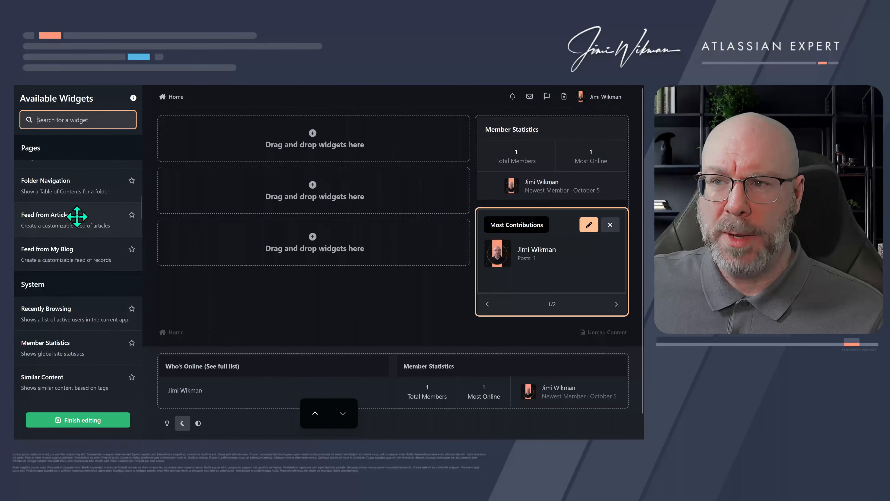
click(132, 249)
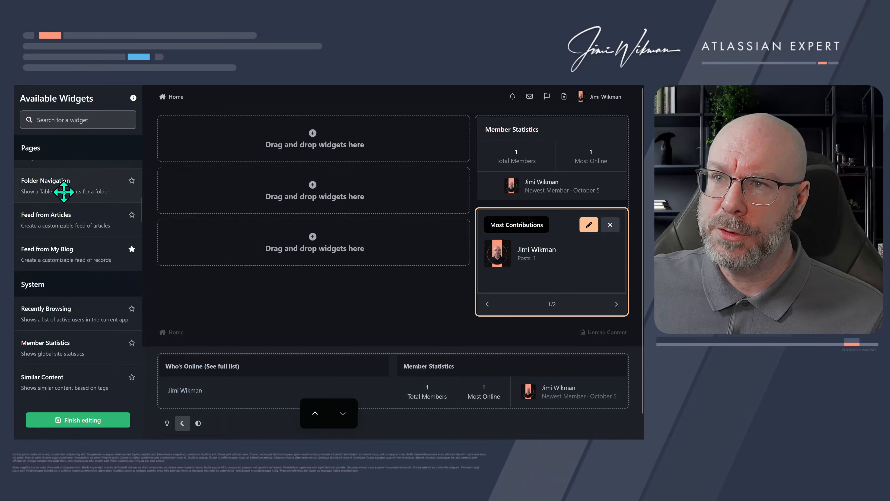
drag(72, 250, 283, 275)
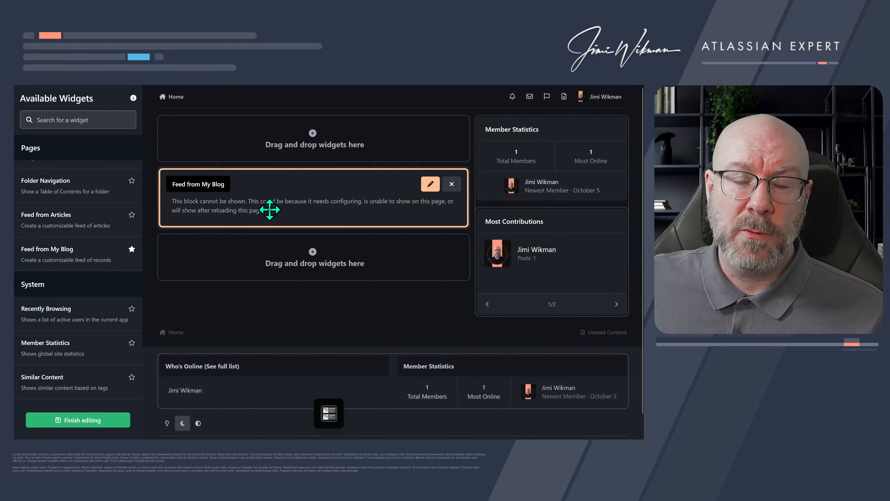
Open the settings of the Feed from My Blog widget and set its title to "My Blog"
click(430, 184)
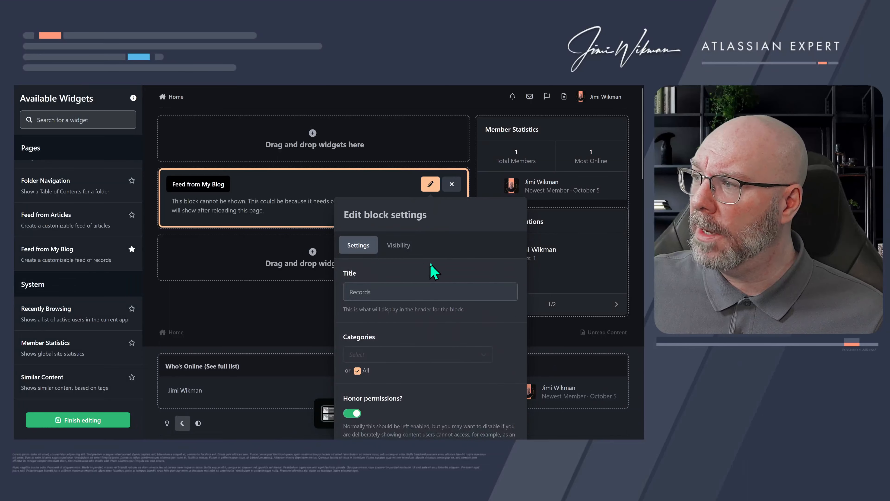
scroll(432, 270, down, 3)
drag(374, 201, 312, 209)
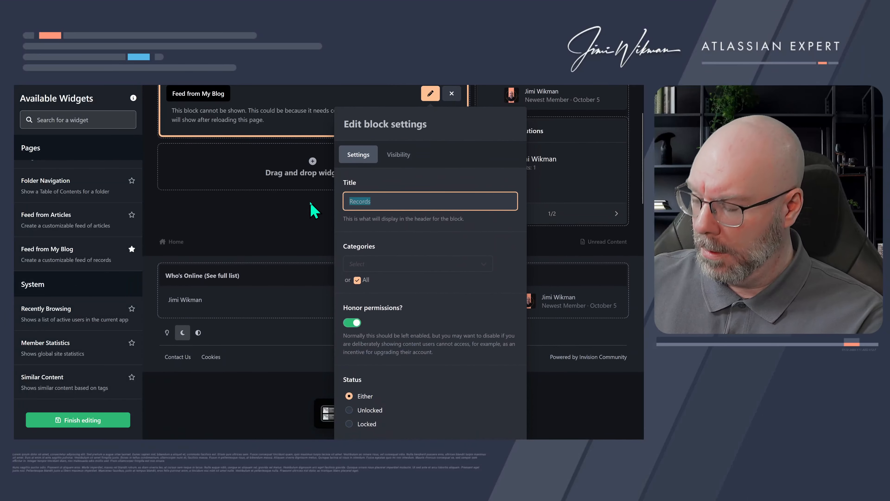
text(My Blog)
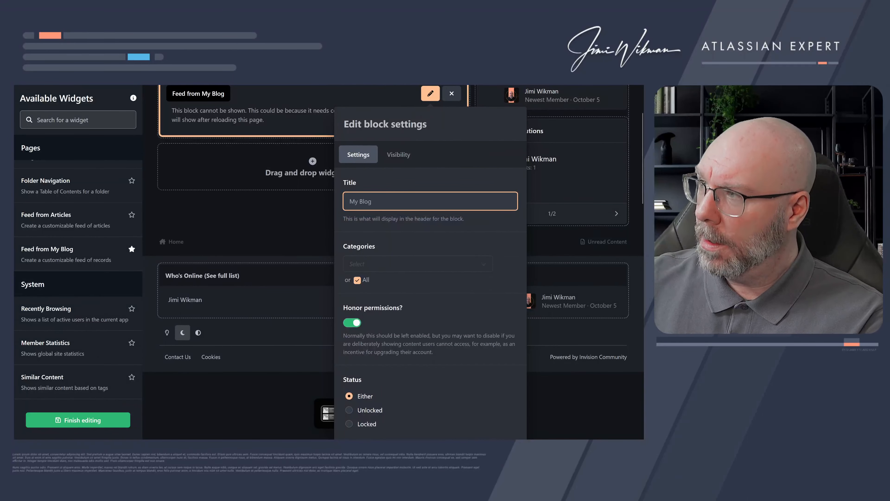
Turn off the All option for the feed's categories and turn it back on
click(364, 280)
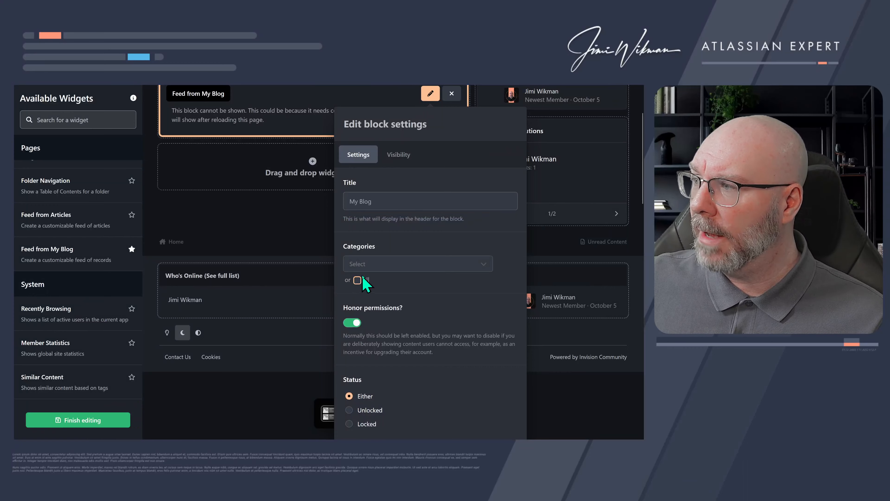
click(370, 266)
click(377, 269)
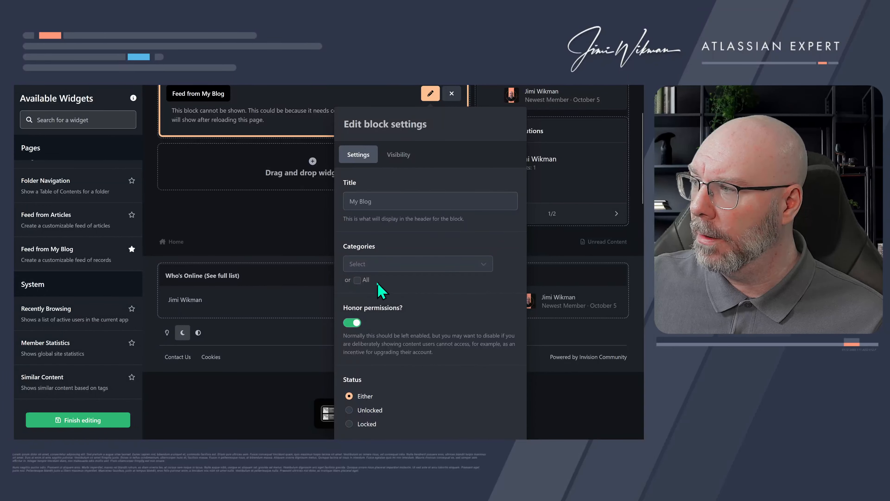
click(357, 280)
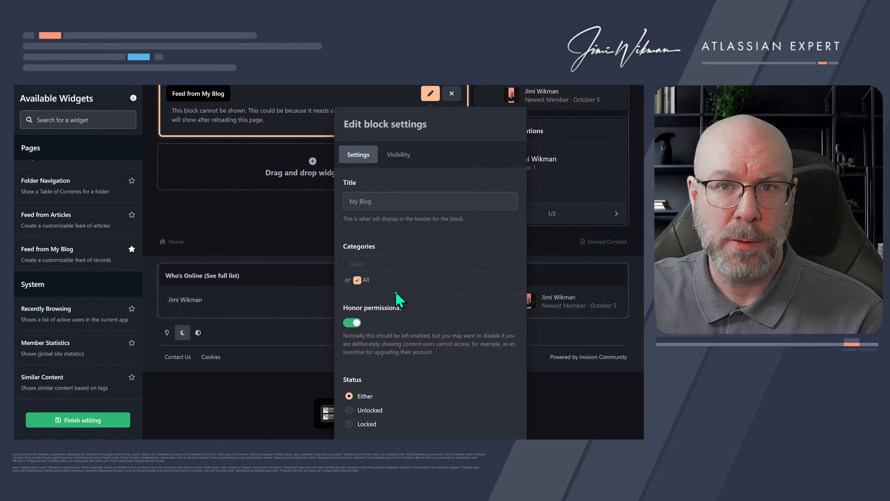
Try limiting the feed to the Records category, then deselect it and restore all categories
click(357, 279)
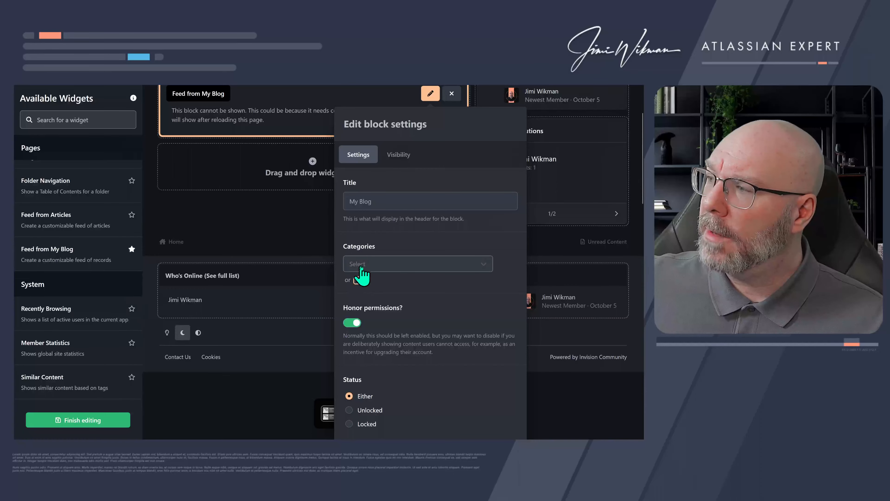
click(361, 268)
click(366, 288)
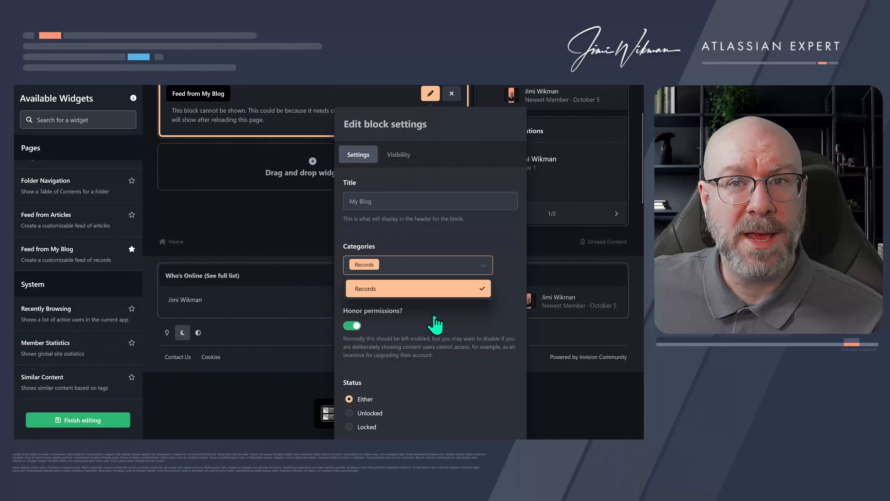
click(501, 285)
click(357, 283)
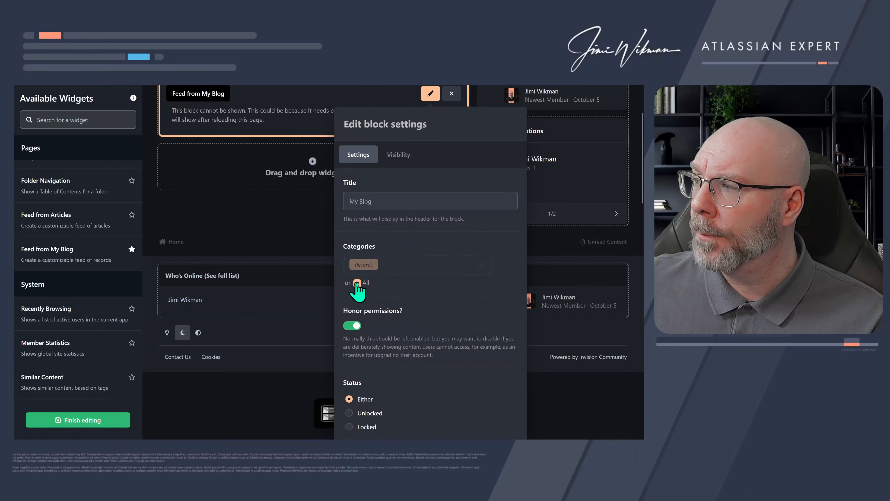
click(357, 283)
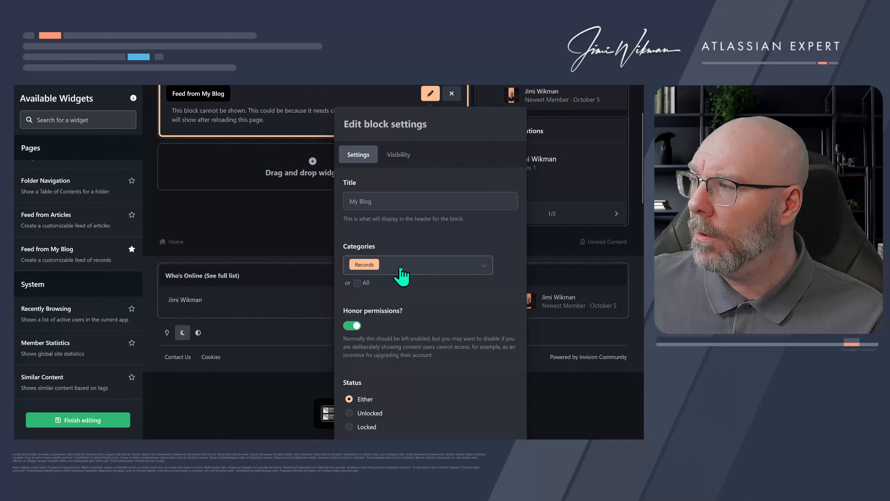
click(401, 268)
click(472, 290)
click(386, 290)
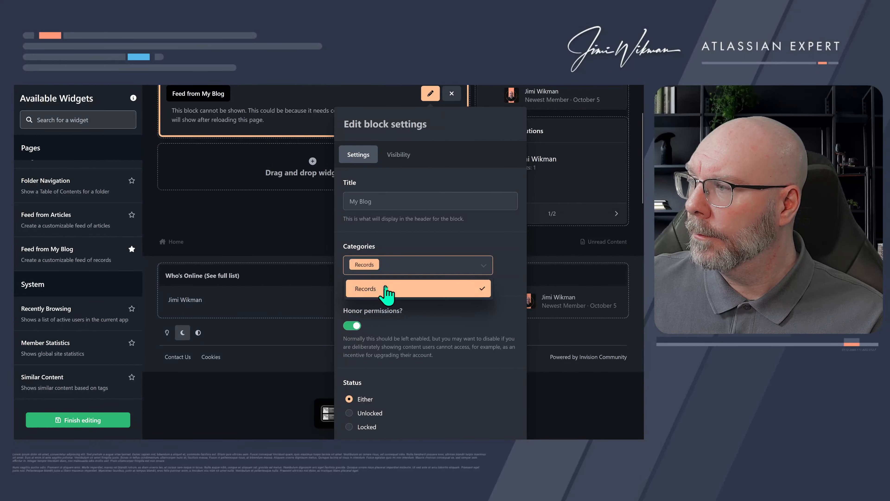
click(385, 290)
click(390, 296)
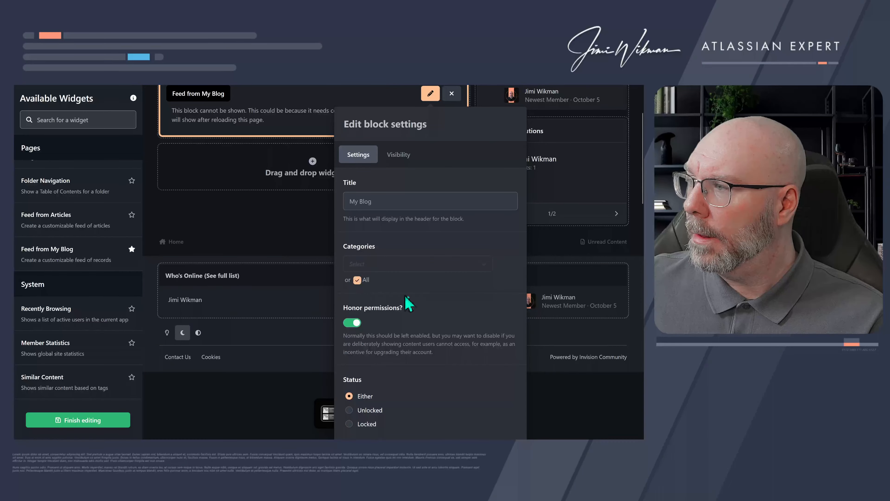
Try restricting the feed to one member as author, then remove that member from the authors
scroll(477, 309, down, 3)
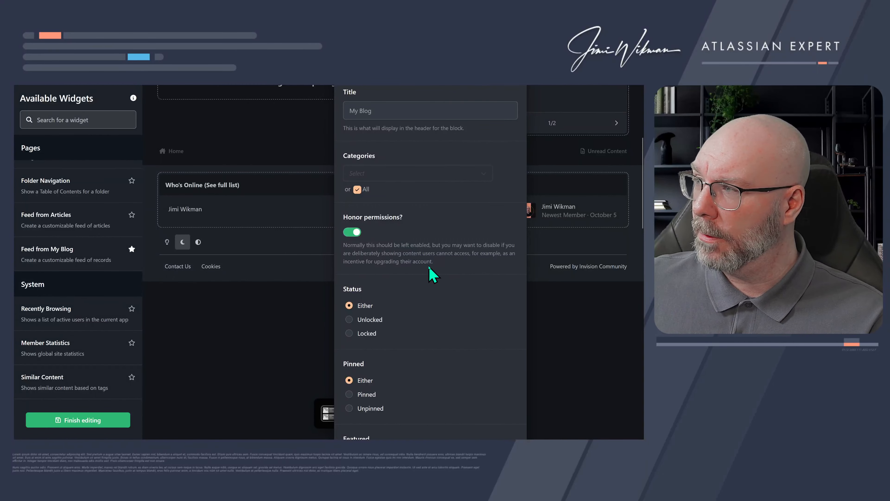
scroll(408, 272, down, 3)
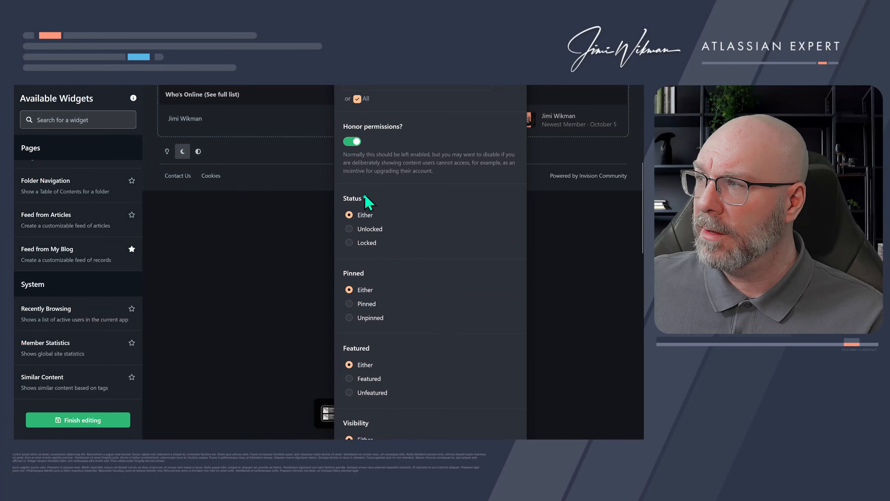
scroll(408, 283, down, 9)
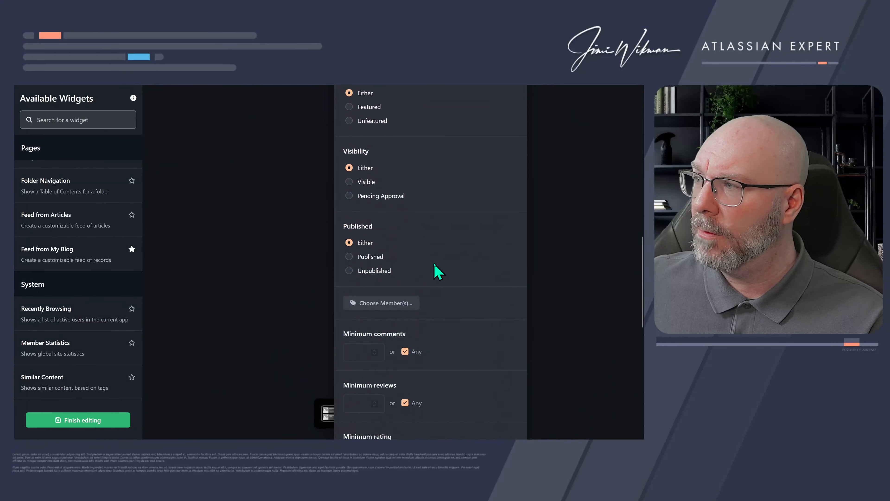
scroll(435, 261, down, 3)
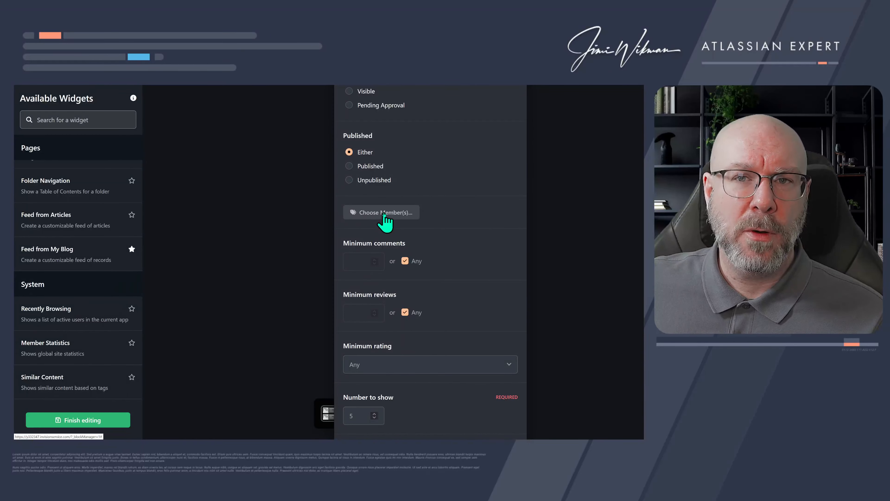
click(385, 213)
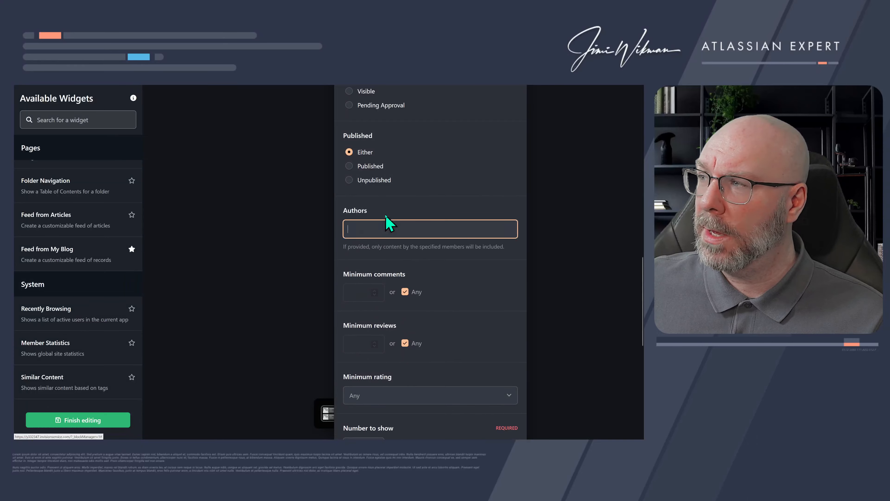
text(jimi)
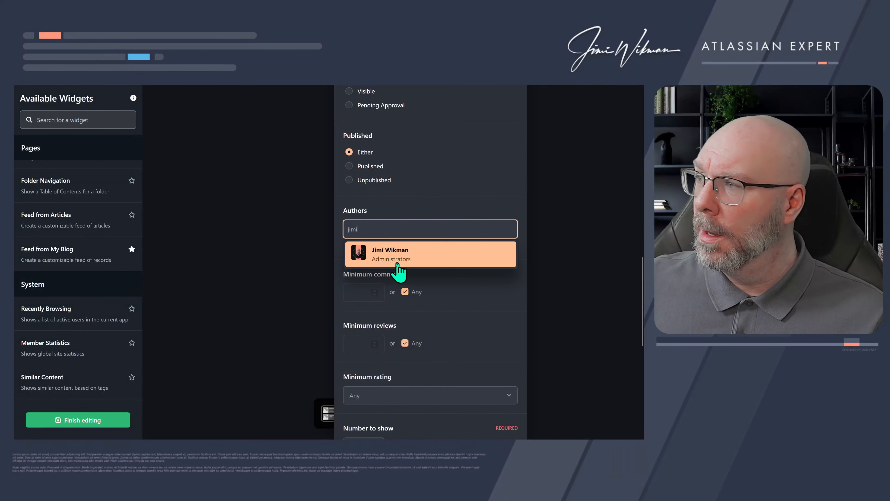
click(399, 254)
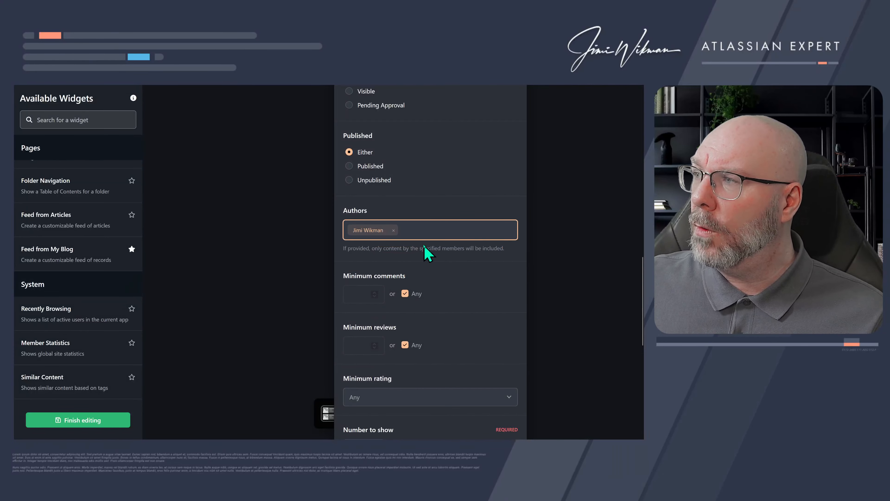
click(393, 230)
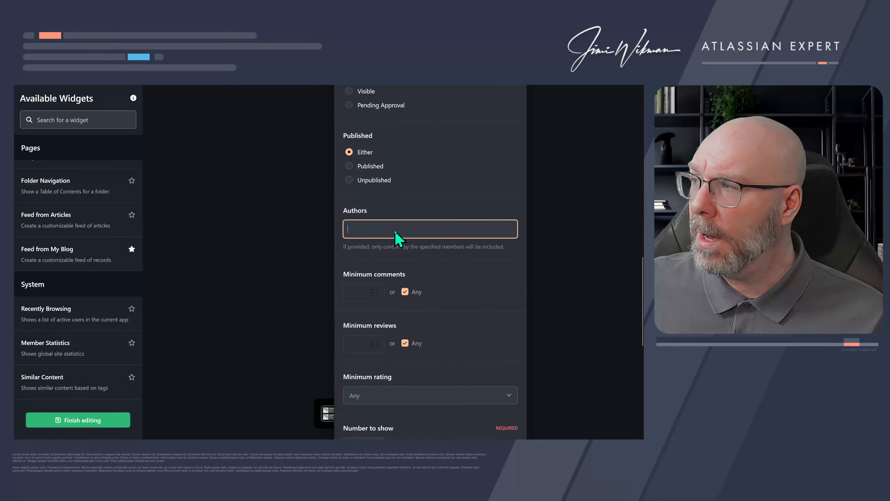
Set the feed's number of records to show to 7 and save the block settings
scroll(464, 265, down, 3)
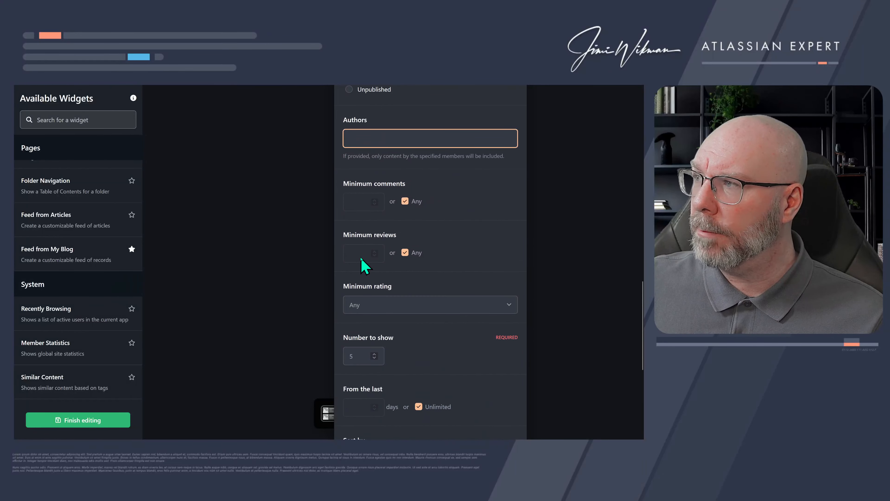
scroll(444, 252, down, 1)
scroll(448, 259, down, 4)
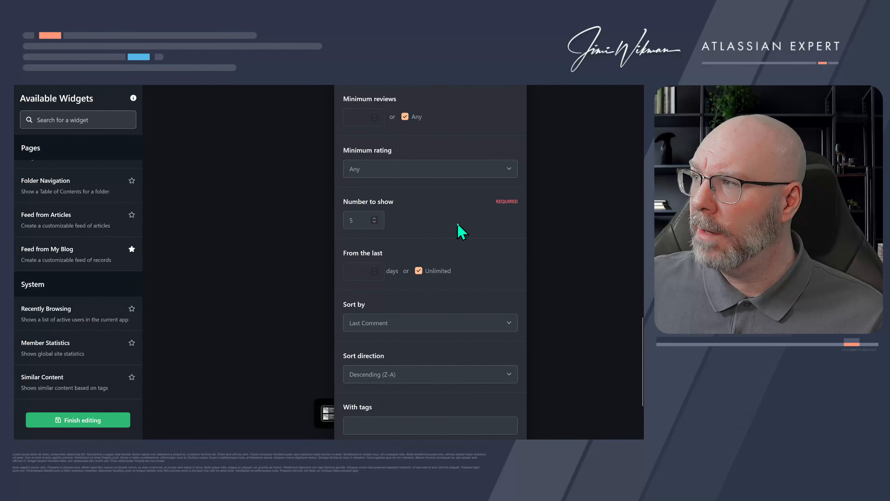
double_click(343, 216)
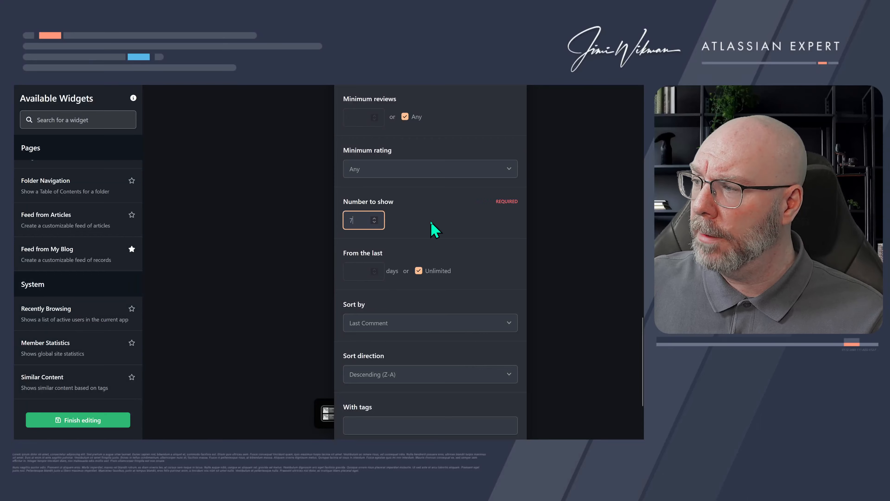
scroll(432, 228, down, 3)
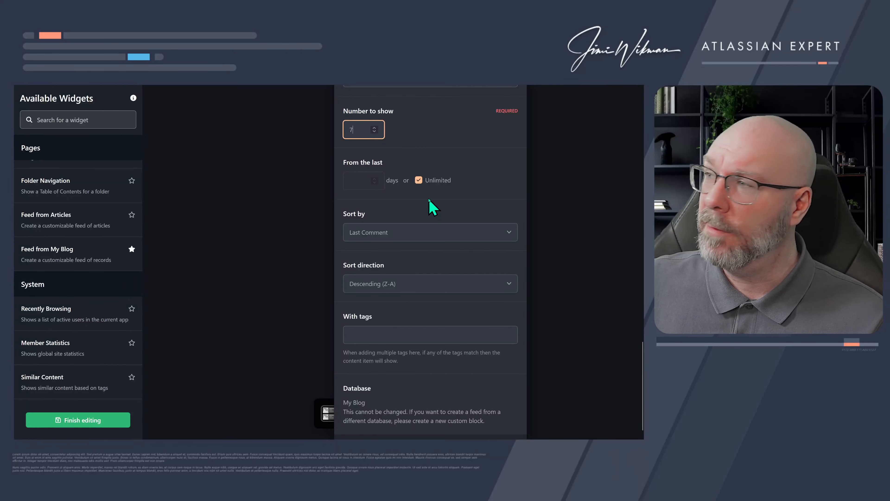
scroll(430, 205, down, 1)
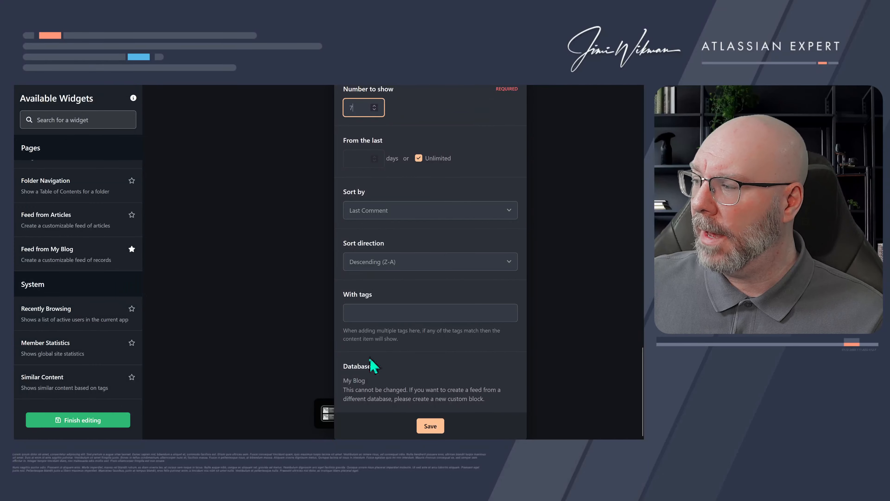
click(431, 426)
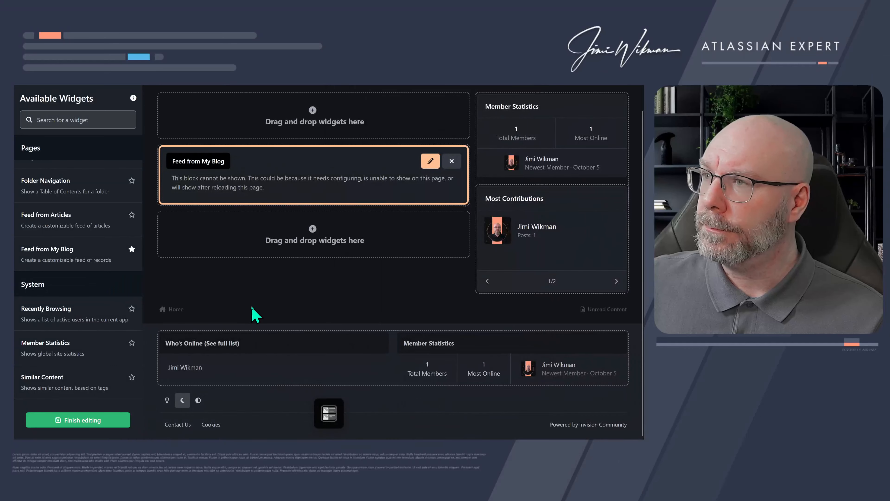
Finish editing the Home page and reload it in the browser
click(90, 423)
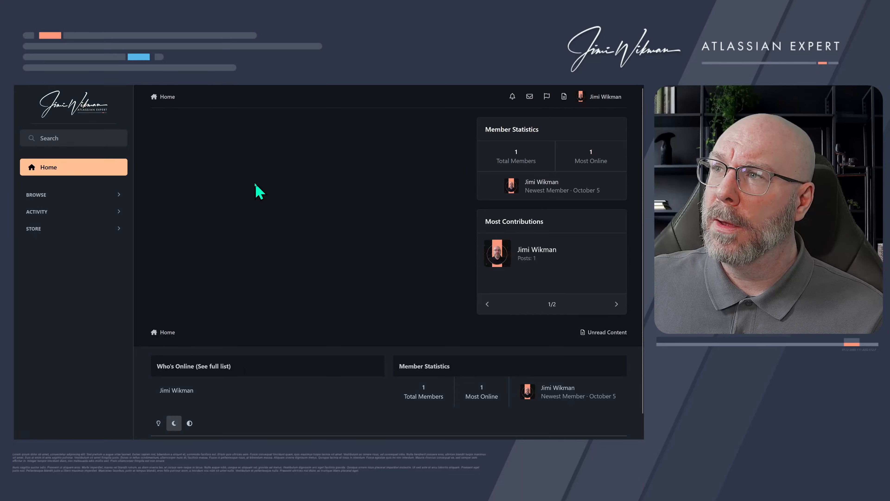
scroll(253, 186, down, 2)
scroll(251, 197, up, 2)
mouse_move(126, 96)
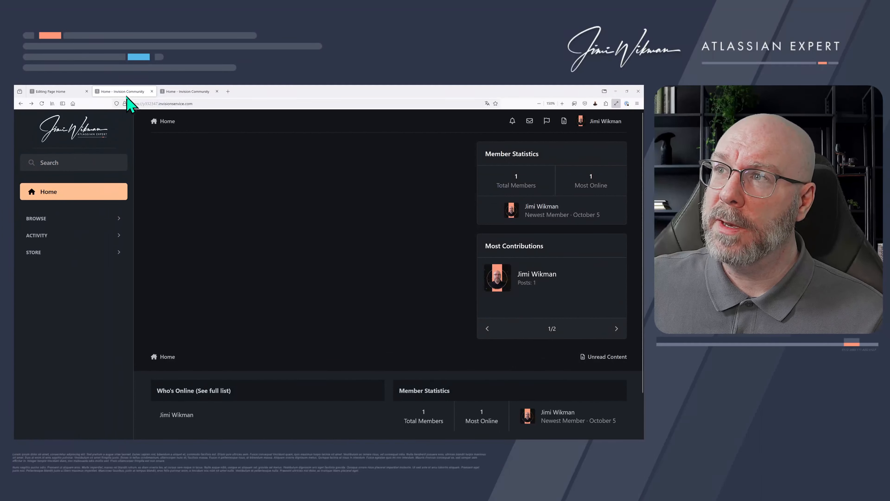
click(42, 104)
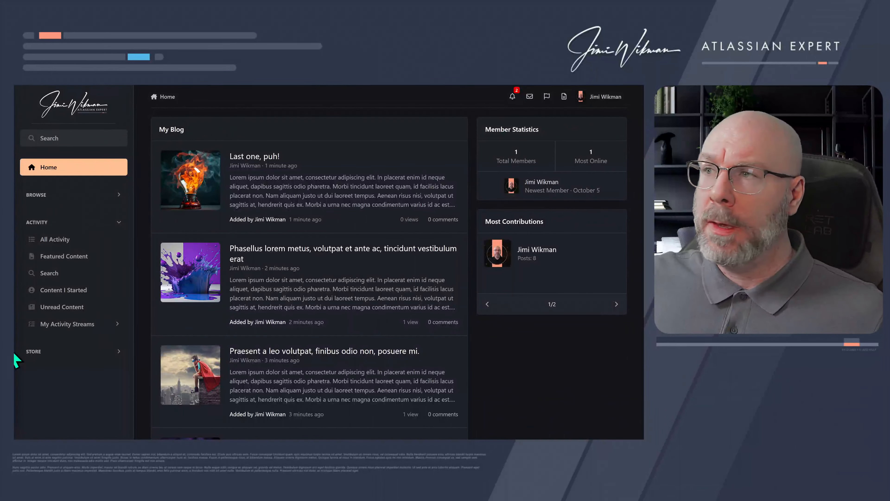
Review the My Blog feed's records down the Home page and reopen the page in the Page Editor
scroll(356, 288, down, 10)
scroll(326, 281, up, 10)
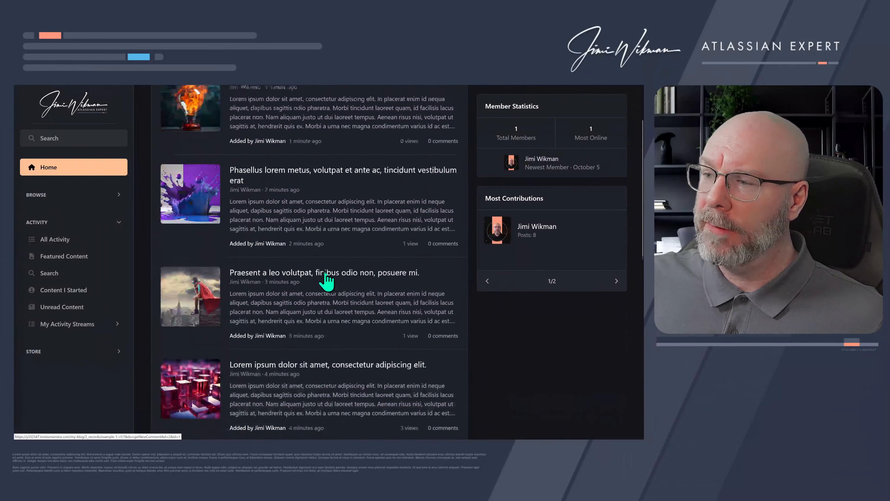
scroll(312, 221, down, 8)
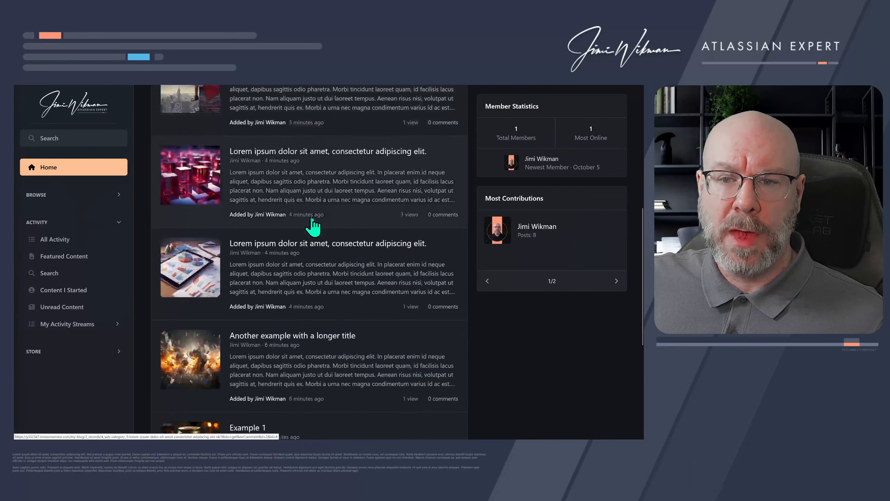
scroll(312, 223, down, 3)
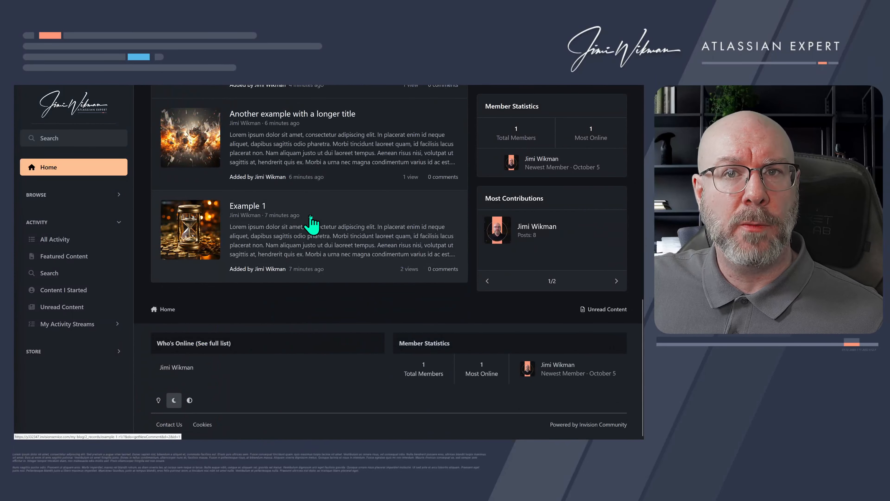
scroll(310, 221, up, 11)
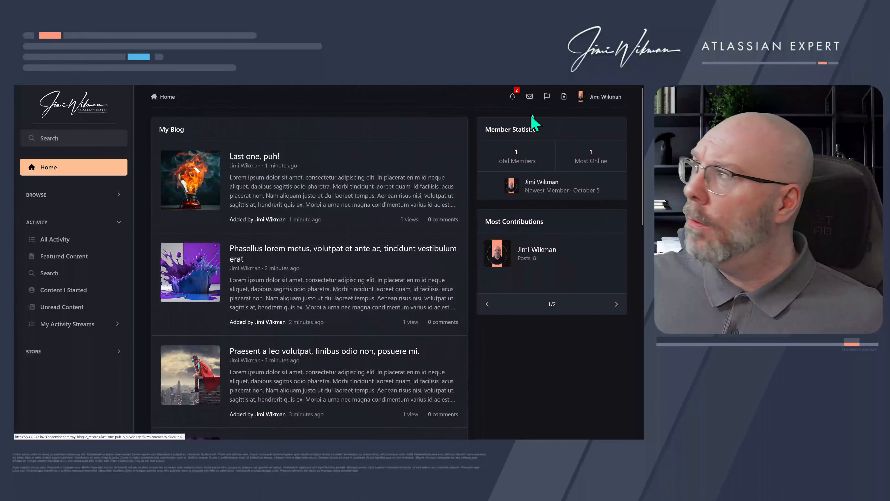
click(606, 96)
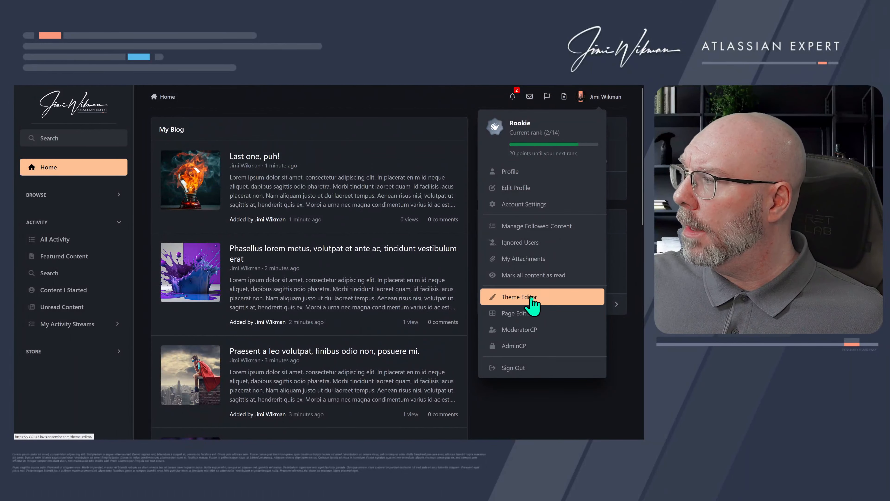
click(531, 314)
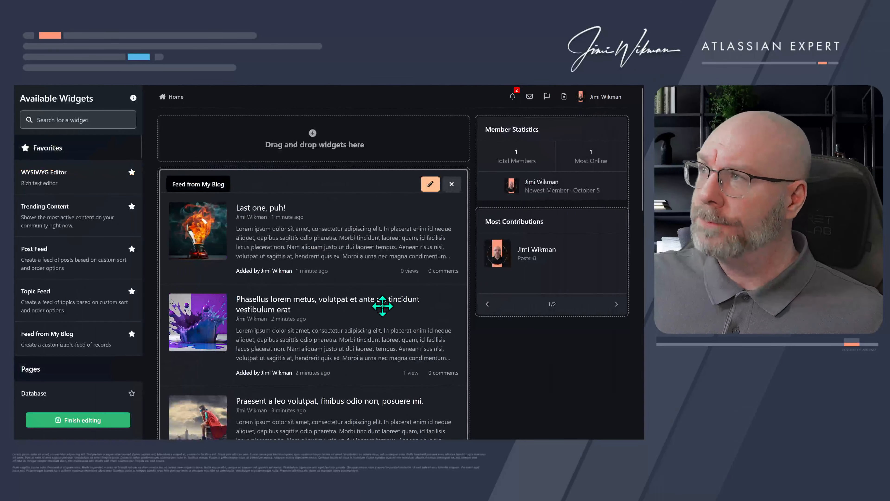
Check the number of records to show in the My Blog feed's block settings and save them unchanged
click(430, 184)
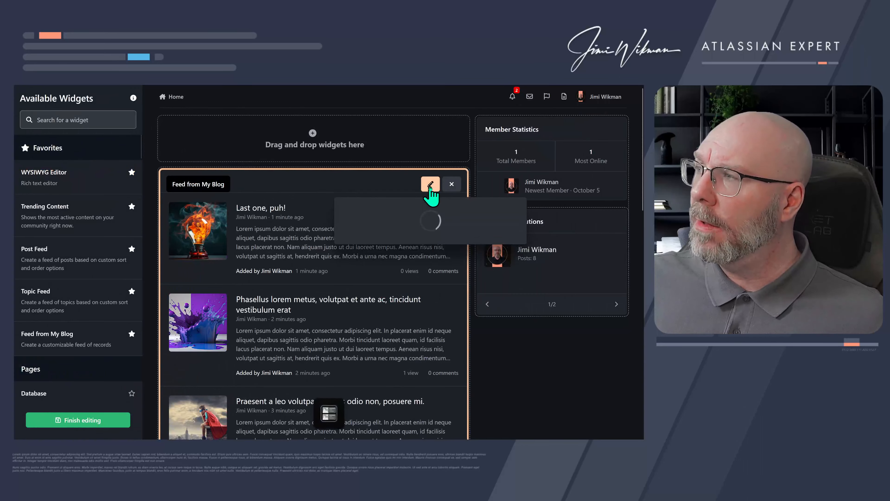
scroll(413, 309, down, 5)
scroll(411, 299, down, 15)
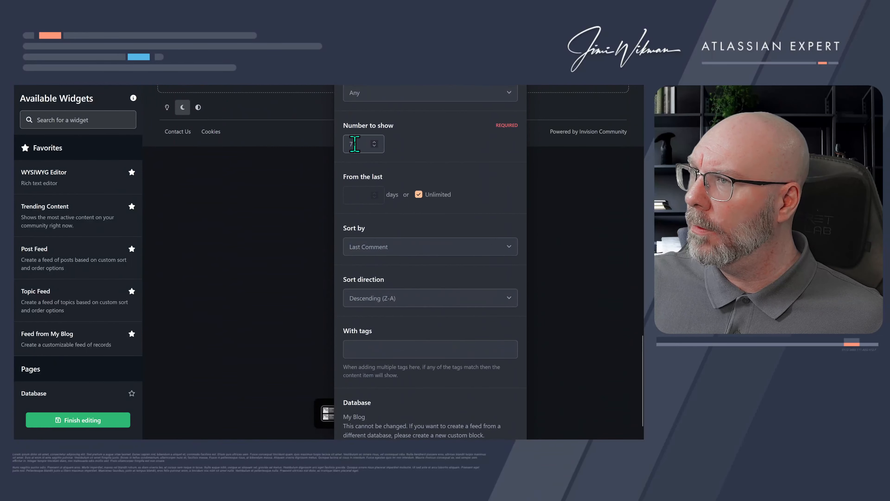
click(355, 144)
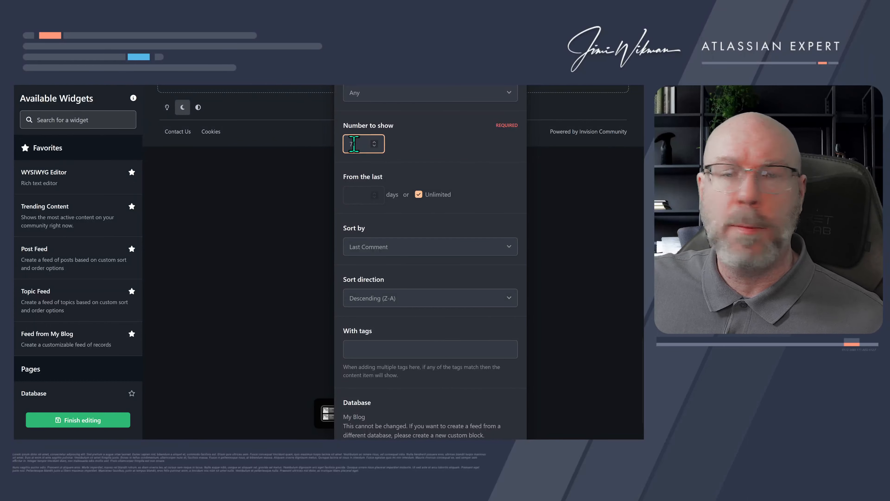
scroll(420, 185, down, 1)
click(431, 426)
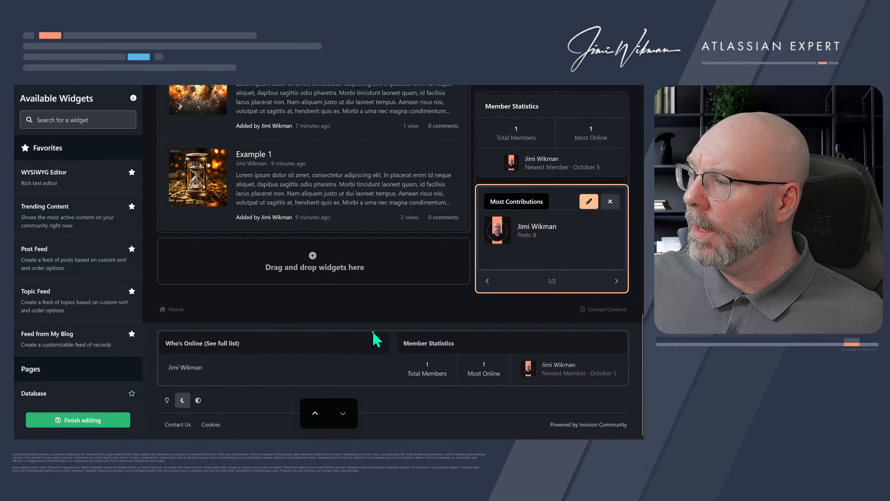
Display the My Blog feed as a carousel in the Grid layout and finish editing the Home page
scroll(346, 178, up, 15)
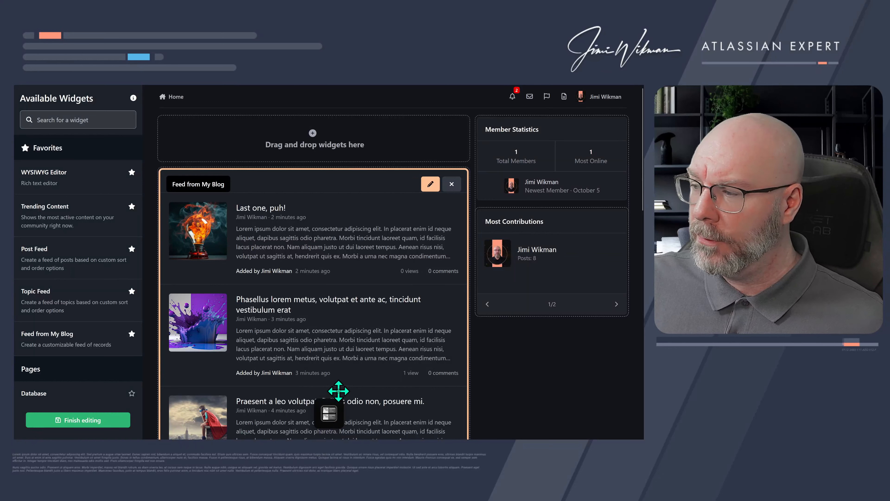
click(333, 419)
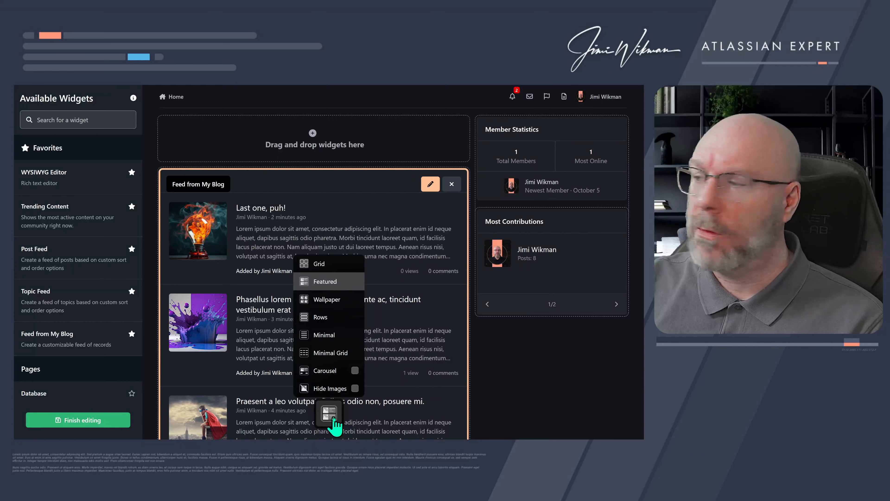
click(356, 370)
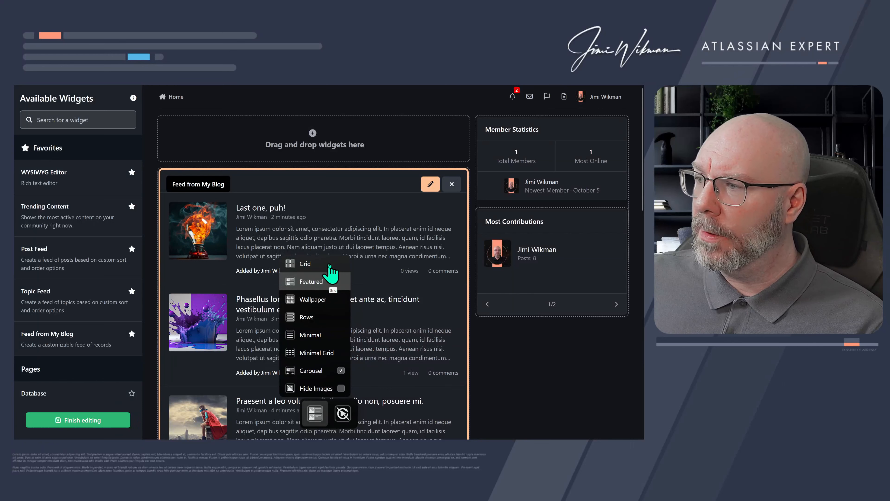
click(304, 266)
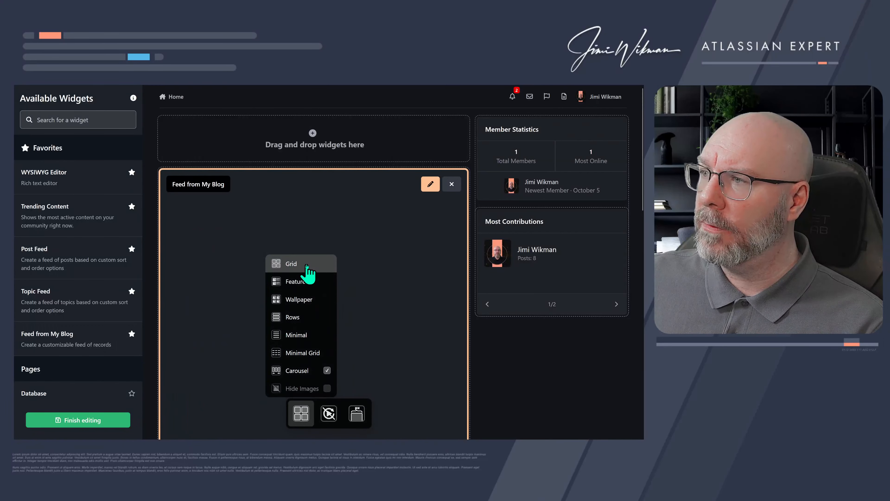
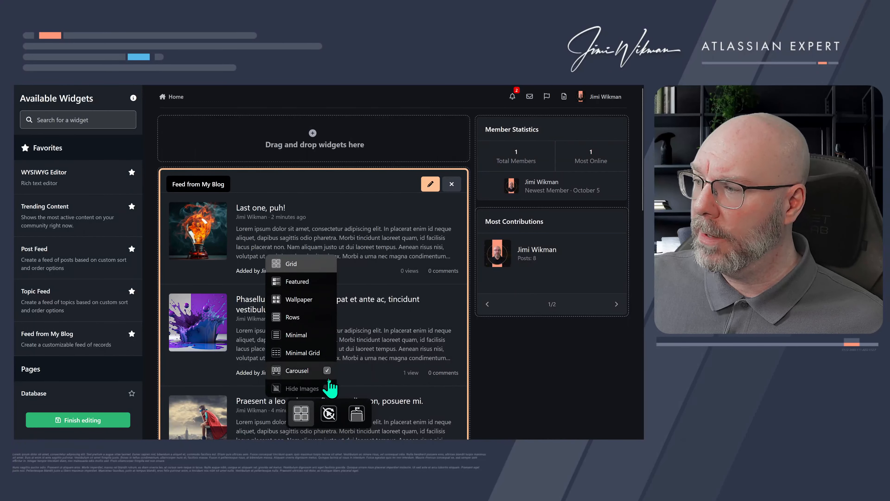
click(117, 423)
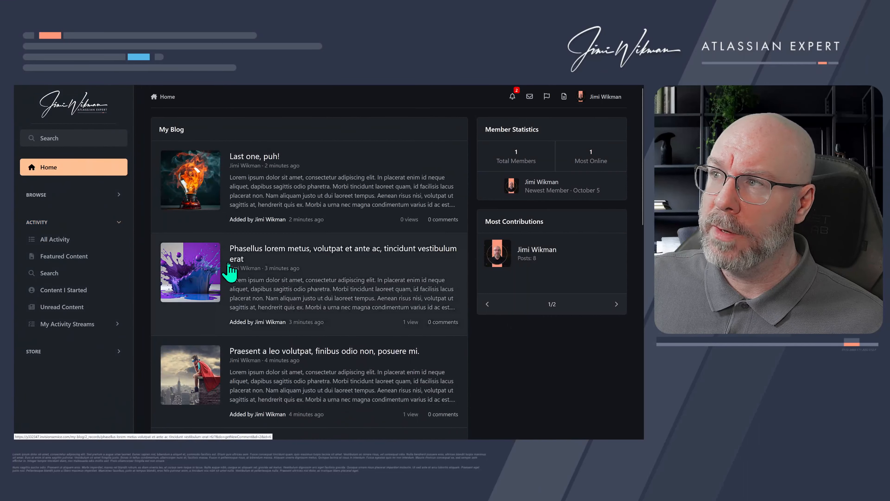
mouse_move(80, 88)
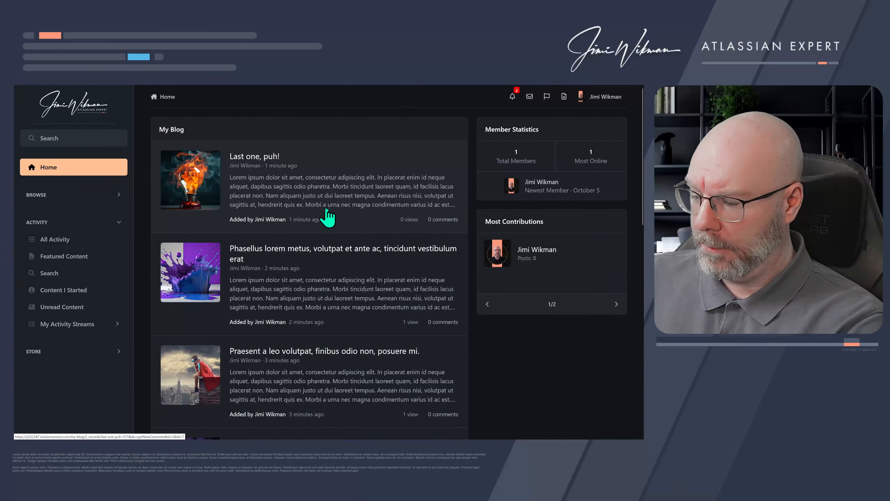
Reopen the Home page in the Page Editor and look at the My Blog feed's block settings
click(602, 100)
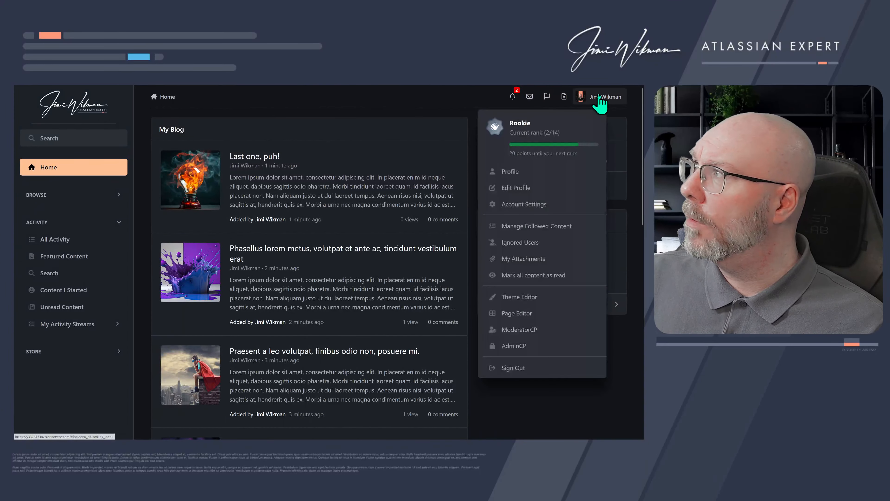
click(529, 299)
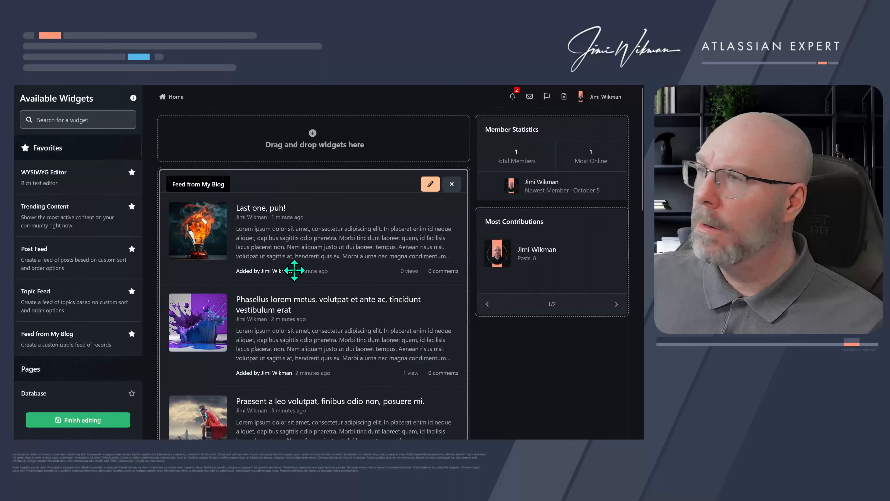
click(425, 184)
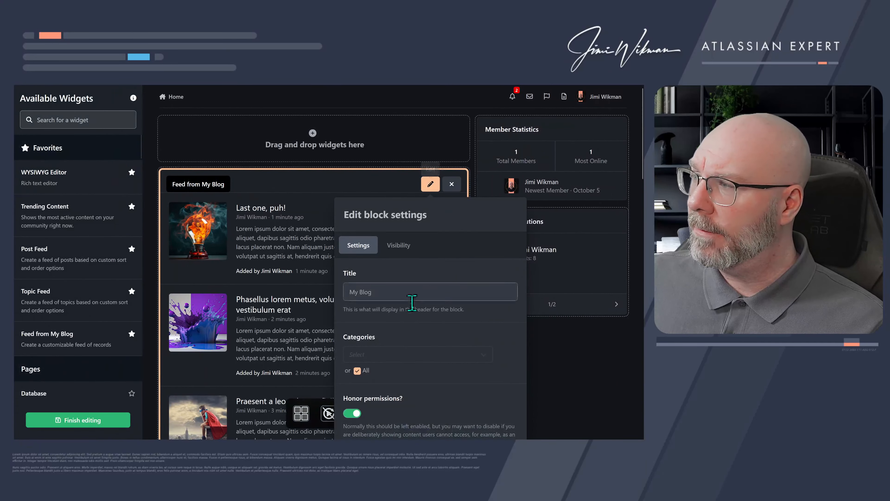
click(300, 248)
Switch the feed's Carousel option off and back on in the Grid layout, and finish editing the page
scroll(300, 248, down, 3)
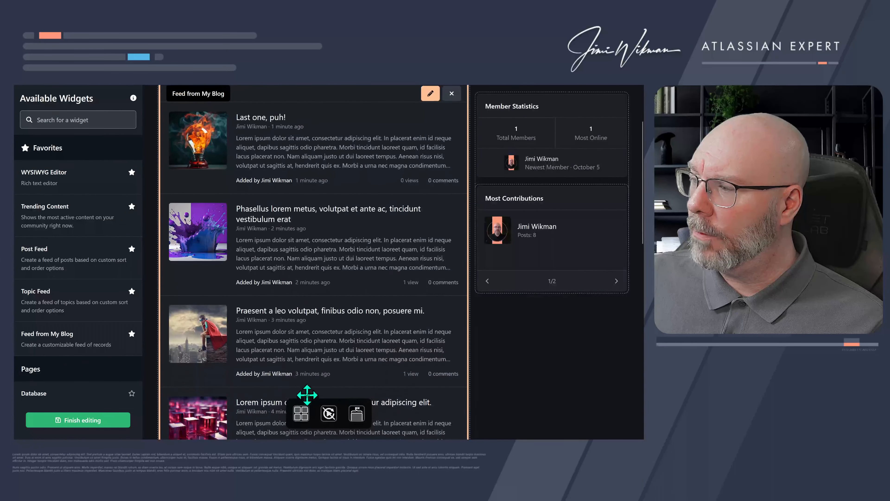
click(301, 413)
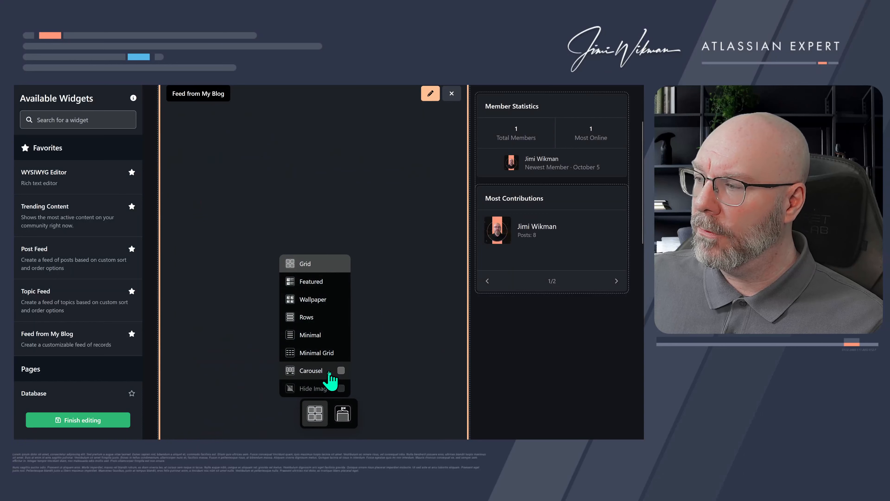
click(330, 371)
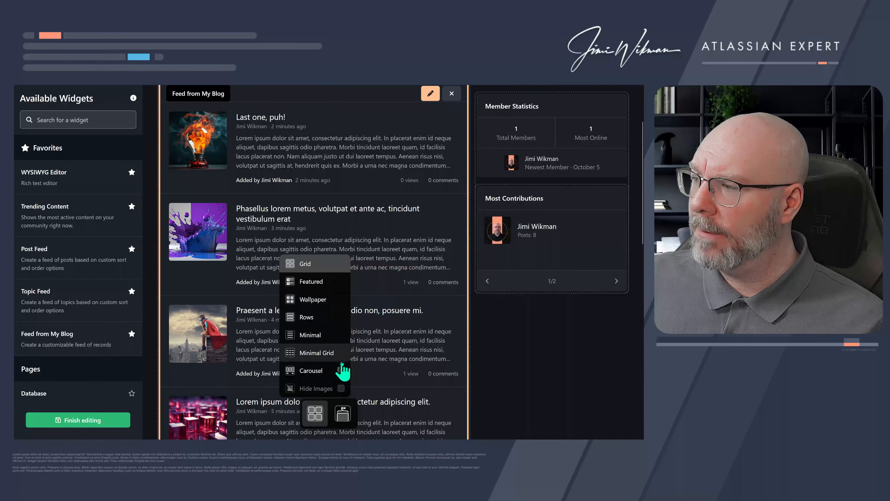
click(341, 370)
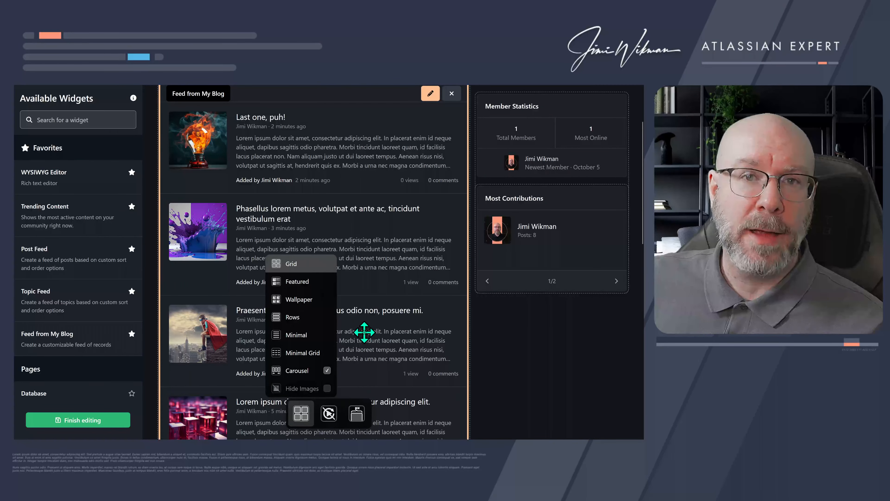
click(106, 421)
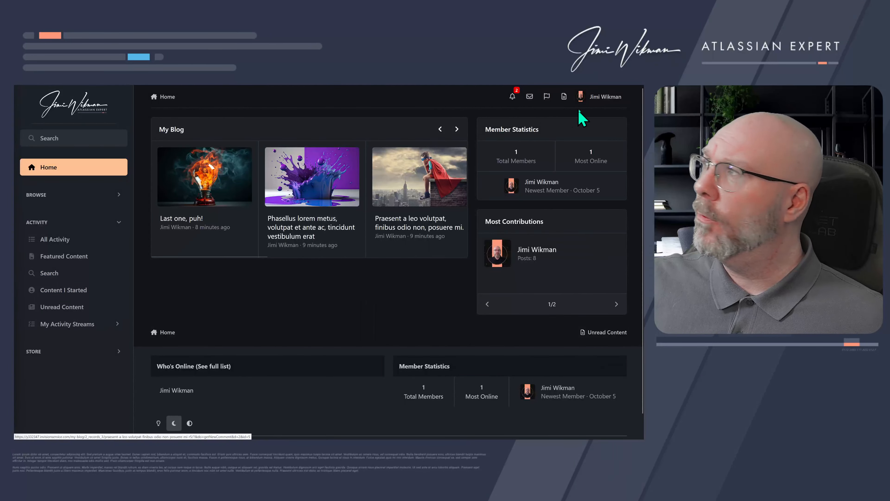
Reopen the Home page in the Page Editor and remove the Feed from My Blog widget
click(592, 96)
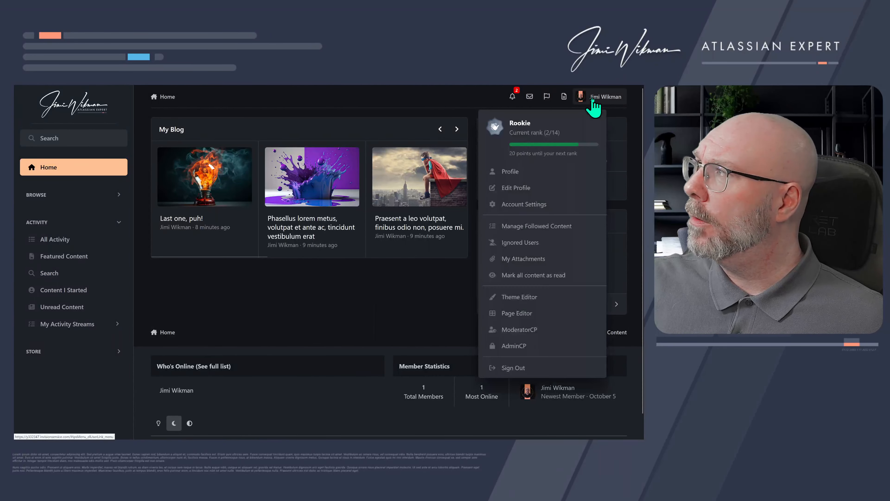
click(526, 314)
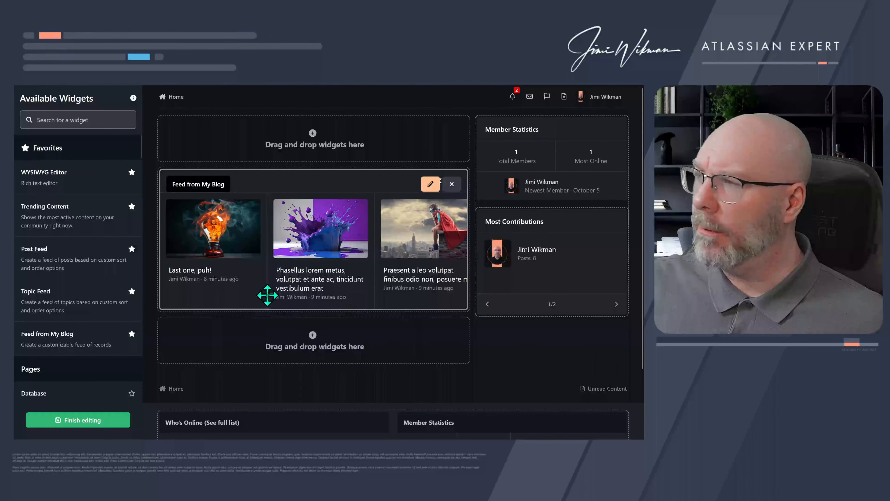
click(452, 184)
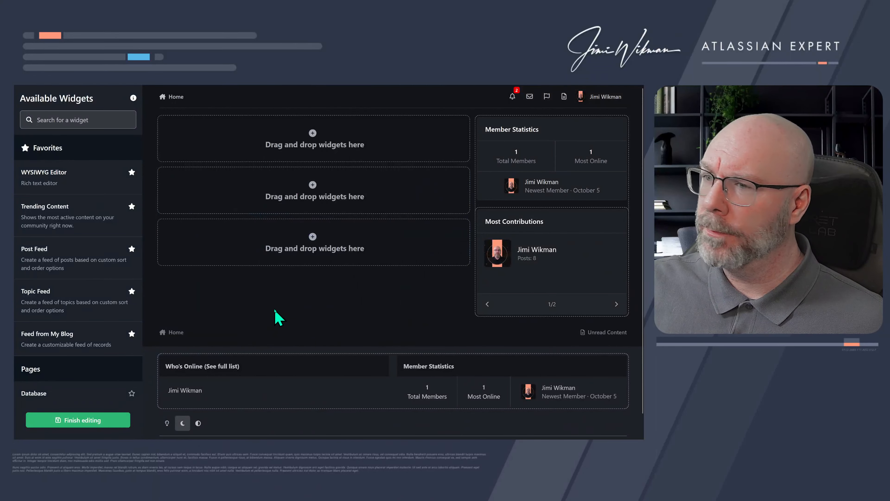
Search the available widgets for "blog" and add Feed from My Blog to the middle widget area of the Home page
click(64, 119)
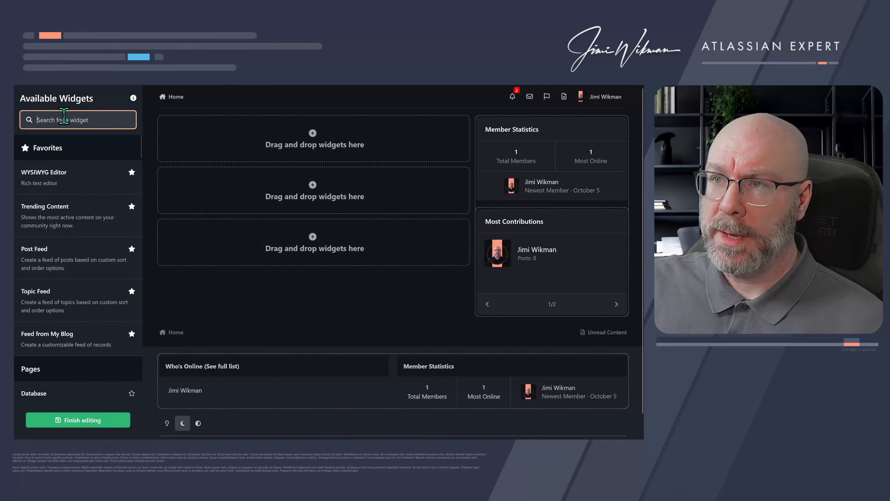
text(blog)
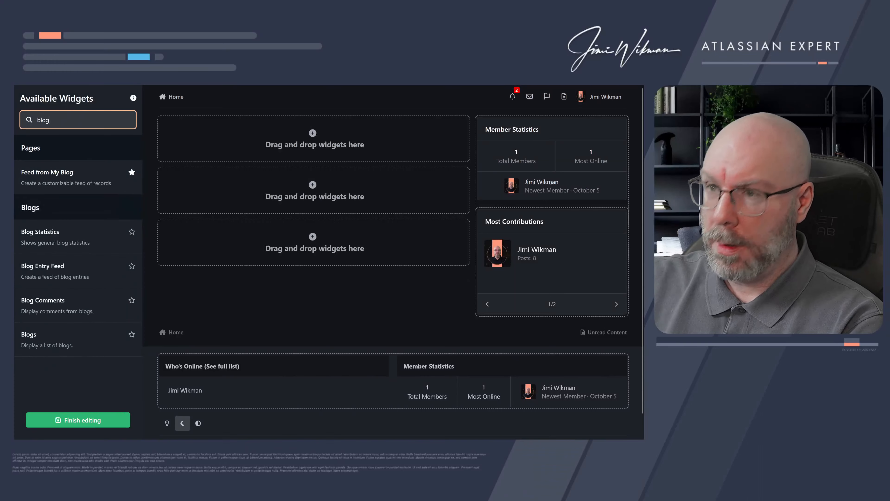
drag(77, 174, 328, 186)
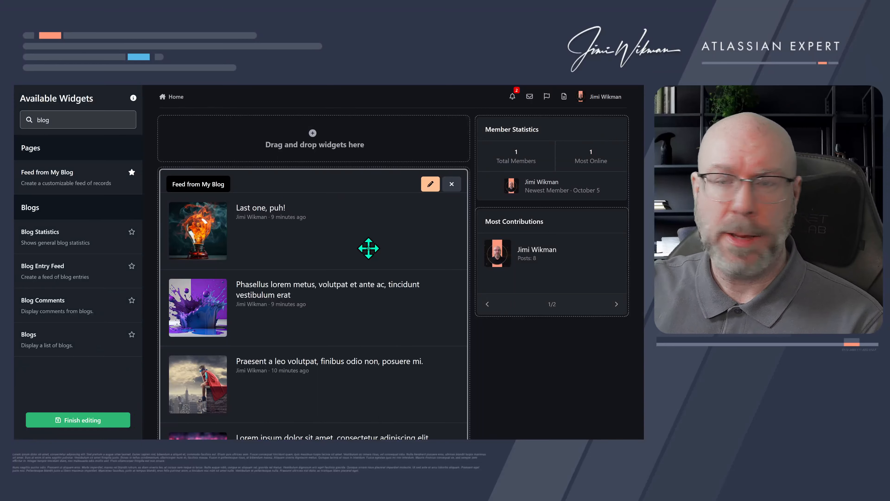
Display the newly added My Blog feed as a carousel in the Grid layout, and finish editing the Home page
drag(341, 224, 185, 216)
scroll(367, 279, down, 3)
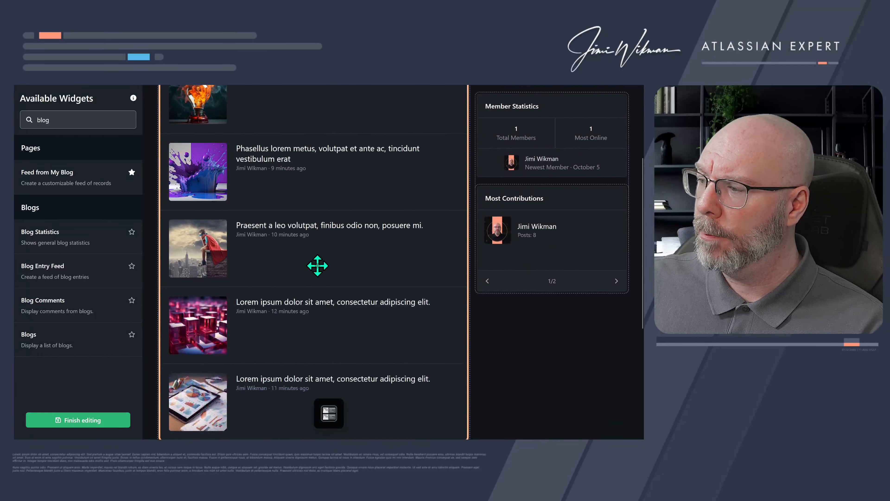
click(331, 420)
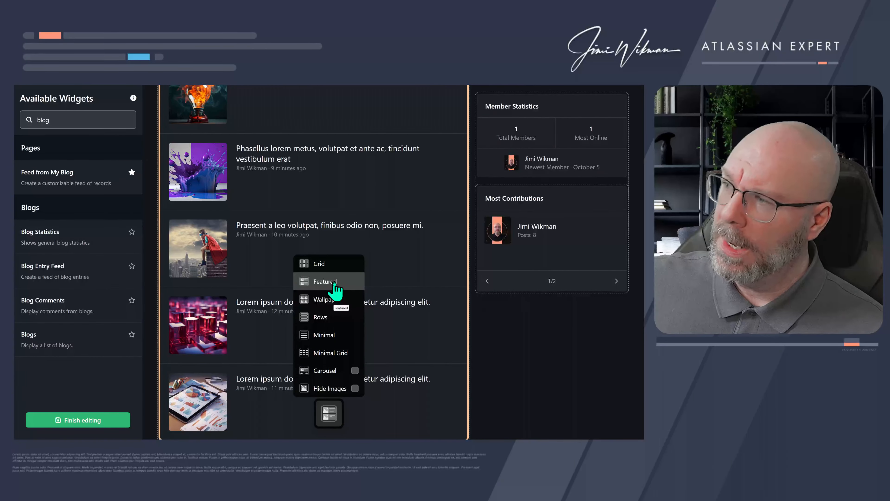
click(328, 266)
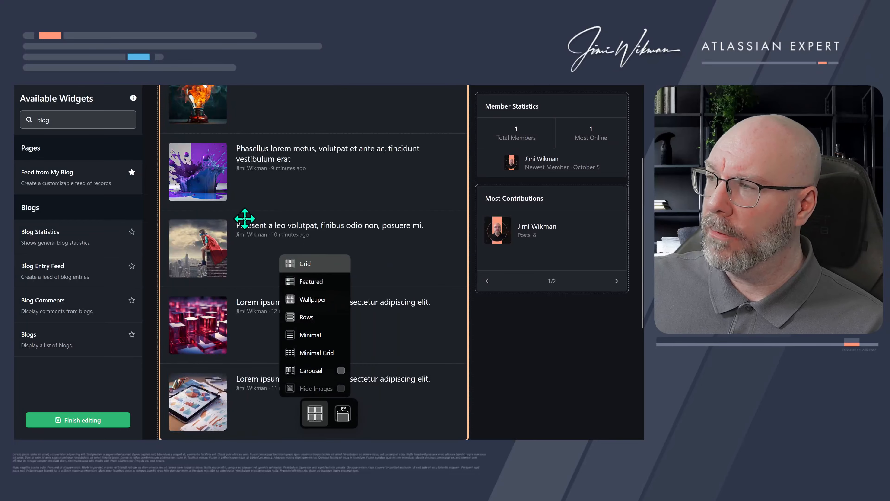
scroll(268, 163, up, 3)
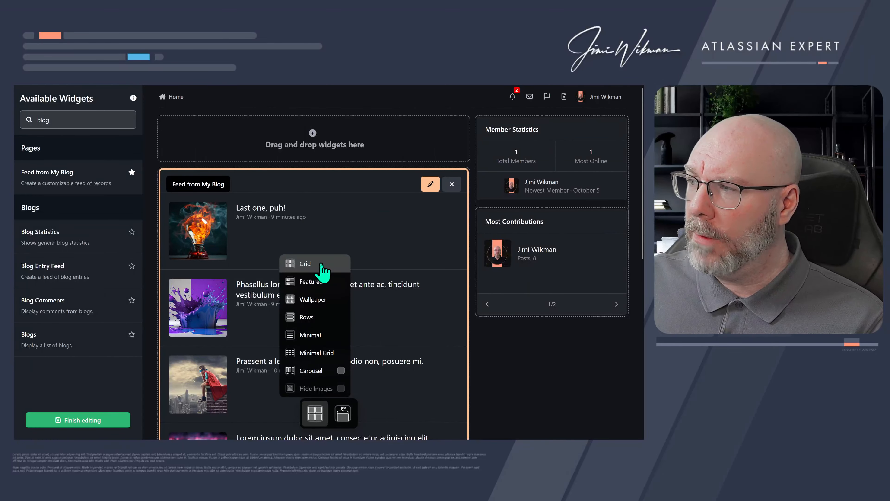
click(341, 370)
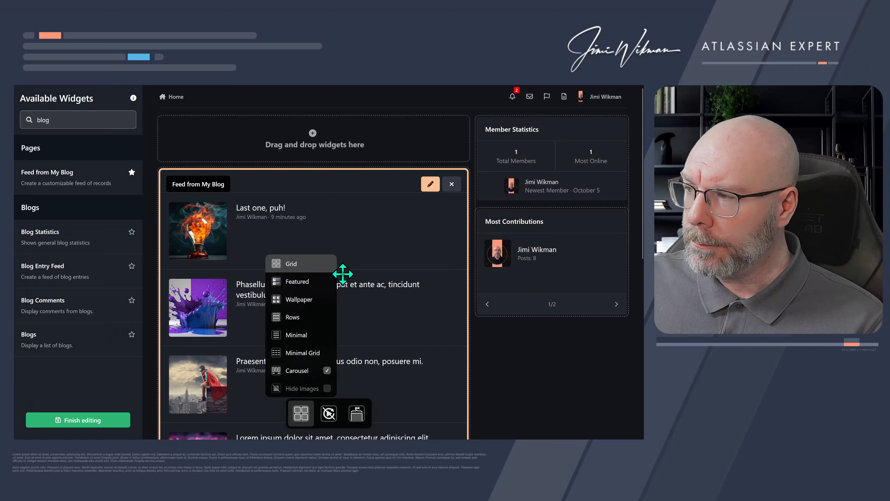
click(117, 421)
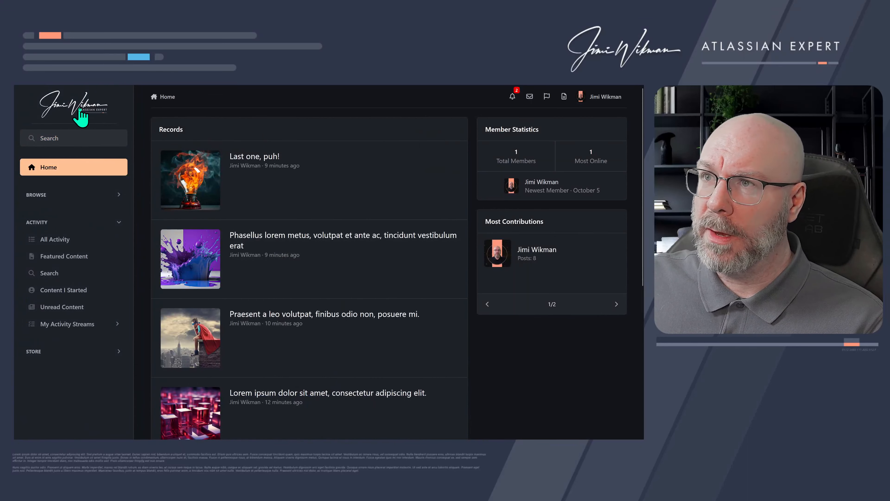
click(81, 117)
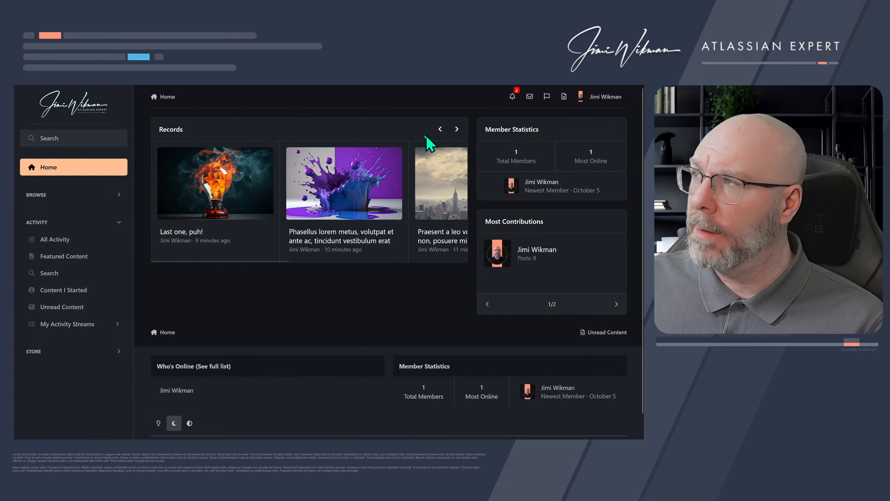
Reopen the Home page in the Page Editor, try Full width on the My Blog feed, and set its minimum item width to 250px instead
click(602, 101)
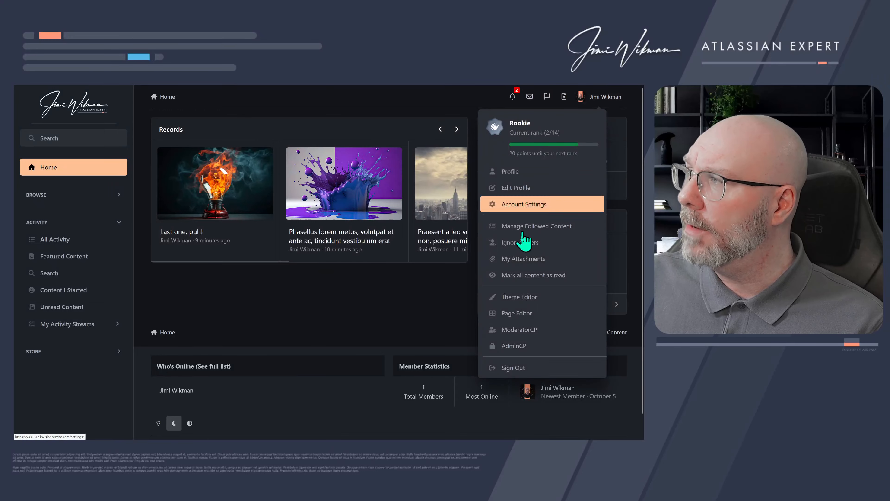
click(515, 317)
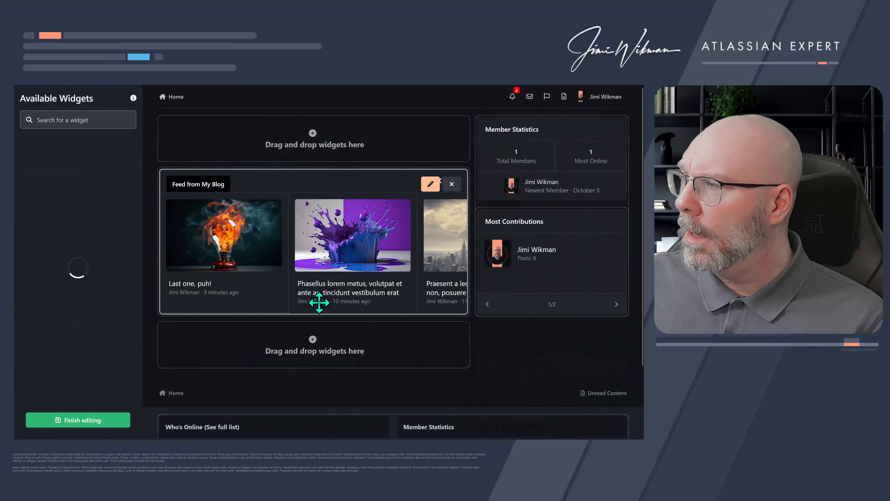
click(310, 413)
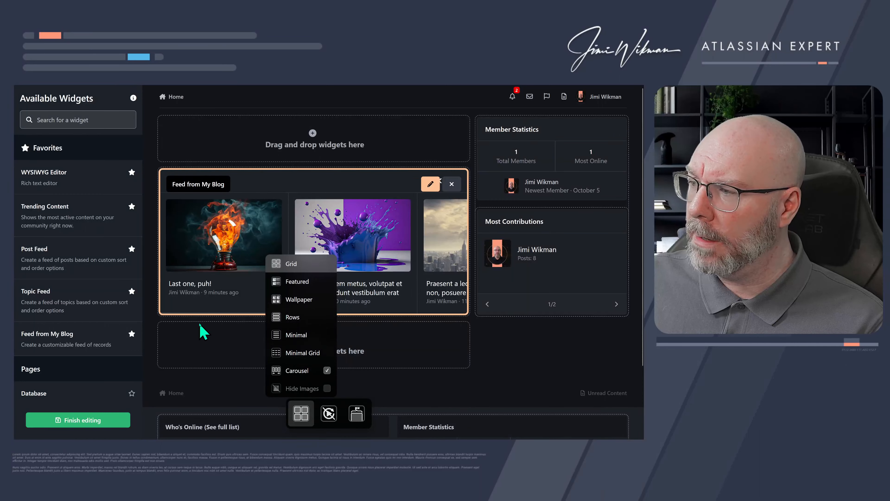
click(357, 414)
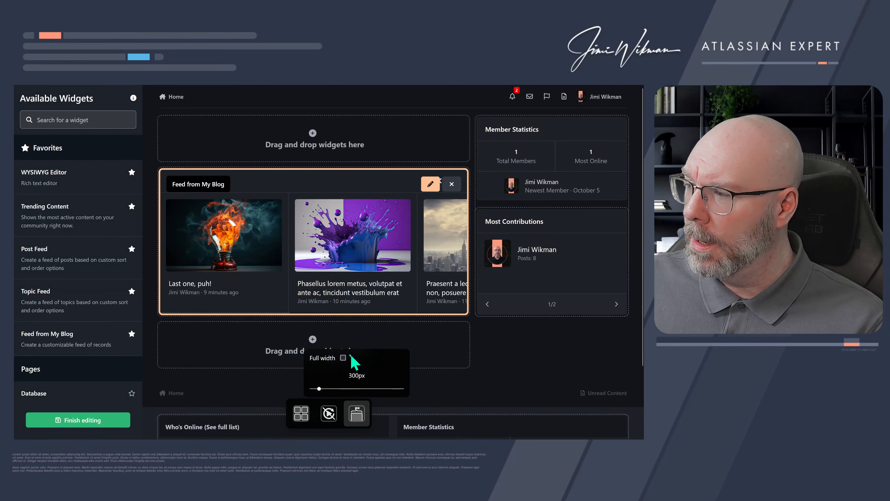
click(343, 357)
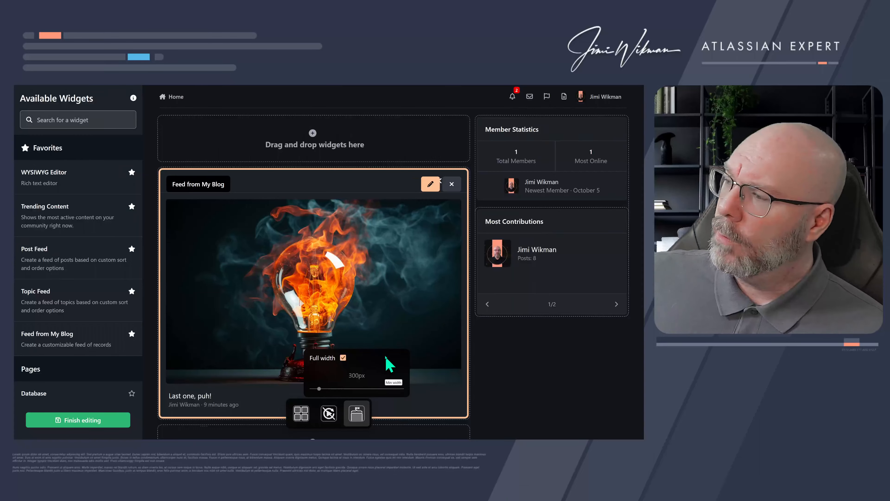
click(343, 358)
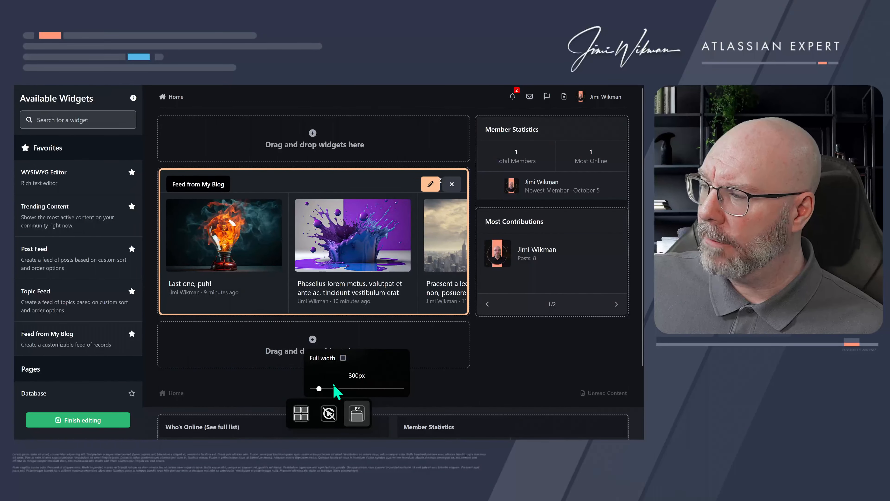
drag(320, 388, 306, 389)
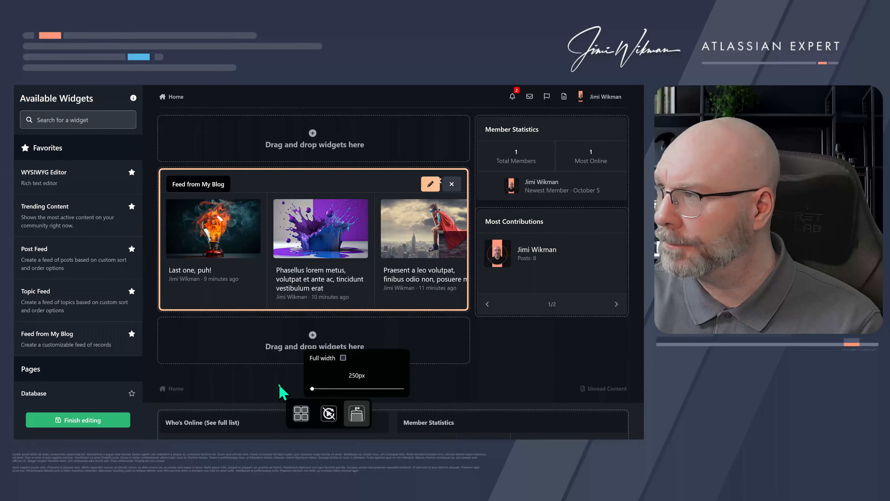
Check the My Blog feed's autoplay options, try the Wallpaper and Rows layouts, and finish editing with the feed in the Grid layout
click(323, 419)
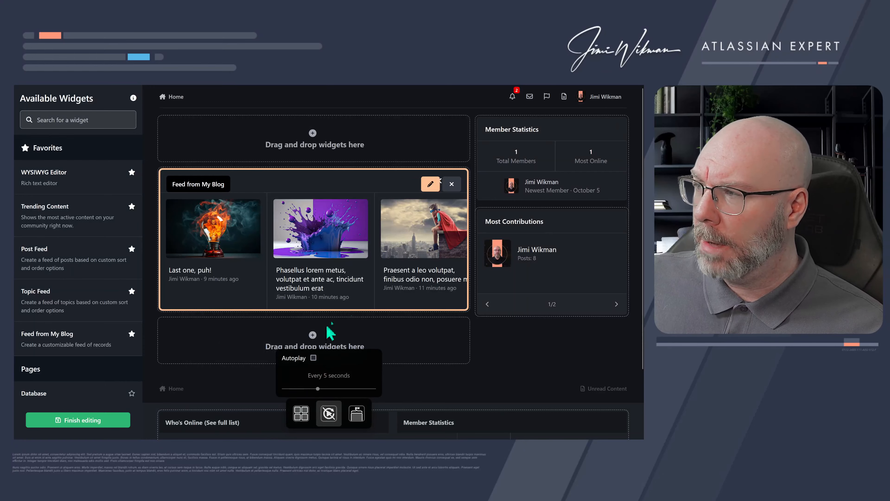
click(300, 419)
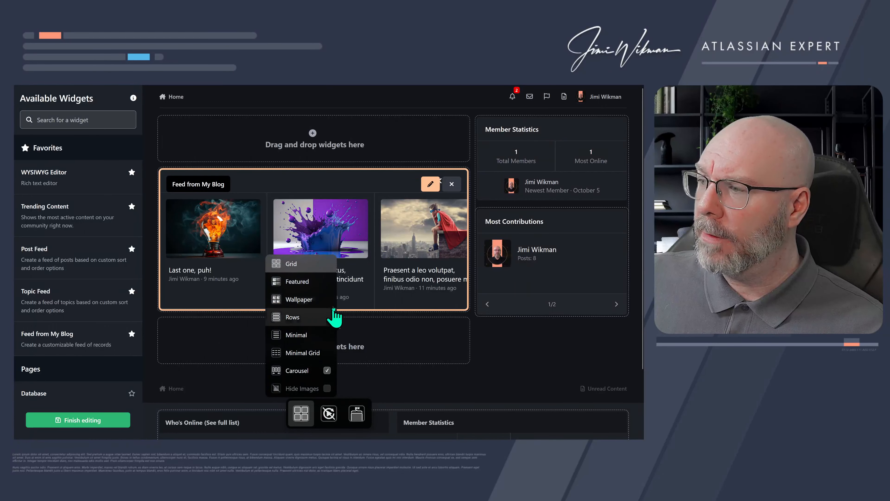
click(316, 299)
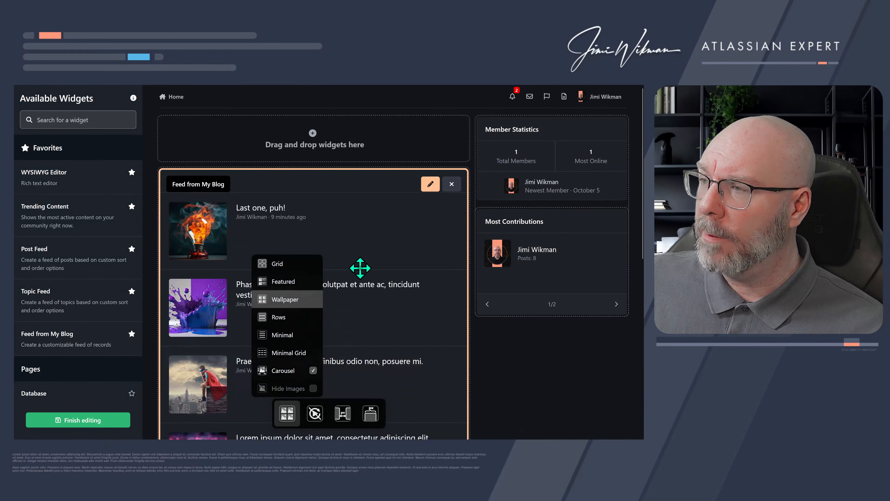
click(300, 319)
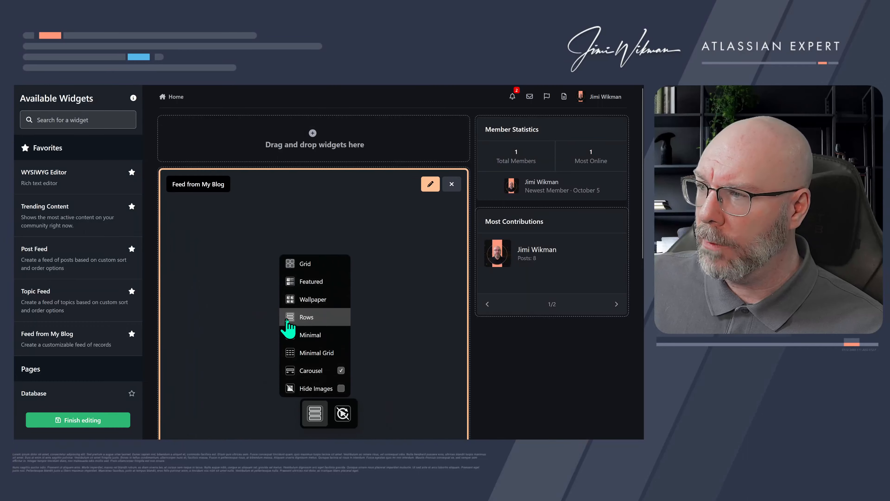
click(307, 299)
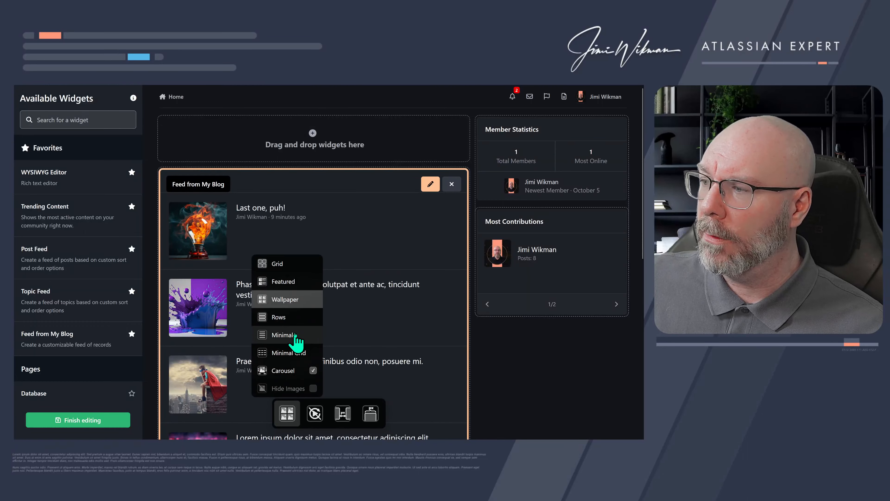
click(295, 335)
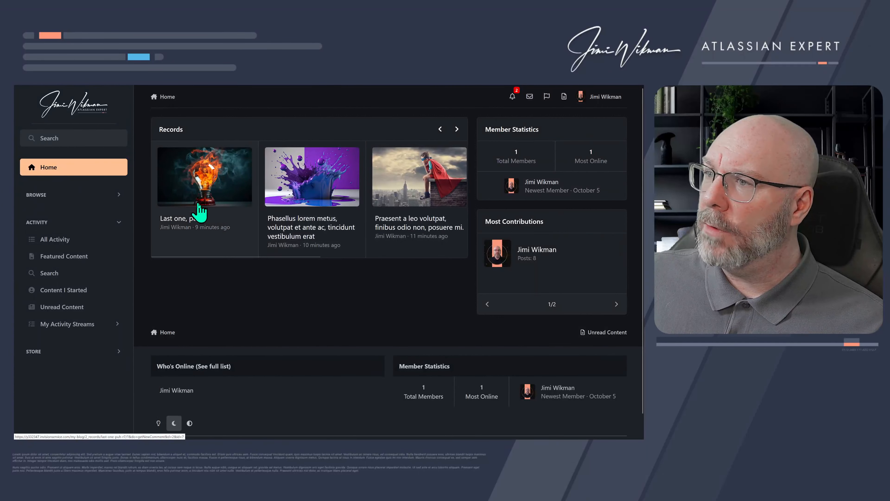
Examine the "Last one, puh!" record and the My Blog record listing, and return to the Home page
click(200, 212)
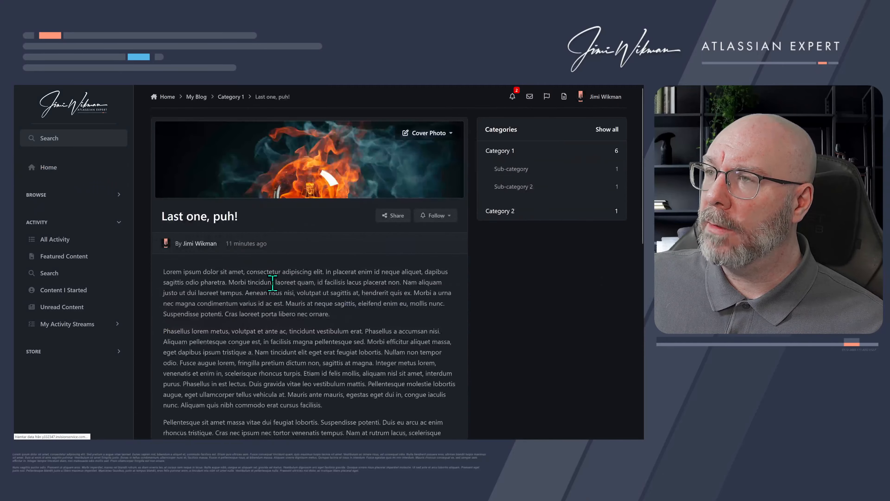
scroll(282, 226, down, 10)
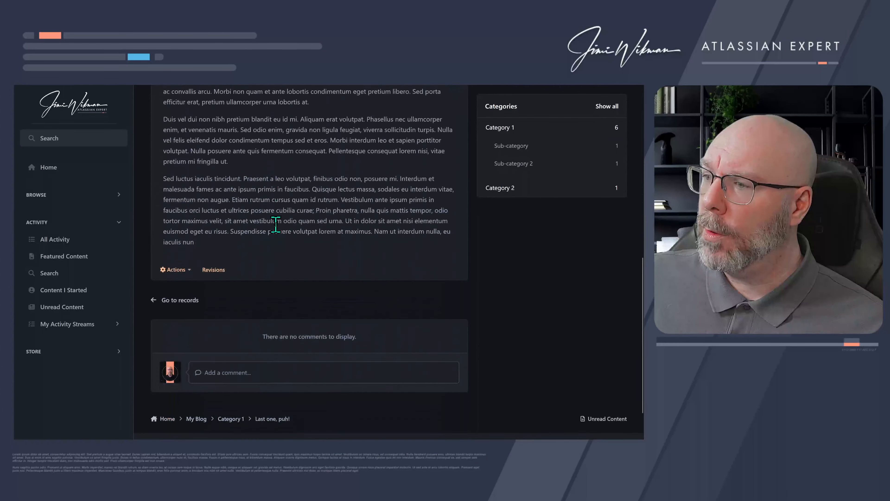
scroll(276, 224, up, 10)
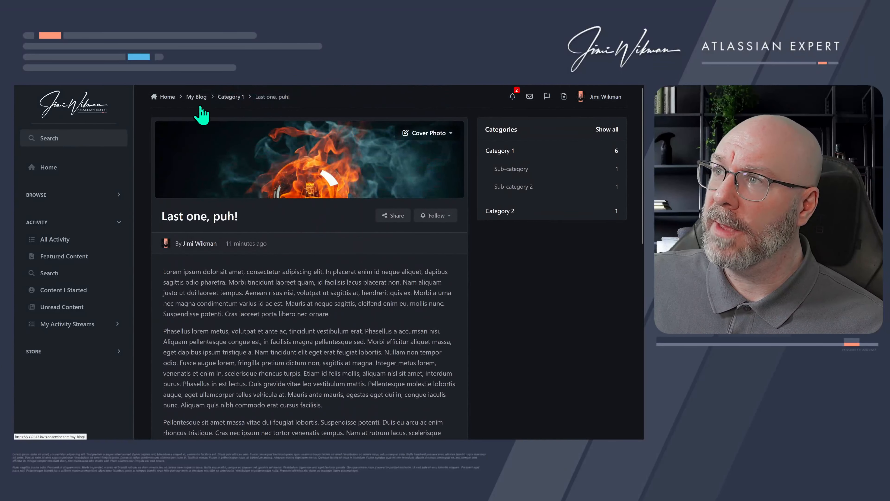
scroll(280, 246, down, 10)
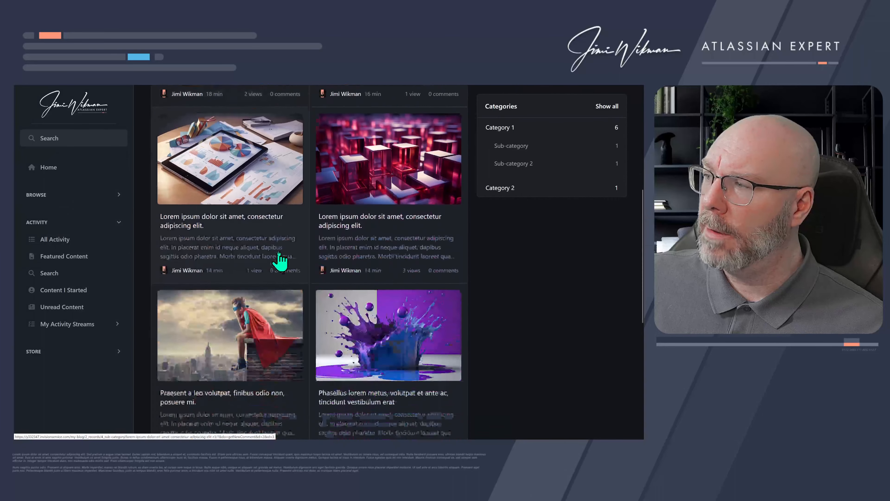
scroll(279, 259, up, 10)
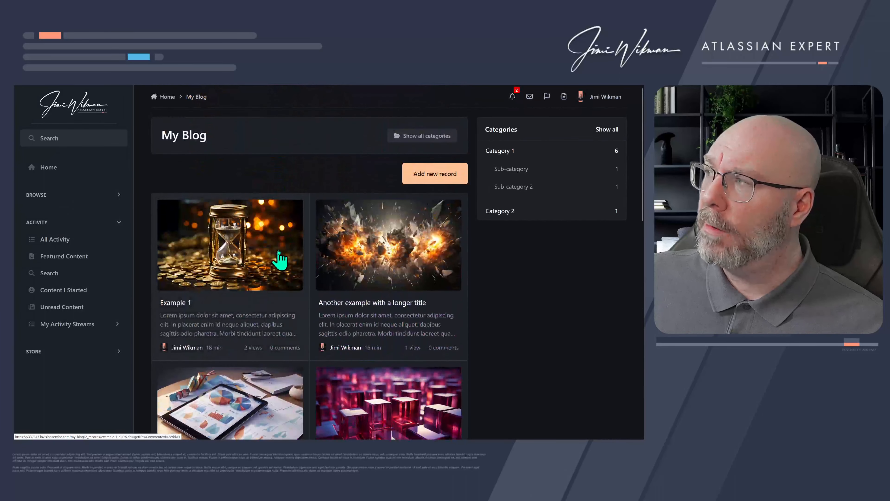
click(78, 107)
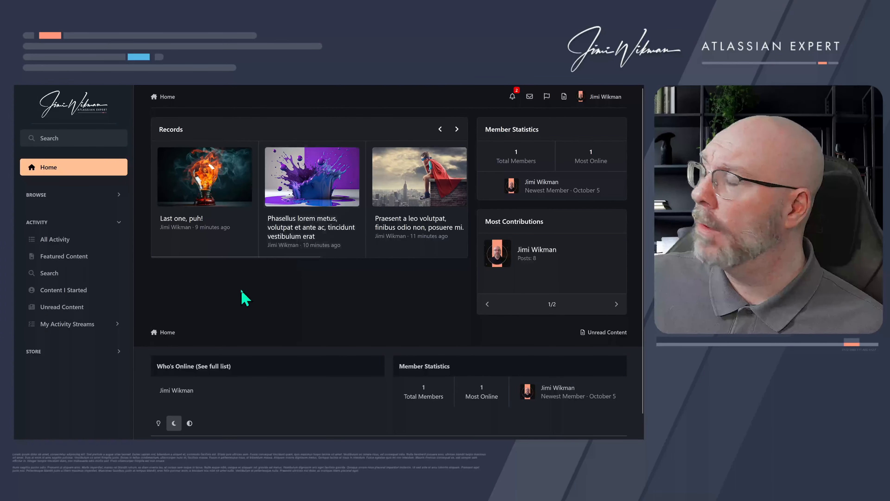
Expand the Browse navigation section, open the Gallery, and begin adding images to the Member Albums category
click(121, 224)
click(120, 195)
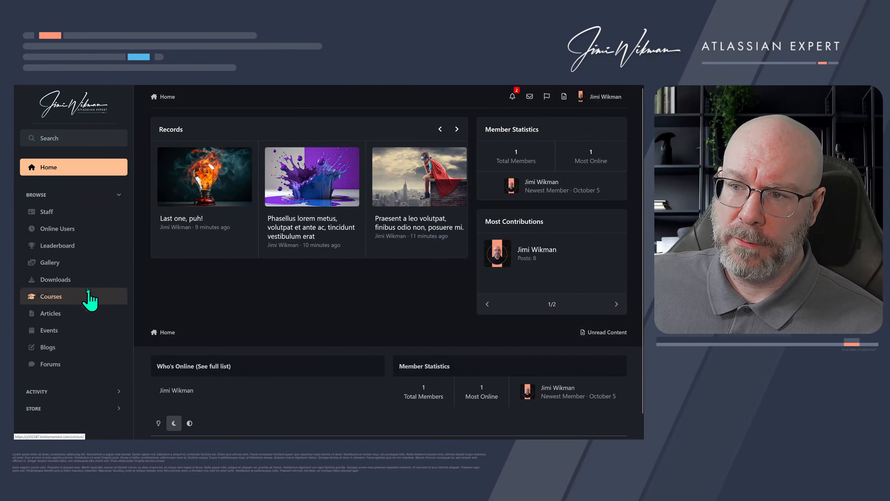
click(74, 267)
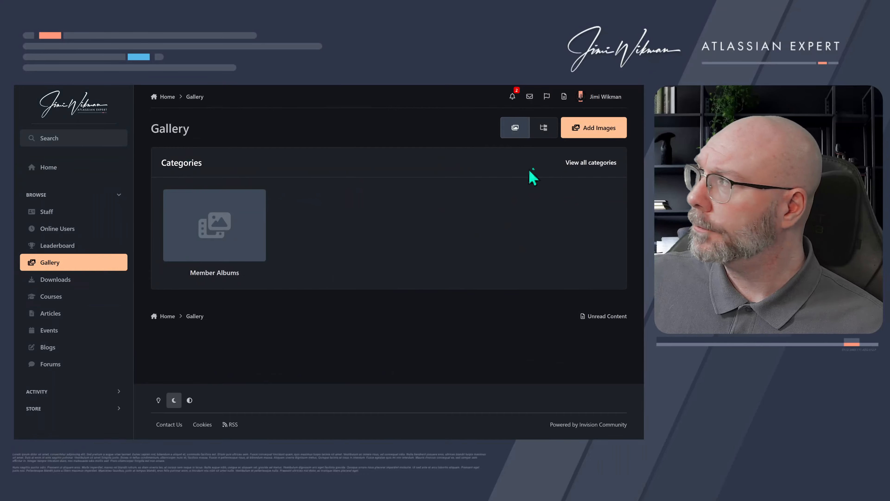
click(570, 129)
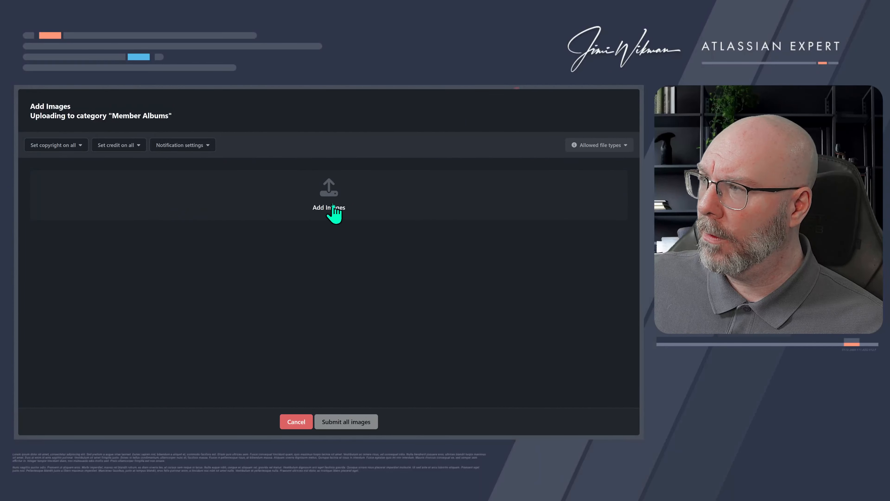
Upload the first seven images of the Backgrounds folder, from the low-poly network background to the vibrant dolphin, and submit them all
click(331, 210)
click(93, 149)
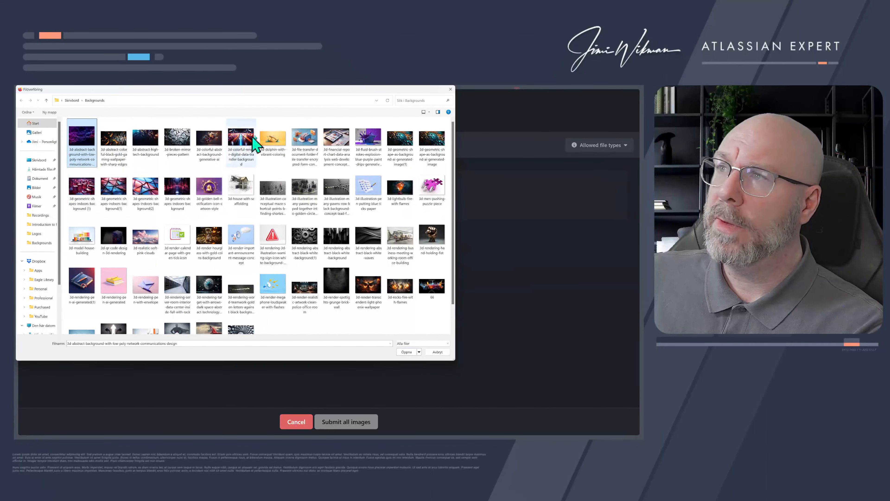
click(84, 197)
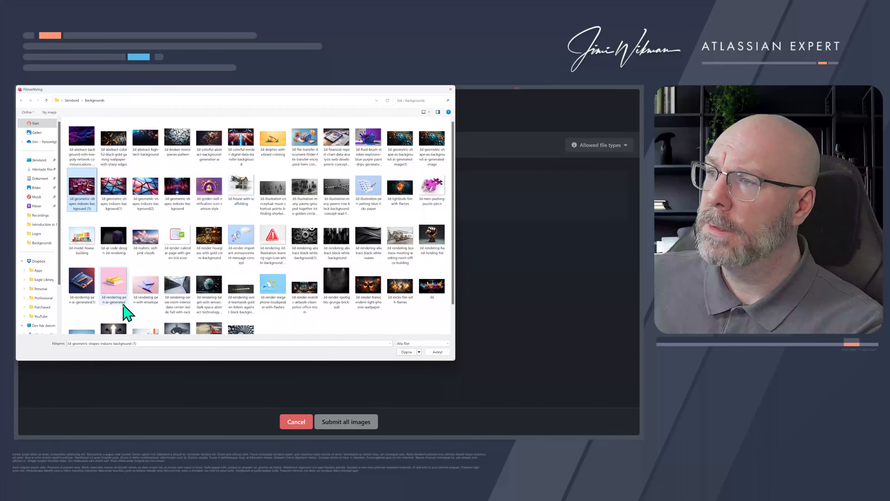
click(86, 140)
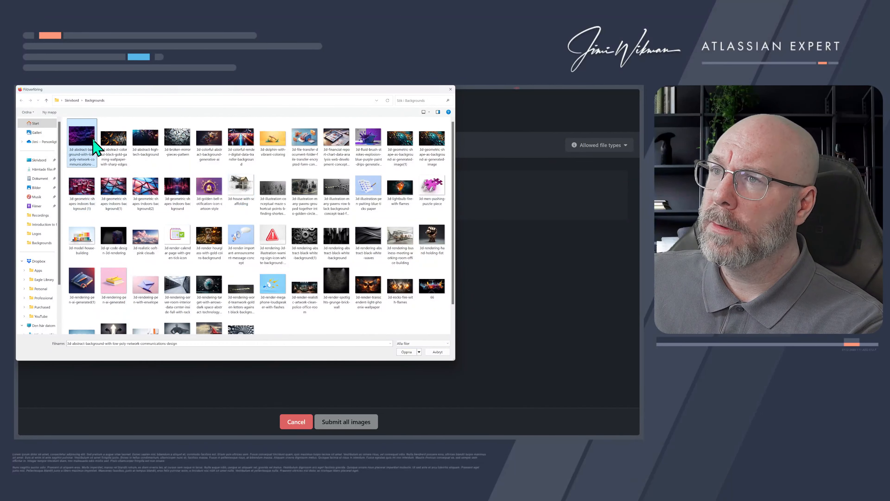
shift+click(280, 139)
click(404, 353)
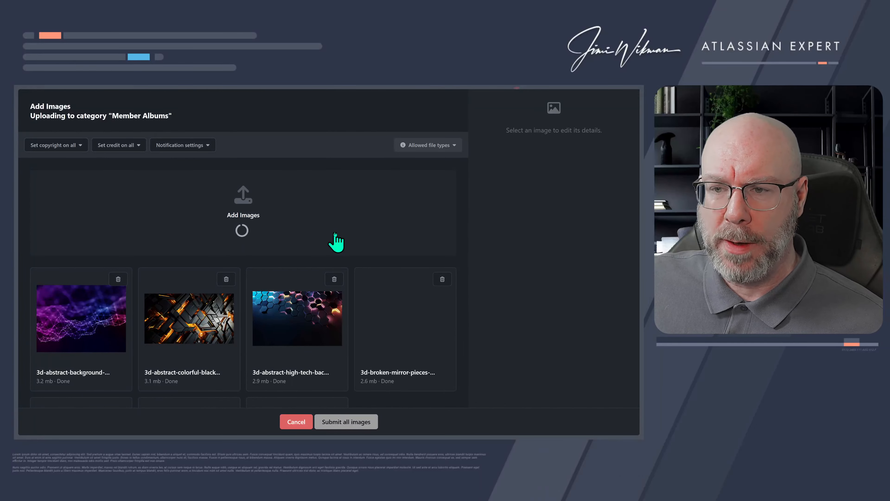
scroll(335, 234, down, 4)
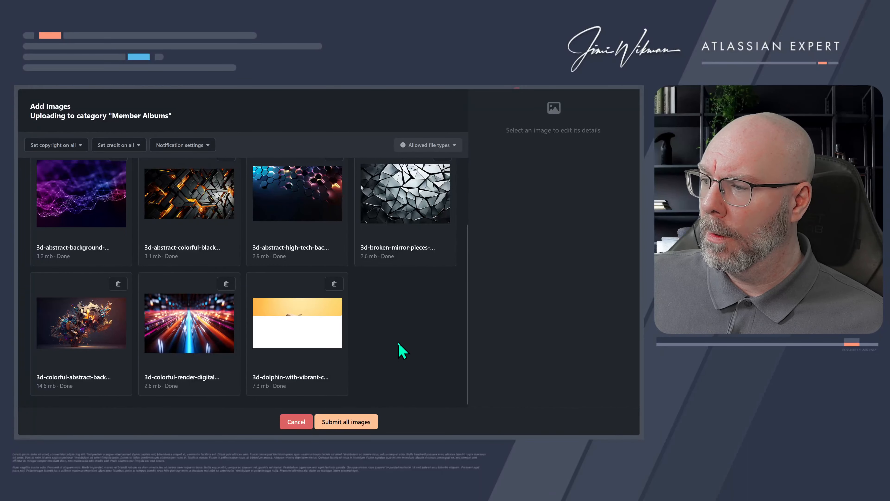
click(360, 422)
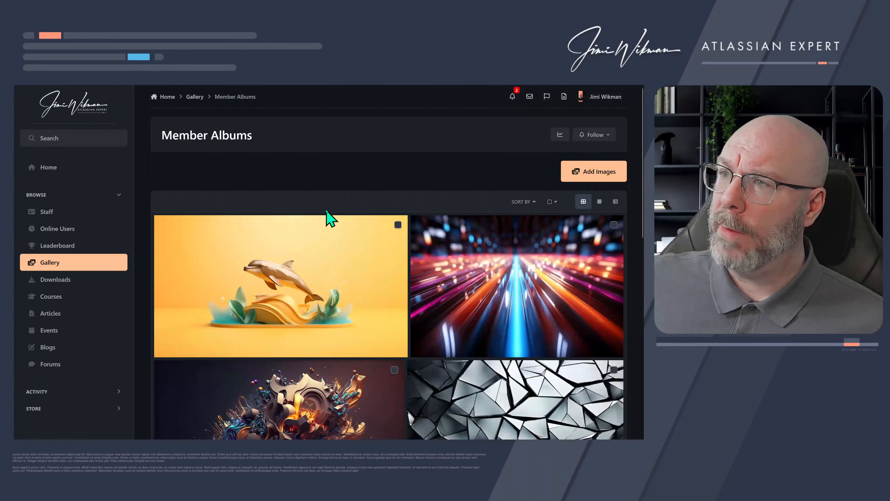
Return to the Home page, open it in the Page Editor, and search the available widgets for "gal"
click(66, 169)
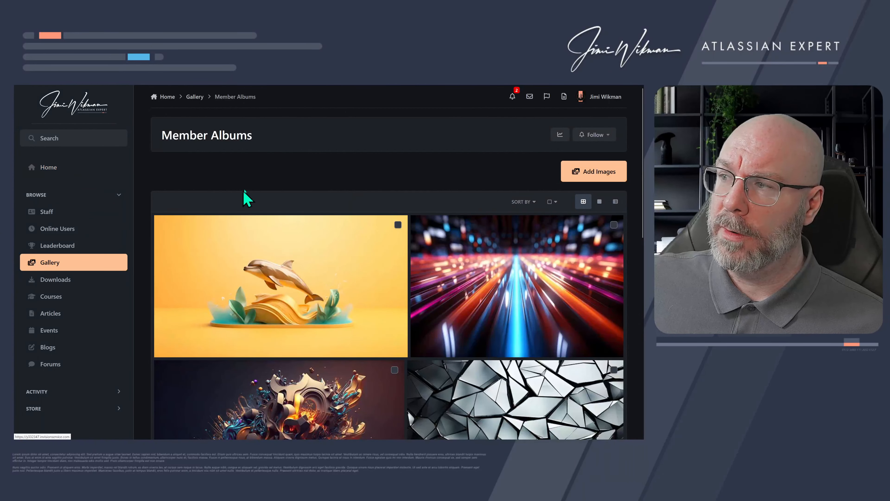
click(605, 97)
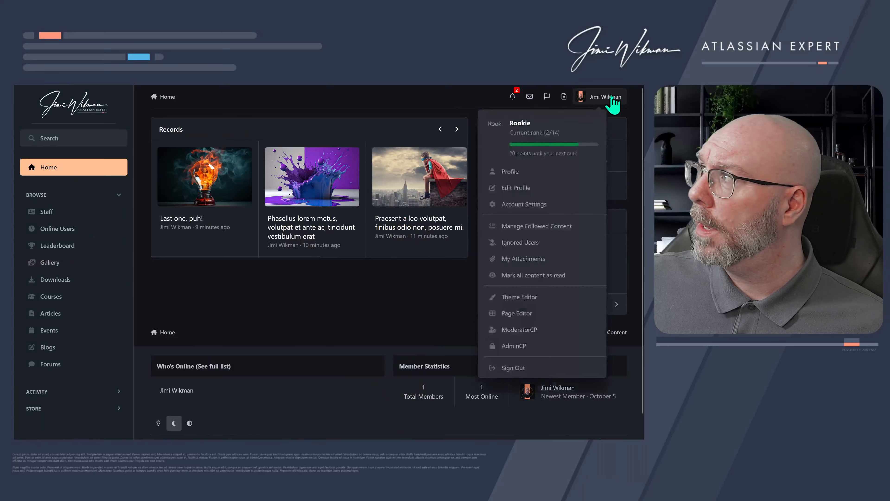
click(544, 317)
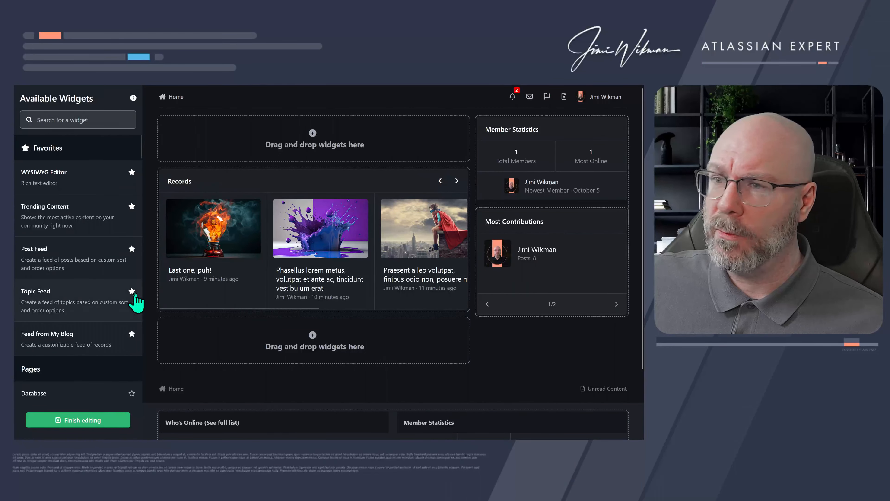
click(70, 120)
text(gall)
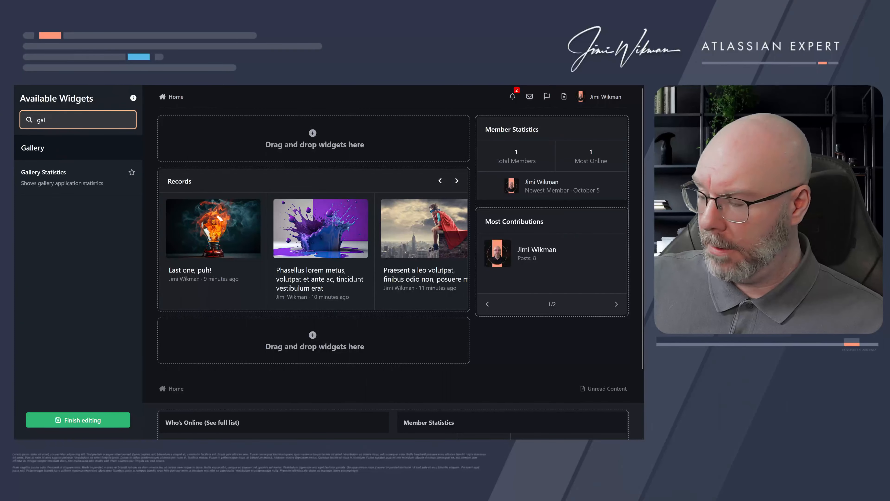
Clear the widget search and add the Gallery's Image Feed widget to the area below the My Blog feed on the Home page
key(BackSpace)
key(BackSpace)
key(BackSpace)
scroll(87, 260, down, 10)
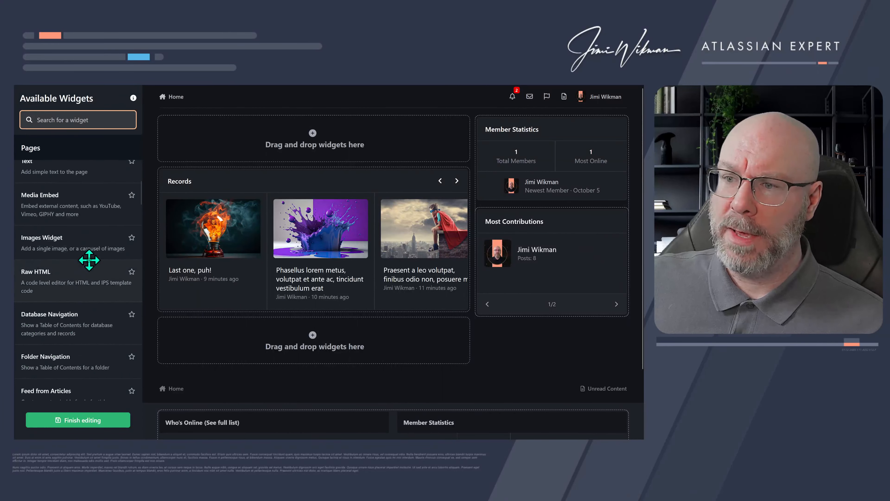
scroll(86, 260, down, 10)
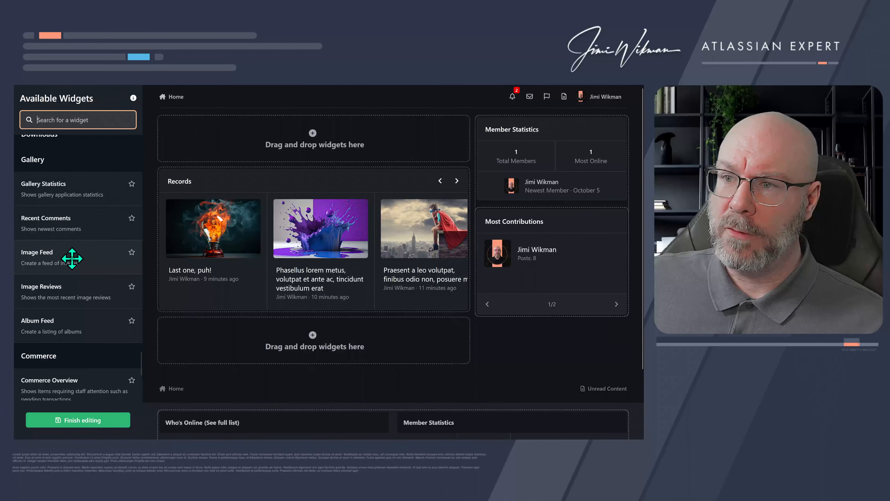
drag(72, 259, 284, 322)
scroll(350, 309, down, 5)
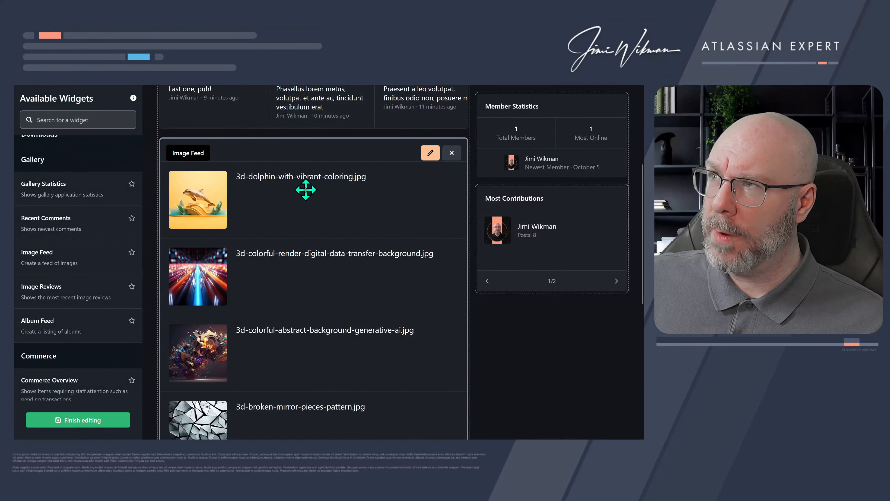
Select the Image Feed widget on the Home page, turn on its Carousel option, and apply the Wallpaper layout
scroll(306, 189, up, 5)
scroll(288, 199, down, 5)
click(282, 172)
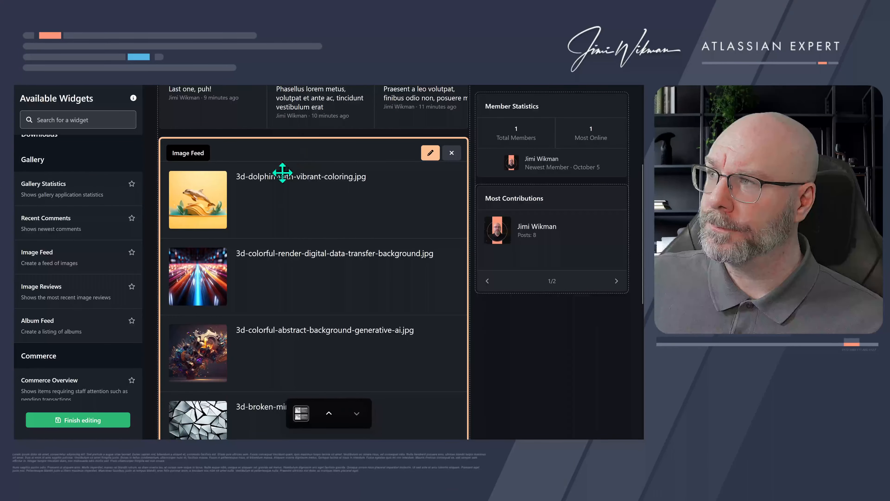
click(301, 414)
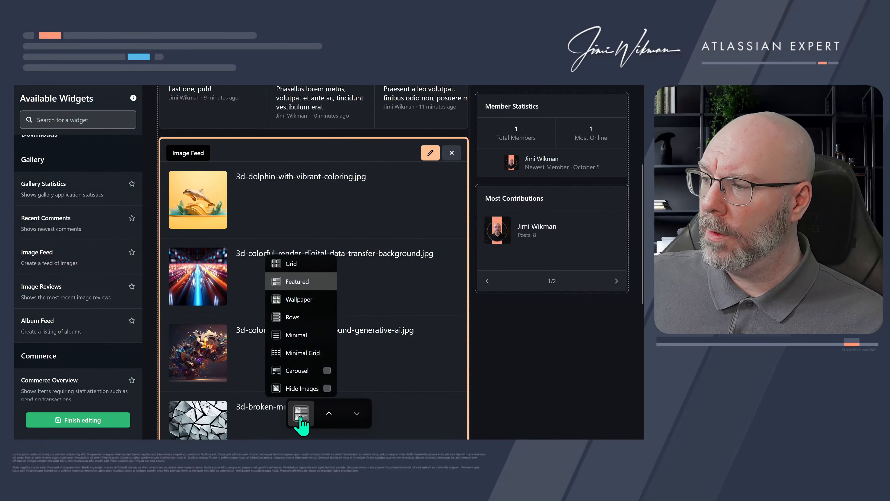
click(327, 371)
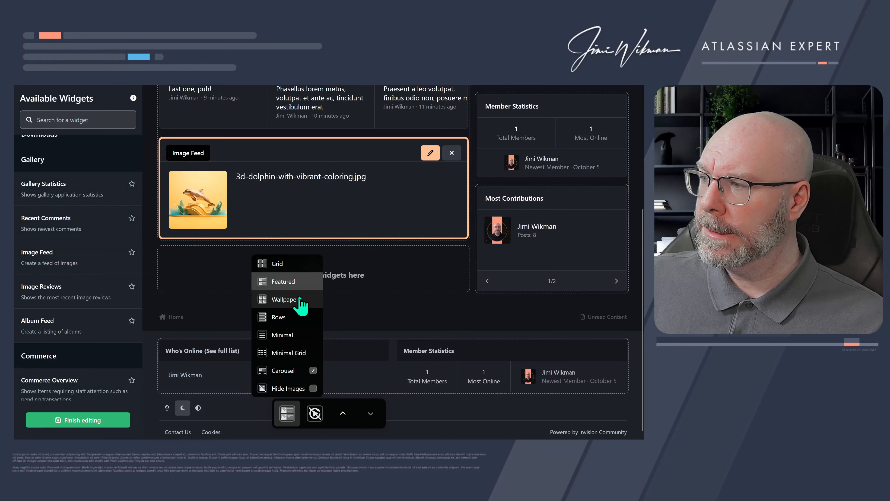
click(300, 299)
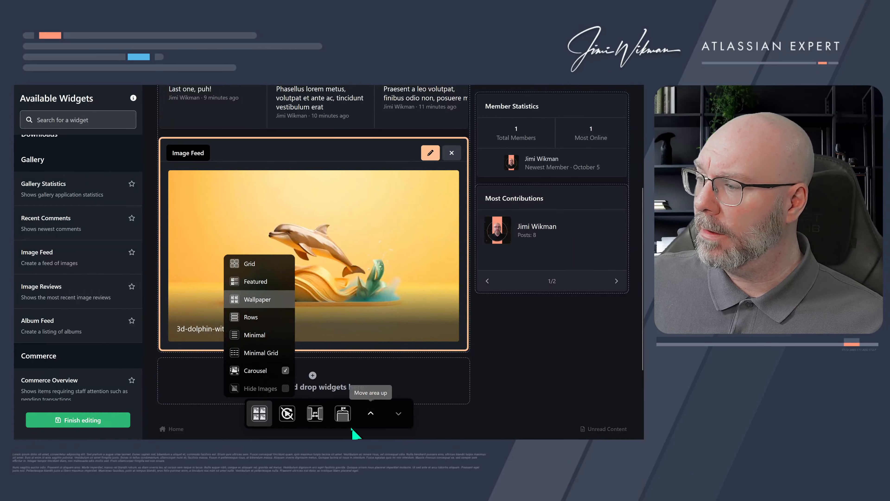
Turn off full-width items in the Image Feed carousel, set the item width to 250px, and set the gap to 10px
click(345, 417)
click(329, 358)
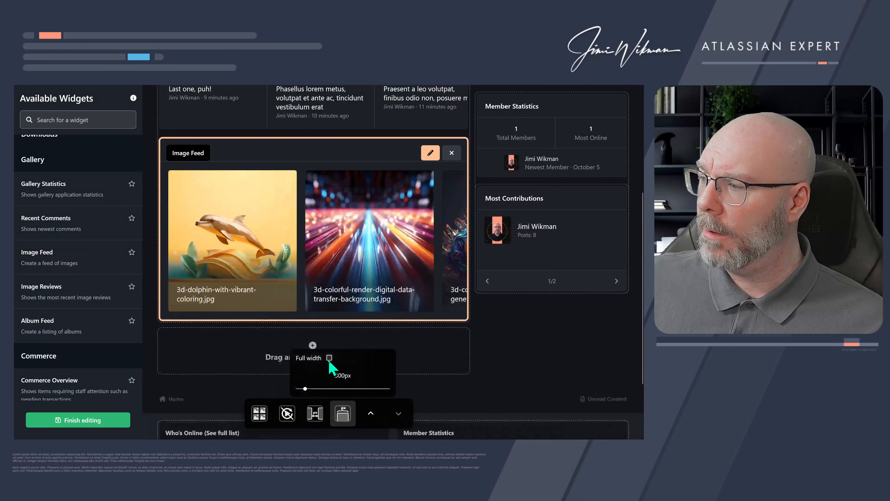
drag(306, 386, 270, 387)
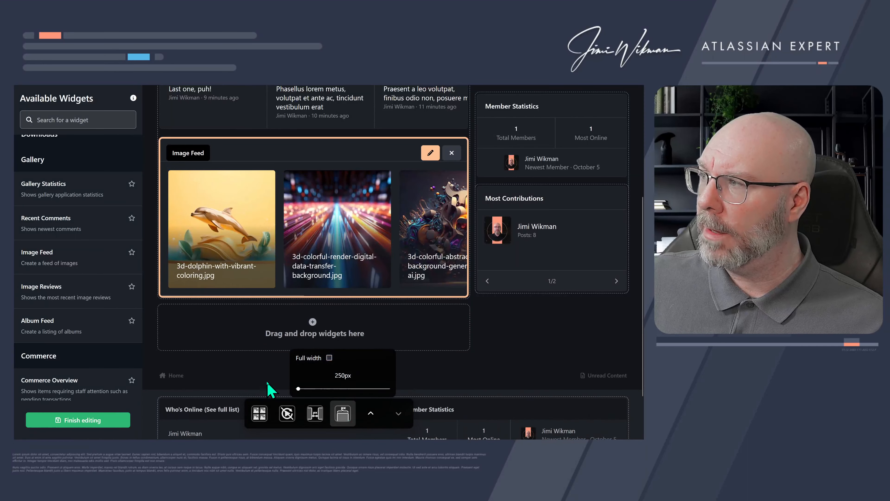
click(317, 413)
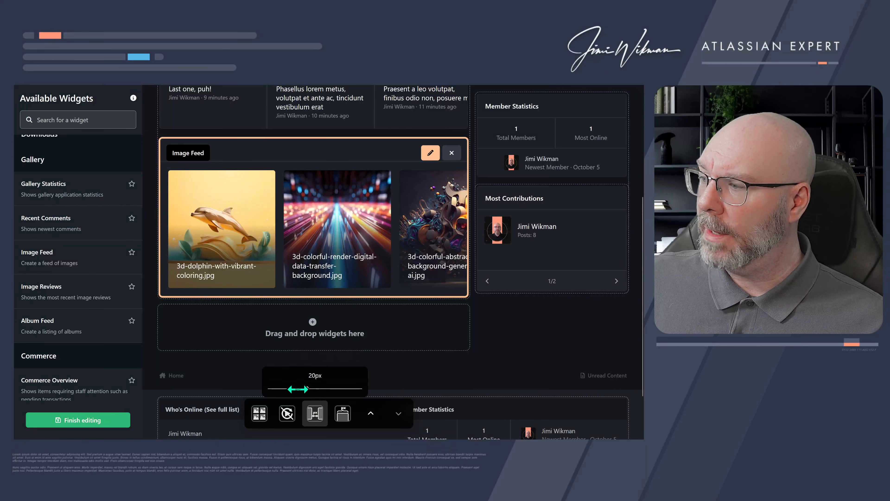
drag(305, 390, 289, 390)
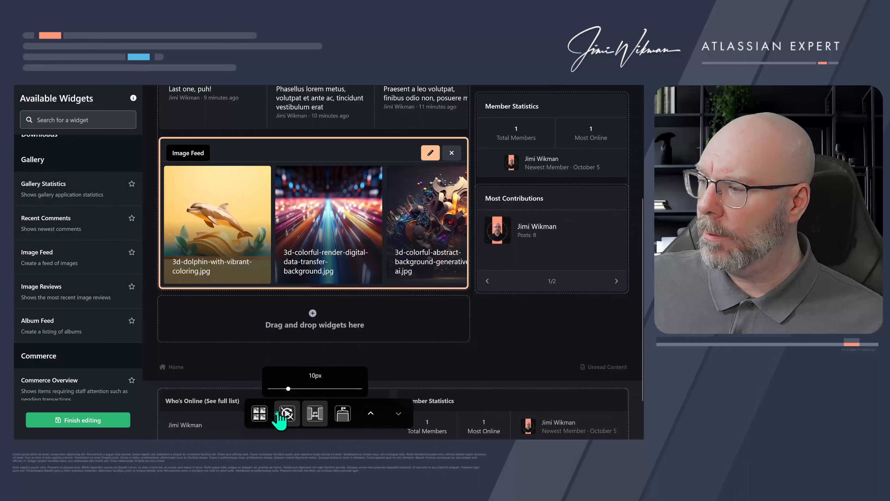
Try the Minimal and Featured layouts on the Image Feed, then the Grid layout with full-width items turned off
click(259, 415)
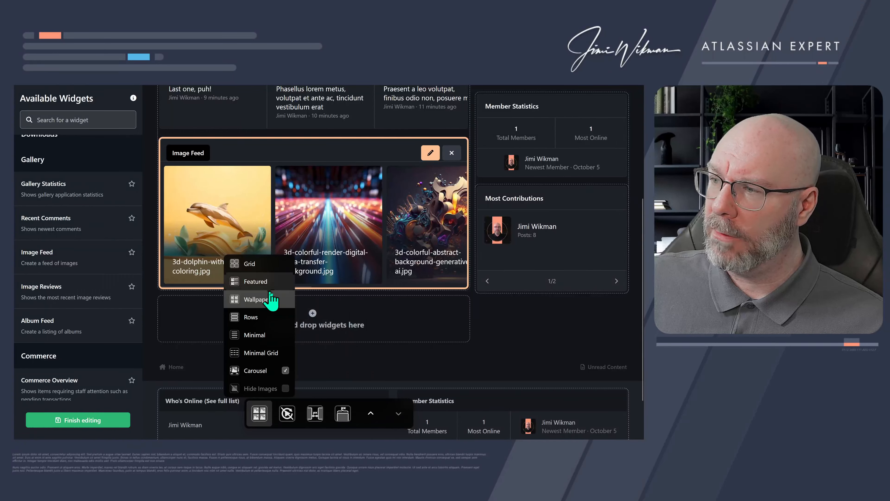
click(273, 336)
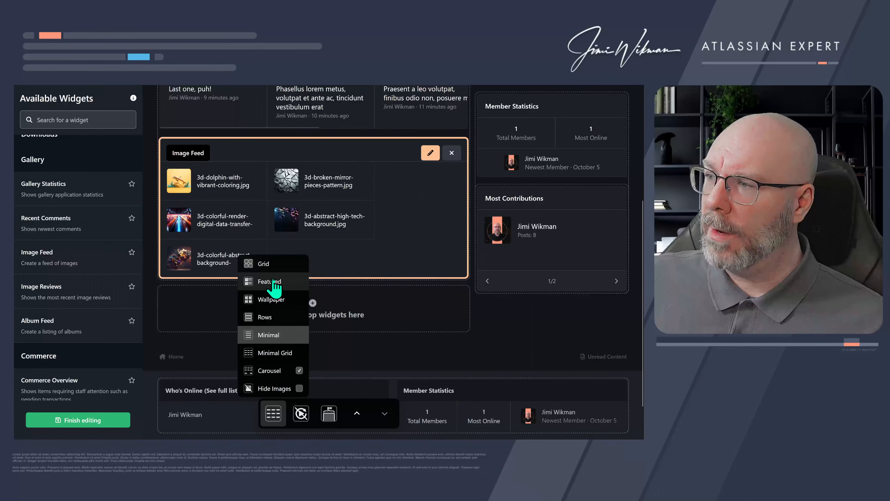
click(282, 283)
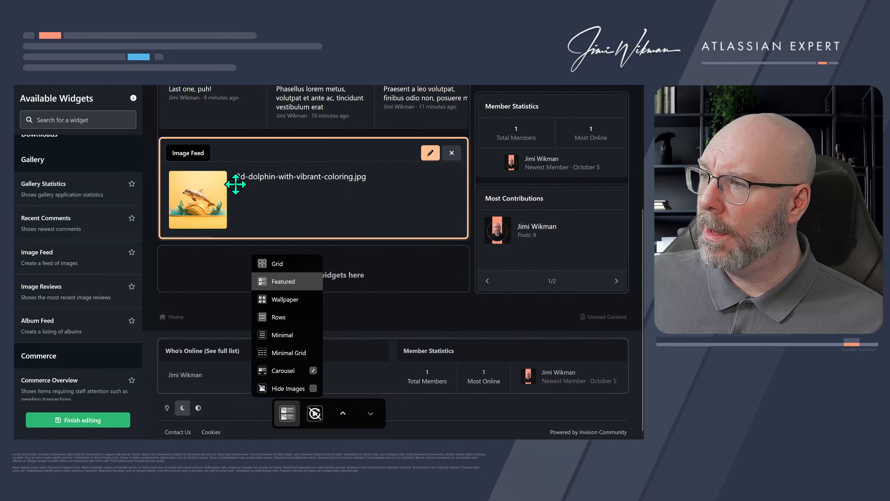
click(290, 268)
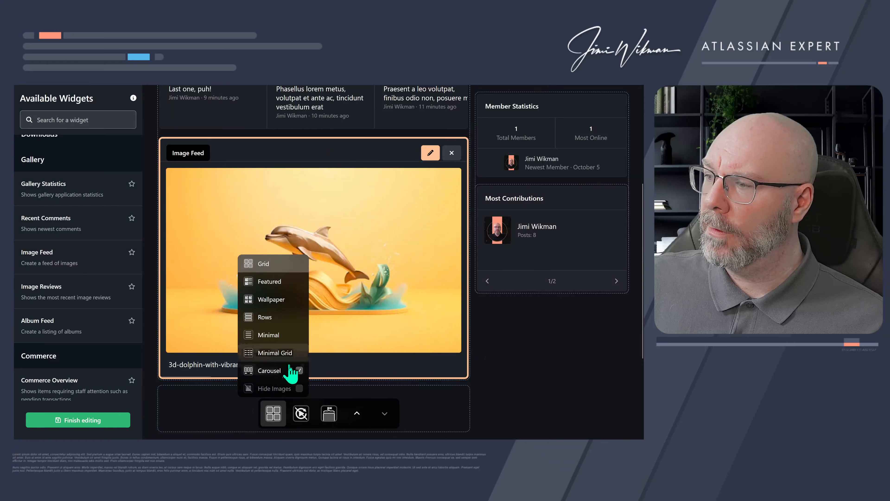
click(328, 413)
click(315, 358)
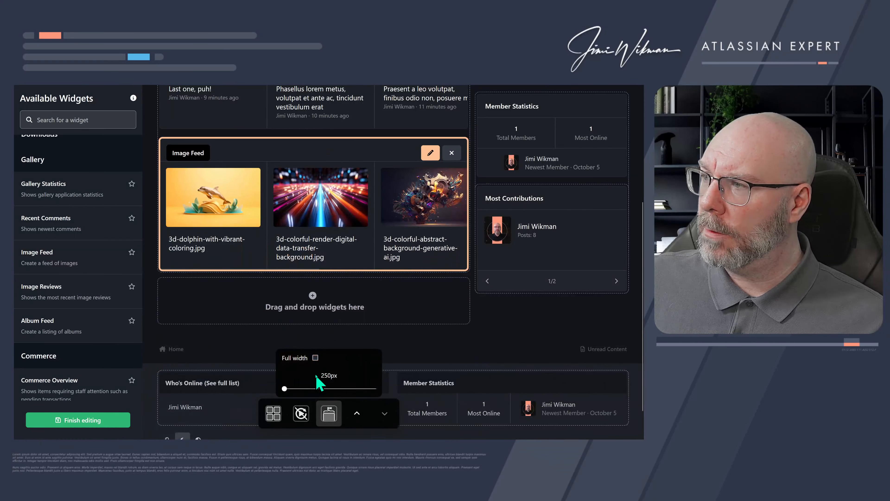
Try the Rows, Minimal, Minimal Grid, and Featured layouts on the Image Feed carousel
click(274, 413)
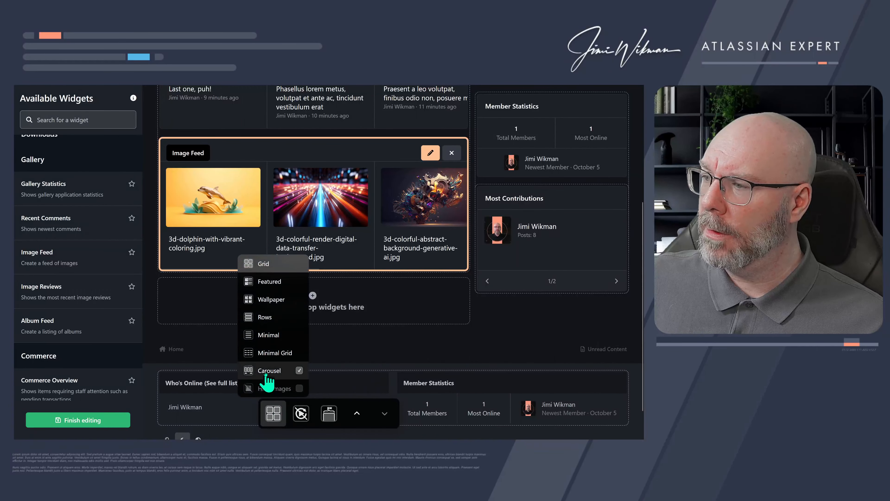
click(268, 317)
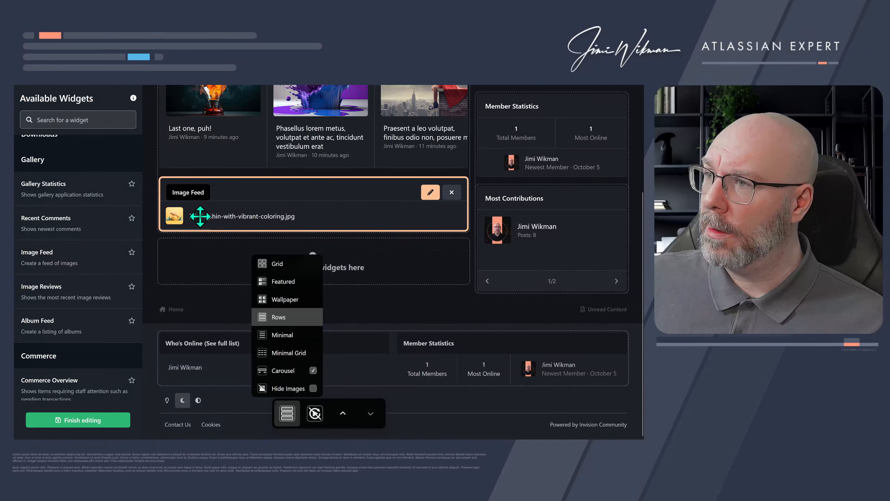
click(286, 336)
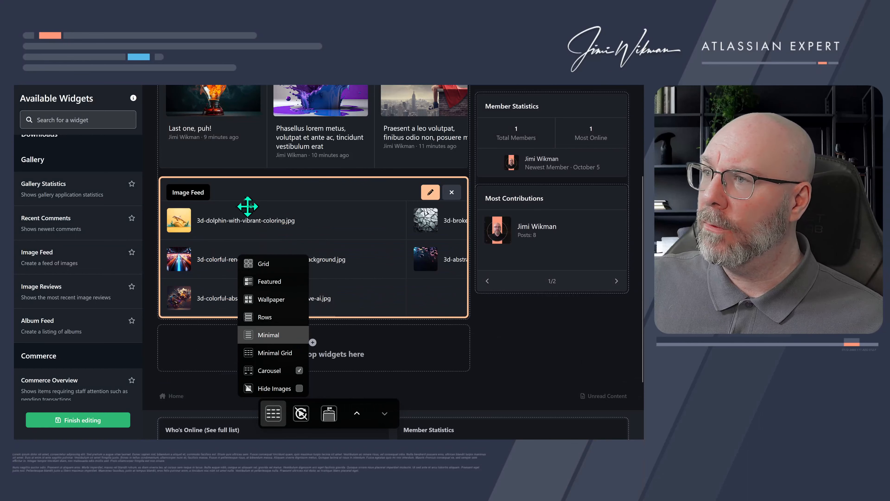
click(287, 352)
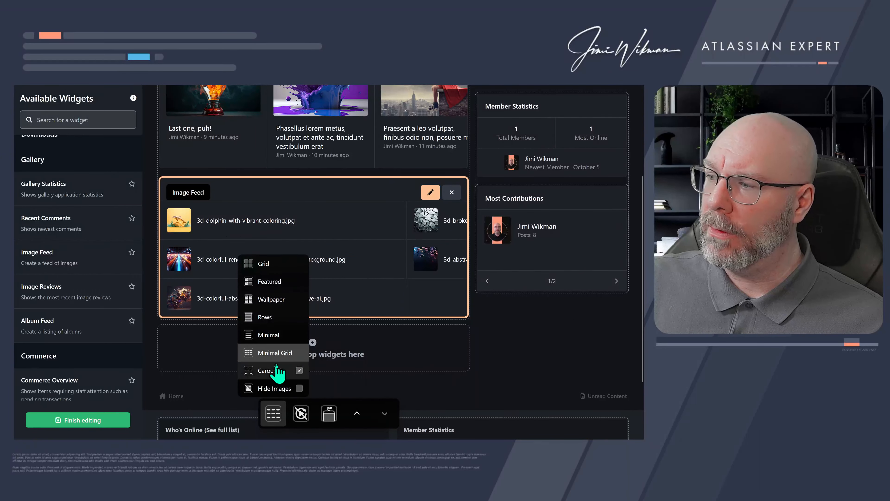
click(308, 372)
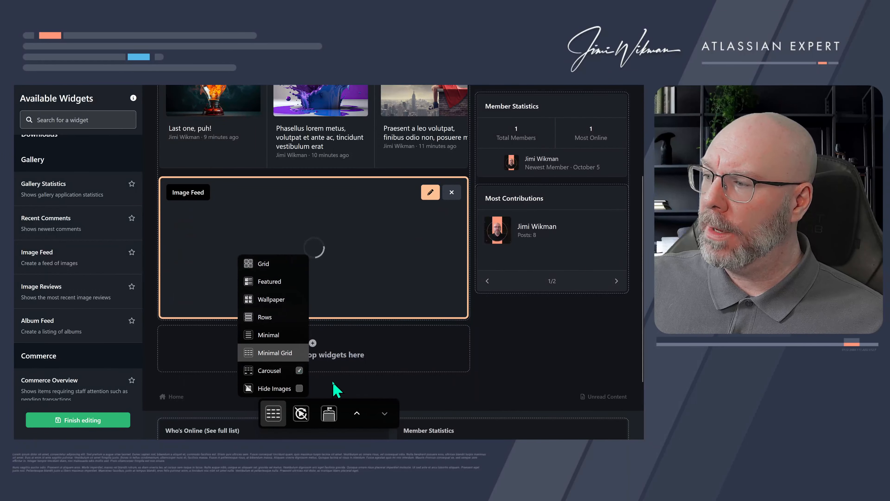
click(294, 286)
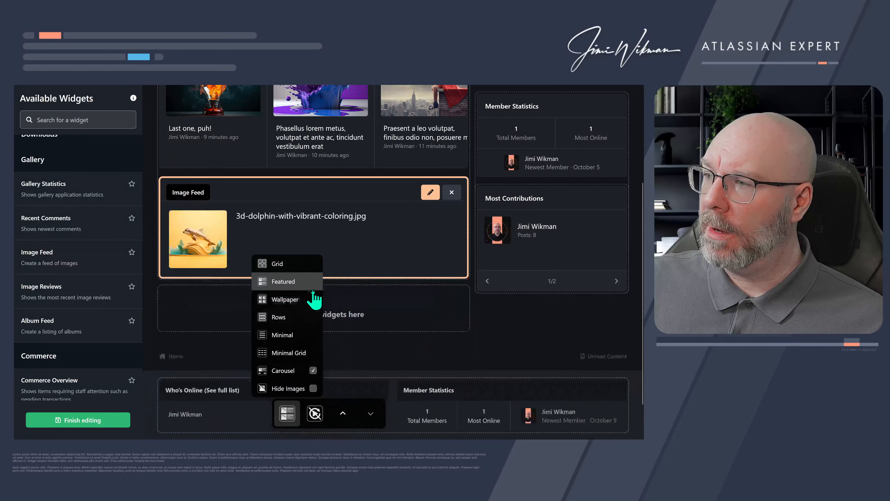
Apply the Grid layout to the Image Feed carousel, turn off full-width items, and finish editing the Home page
click(283, 264)
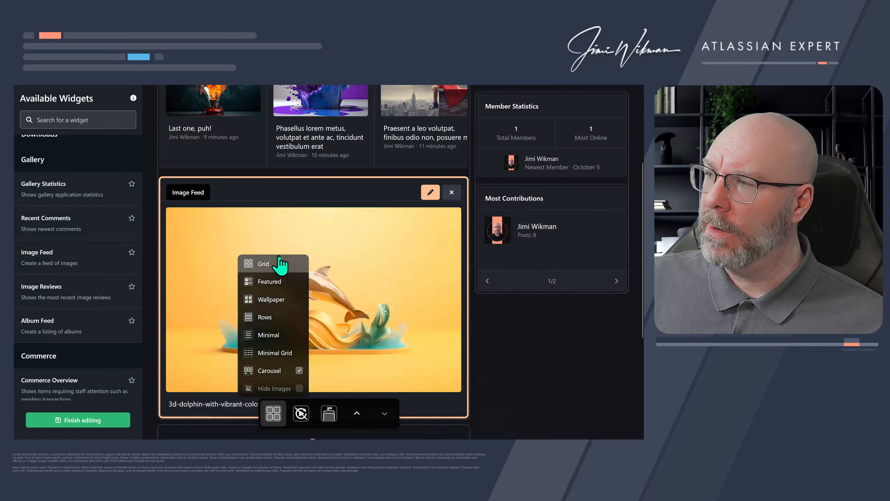
click(324, 415)
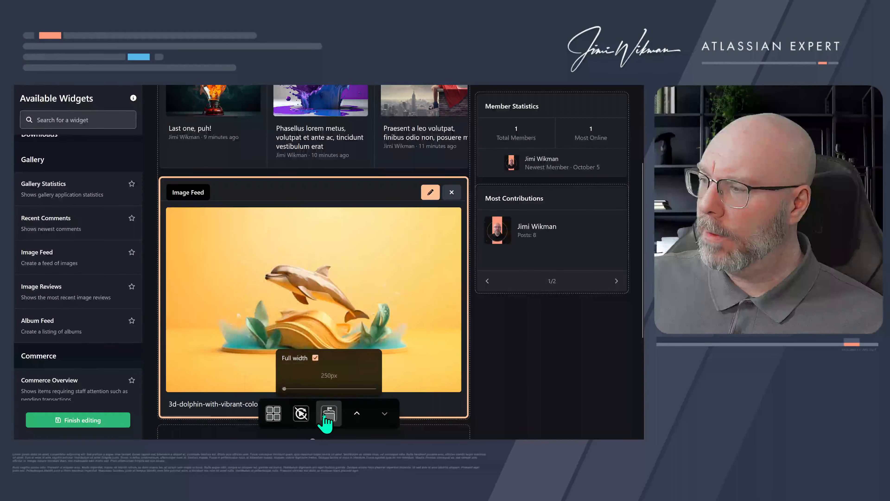
click(316, 358)
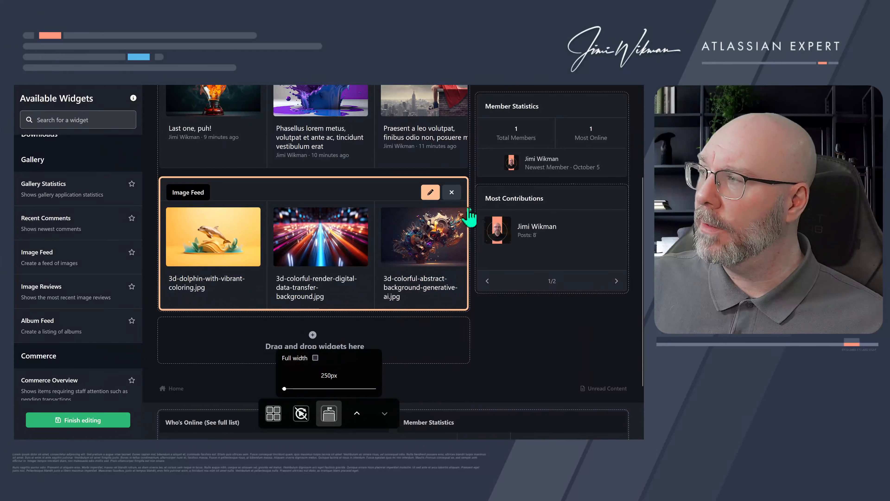
click(105, 420)
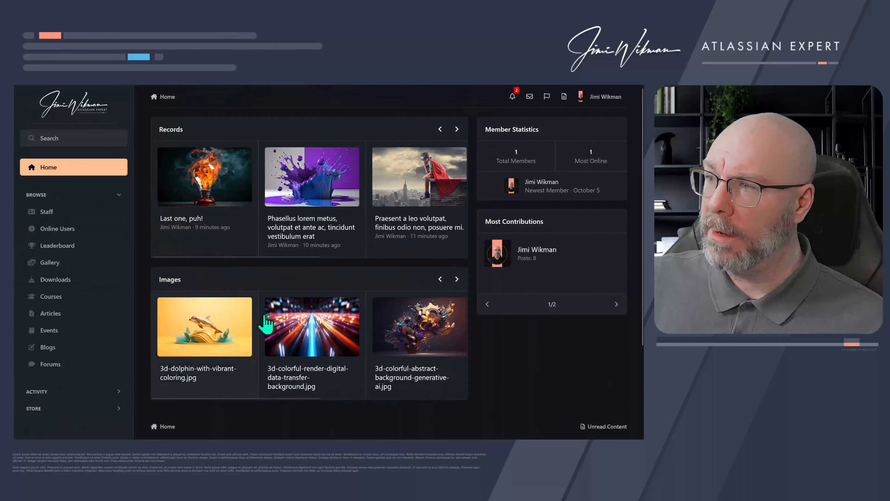
Check the Images carousel's forward and back navigation, view the digital data transfer image's gallery page, and return to the Home page
click(455, 278)
click(440, 279)
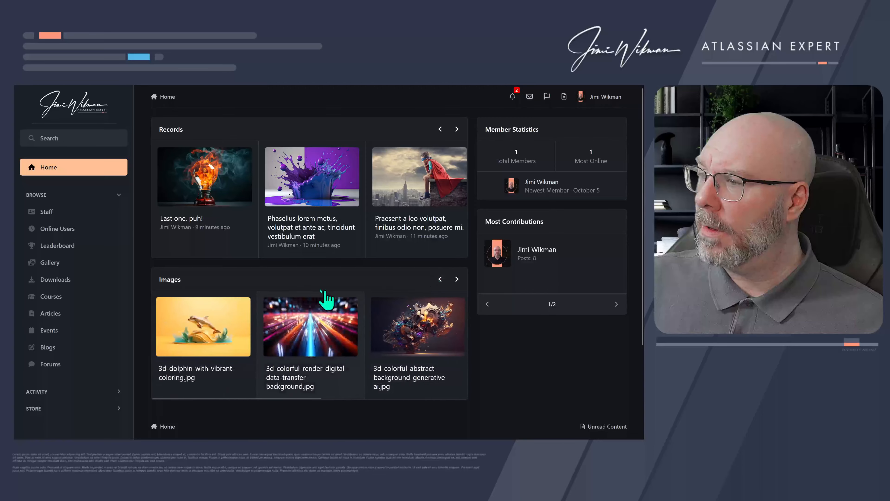
click(329, 333)
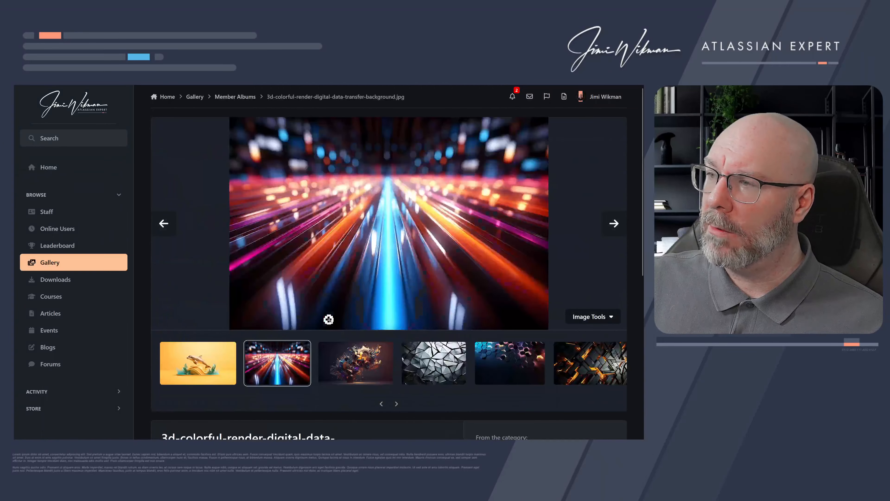
scroll(301, 265, down, 8)
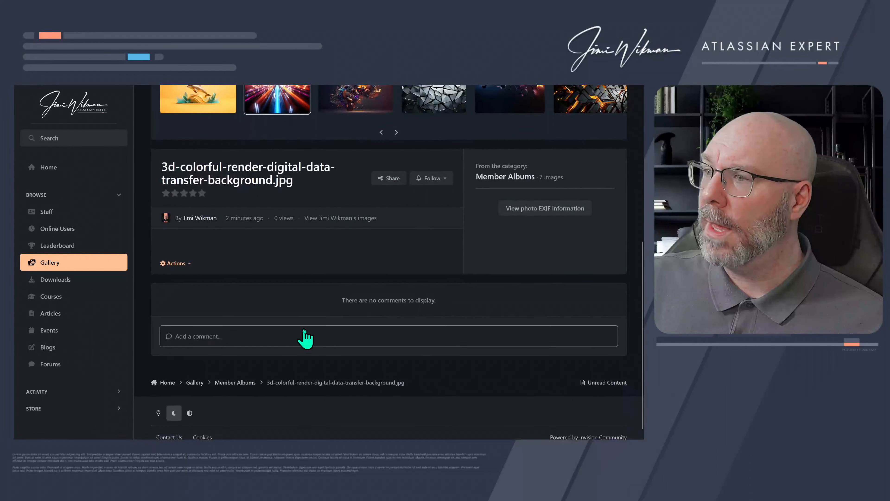
scroll(304, 339, up, 8)
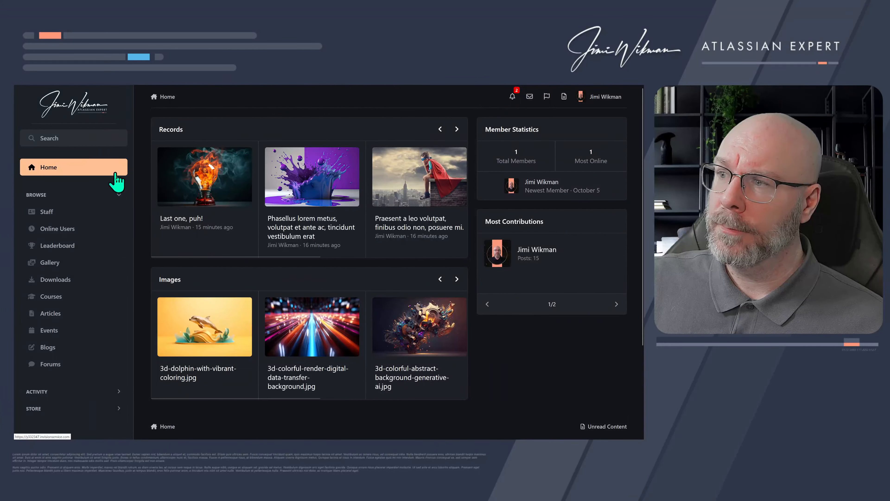
click(115, 173)
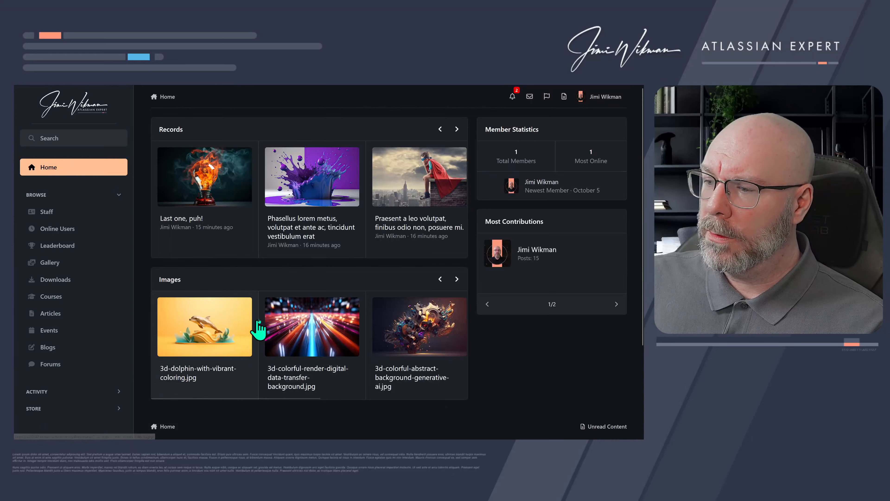
Open the Home page in the Page Editor and add the Feed from My Blog widget below the Images feed
click(606, 98)
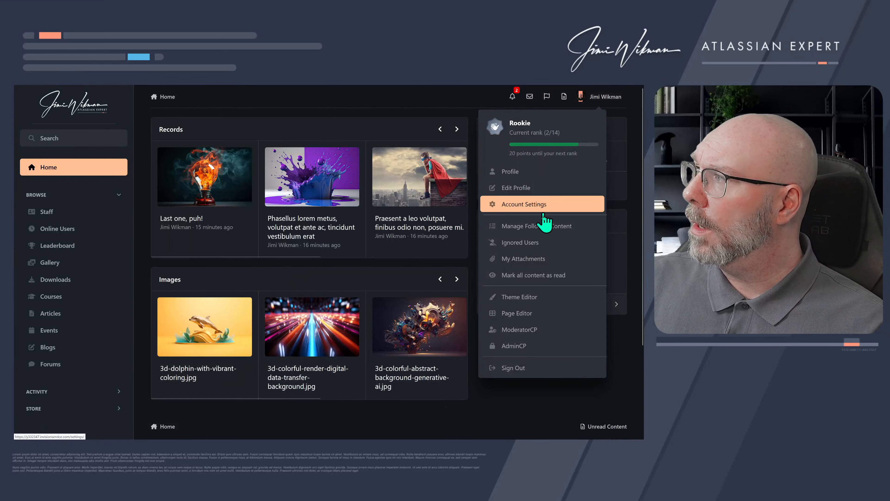
click(541, 312)
scroll(279, 315, down, 3)
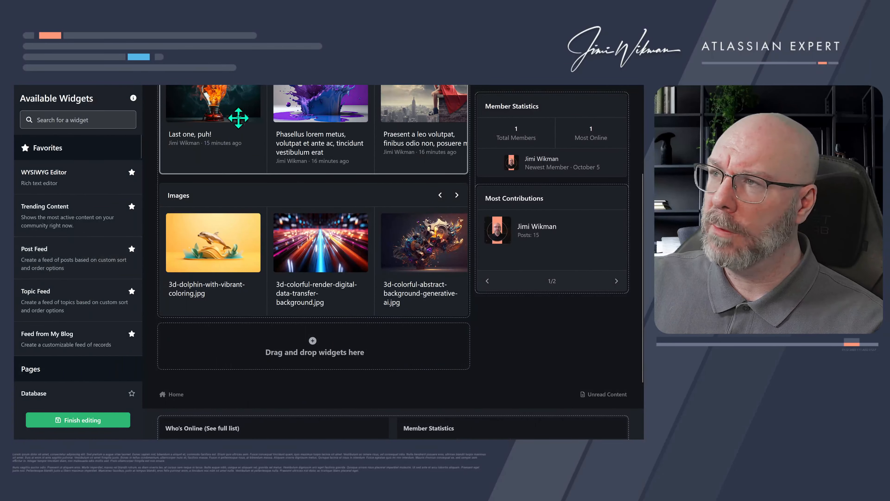
scroll(91, 270, down, 5)
scroll(89, 271, up, 3)
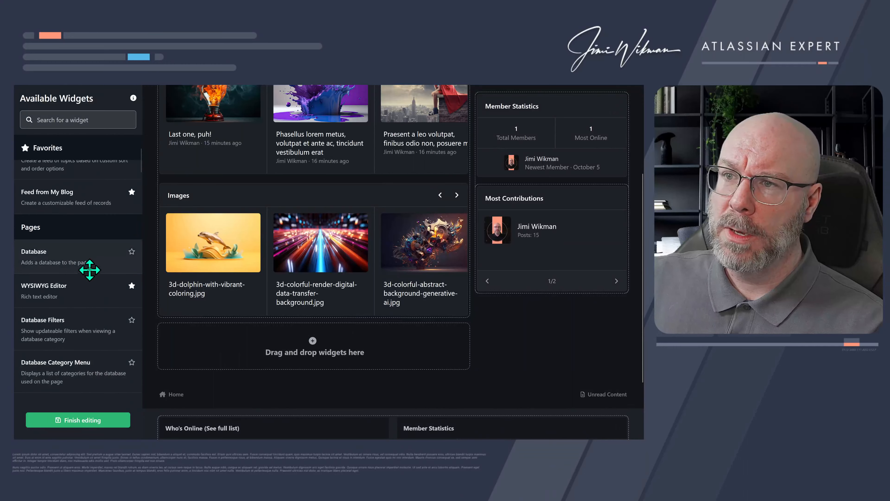
drag(71, 197, 350, 350)
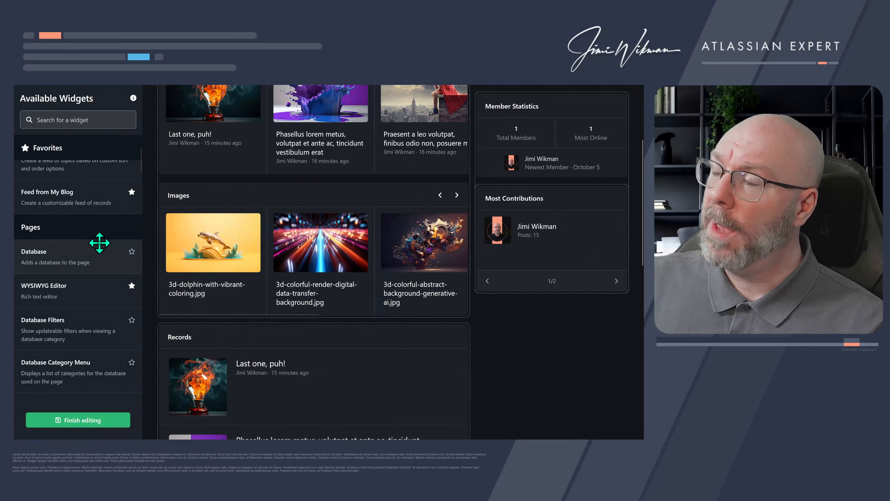
Look through the Pages and System categories of available widgets for the Activity Stream widget
scroll(103, 289, down, 3)
scroll(104, 289, up, 3)
scroll(104, 289, up, 3)
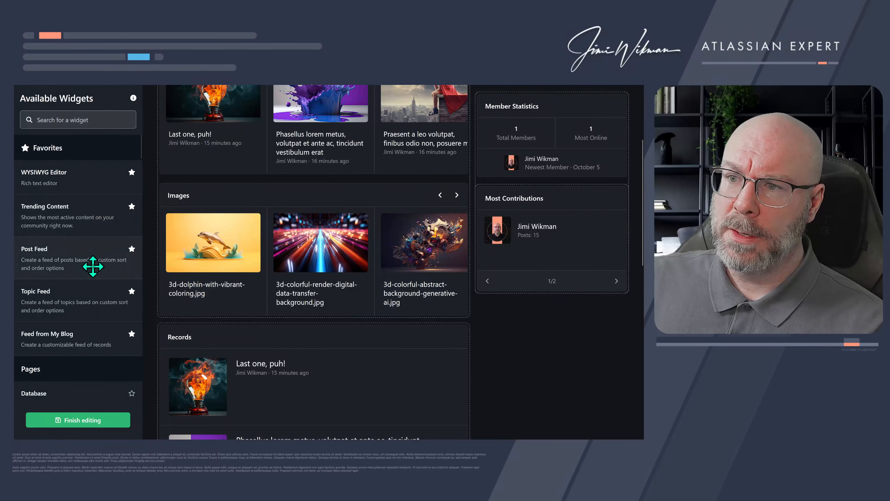
scroll(93, 267, down, 4)
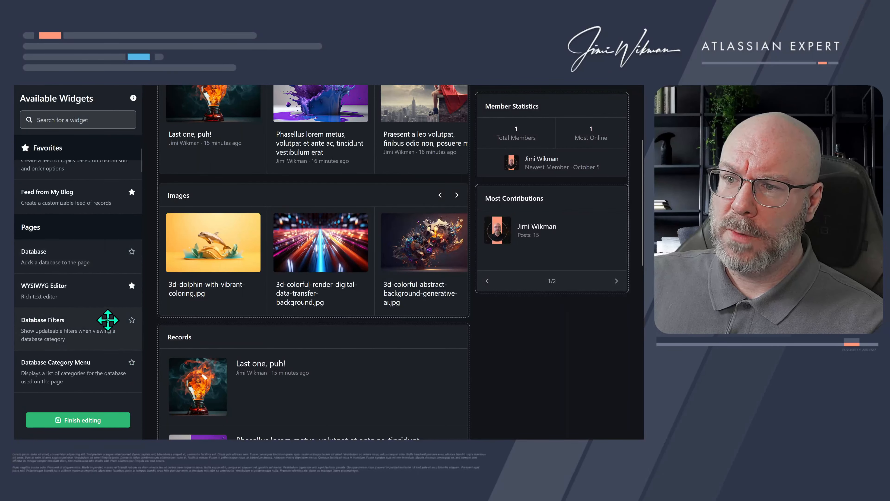
scroll(107, 319, down, 4)
scroll(107, 320, down, 6)
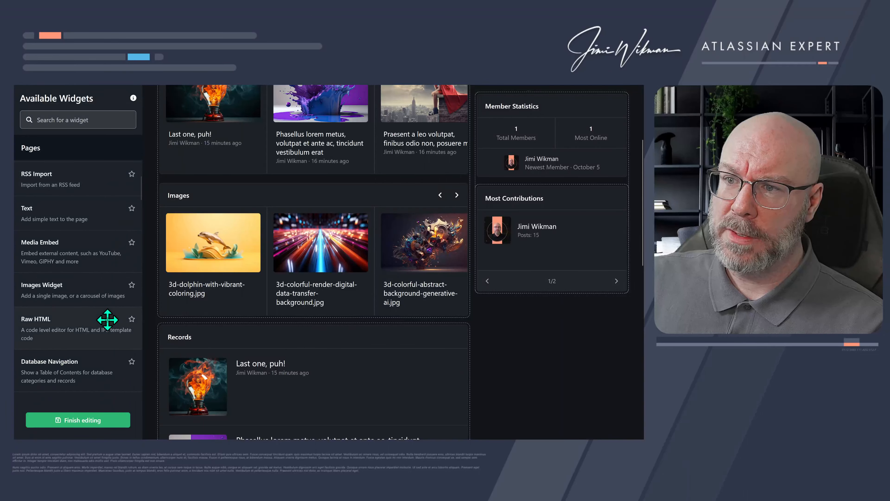
scroll(108, 320, down, 5)
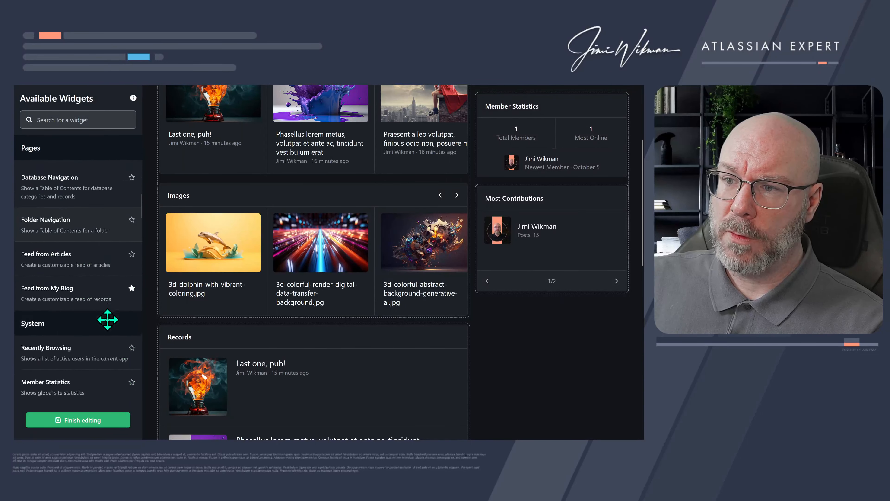
scroll(114, 304, down, 4)
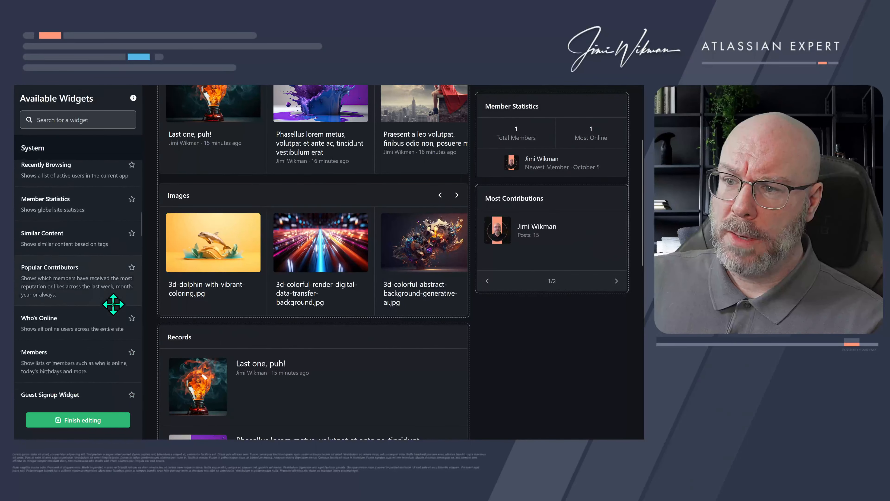
scroll(91, 310, down, 4)
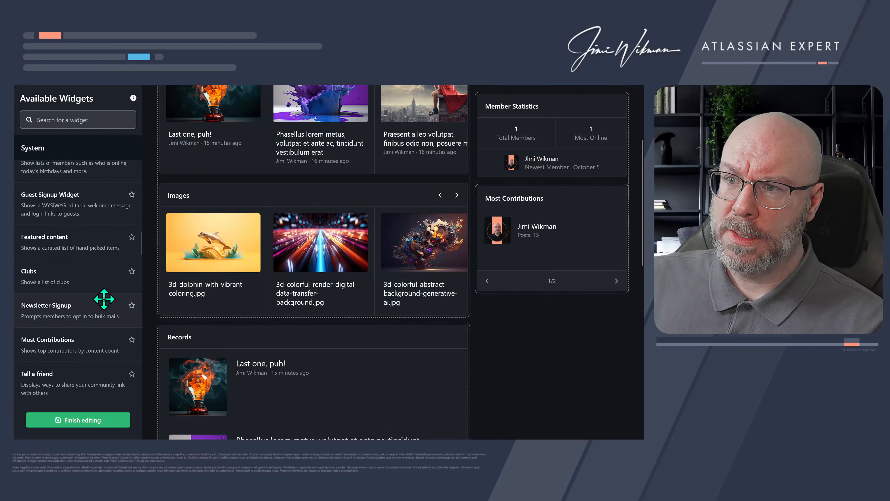
scroll(105, 289, down, 4)
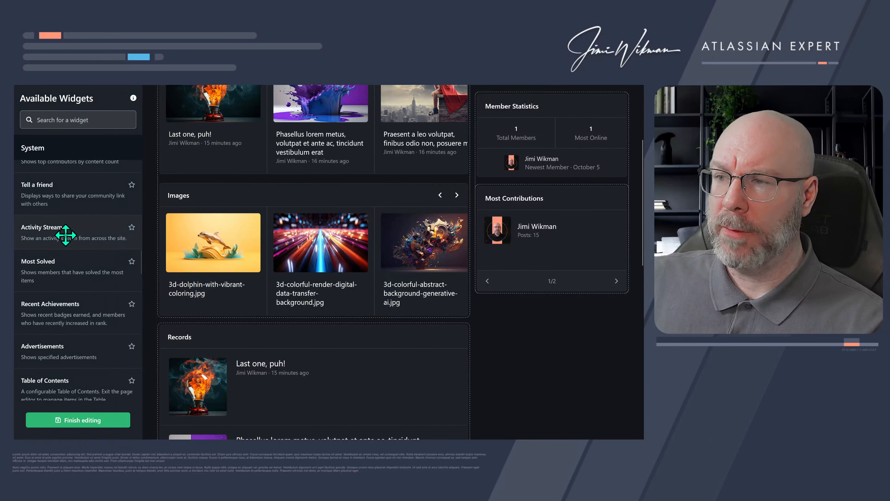
Place the Activity Stream widget beside Feed from My Blog and remove it again
drag(66, 234, 228, 374)
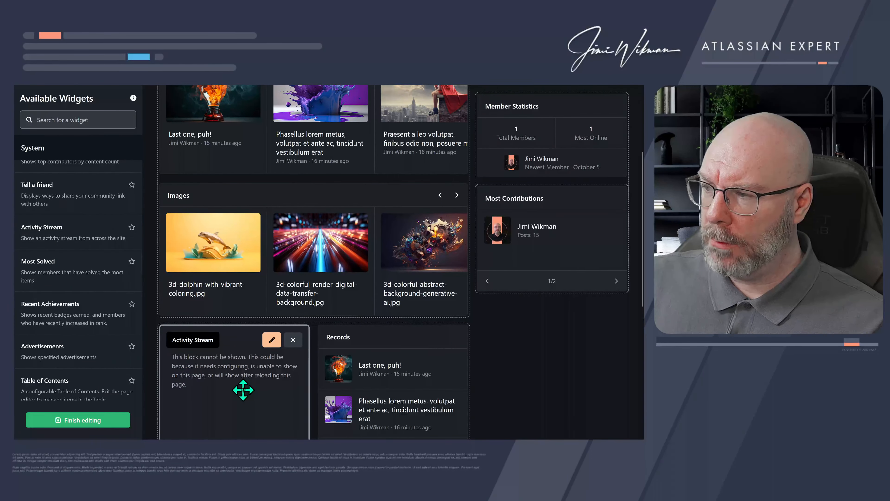
click(293, 339)
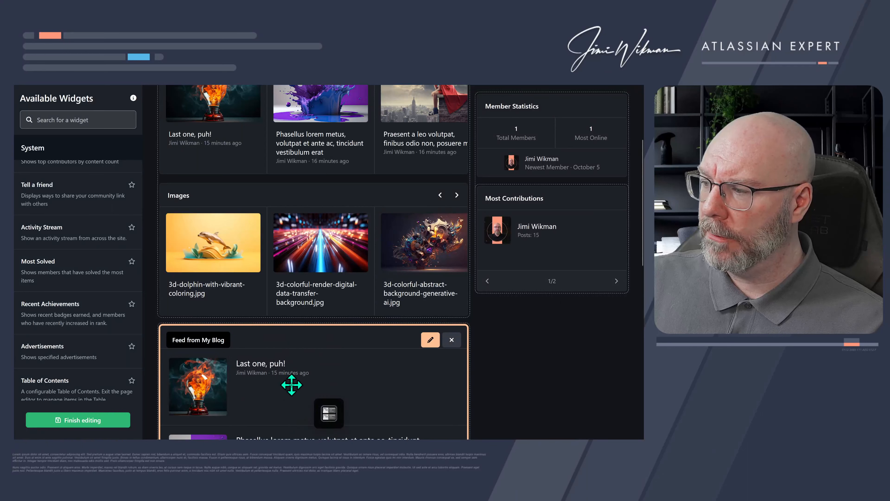
mouse_move(617, 203)
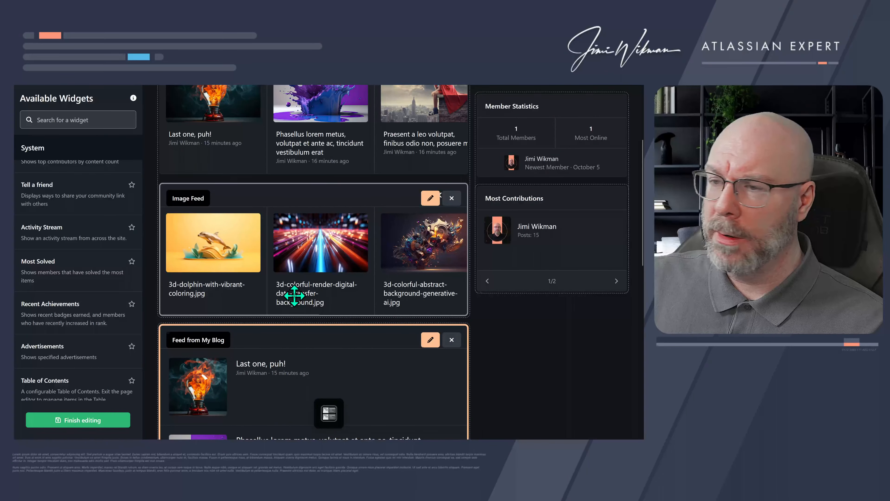
Add the Activity Stream widget in front of Feed from My Blog so both share the row below the Images feed
drag(85, 233, 324, 330)
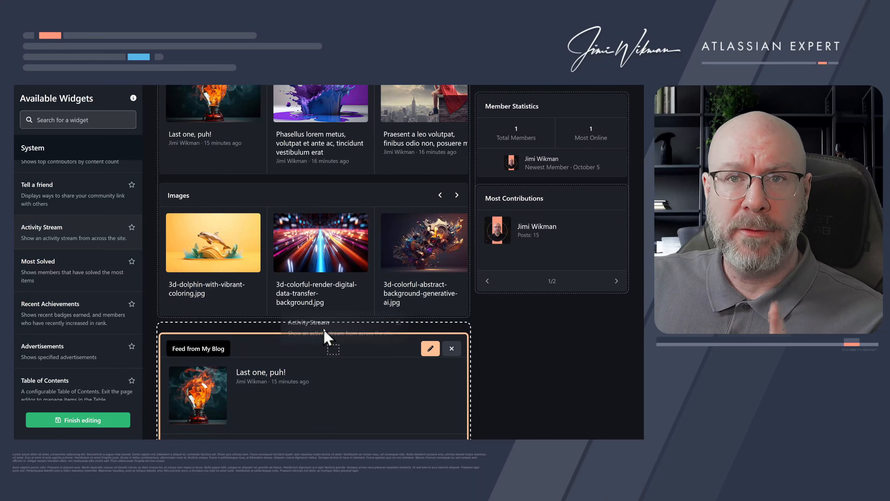
drag(324, 329, 307, 328)
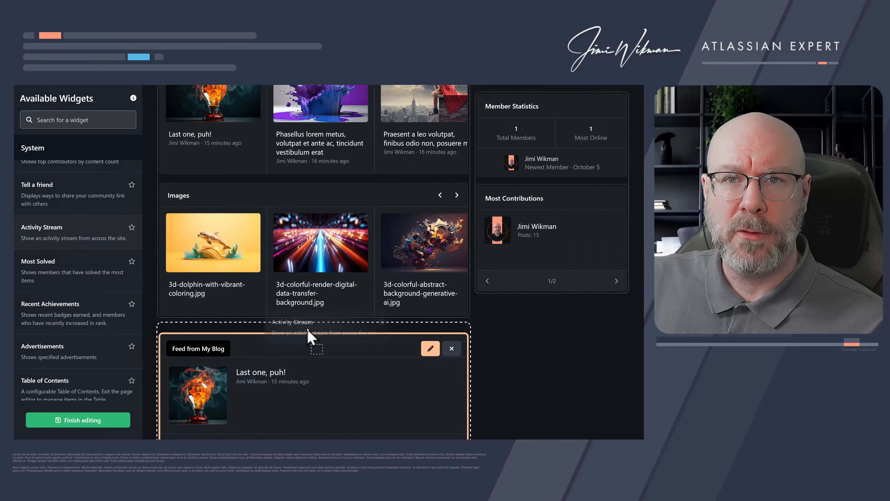
drag(308, 330, 211, 398)
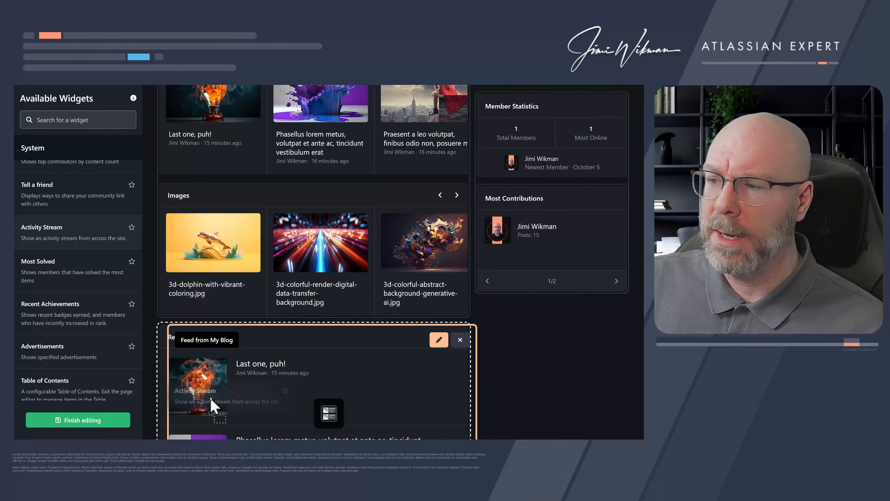
drag(212, 404, 165, 365)
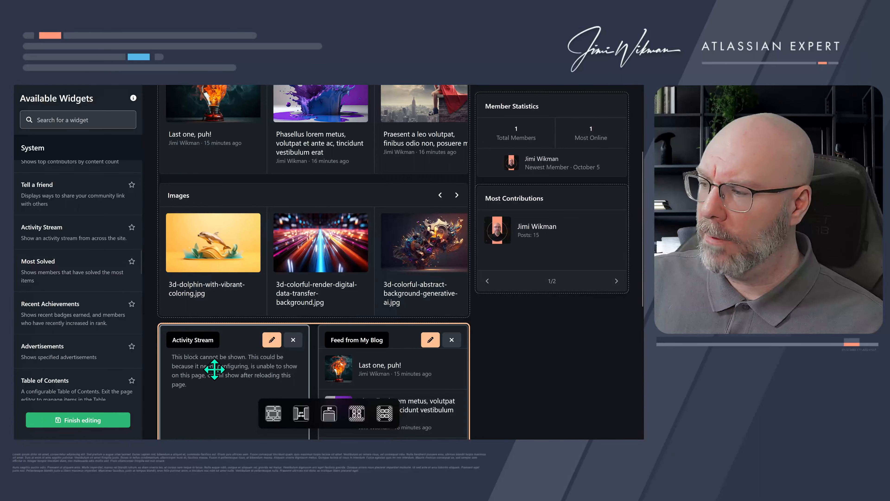
Try the Carousel arrangement on the Activity Stream and Feed from My Blog group, going forward and back between both widgets
scroll(338, 362, down, 7)
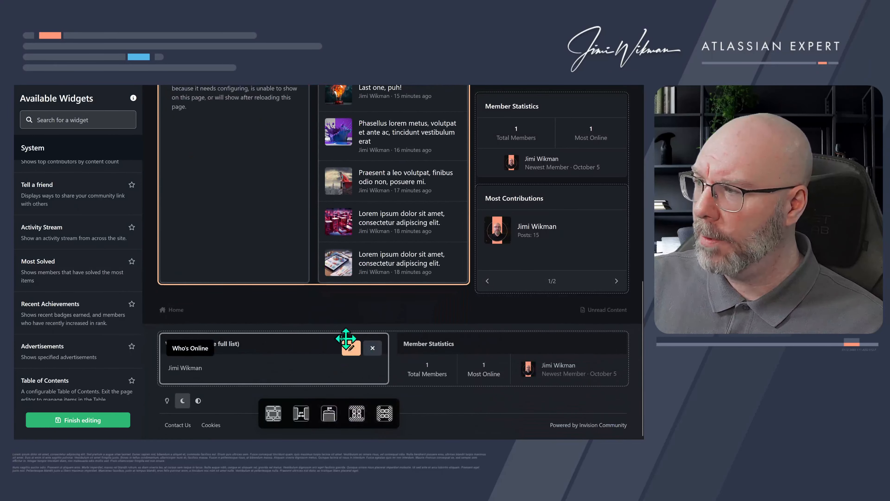
scroll(346, 339, up, 6)
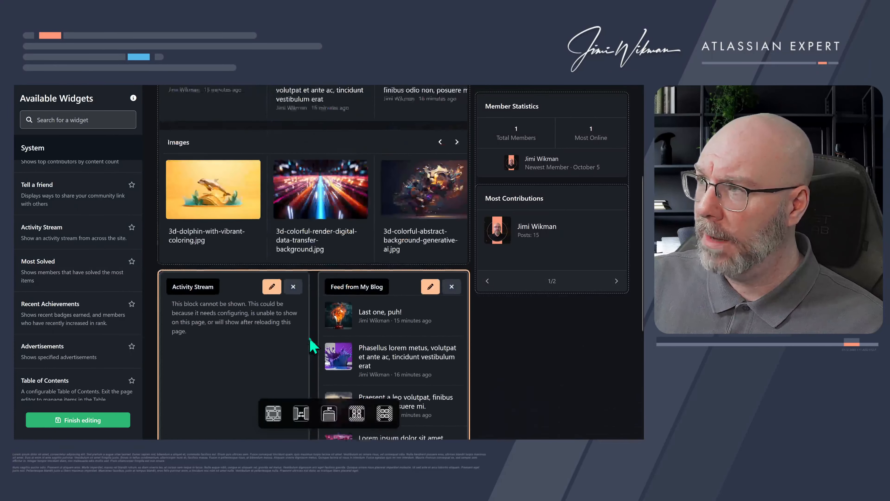
click(272, 414)
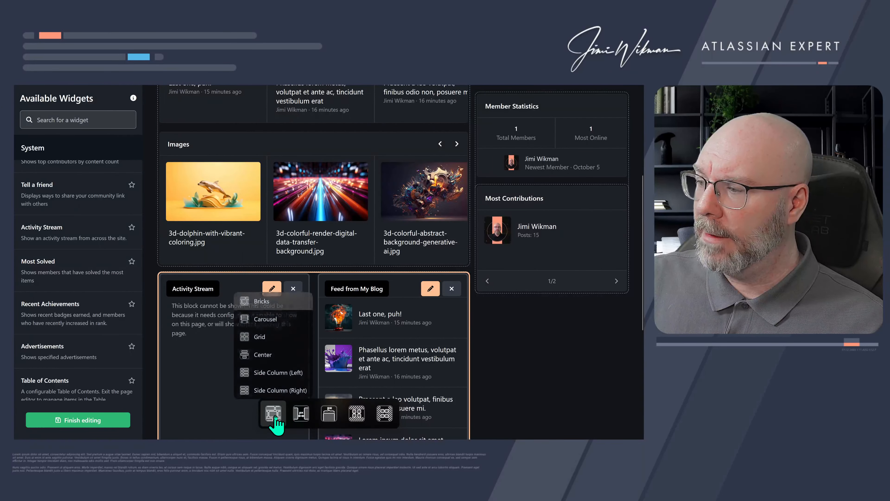
click(272, 318)
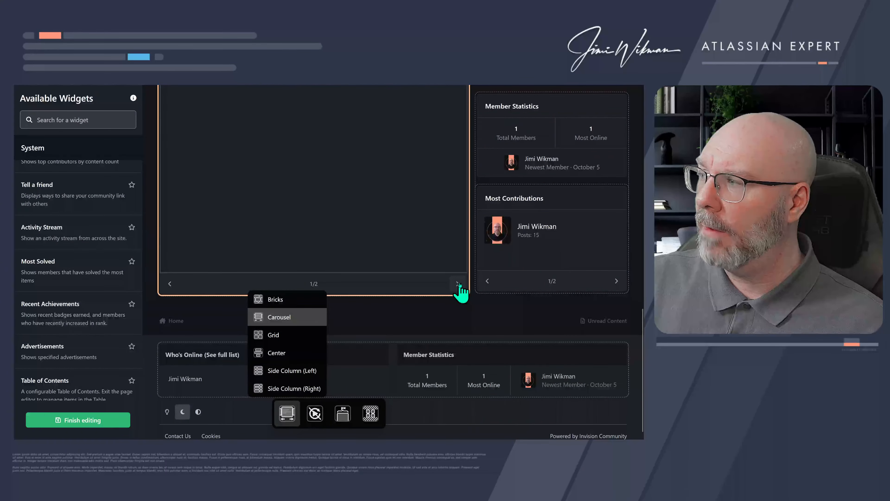
click(458, 284)
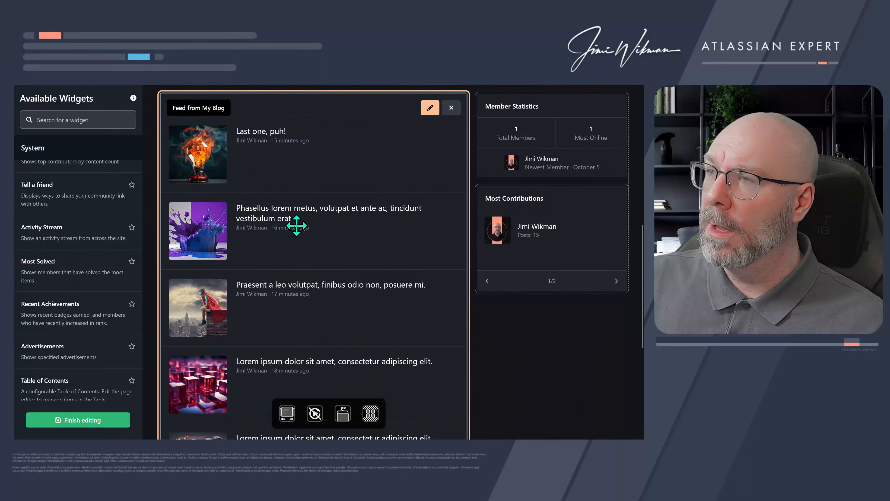
scroll(296, 226, down, 5)
scroll(298, 224, up, 10)
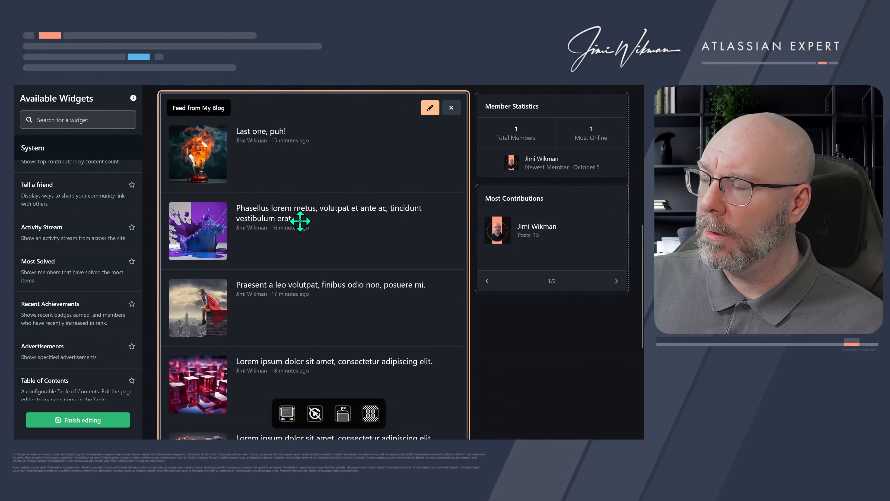
scroll(275, 281, down, 8)
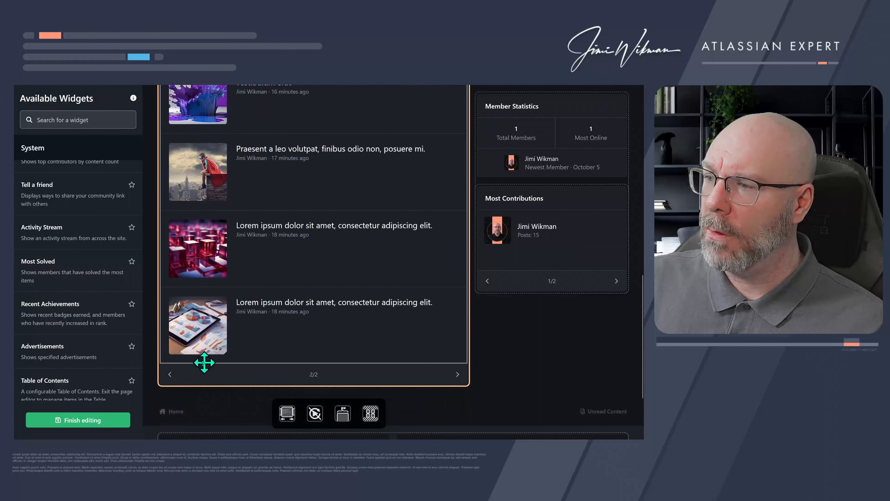
click(169, 375)
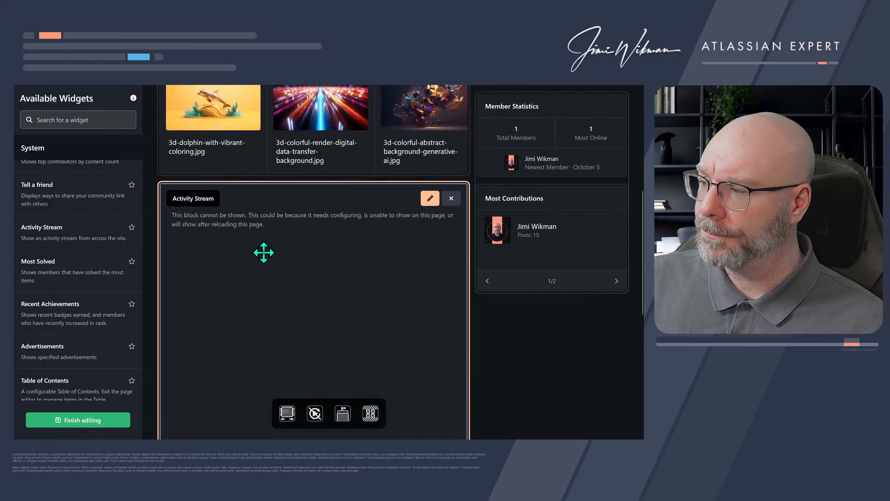
Try the Grid, Side Column (Left) and Side Column (Right) arrangements on the widget group and return it to Bricks
click(287, 413)
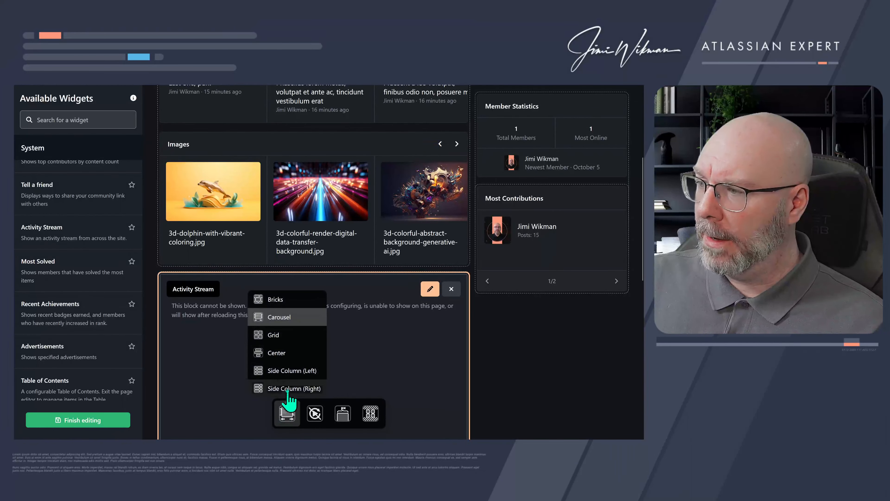
click(283, 300)
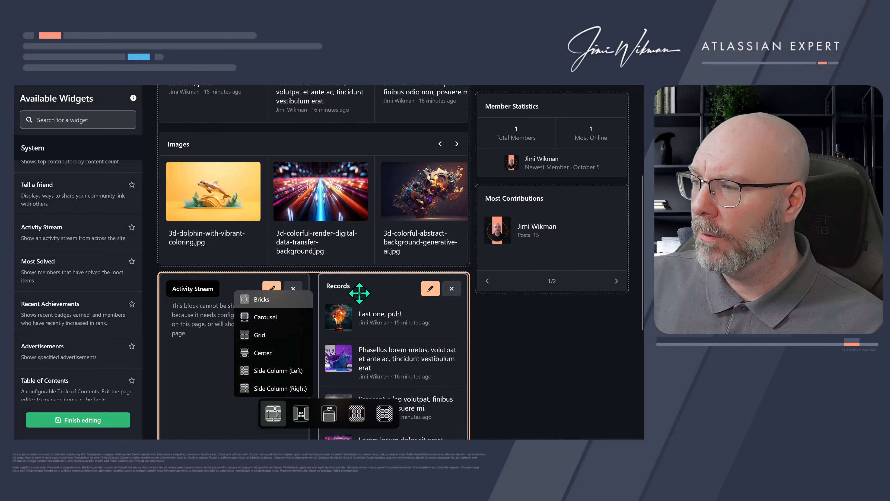
click(264, 335)
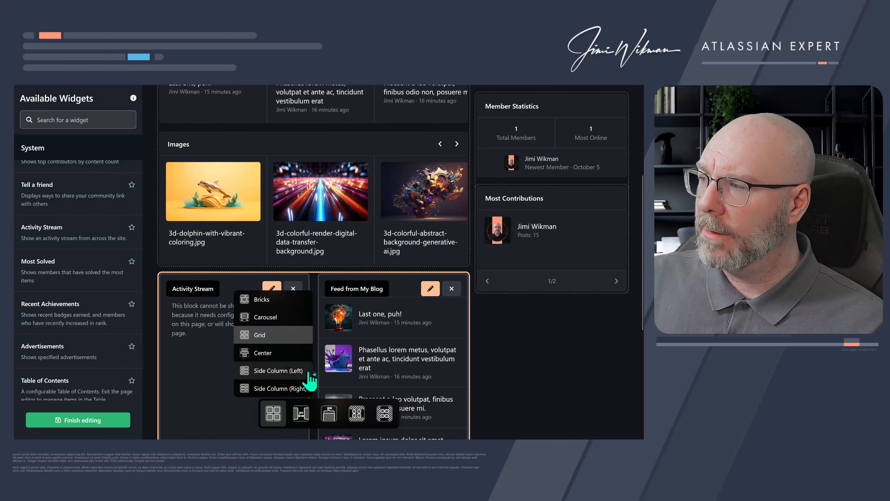
click(272, 372)
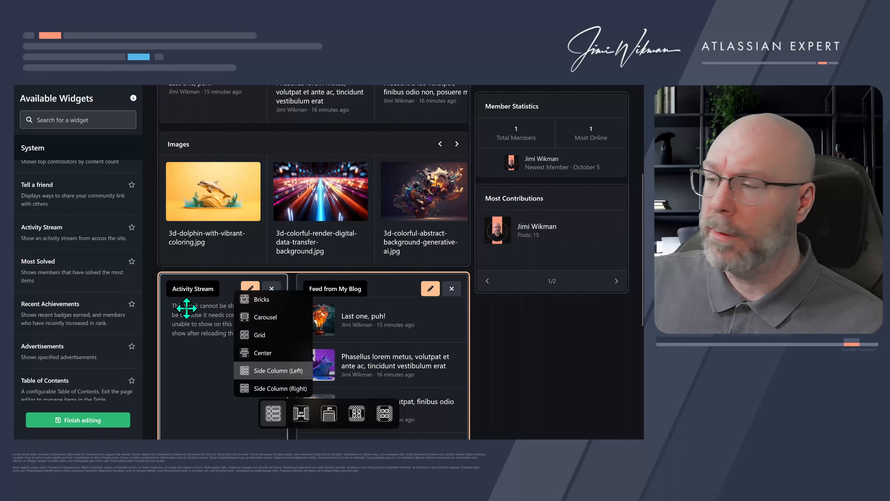
click(285, 389)
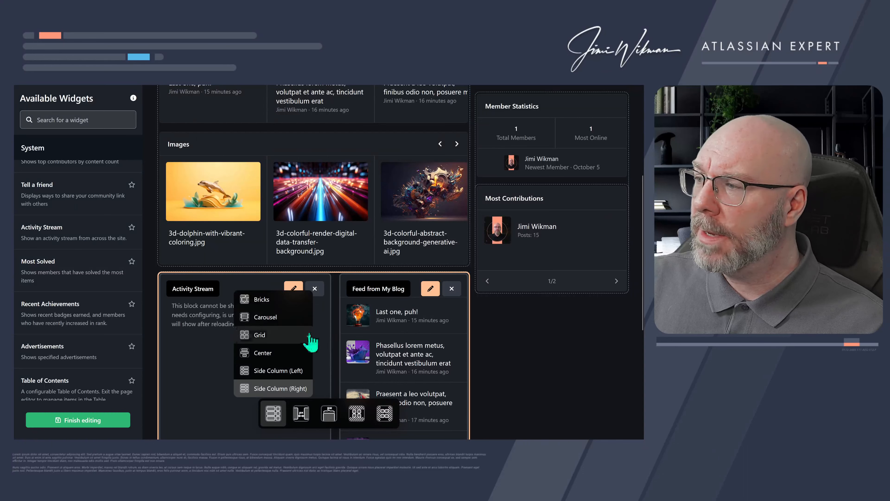
click(263, 301)
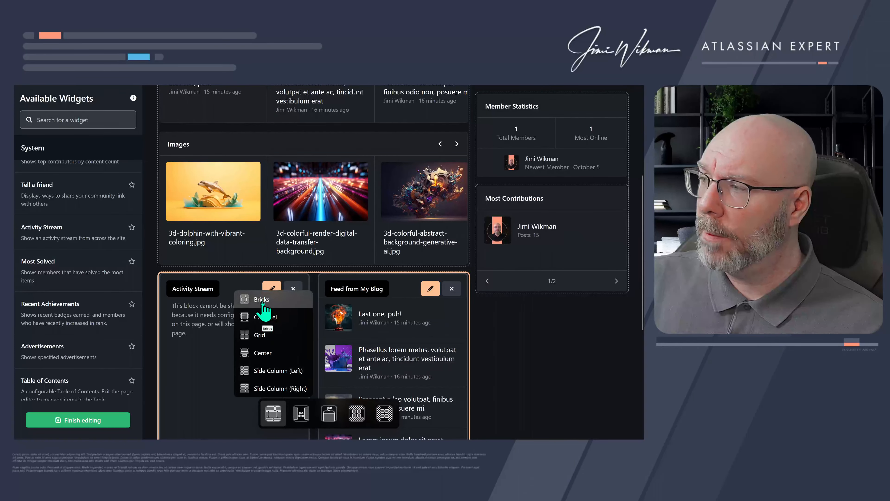
Configure the Activity Stream block with a maximum of 7 results and the title Activity Stream
click(255, 317)
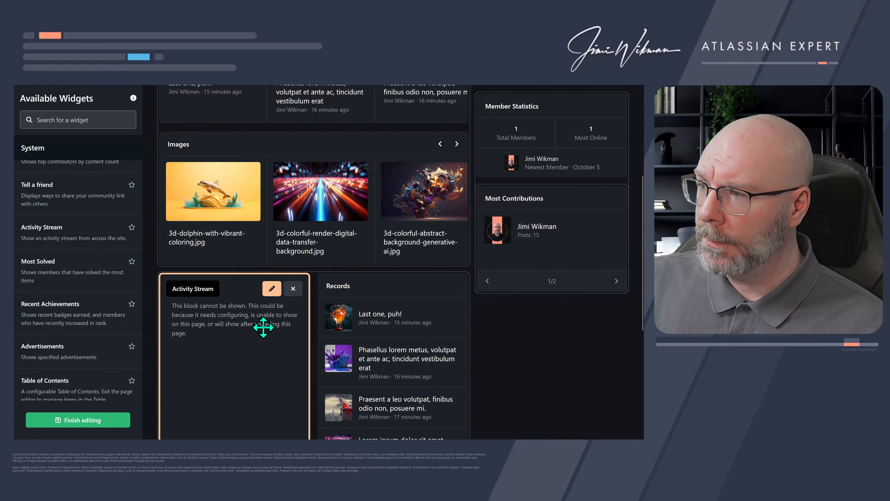
click(272, 289)
scroll(313, 347, down, 5)
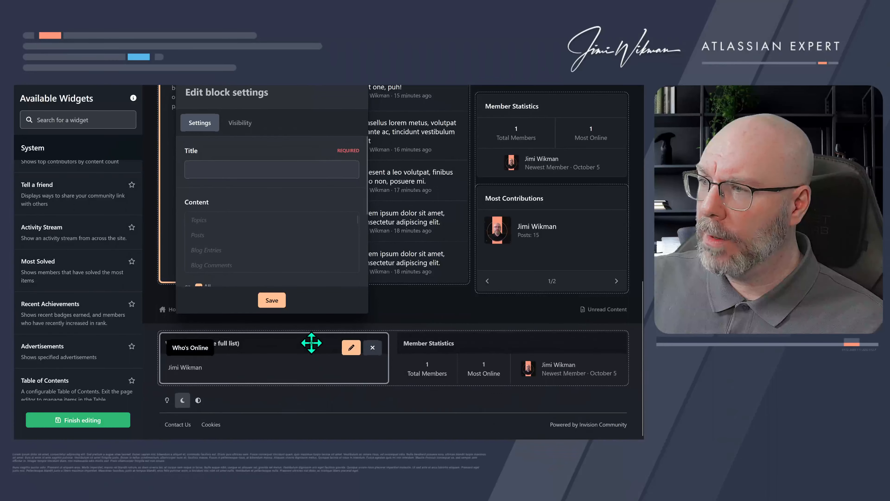
scroll(300, 274, down, 3)
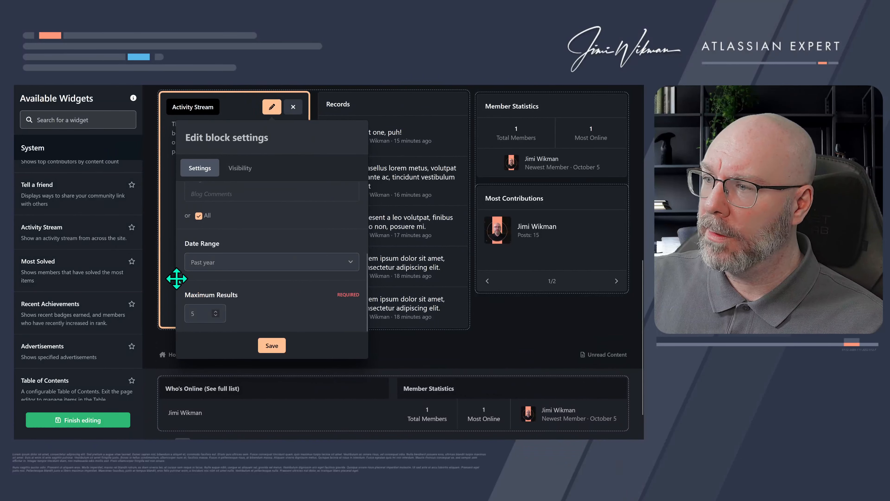
drag(196, 312, 165, 315)
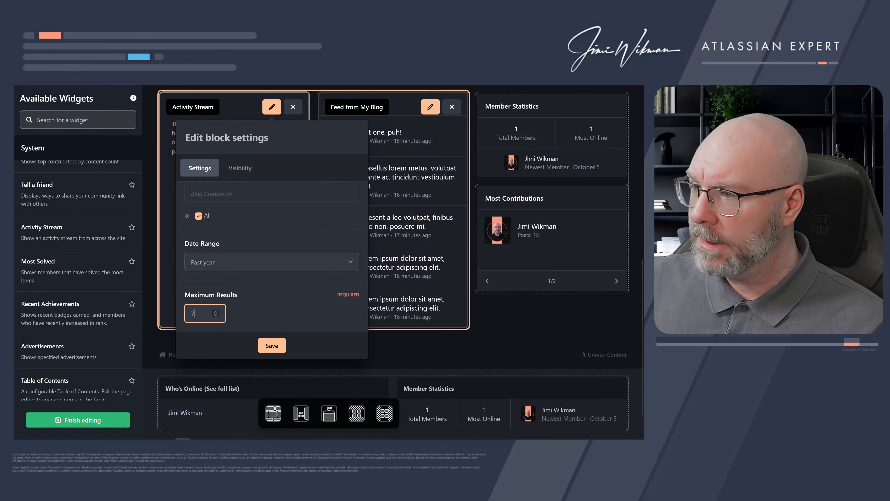
click(269, 347)
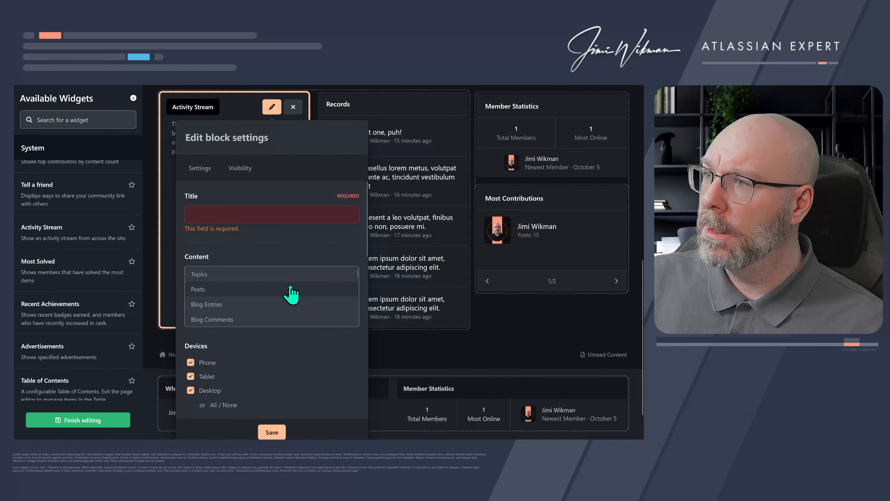
click(228, 215)
text(Activity)
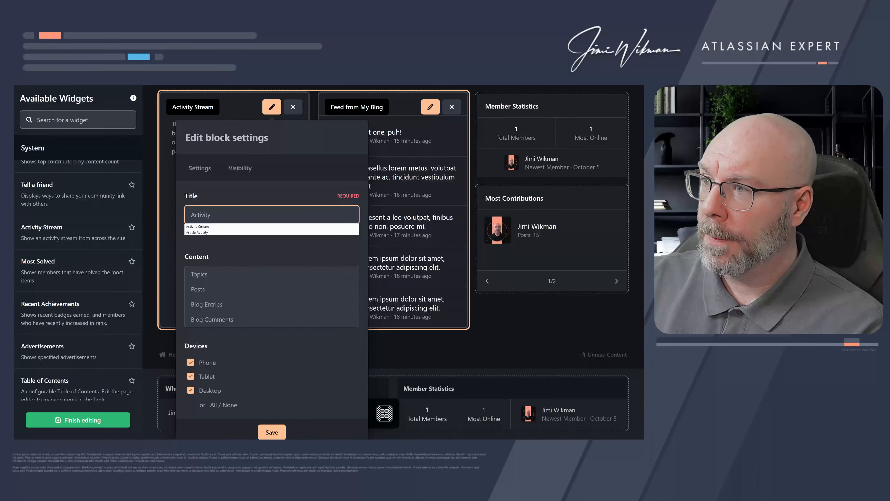
click(232, 227)
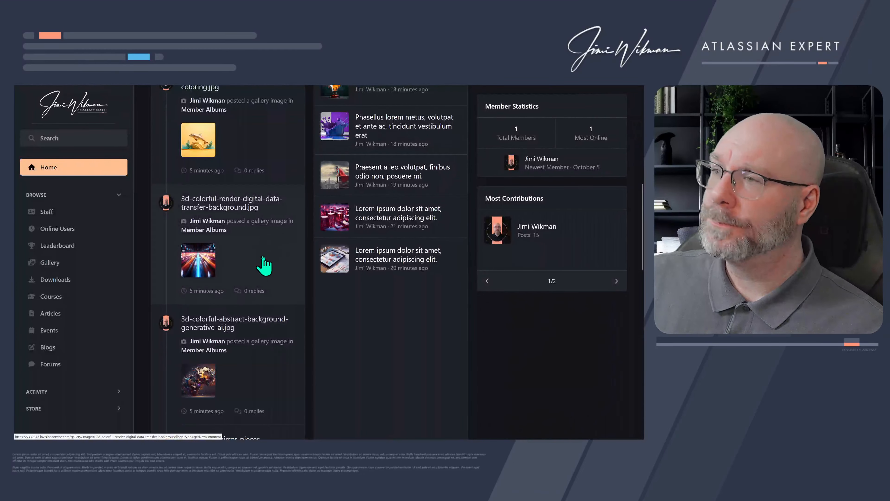
Set the Activity Stream block's maximum results to 5 and save its settings
scroll(265, 259, up, 4)
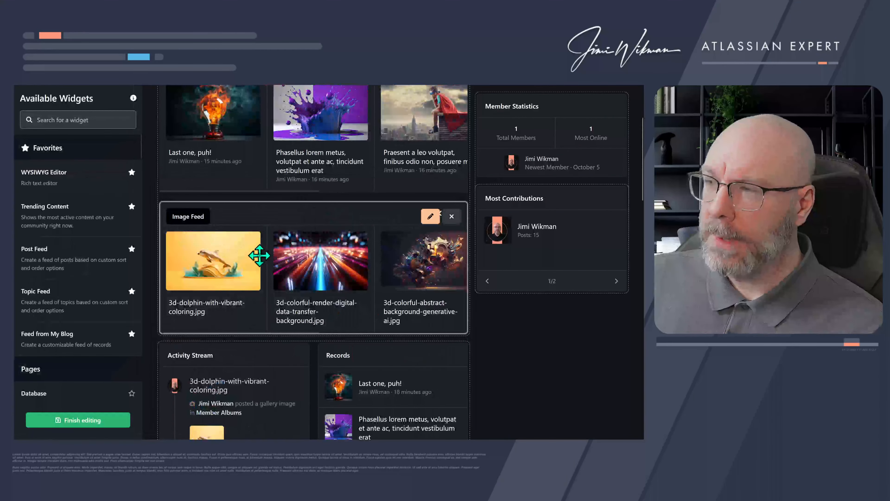
scroll(260, 252, down, 5)
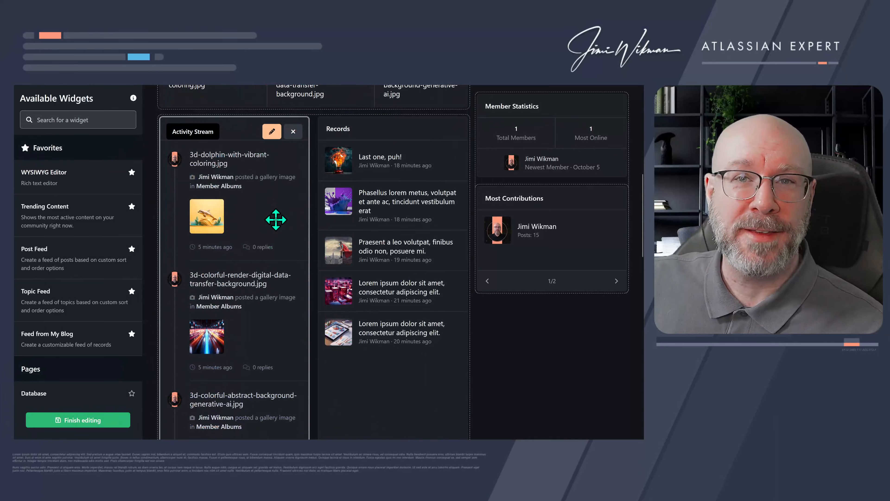
scroll(271, 218, down, 10)
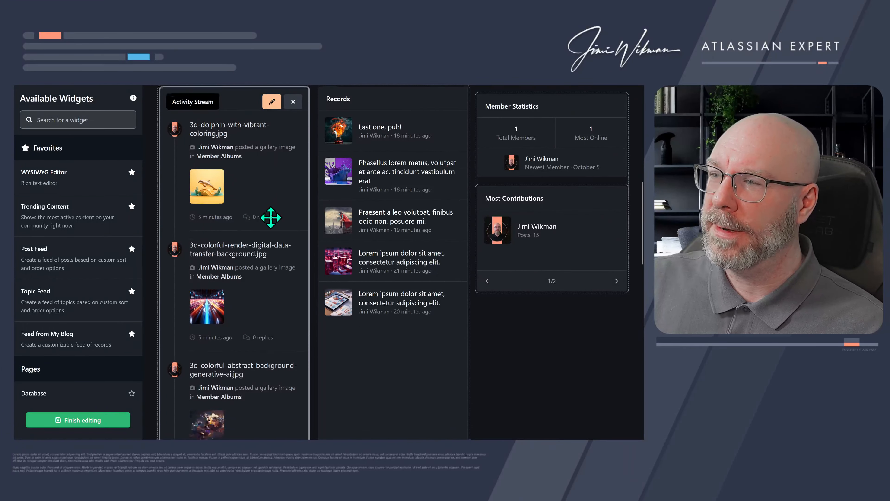
scroll(271, 218, down, 3)
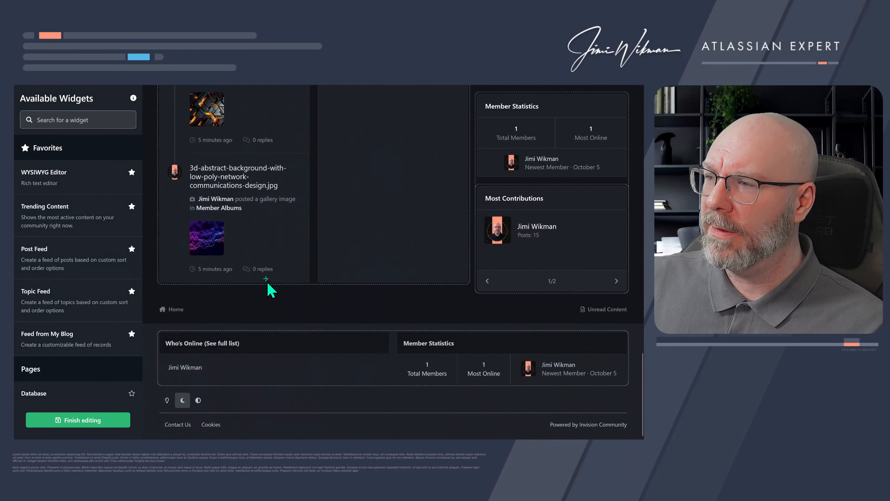
scroll(268, 288, up, 10)
scroll(270, 265, down, 3)
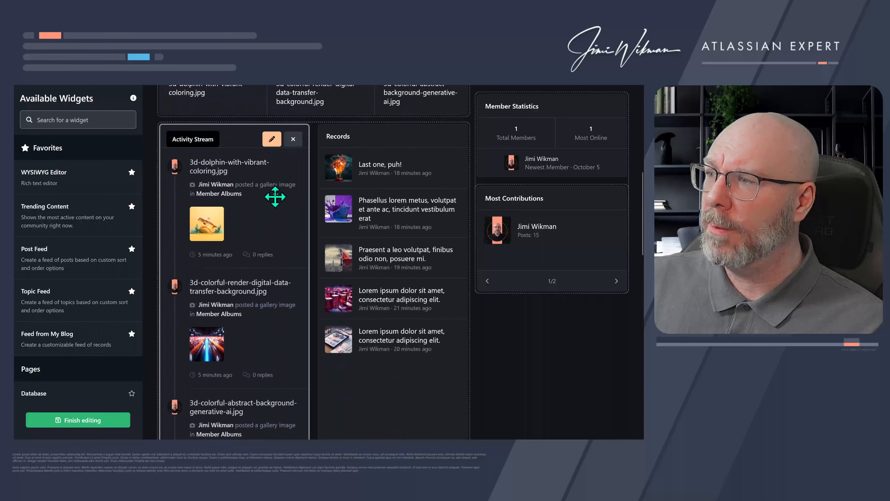
click(272, 139)
scroll(253, 272, down, 3)
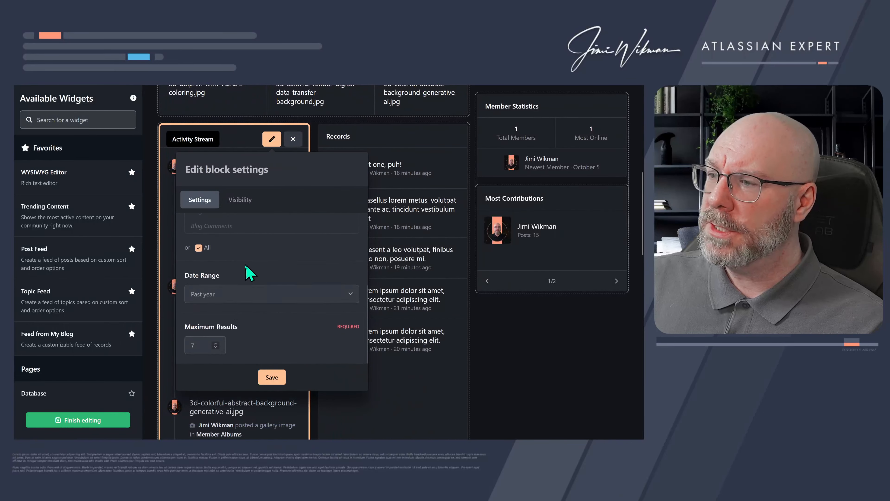
double_click(194, 344)
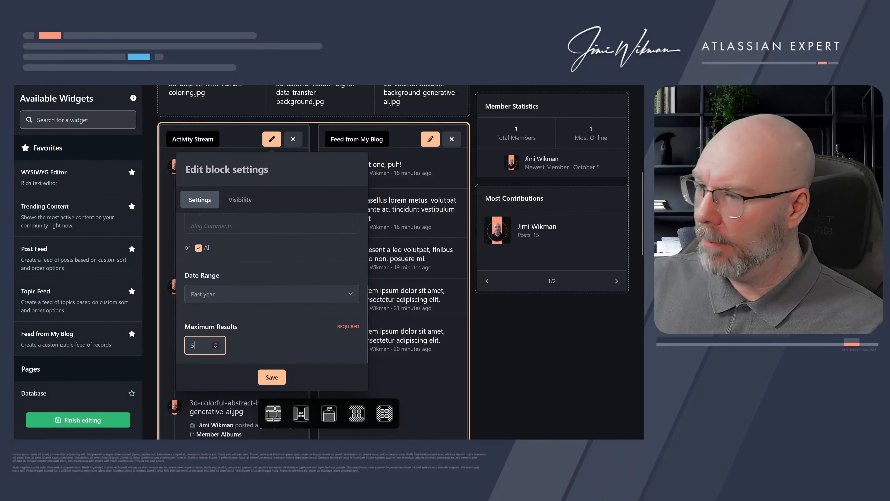
click(272, 377)
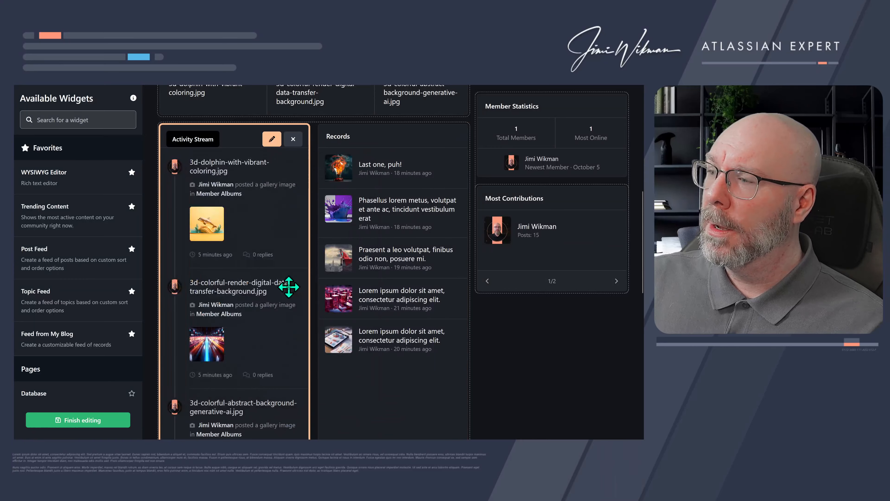
Examine the block settings and available layouts of the Feed from My Blog widget beside the Activity Stream
mouse_move(396, 224)
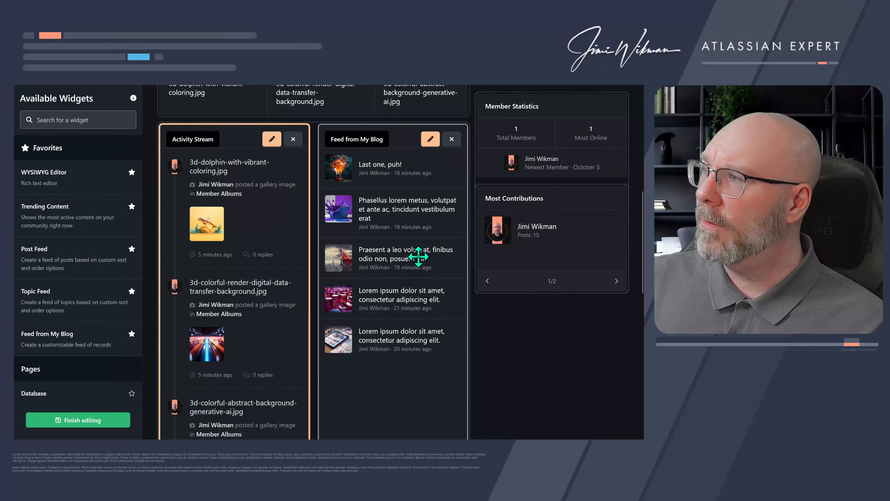
click(431, 139)
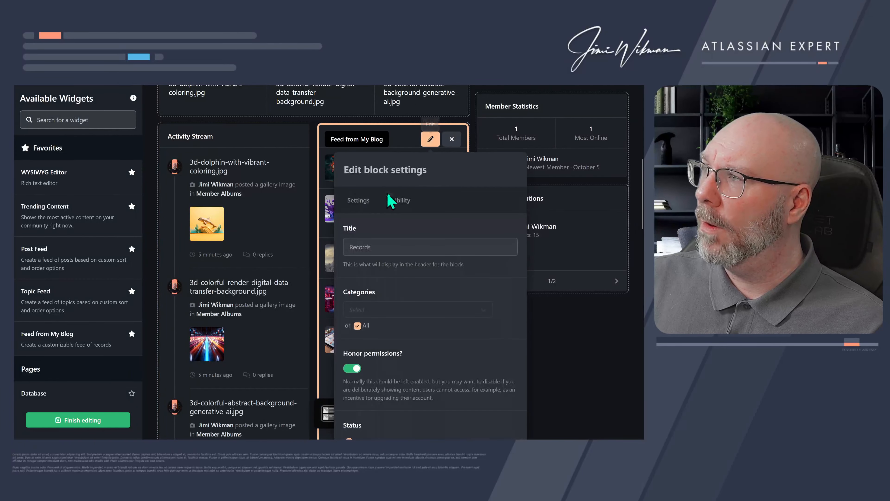
scroll(417, 285, down, 5)
scroll(360, 285, up, 5)
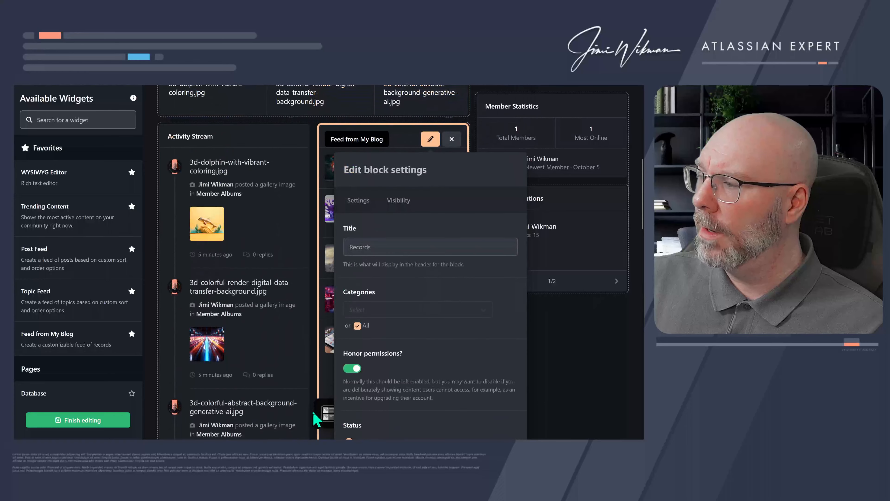
click(327, 413)
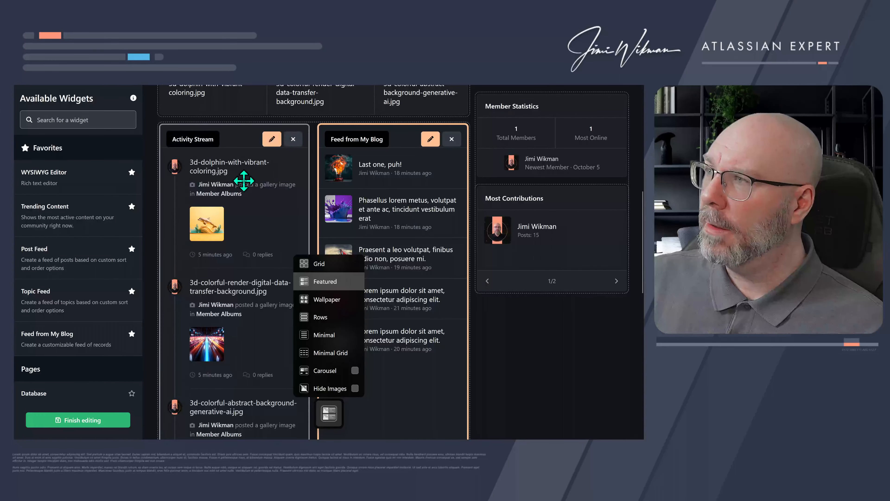
Arrange the Activity Stream and Feed from My Blog group as Side Column (Left)
click(286, 196)
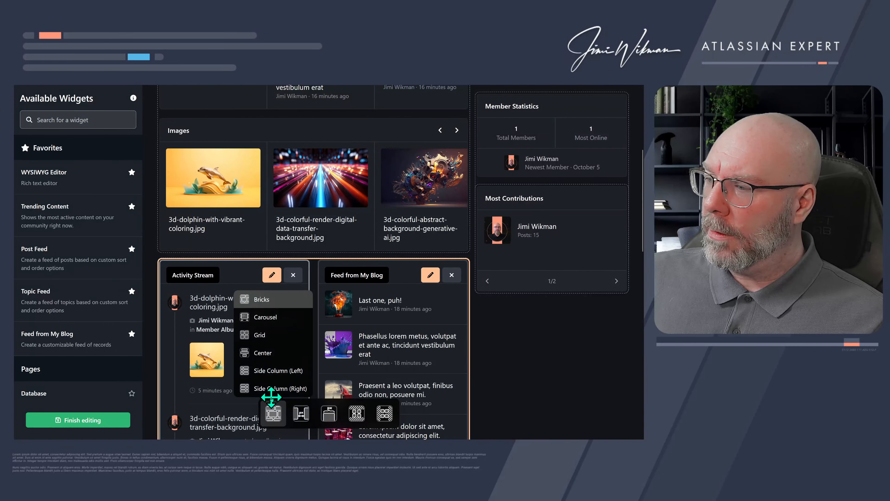
click(279, 372)
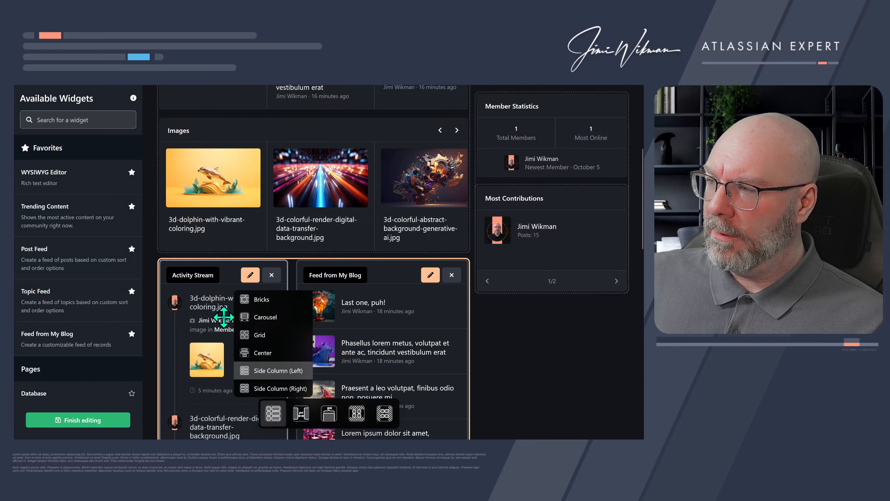
Try the Grid layout on the Feed from My Blog widget beside the Activity Stream and return it to Featured
click(413, 302)
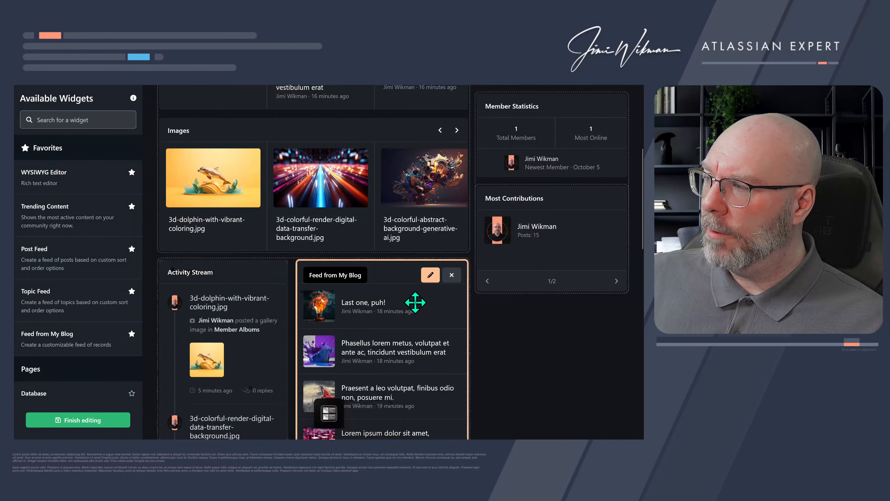
scroll(400, 337, down, 3)
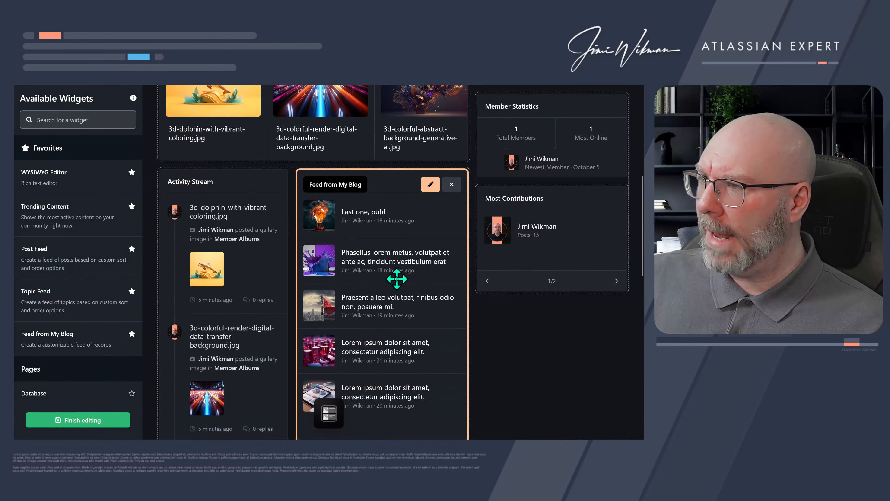
click(328, 418)
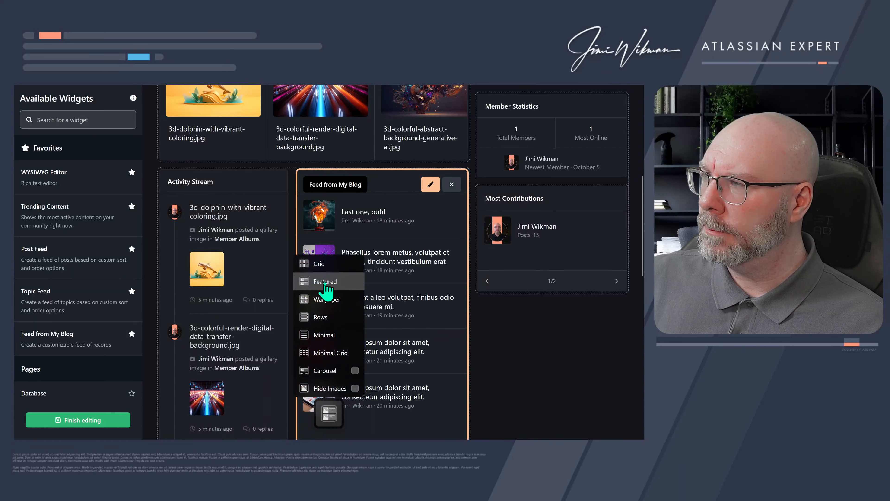
click(326, 263)
click(317, 282)
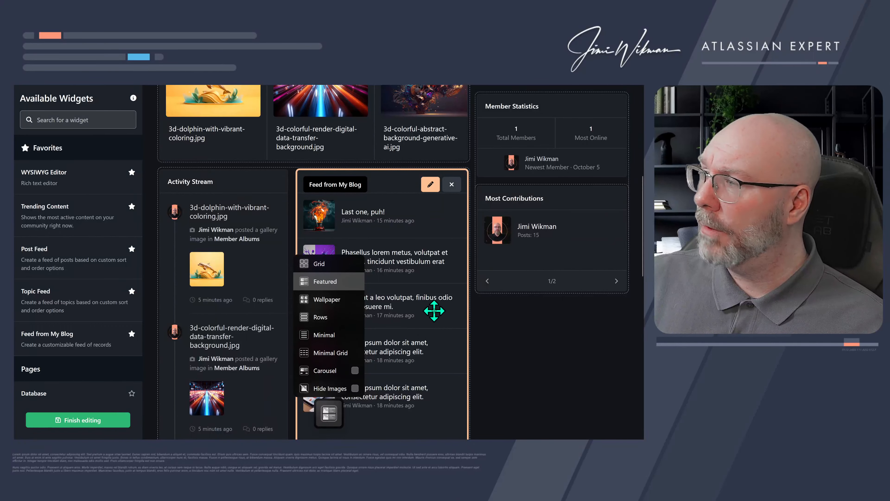
Finish editing the page and review the reloaded Home page from the feeds down to the footer
click(78, 421)
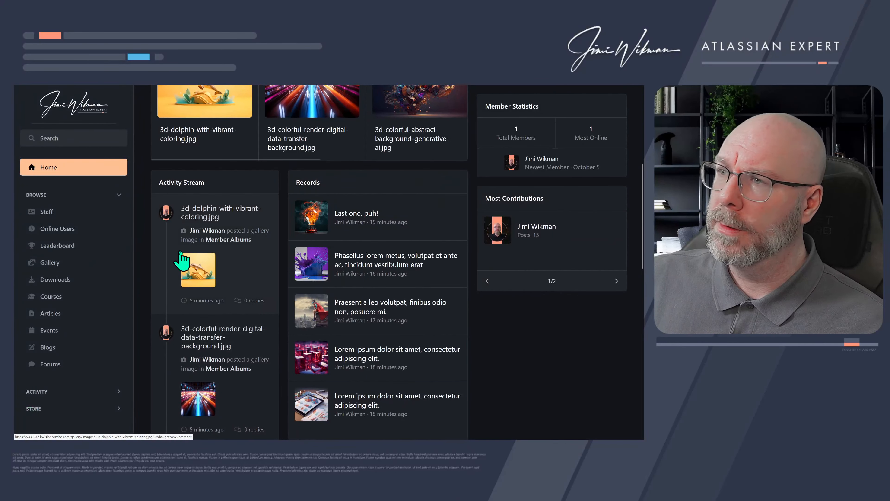
click(70, 105)
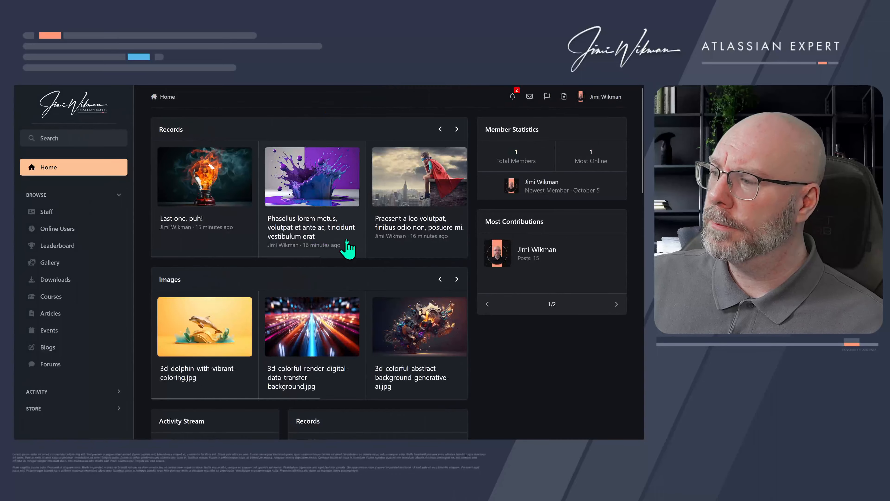
scroll(348, 245, down, 5)
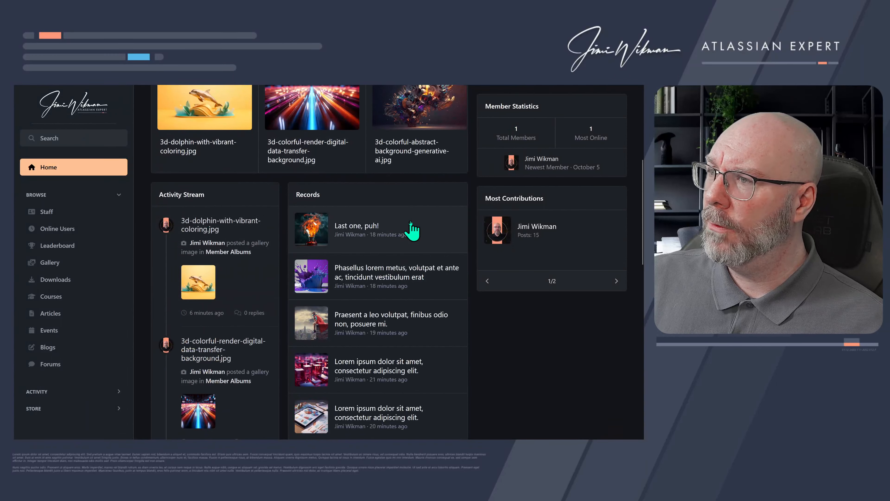
scroll(412, 230, down, 10)
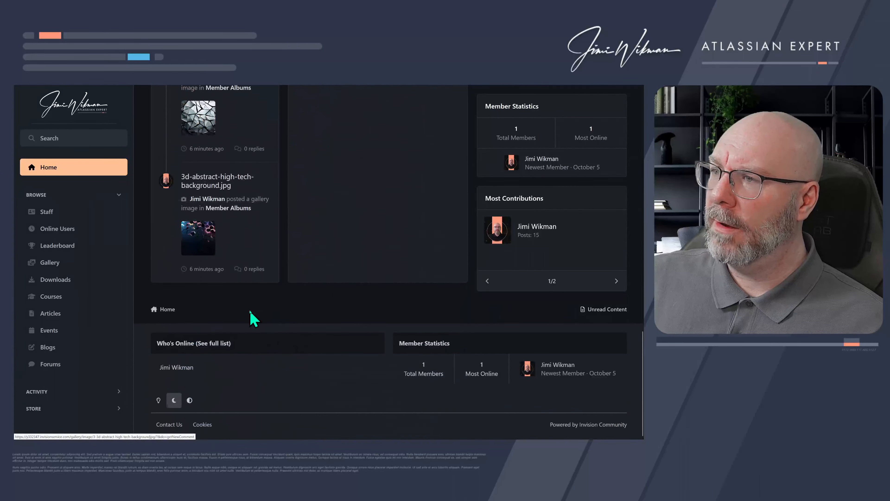
scroll(253, 318, up, 10)
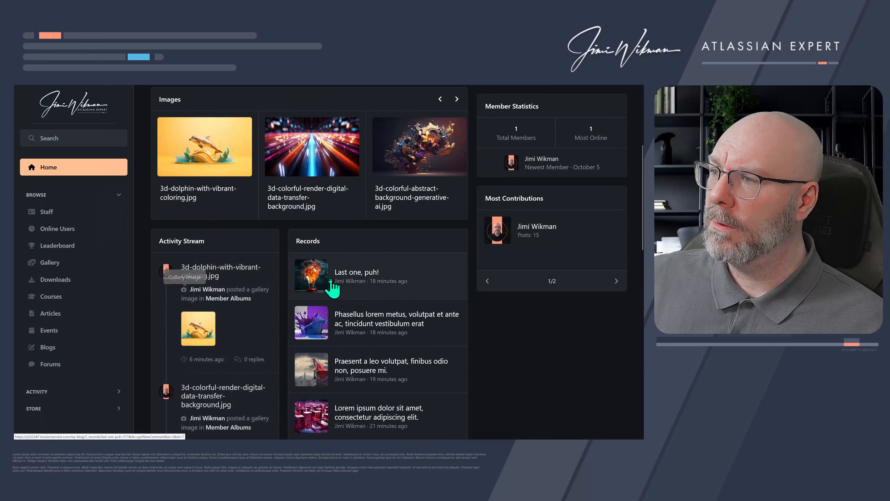
scroll(258, 293, up, 3)
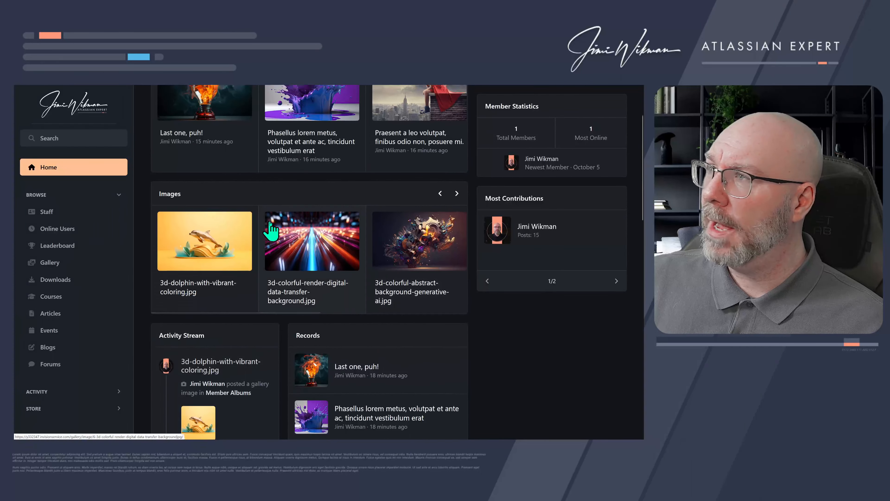
scroll(271, 229, up, 3)
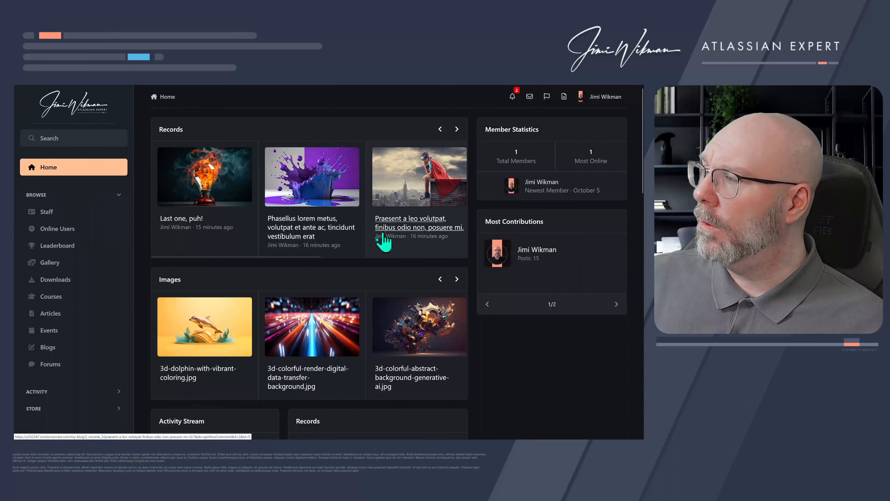
scroll(294, 290, down, 2)
scroll(293, 291, up, 2)
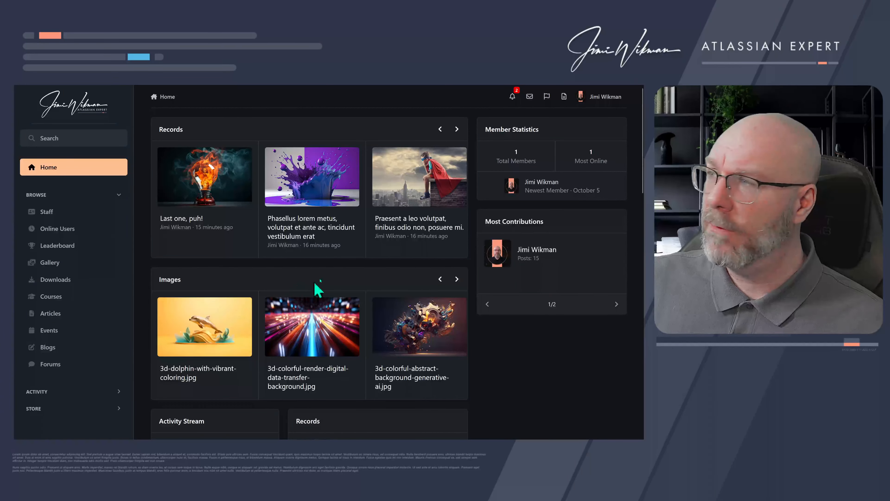
Reopen the Page Editor and add another Feed from My Blog widget between the Records carousel and the Images feed
click(625, 102)
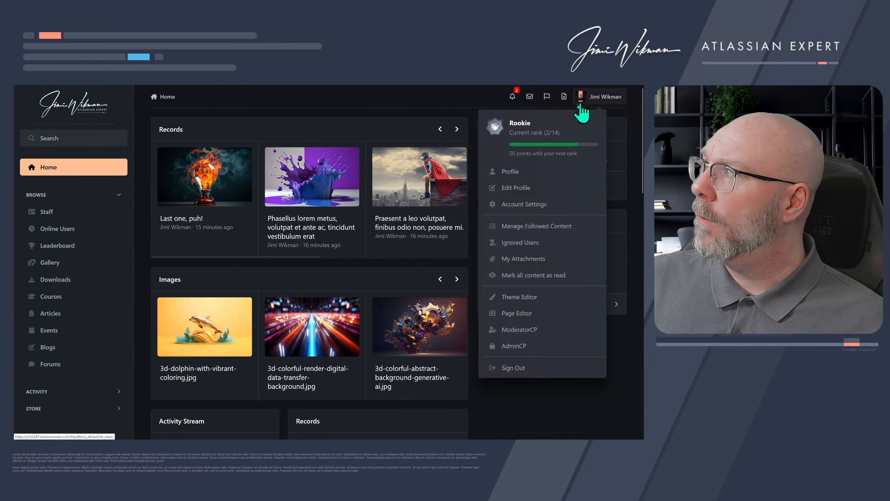
click(511, 314)
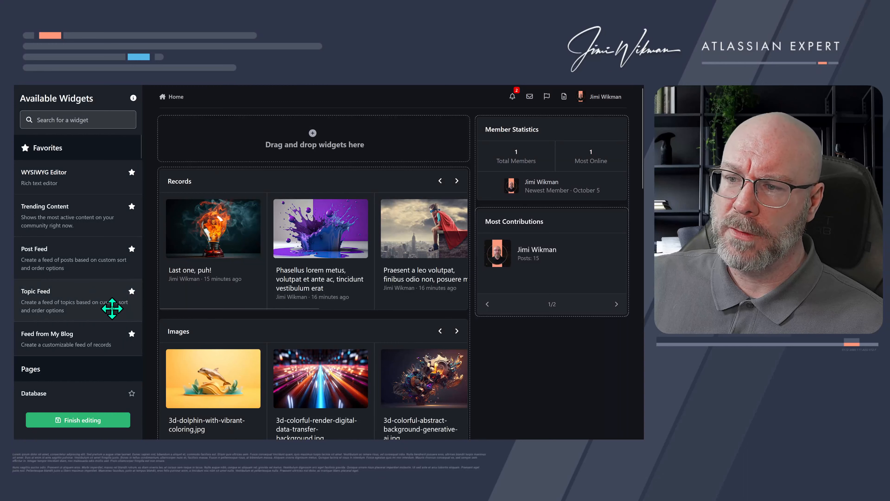
scroll(81, 298, down, 1)
drag(72, 291, 318, 317)
scroll(317, 314, down, 1)
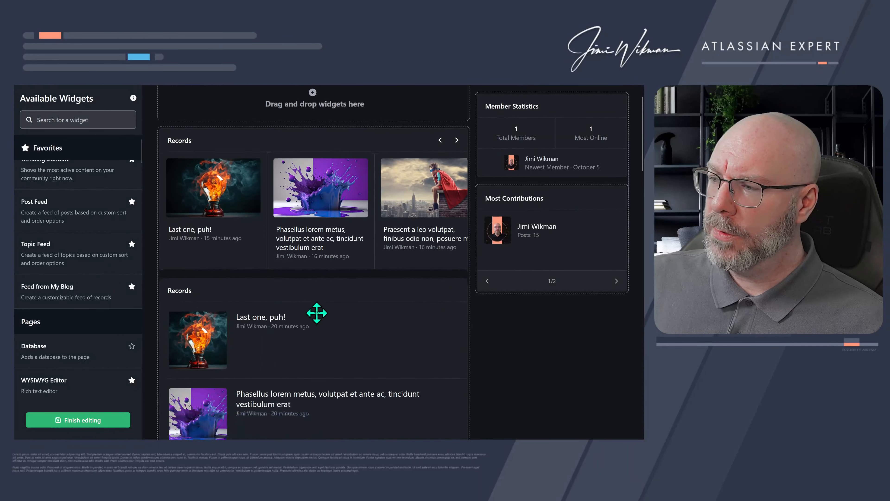
Set the new Feed from My Blog widget to the Minimal Grid layout with Carousel enabled, check its width options and finish editing
click(431, 294)
click(301, 414)
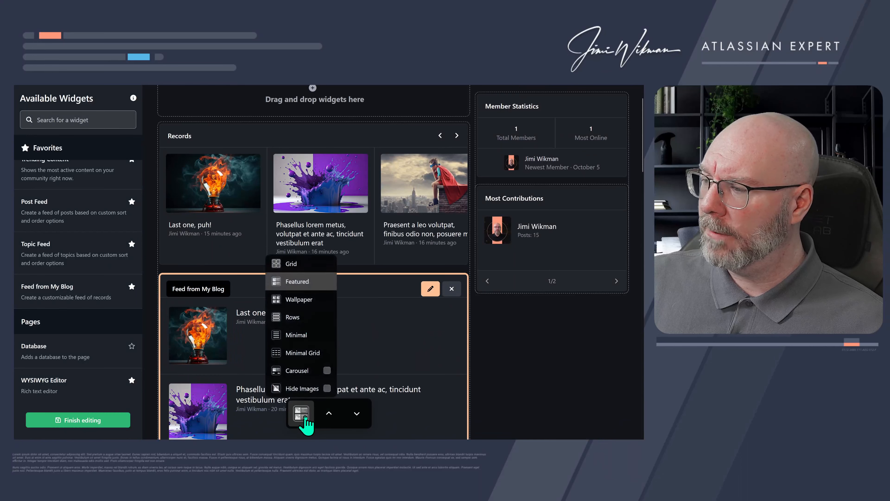
click(302, 352)
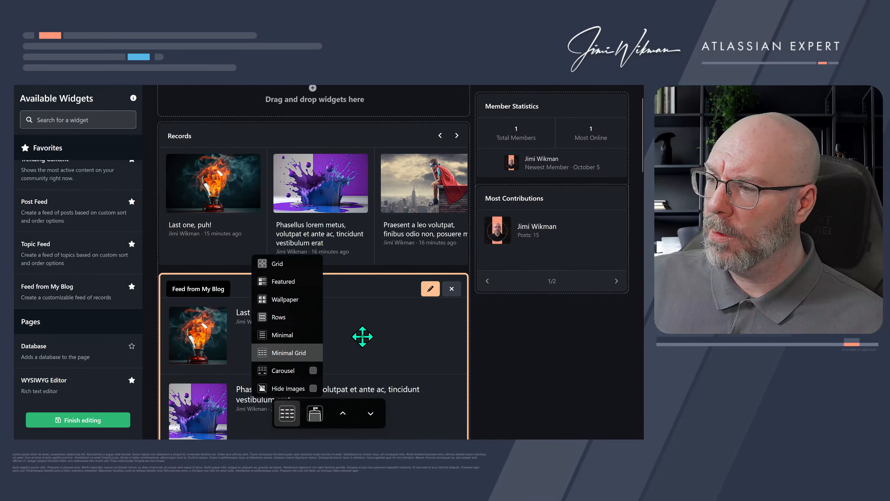
click(313, 370)
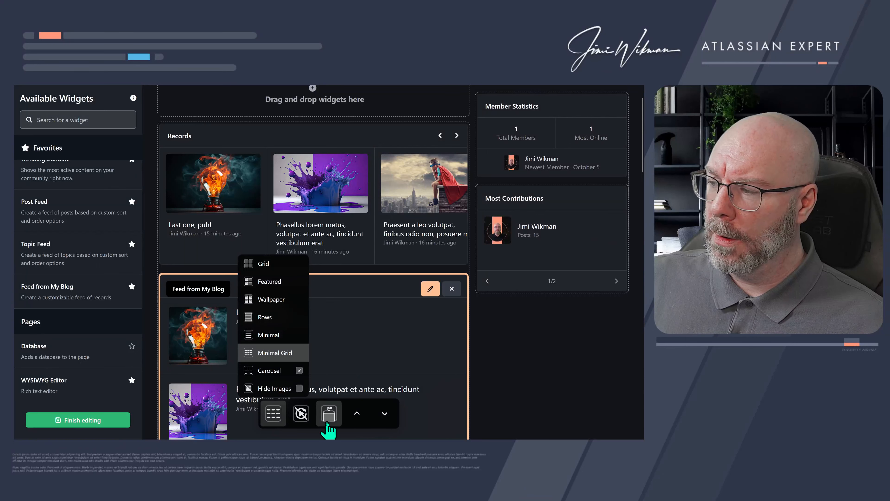
click(329, 415)
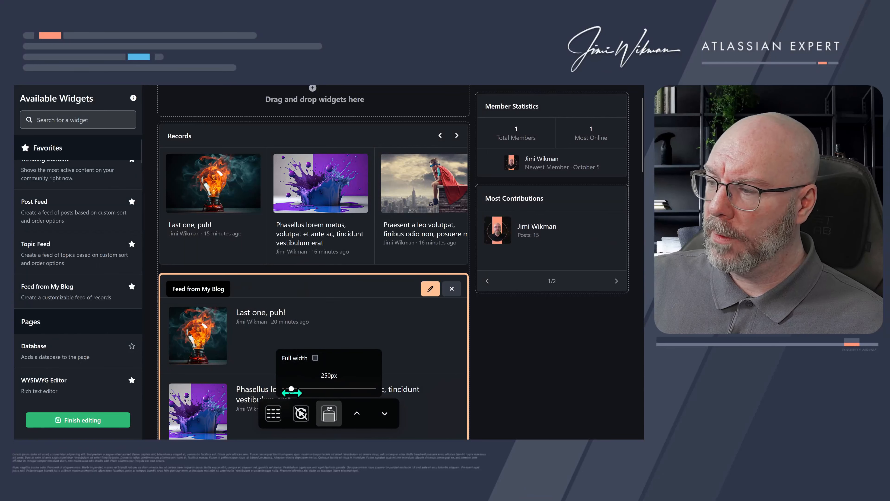
click(86, 423)
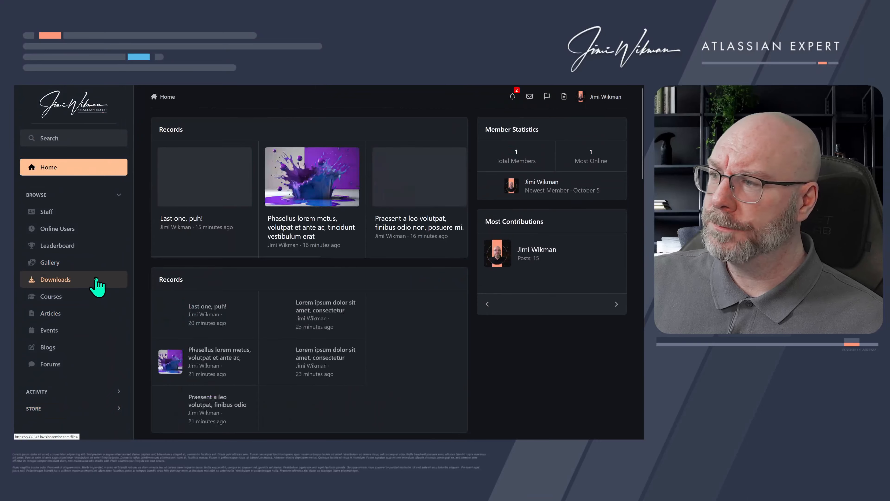
scroll(398, 293, down, 1)
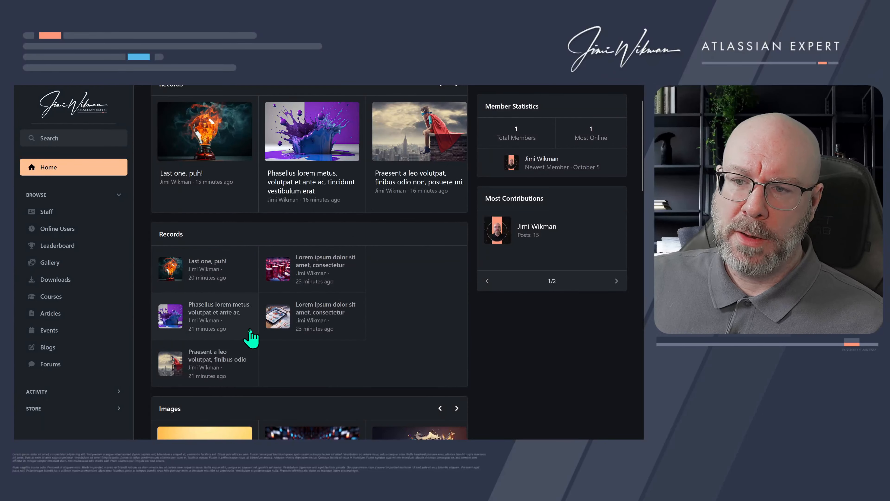
In the Page Editor, try Minimal on the Feed from My Blog widget above Images, set it to Minimal Grid with Hide Images, and finish editing
scroll(505, 183, up, 2)
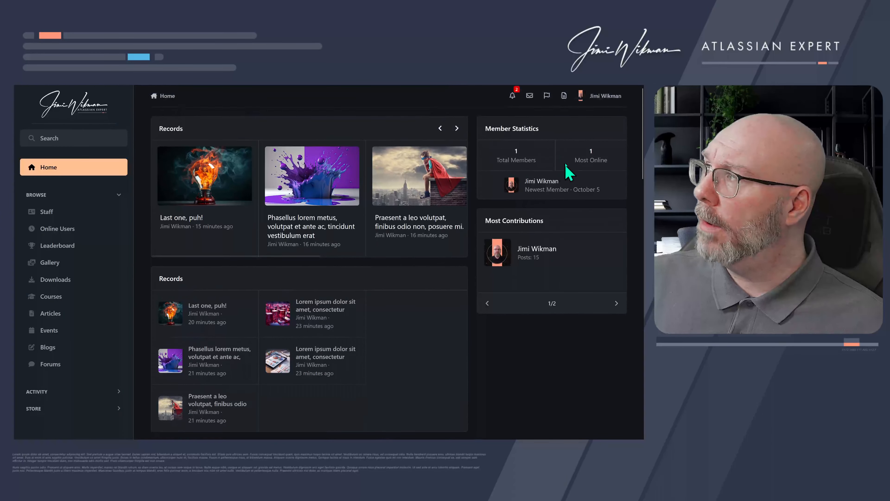
click(600, 96)
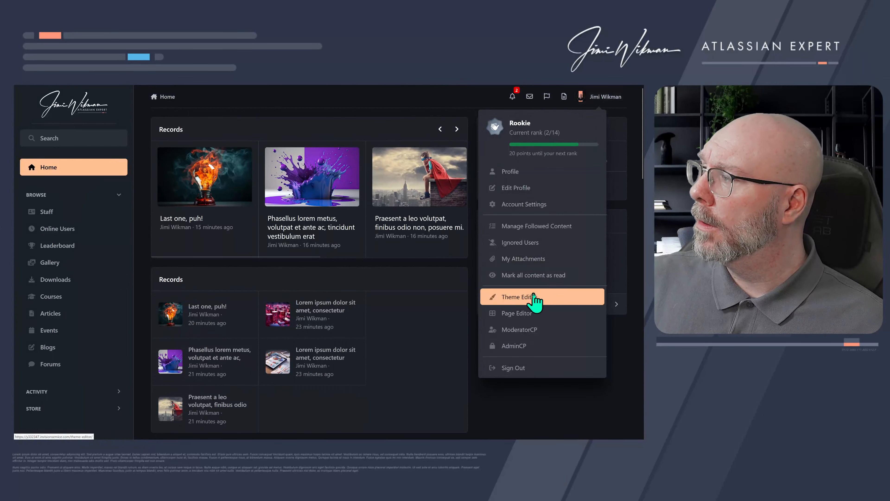
click(516, 314)
scroll(259, 277, down, 4)
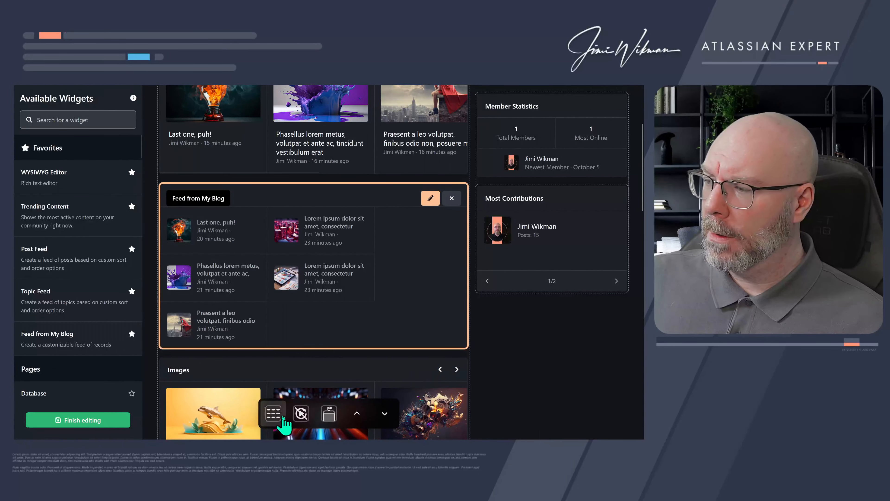
click(277, 407)
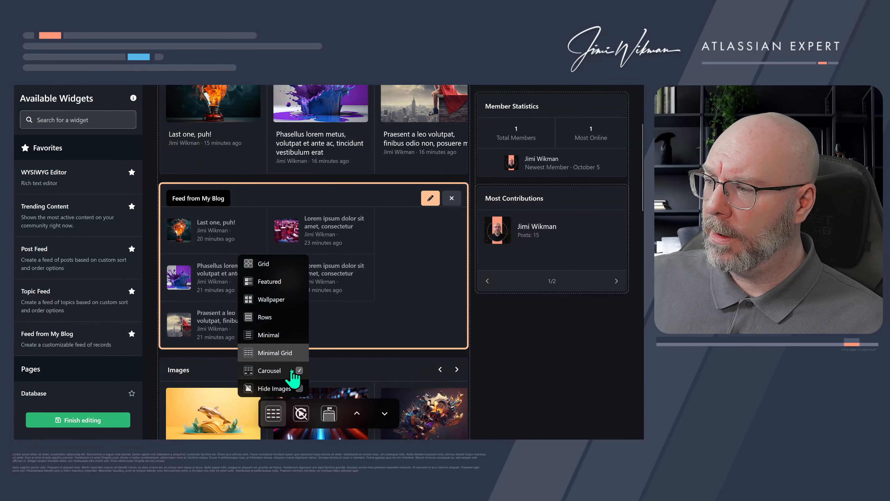
click(299, 370)
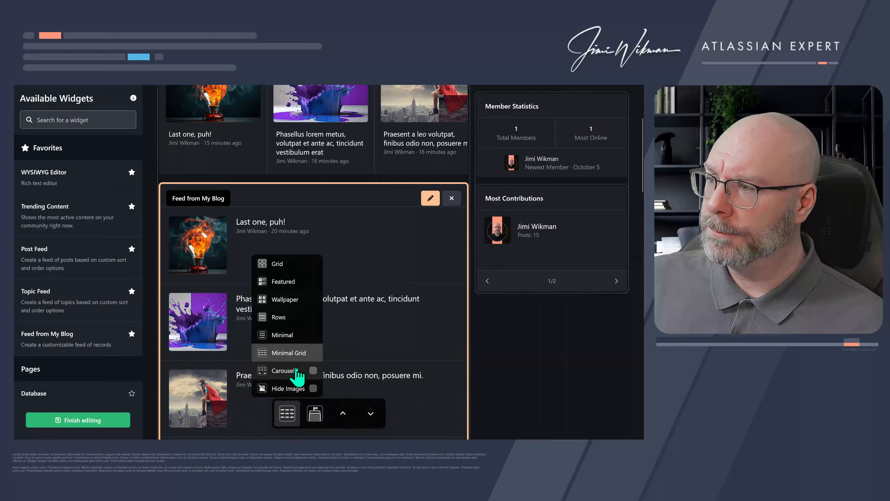
click(287, 335)
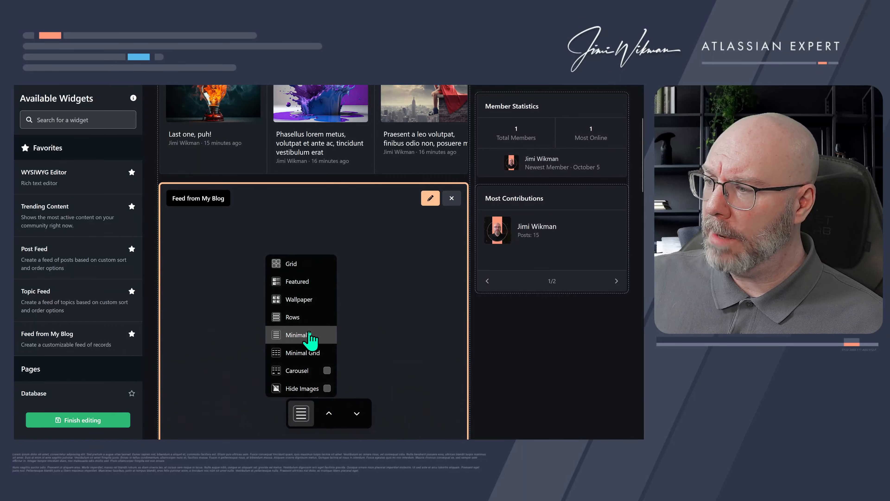
click(326, 388)
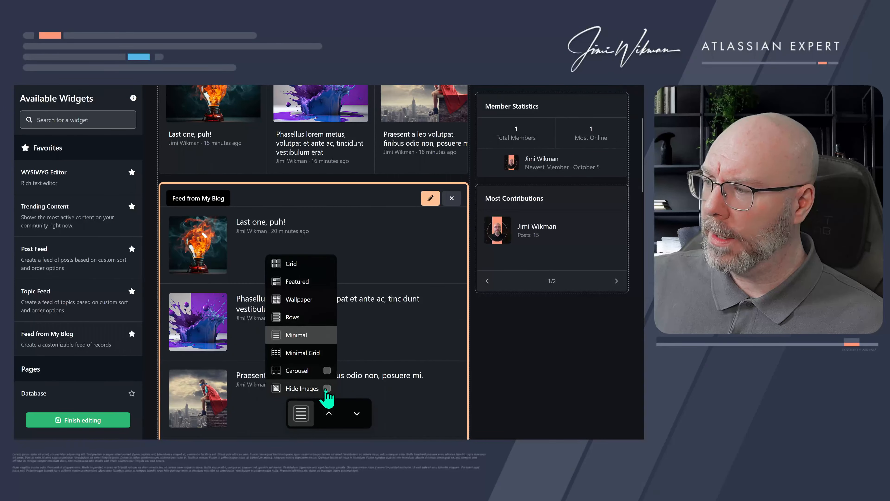
click(112, 420)
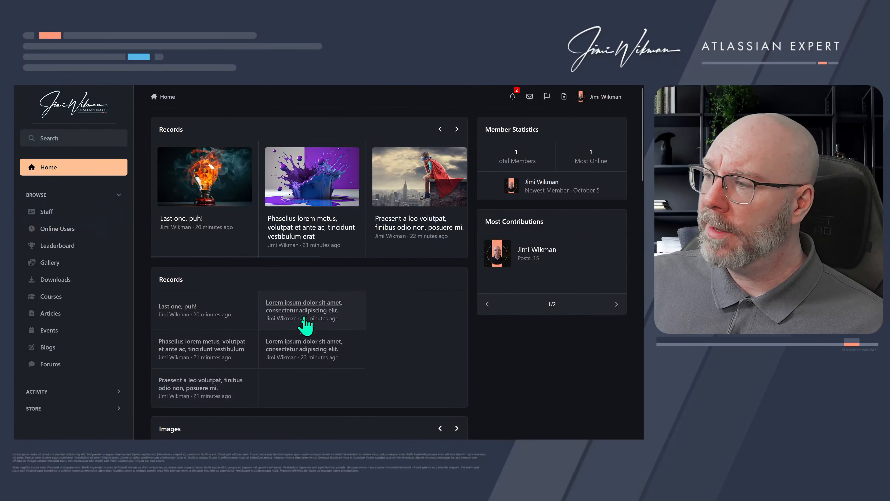
Review the reloaded Home page down to the Images feed, paging its carousel forward and back
scroll(368, 293, down, 3)
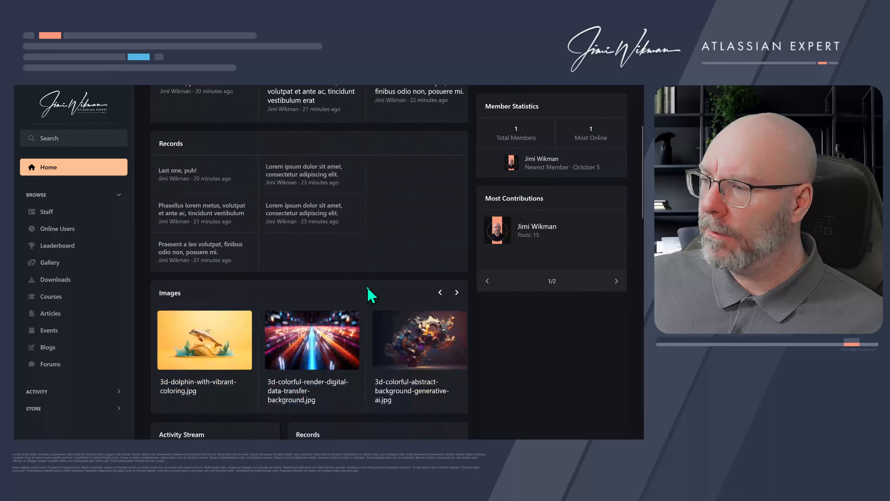
click(457, 294)
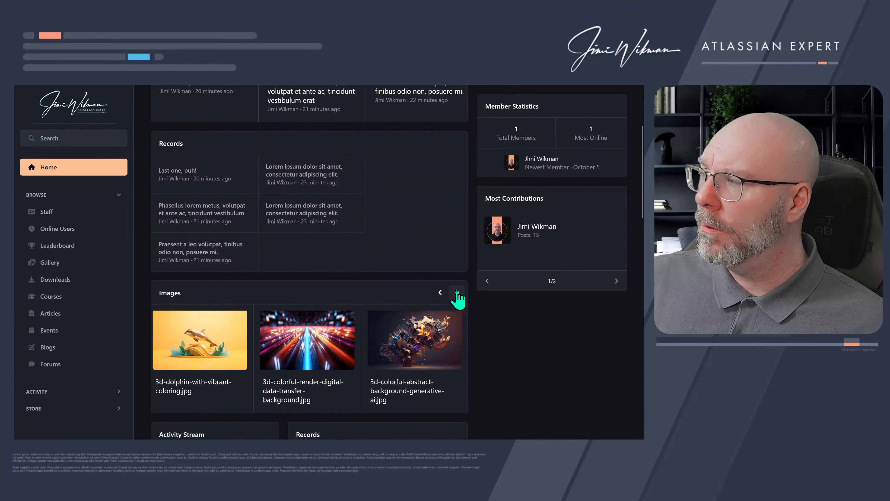
click(441, 294)
scroll(376, 253, up, 1)
scroll(376, 253, up, 2)
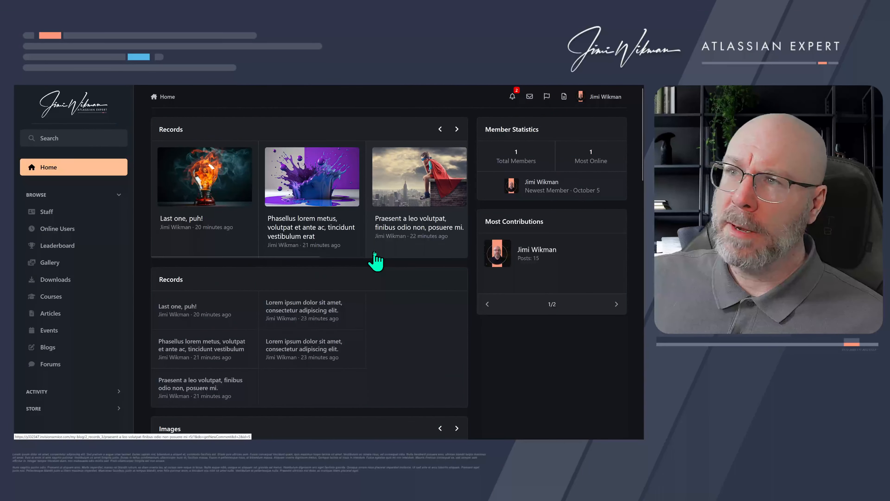